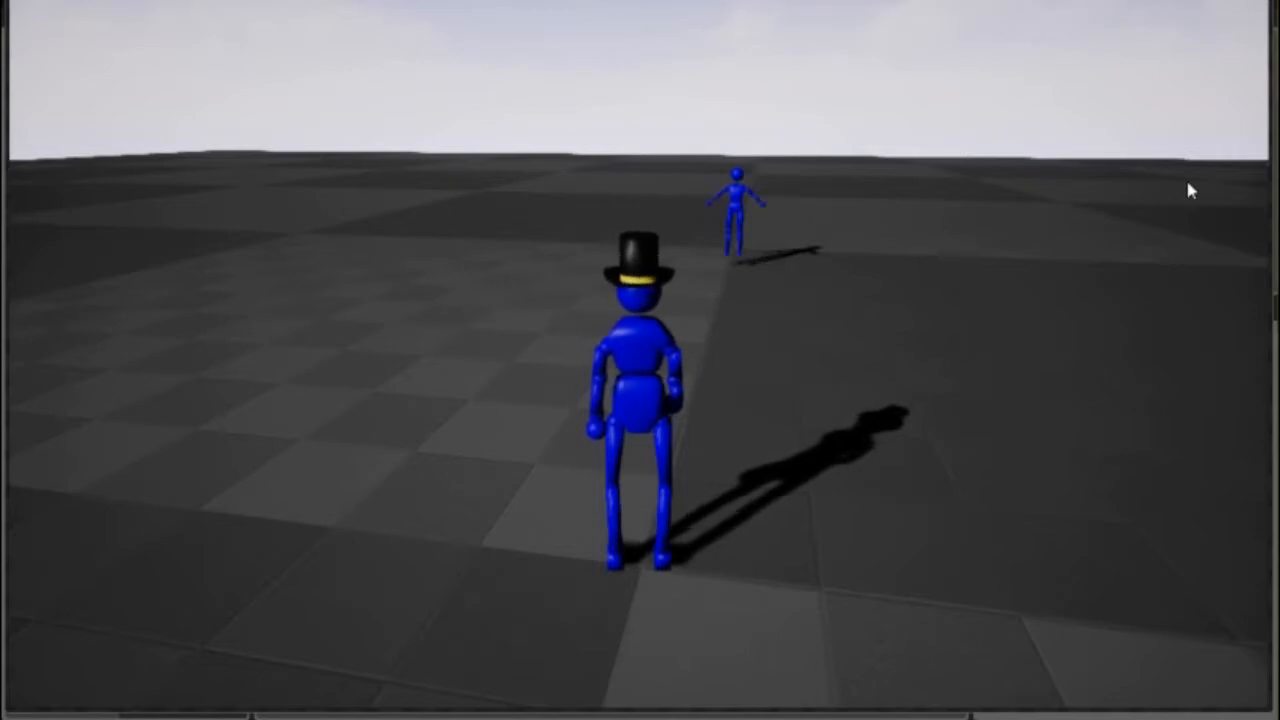
# Walk the character up to the NPC, choose its Talk option and advance the dialogue until it closes
pyautogui.press('w')
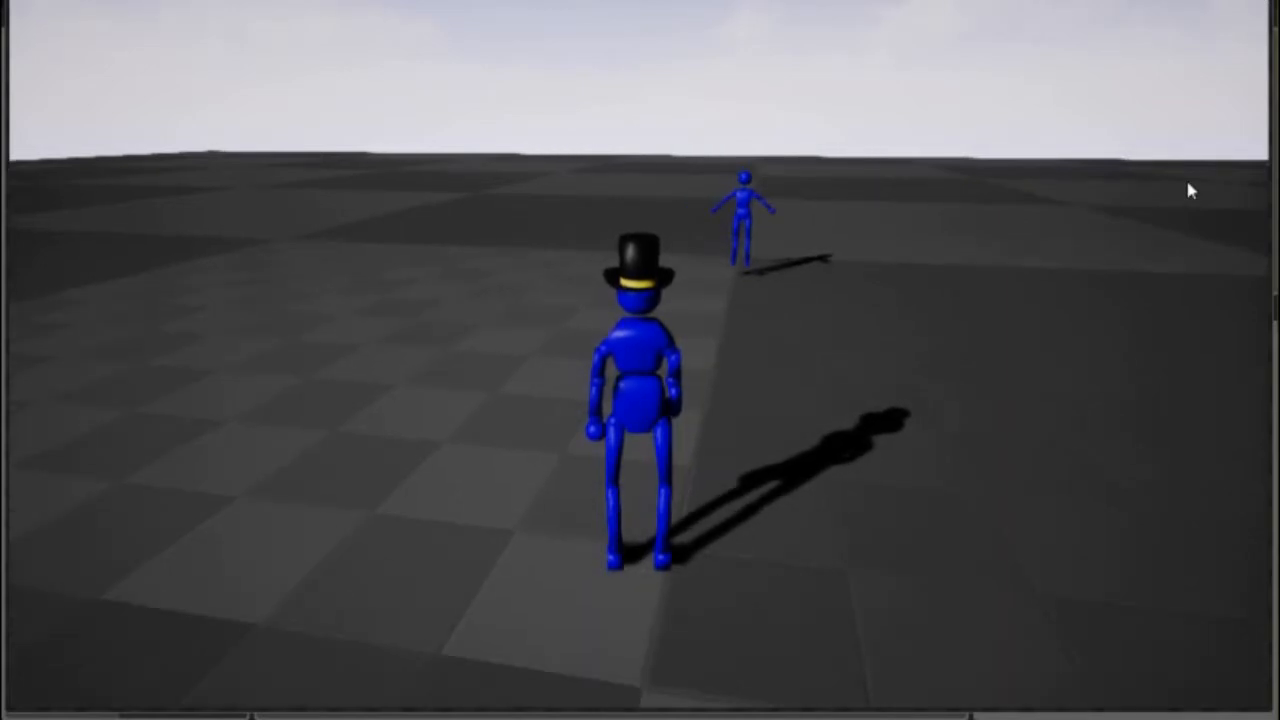
pyautogui.press('w')
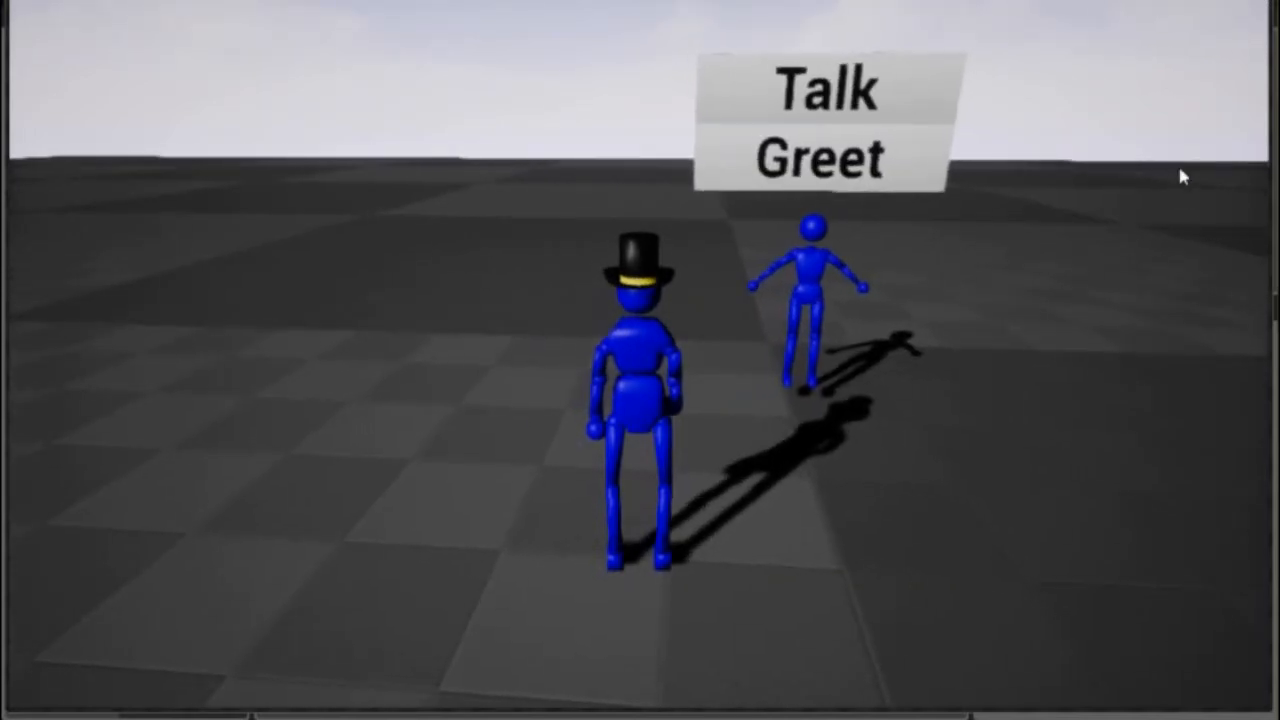
pyautogui.press('a')
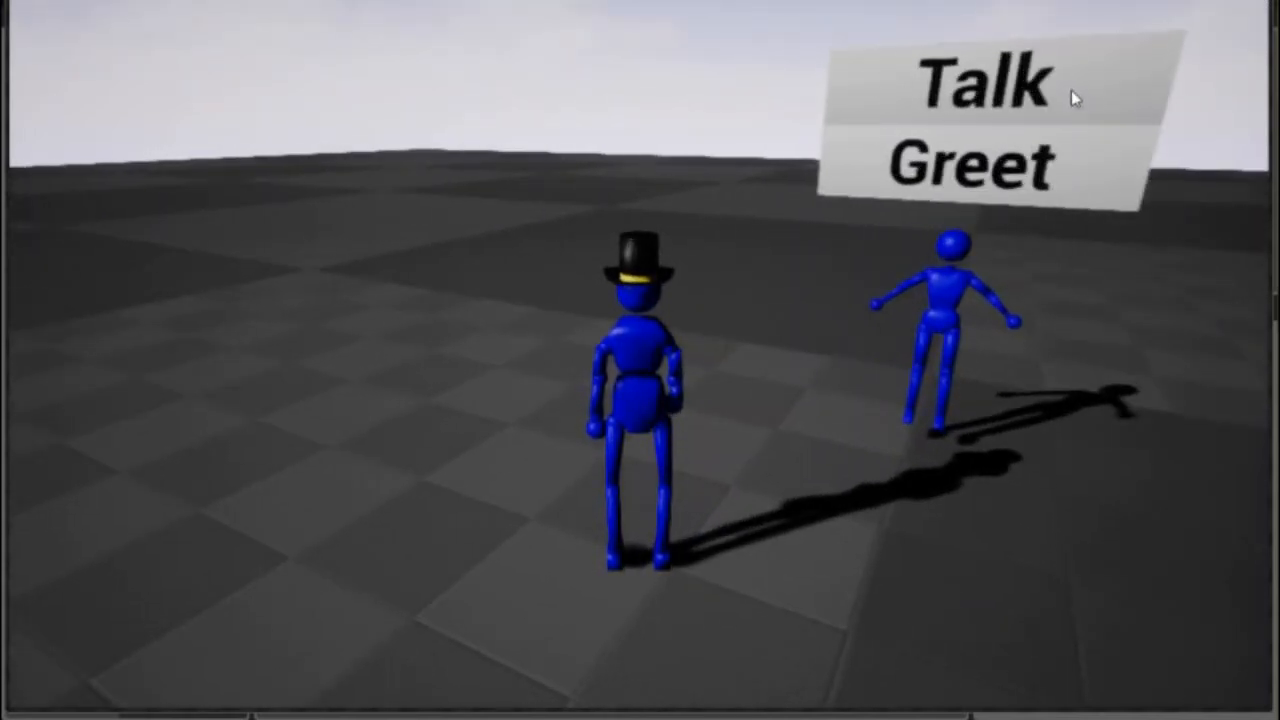
pyautogui.press('a')
pyautogui.press('a')
pyautogui.click(1077, 76)
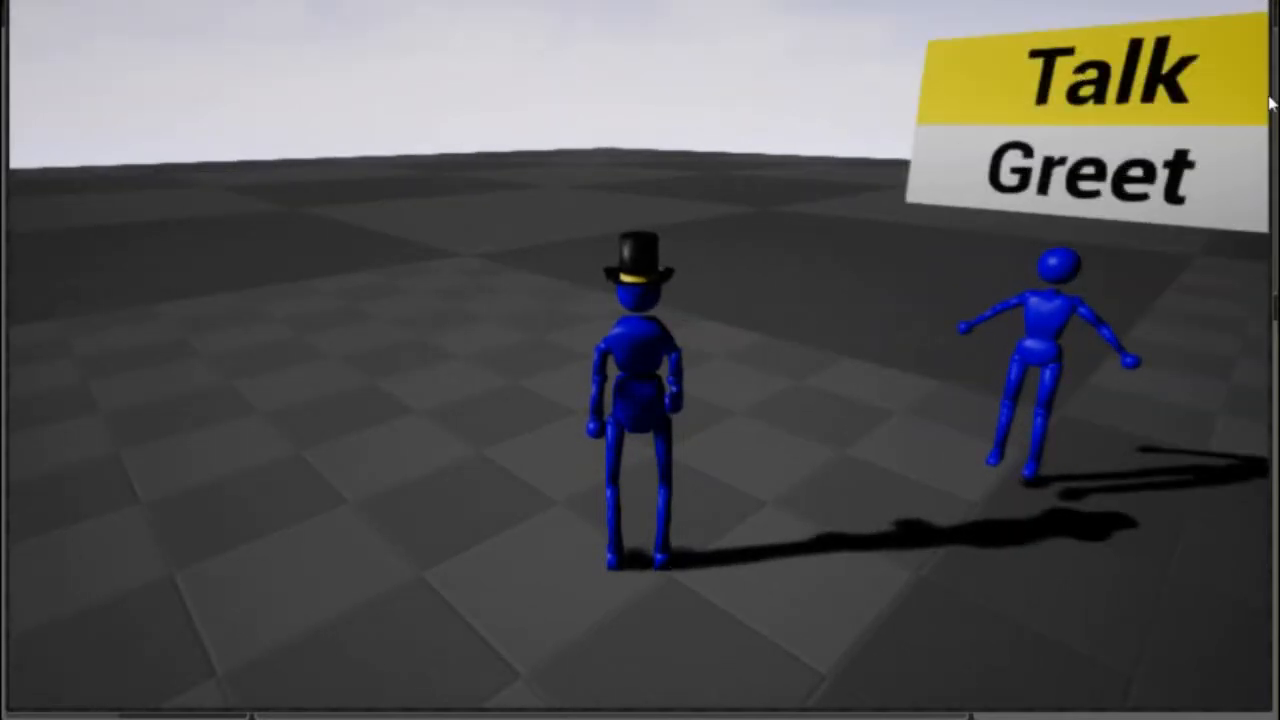
pyautogui.click(1117, 98)
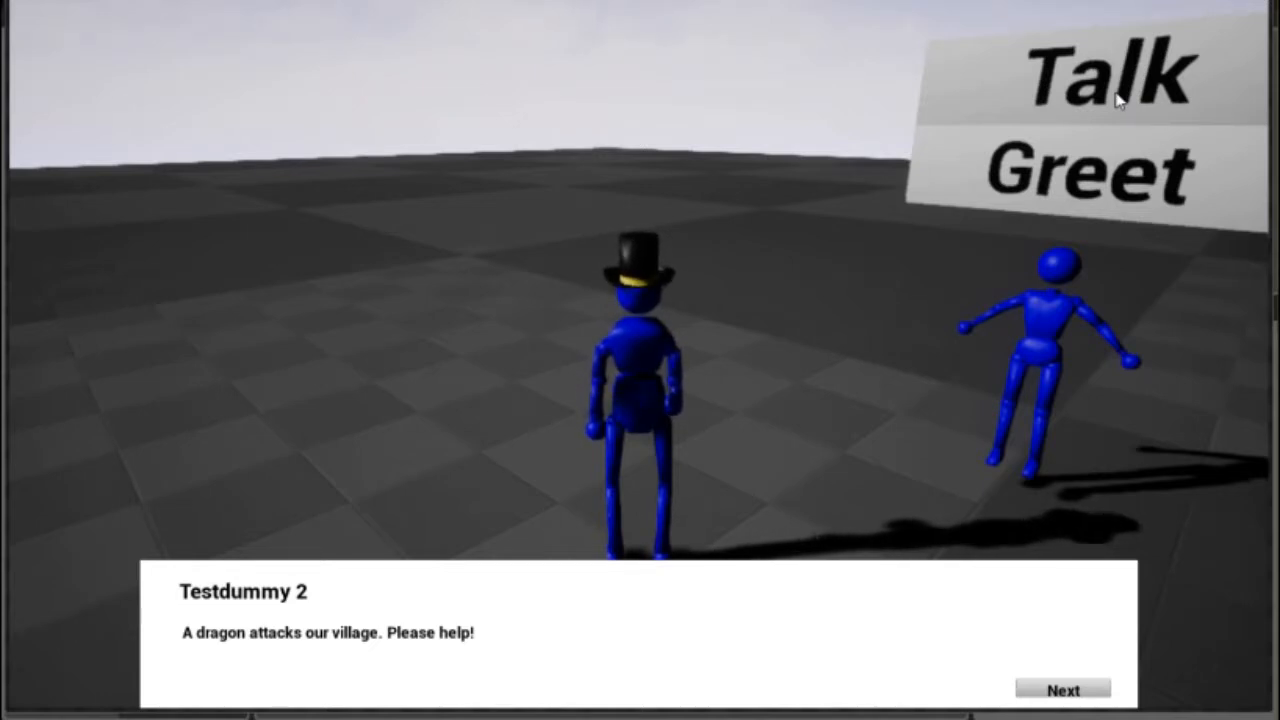
pyautogui.click(1061, 692)
pyautogui.click(1060, 691)
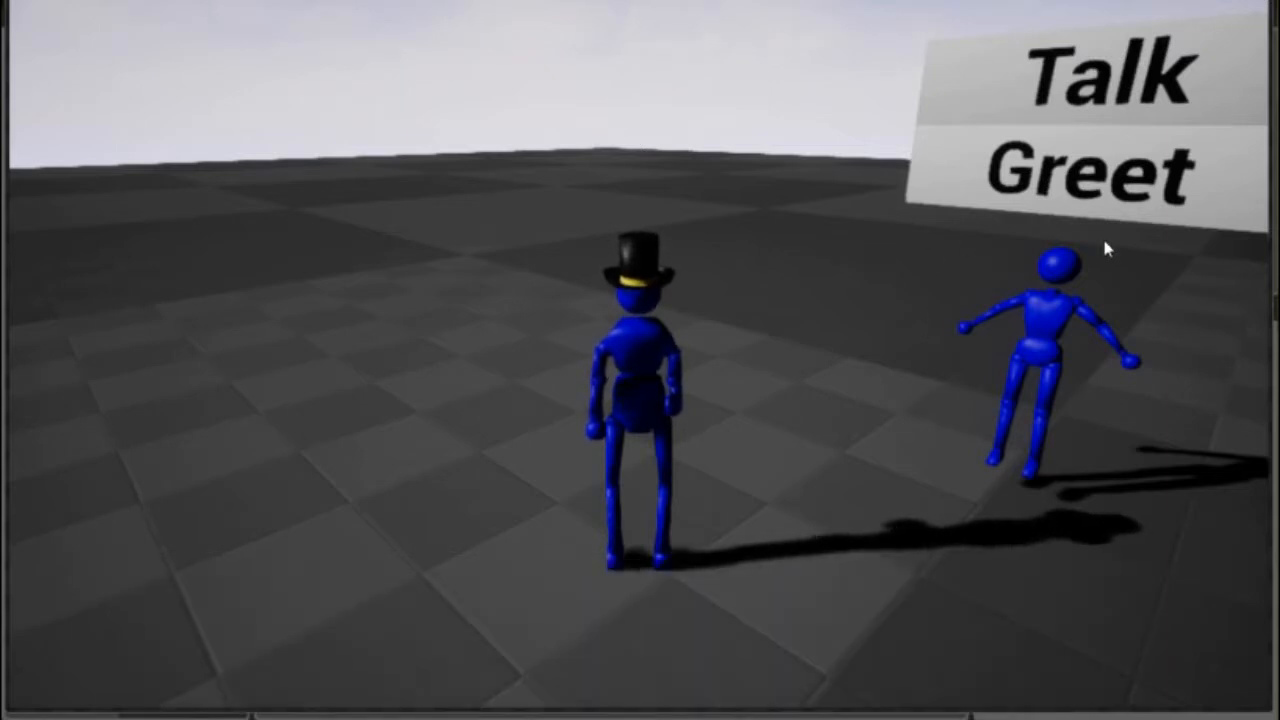
# Talk to the NPC a second time and go through its dialogue again
pyautogui.click(1133, 80)
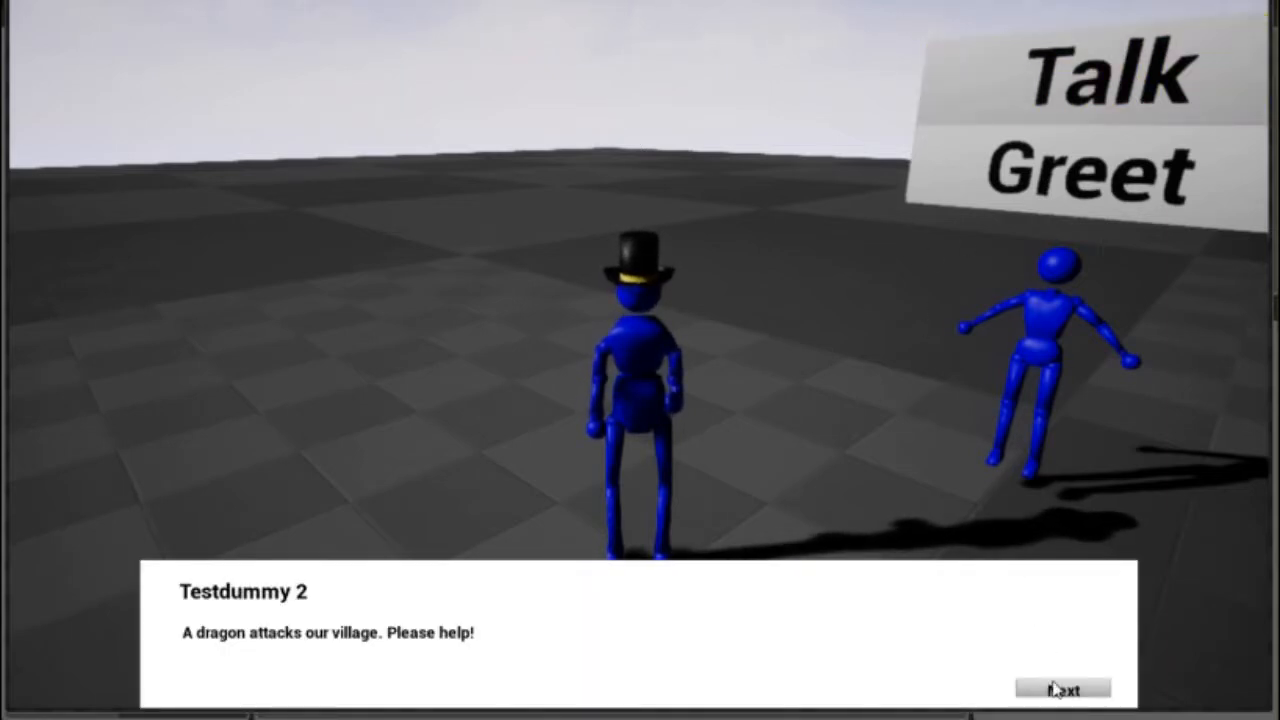
pyautogui.click(1055, 689)
pyautogui.click(1058, 689)
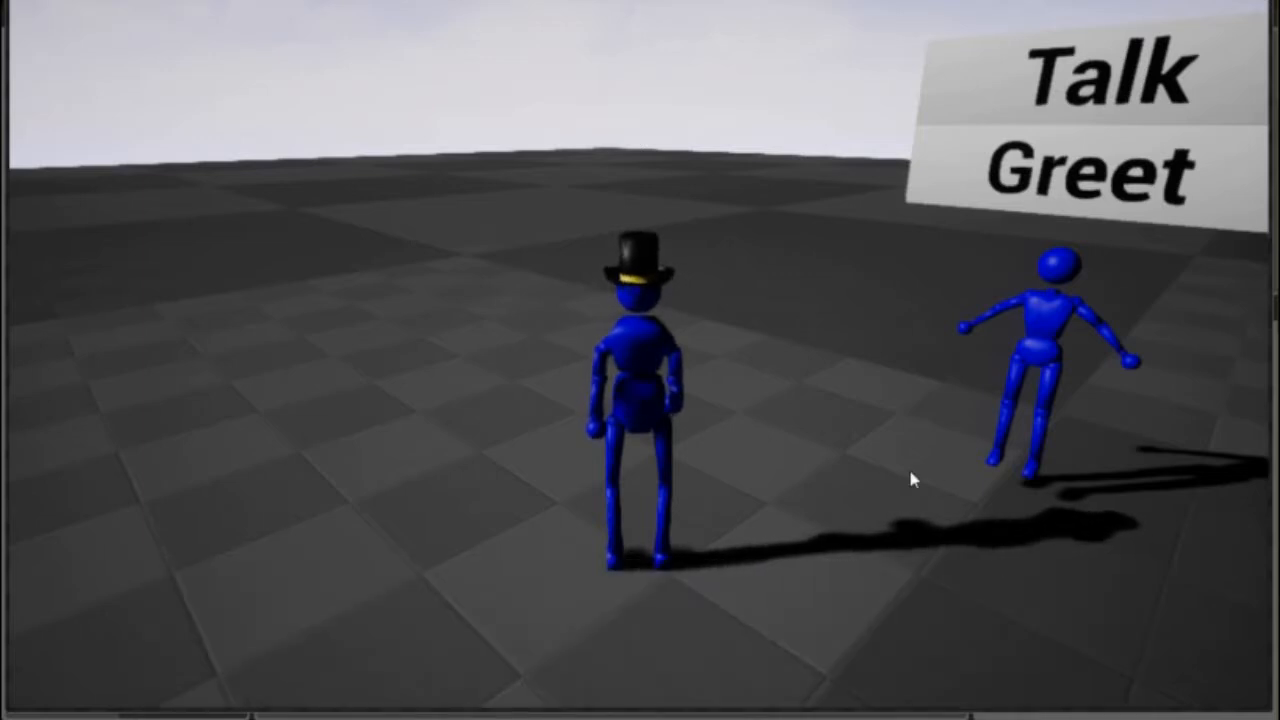
# Reposition the character near the NPC and try its Greet option
pyautogui.moveTo(880, 467); pyautogui.dragTo(961, 467)
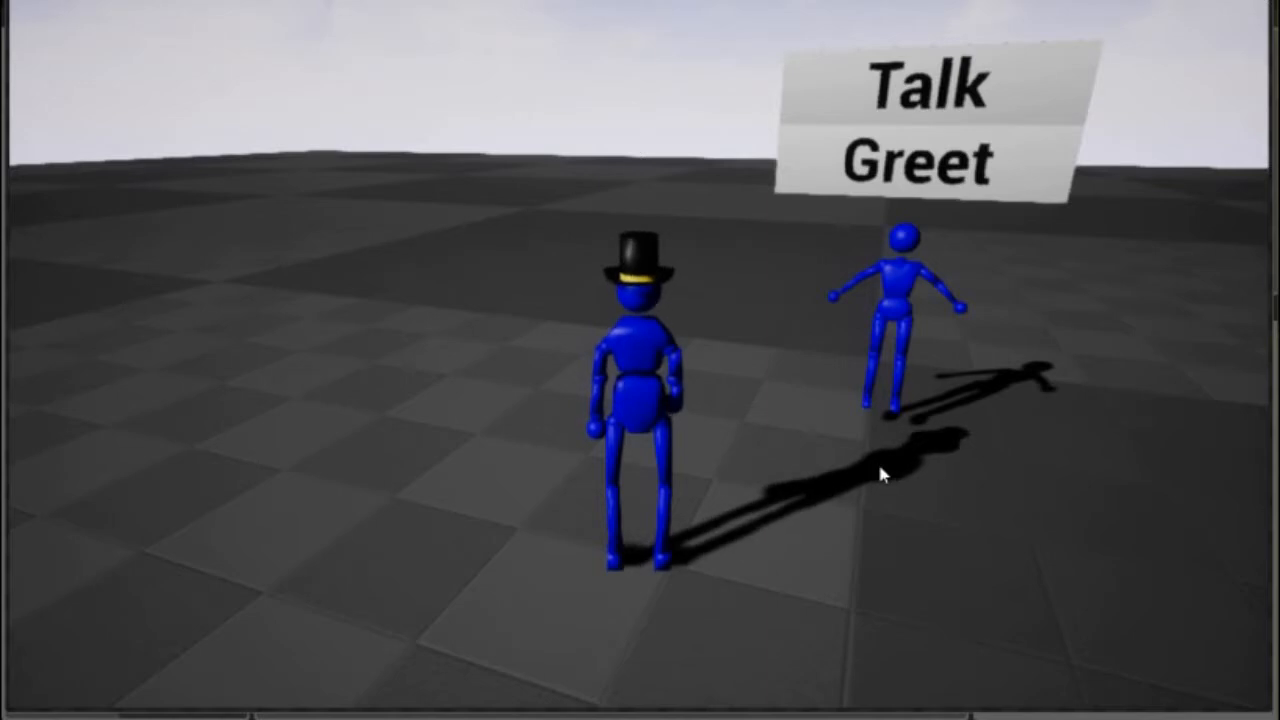
pyautogui.click(975, 185)
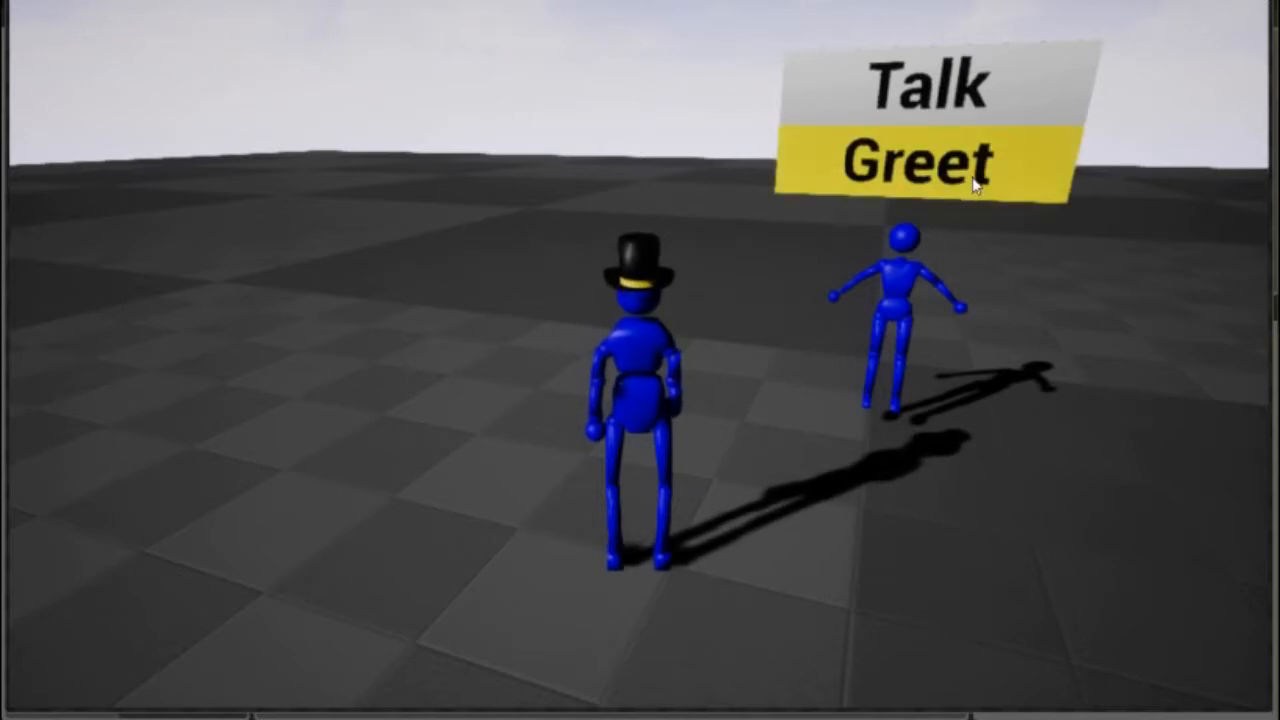
pyautogui.click(975, 185)
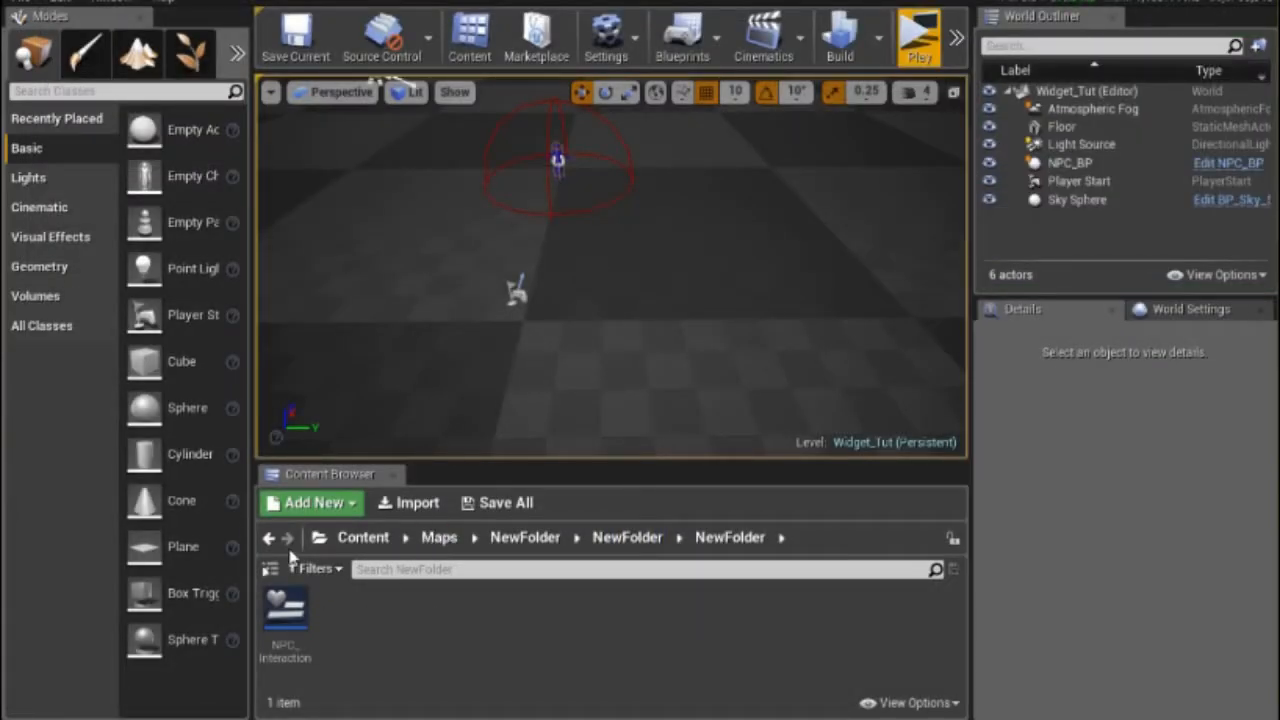
# Create a Blueprint class based on Actor, name it Cutscenes, and place an instance of it in the level
pyautogui.click(301, 505)
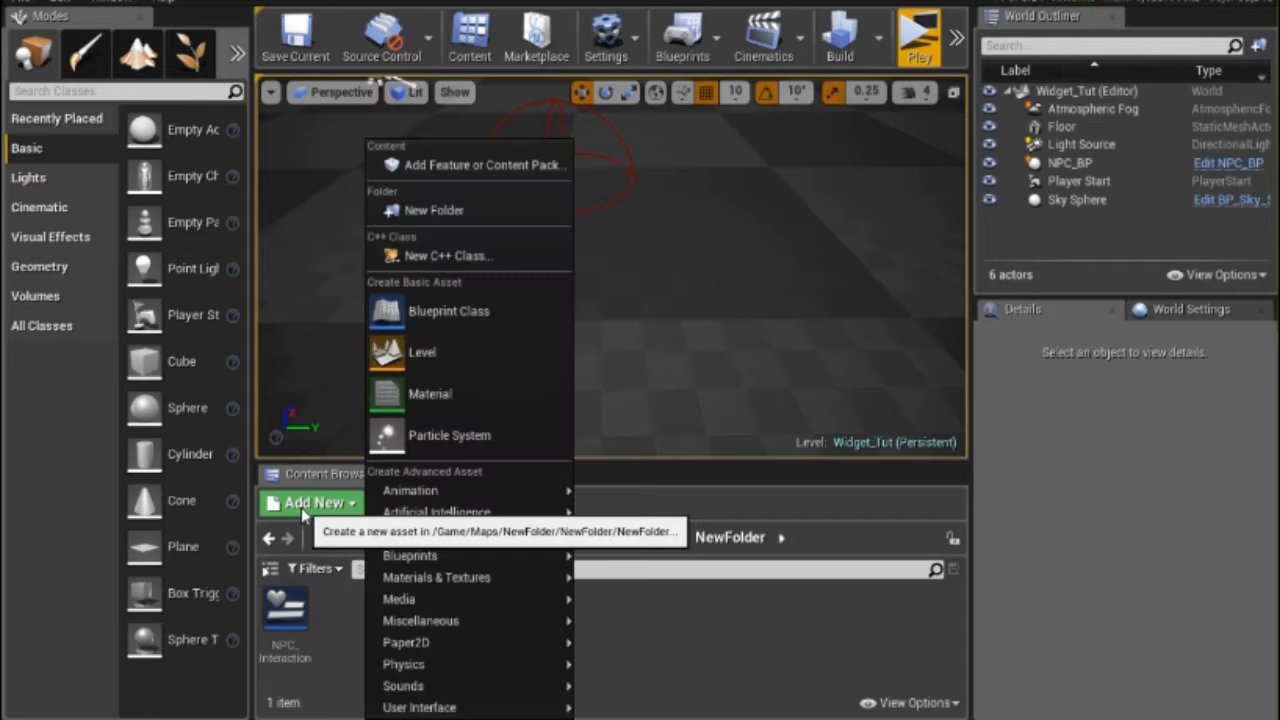
pyautogui.click(502, 318)
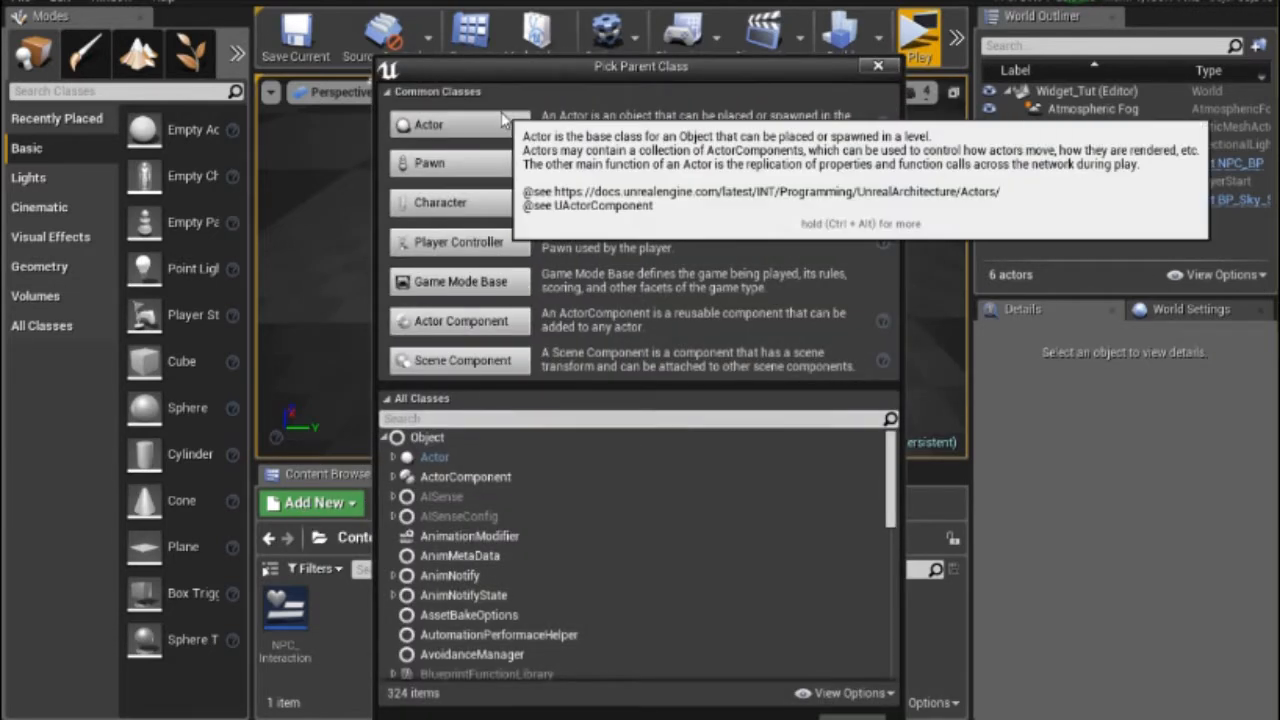
pyautogui.click(500, 122)
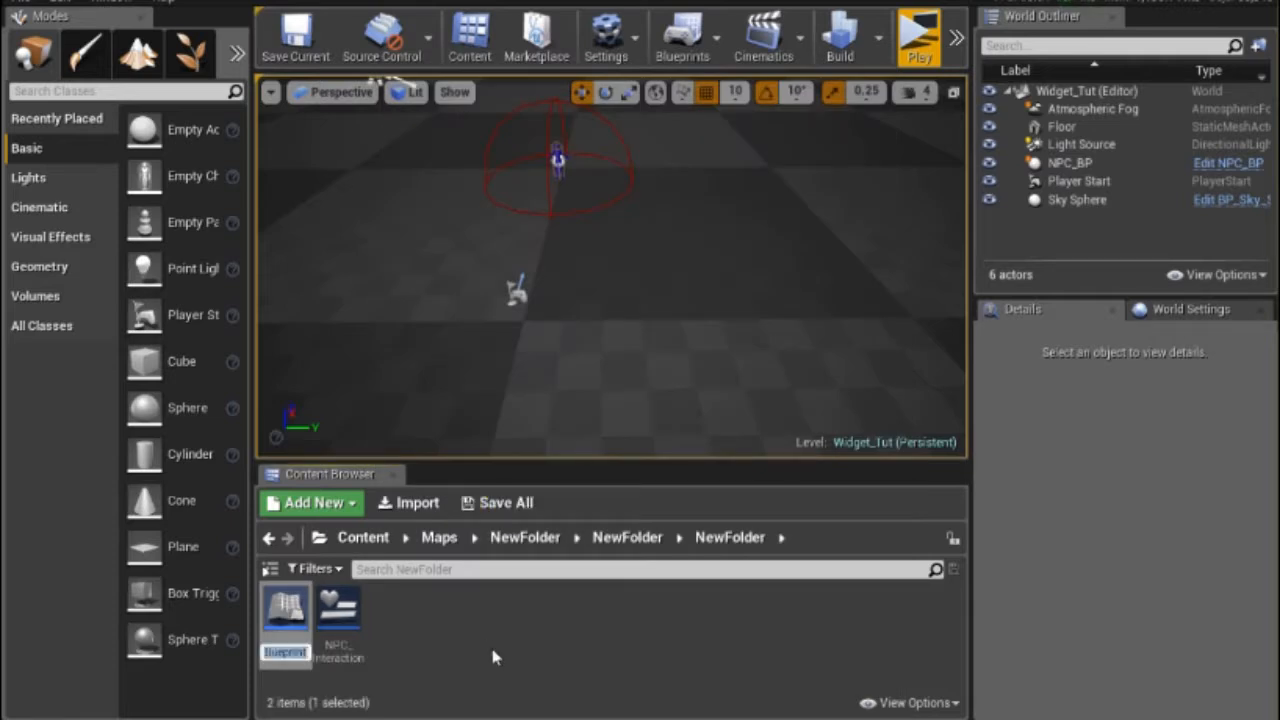
pyautogui.write('Cursor')
pyautogui.write('nes')
pyautogui.press('Return')
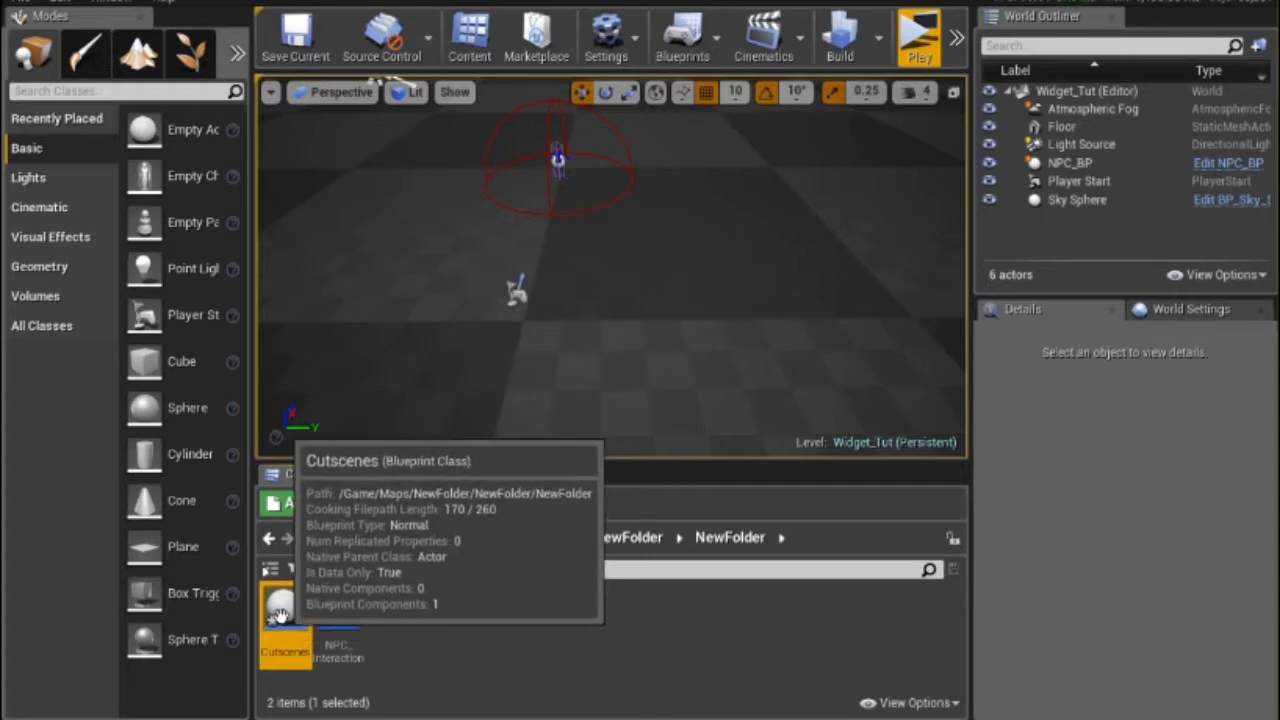
pyautogui.moveTo(281, 613); pyautogui.dragTo(656, 257)
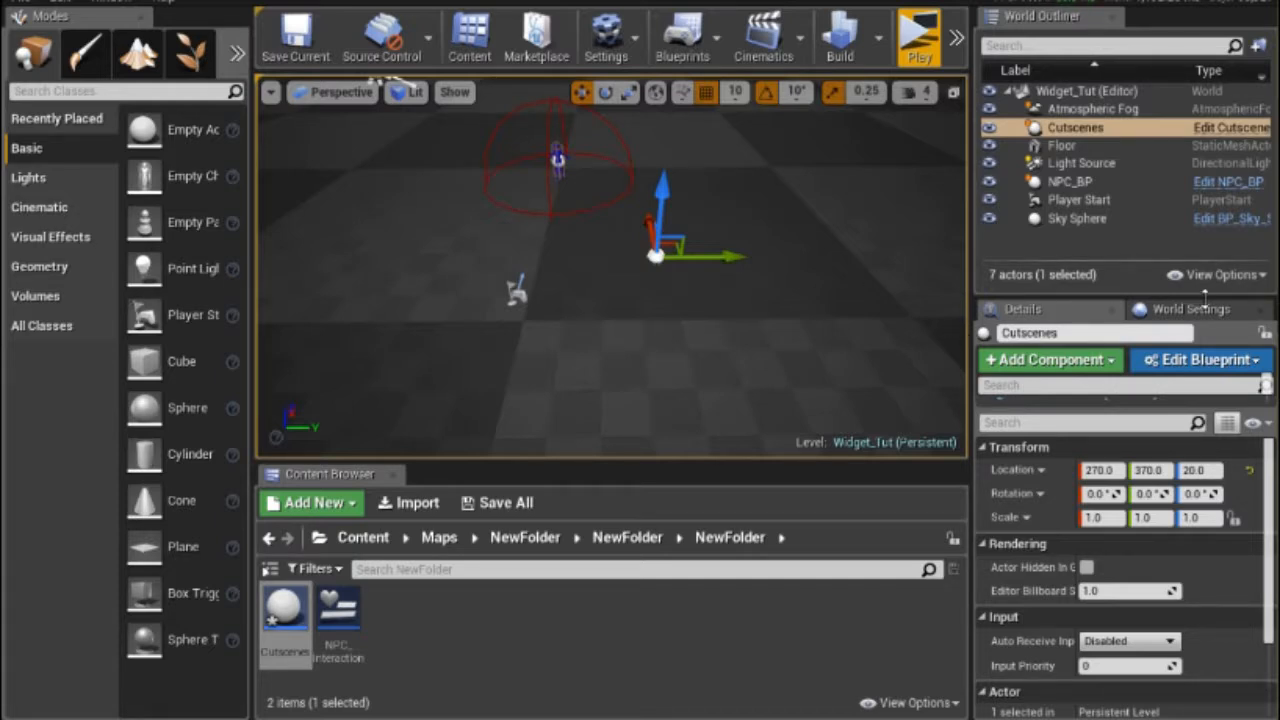
# Open the Cutscenes blueprint's event graph and delete all of its default event nodes
pyautogui.moveTo(1073, 4)
pyautogui.click(1150, 395)
pyautogui.doubleClick(285, 610)
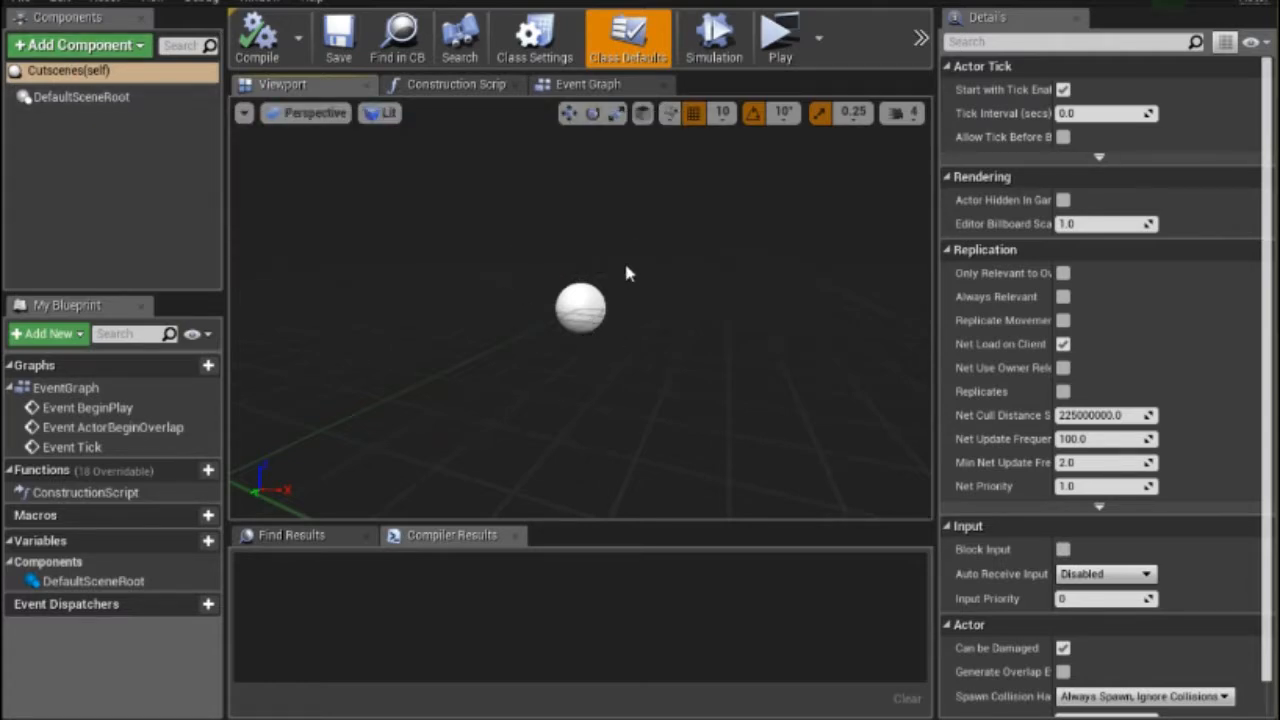
pyautogui.click(582, 85)
pyautogui.scroll(-6, 497, 290)
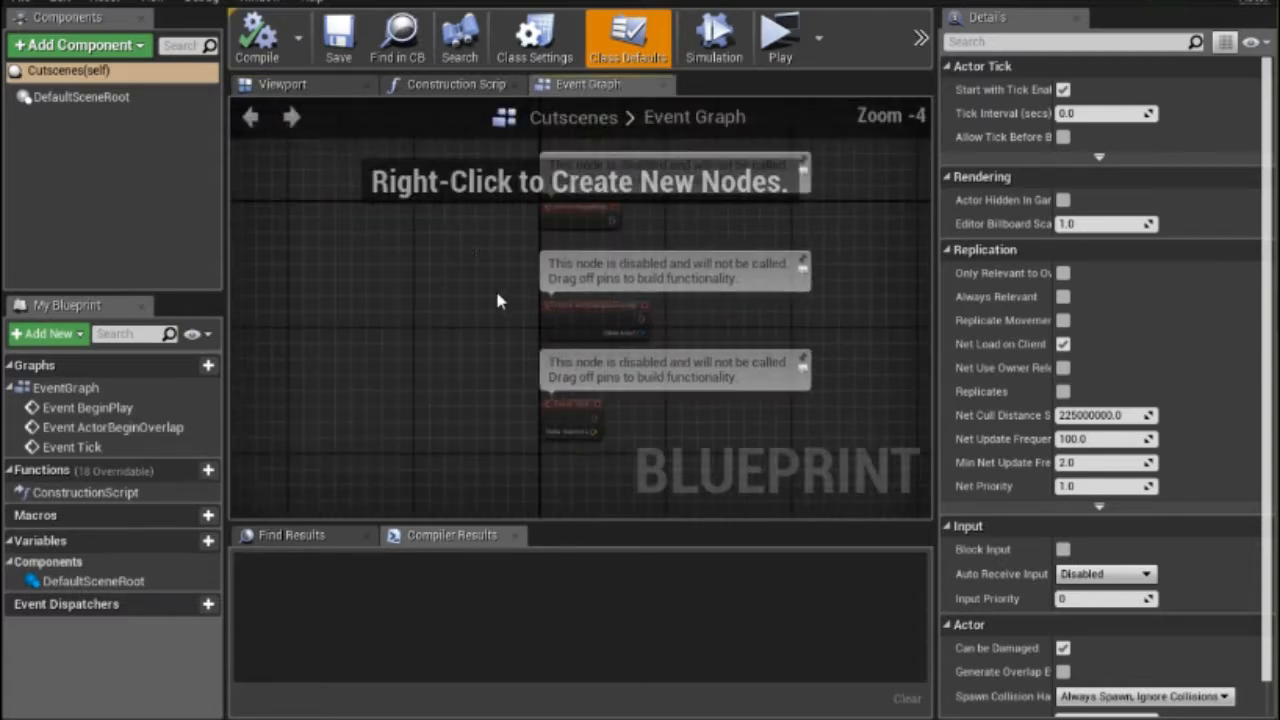
pyautogui.moveTo(455, 234); pyautogui.dragTo(715, 447)
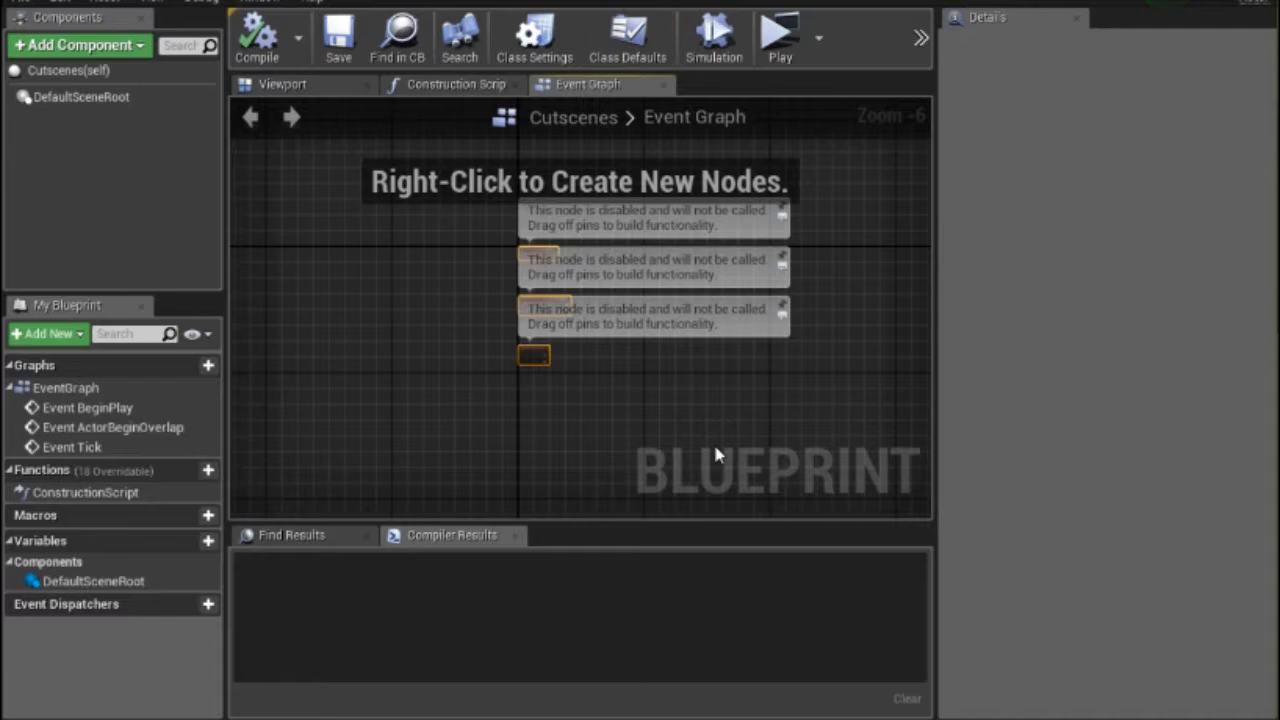
pyautogui.press('Delete')
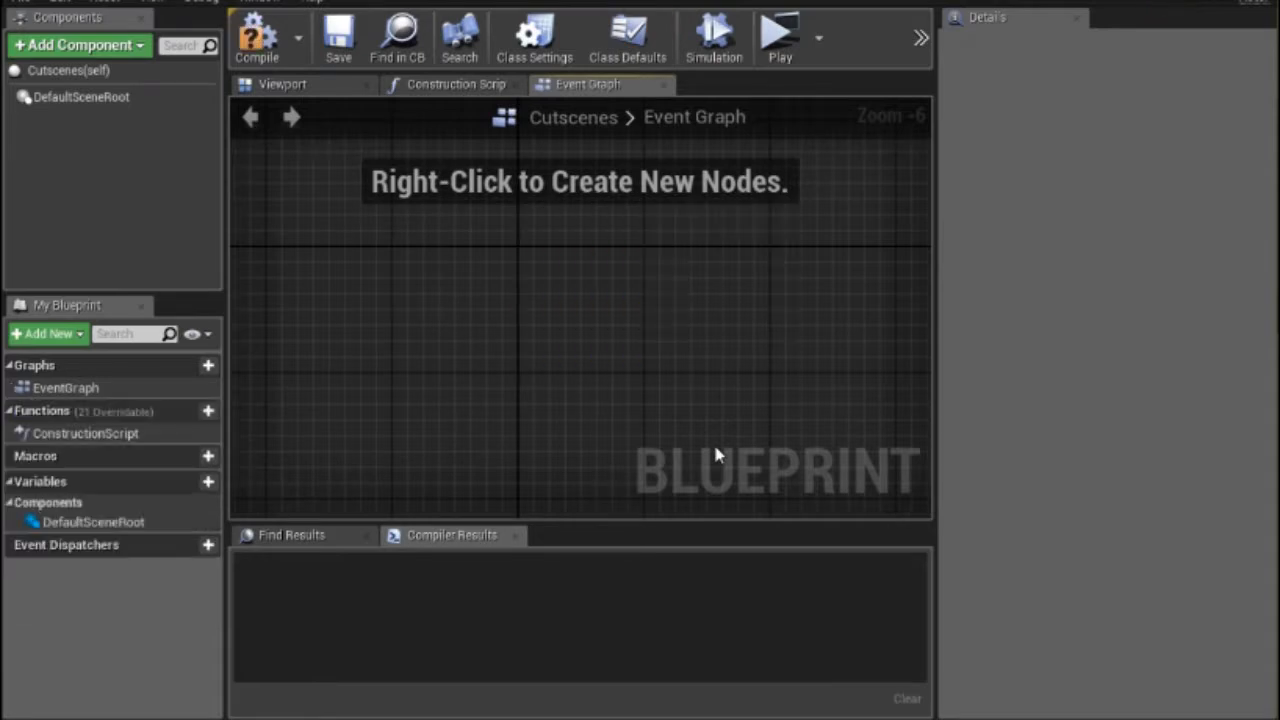
# Add a Boolean variable named Greeting to the Cutscenes blueprint and compile it
pyautogui.click(208, 481)
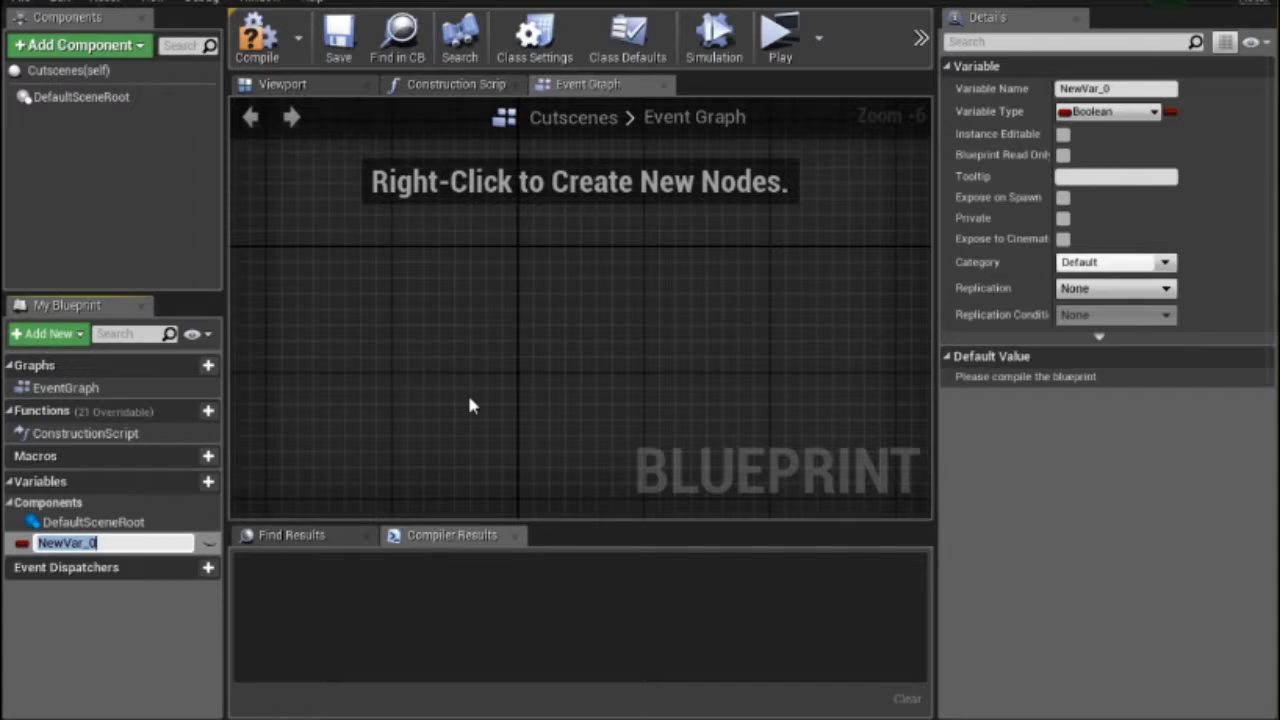
pyautogui.write('Greet')
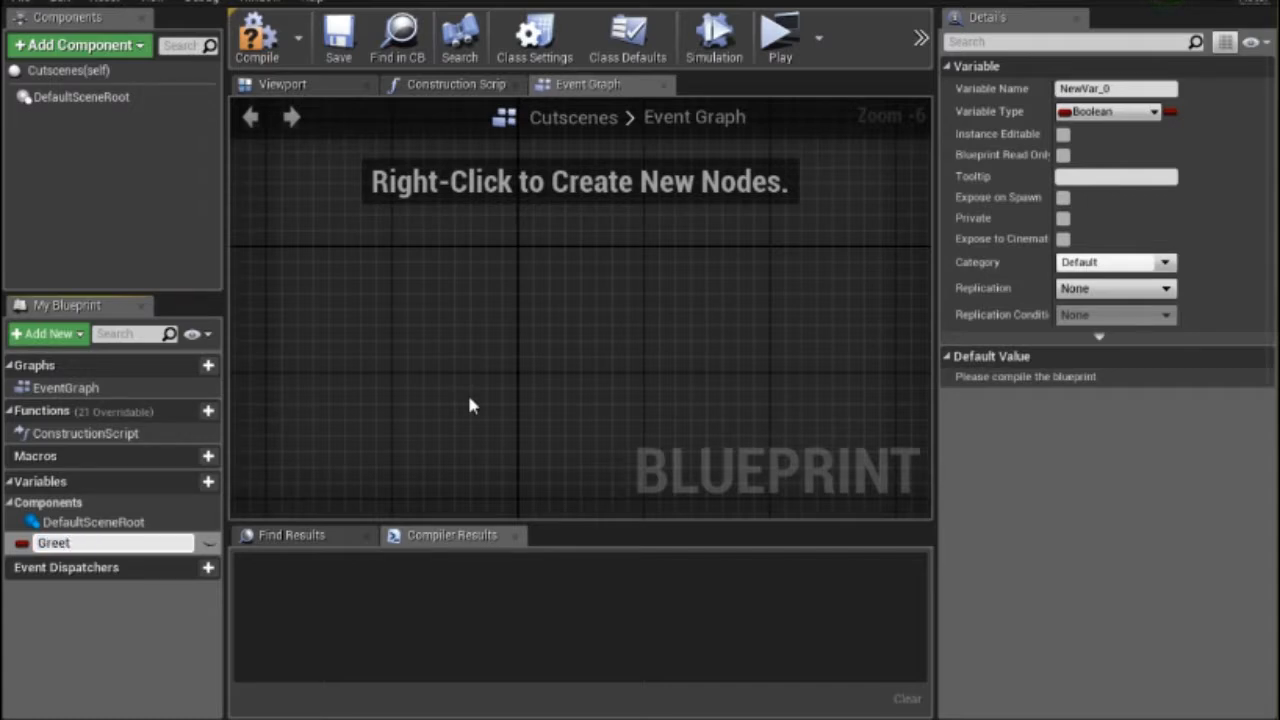
pyautogui.write('ing')
pyautogui.press('Return')
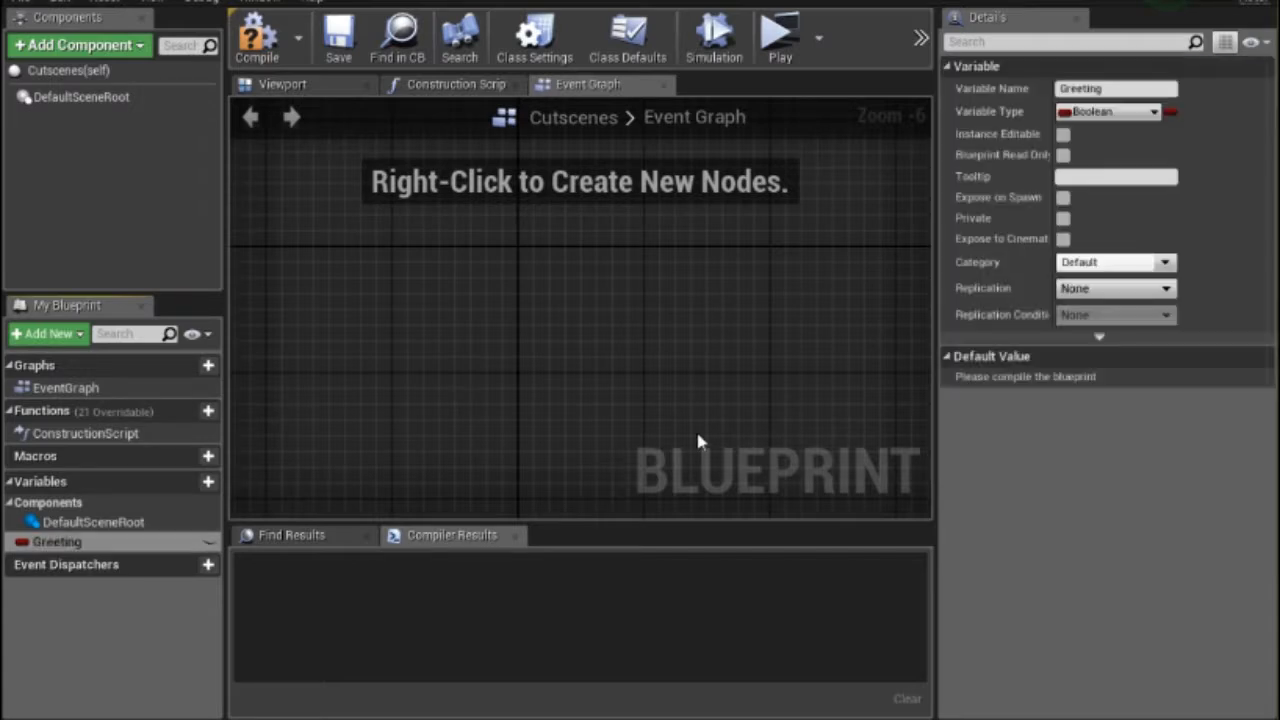
pyautogui.click(334, 48)
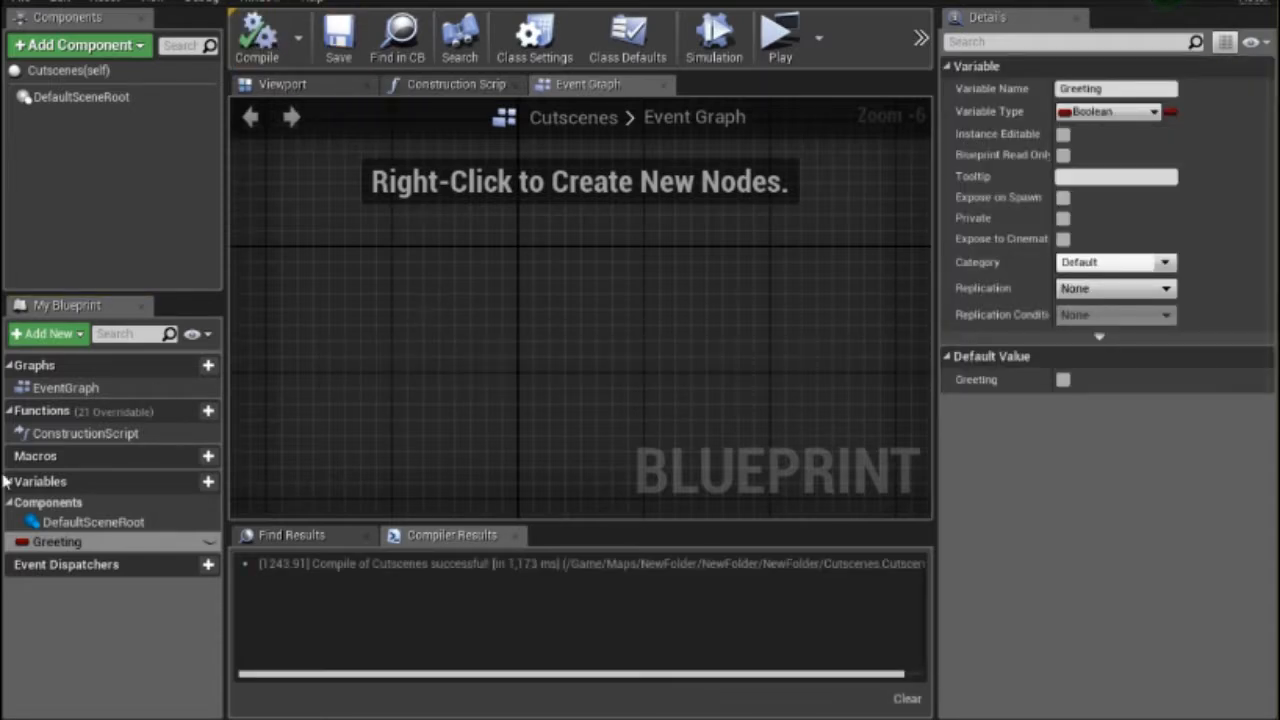
# In the PC_ABP animation blueprint's event graph, connect a Get All Actors Of Class node to Event Blueprint Update Animation
pyautogui.click(400, 38)
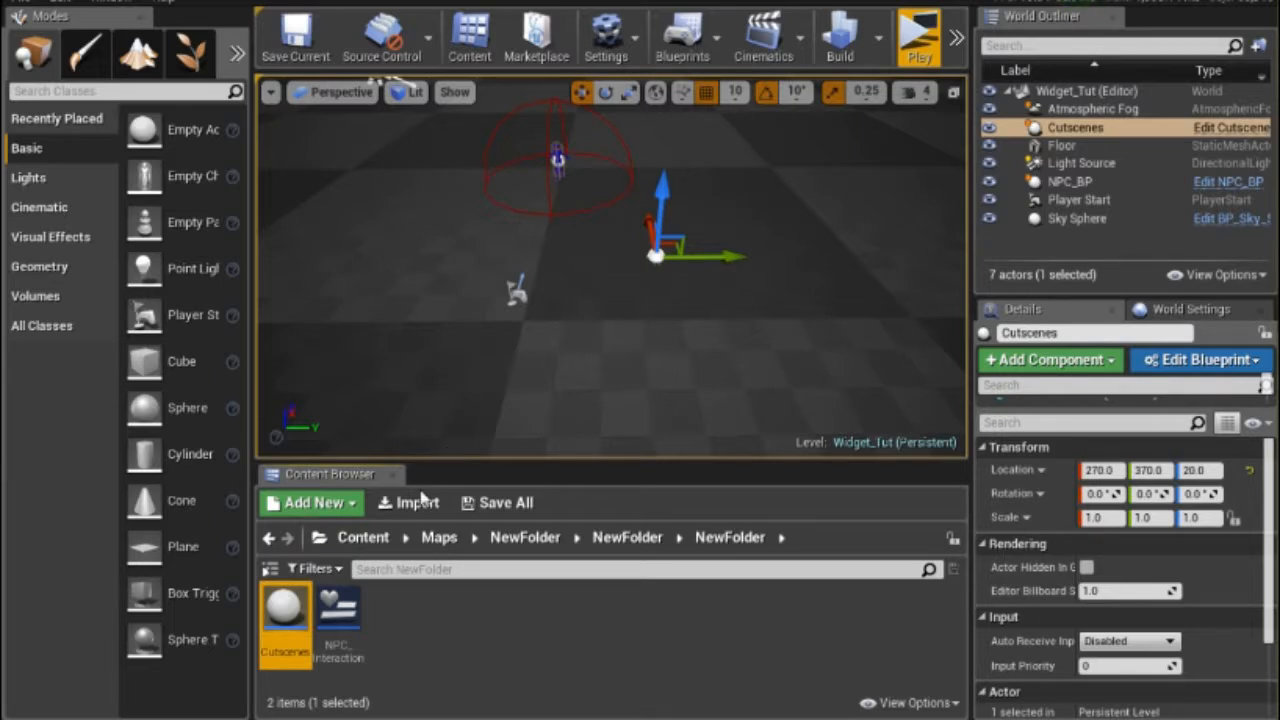
pyautogui.click(1278, 310)
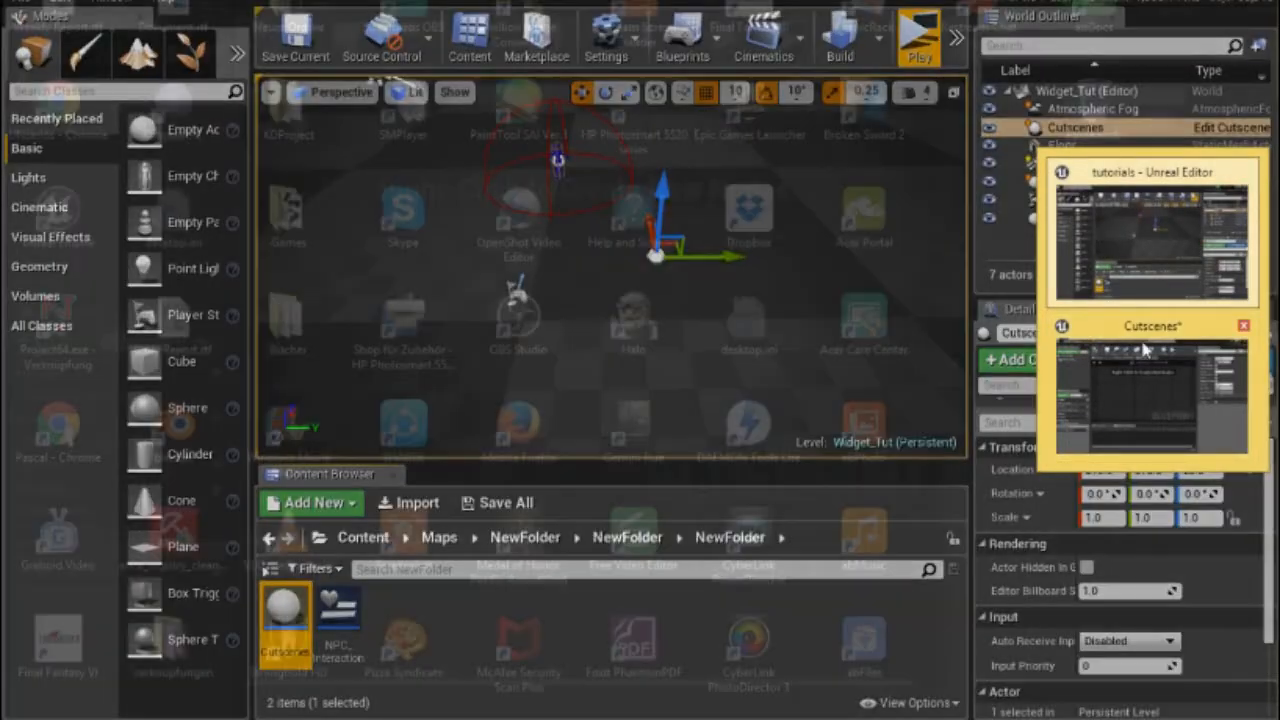
pyautogui.click(1150, 395)
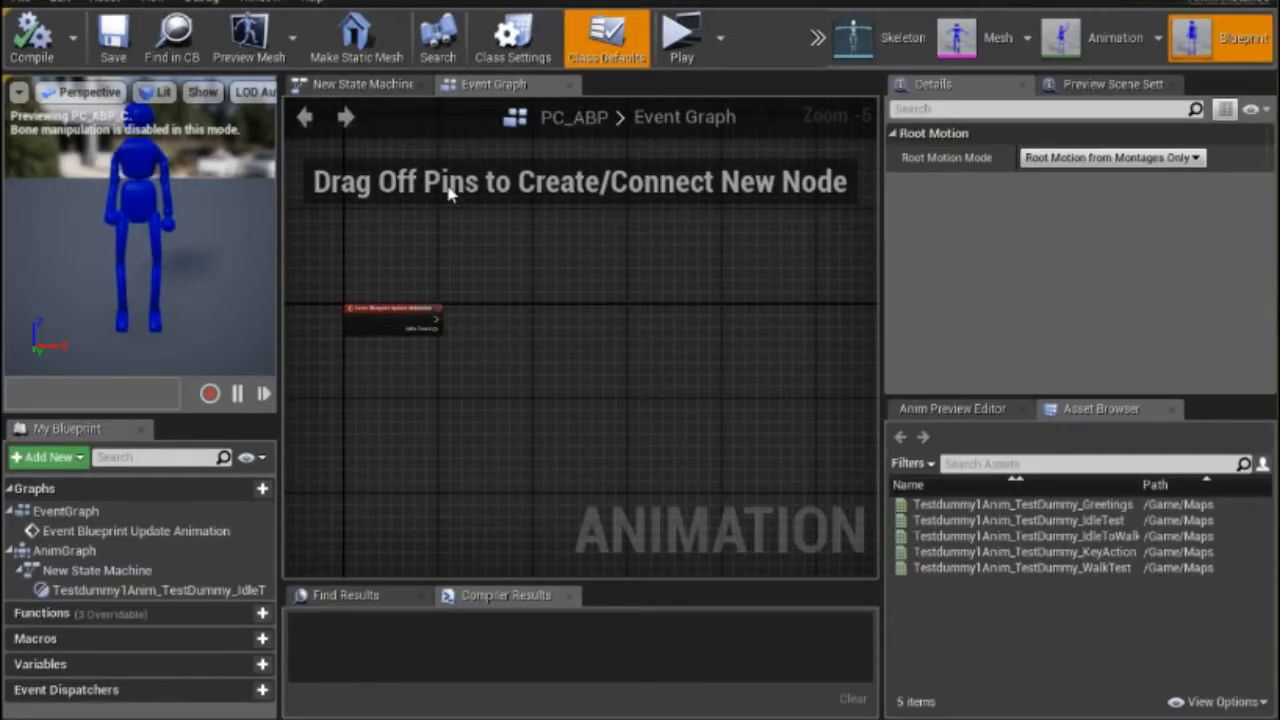
pyautogui.scroll(2, 429, 320)
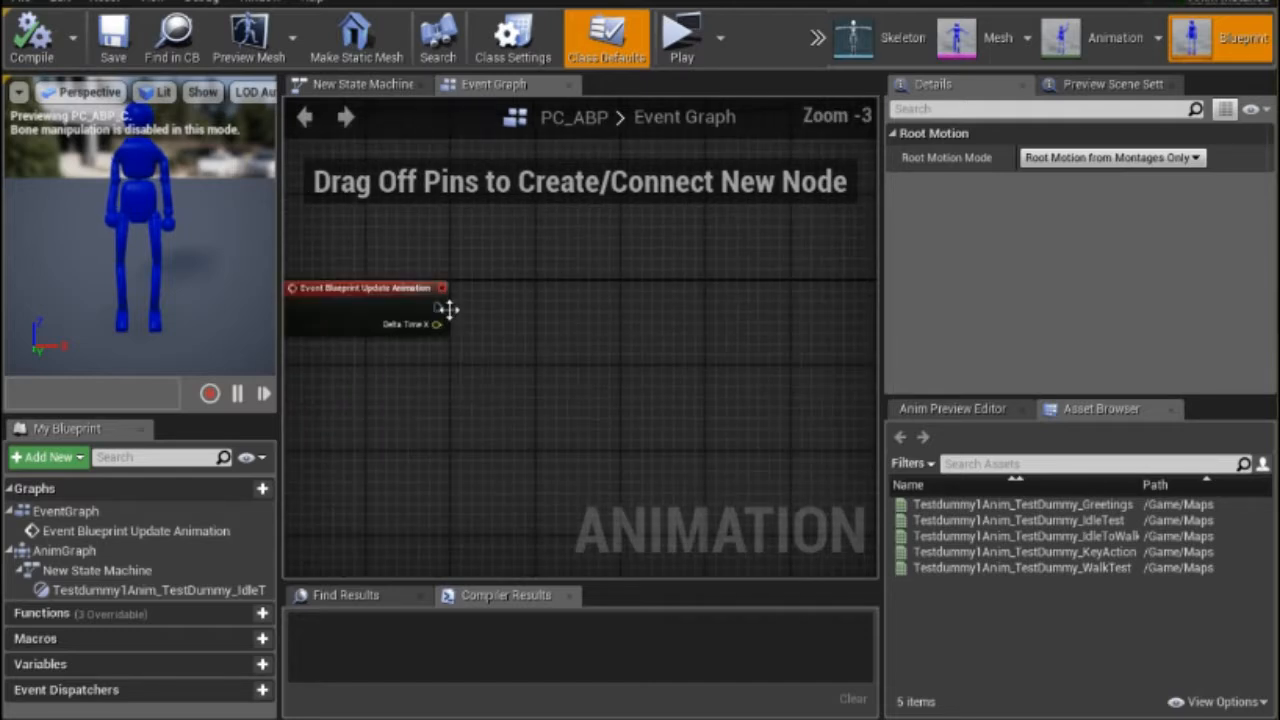
pyautogui.moveTo(437, 306); pyautogui.dragTo(503, 298)
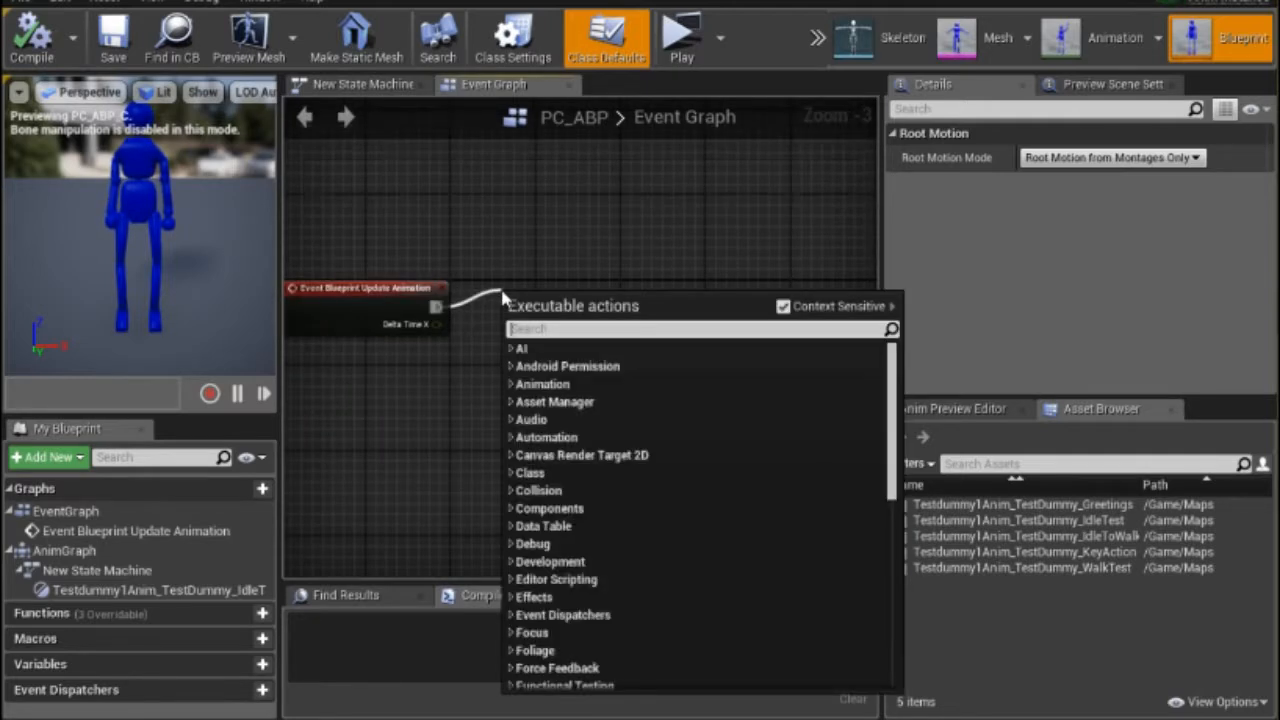
pyautogui.write('all act')
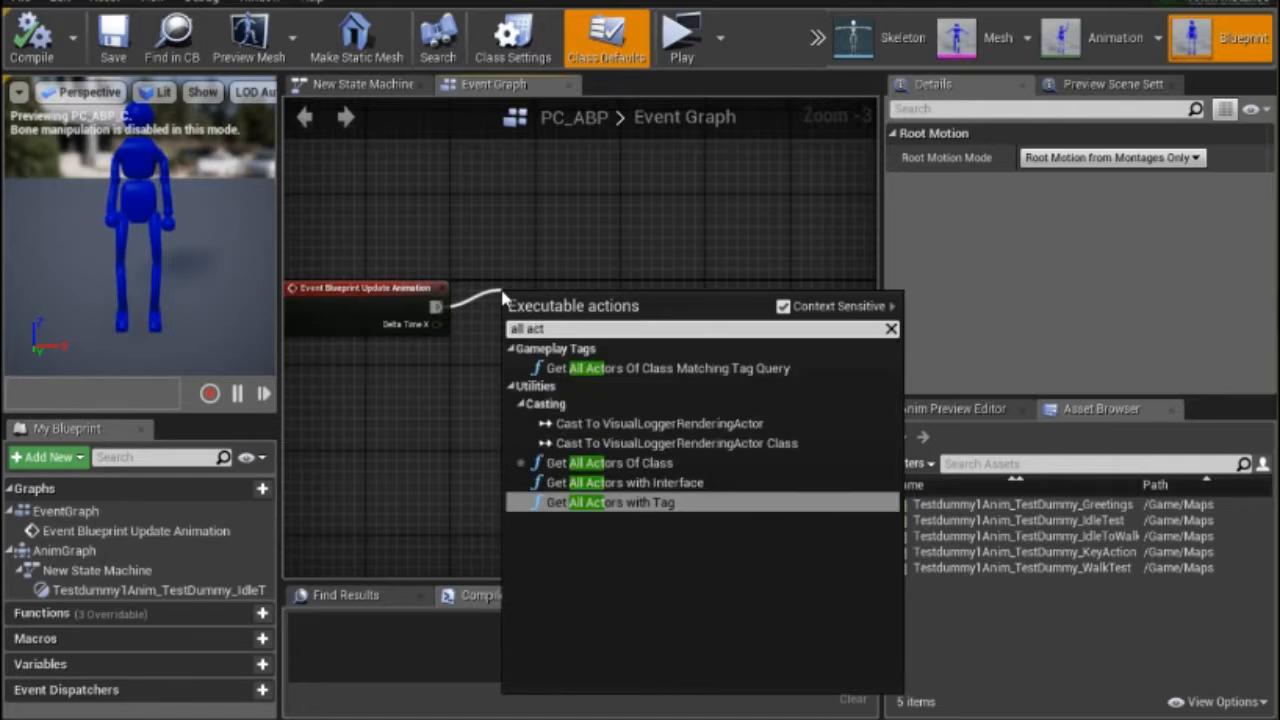
pyautogui.write('or')
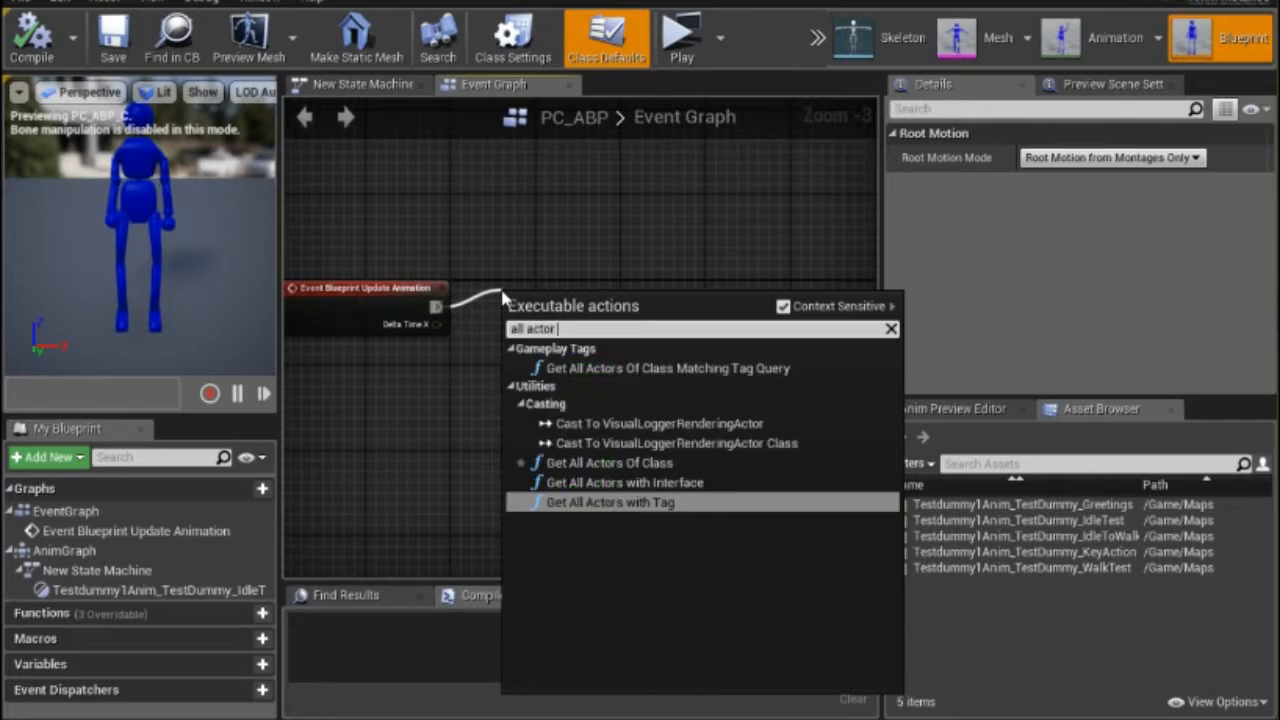
pyautogui.click(640, 463)
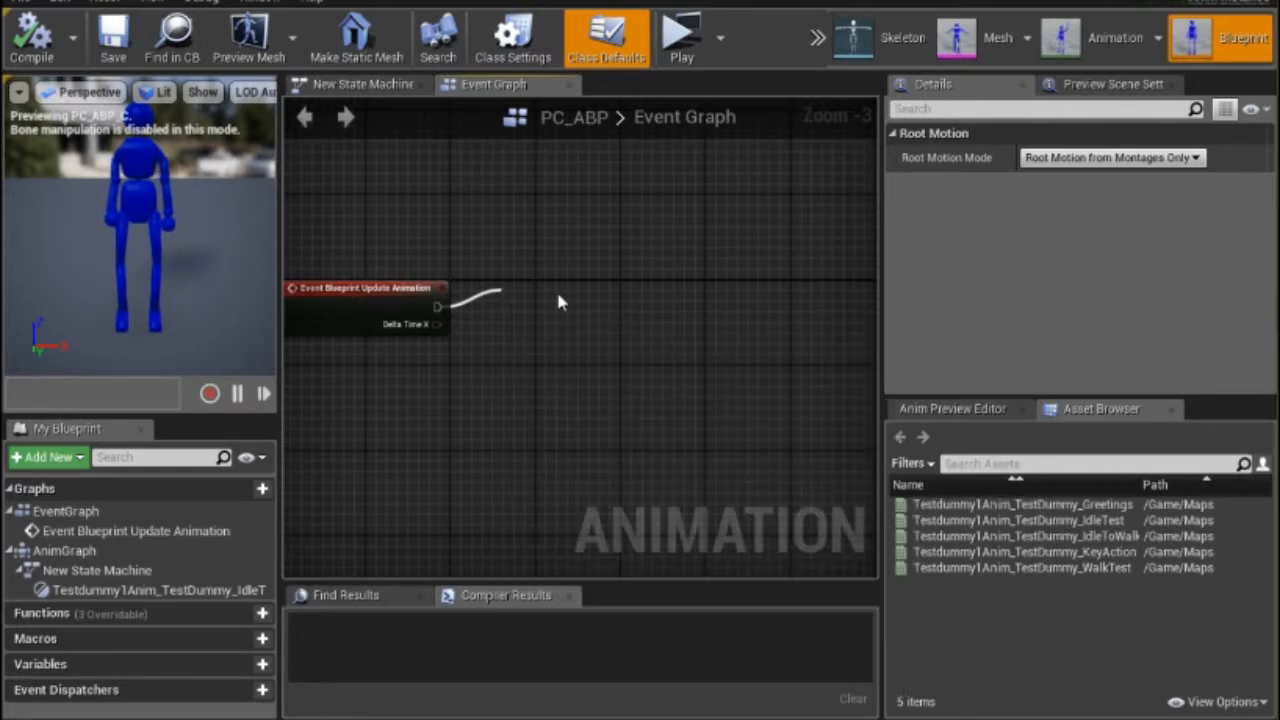
pyautogui.moveTo(540, 292); pyautogui.dragTo(520, 282)
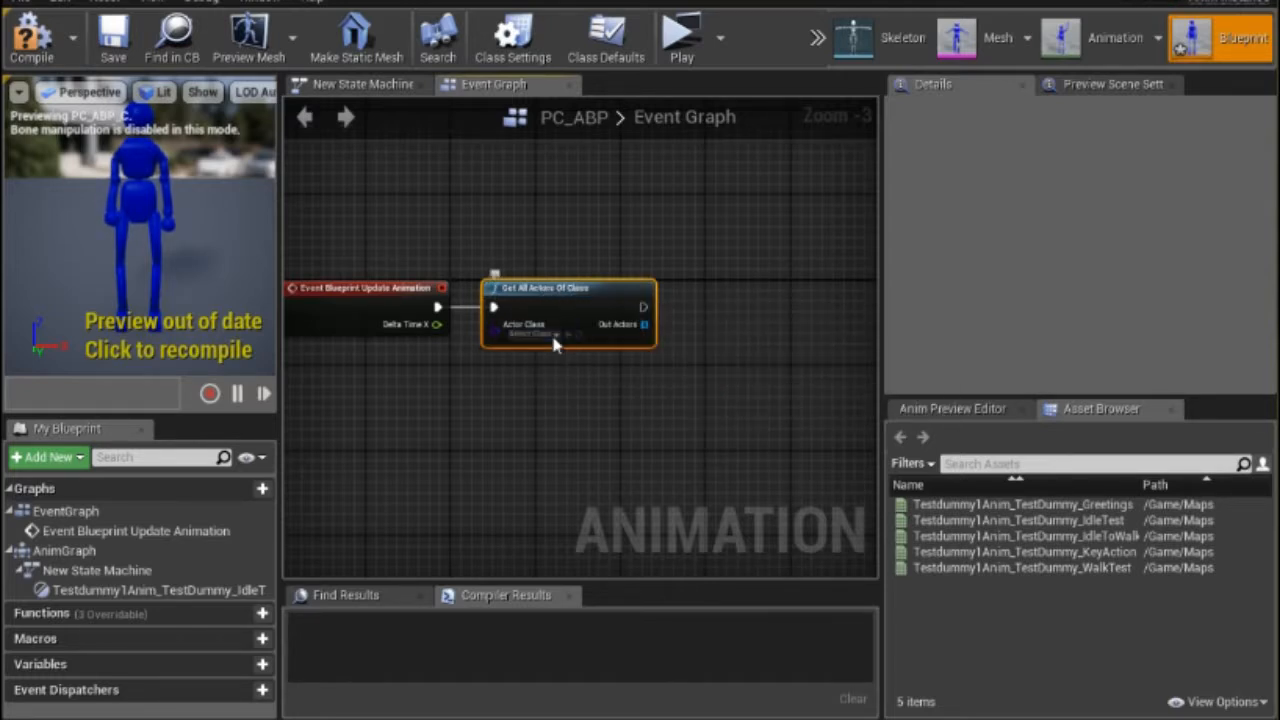
# Set the Get All Actors Of Class node's actor class to Cutscenes and add a Get (a copy) node from its Out Actors array
pyautogui.click(554, 338)
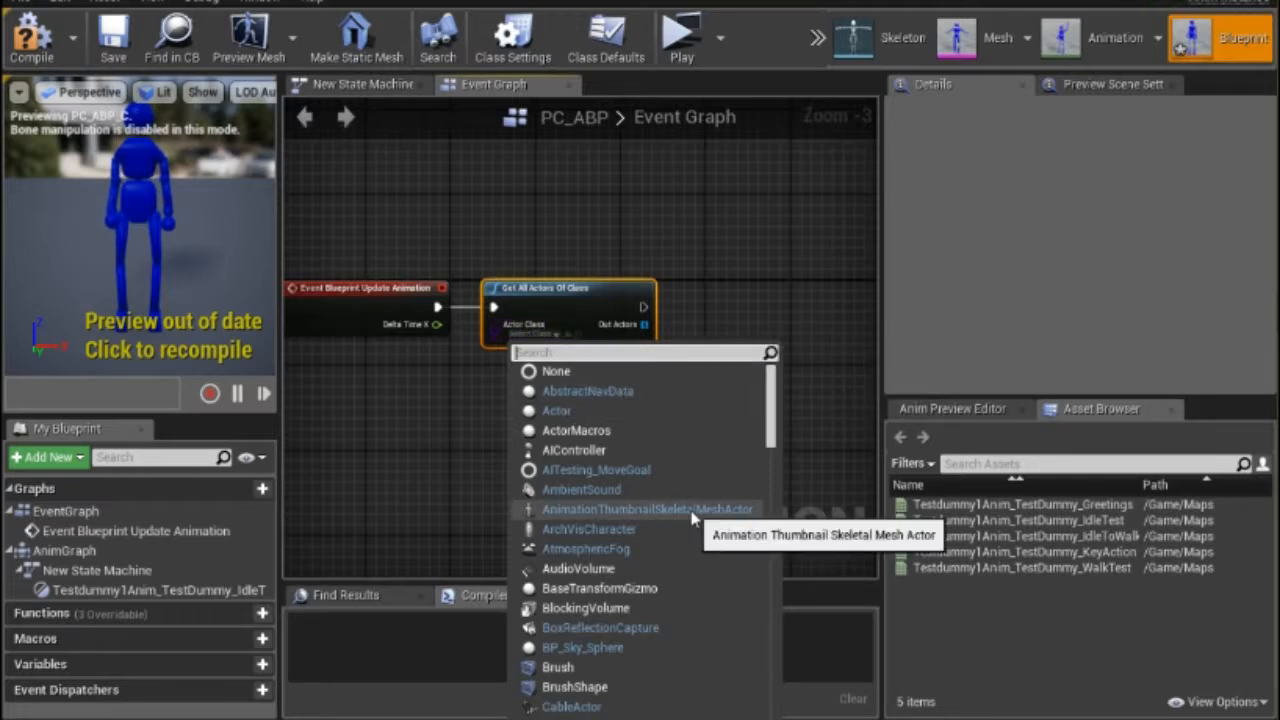
pyautogui.write('cut')
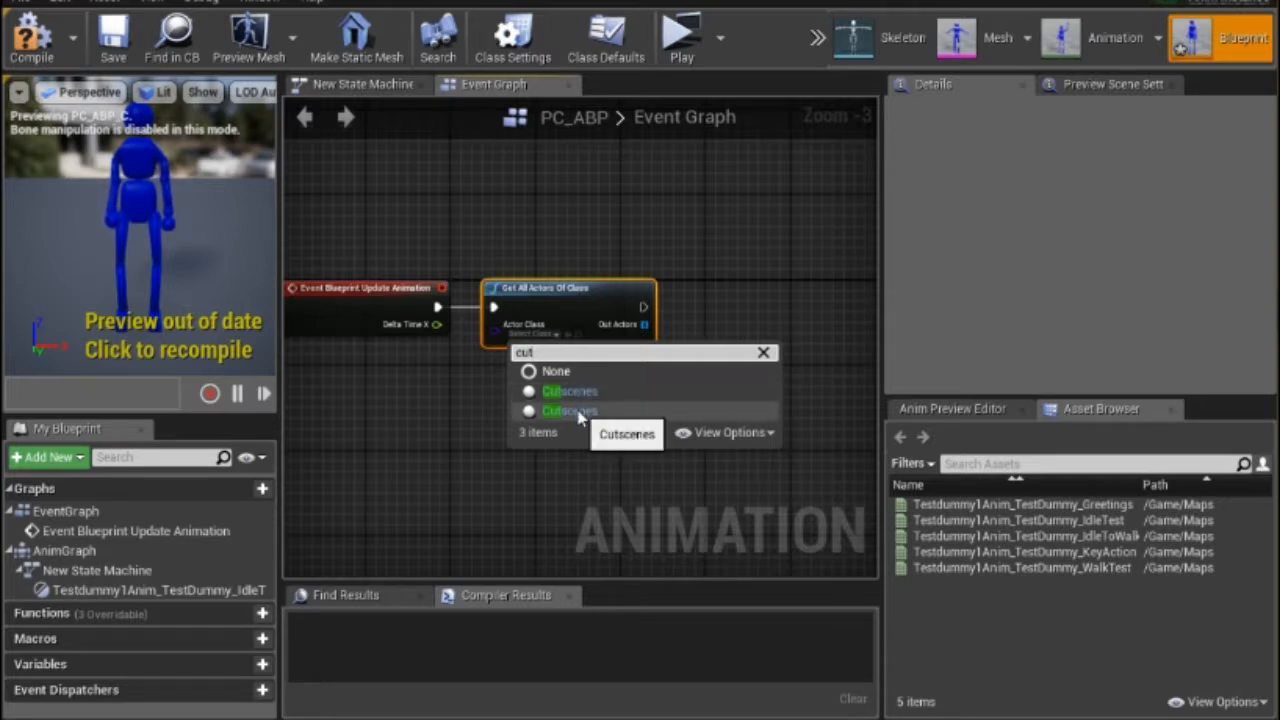
pyautogui.click(585, 396)
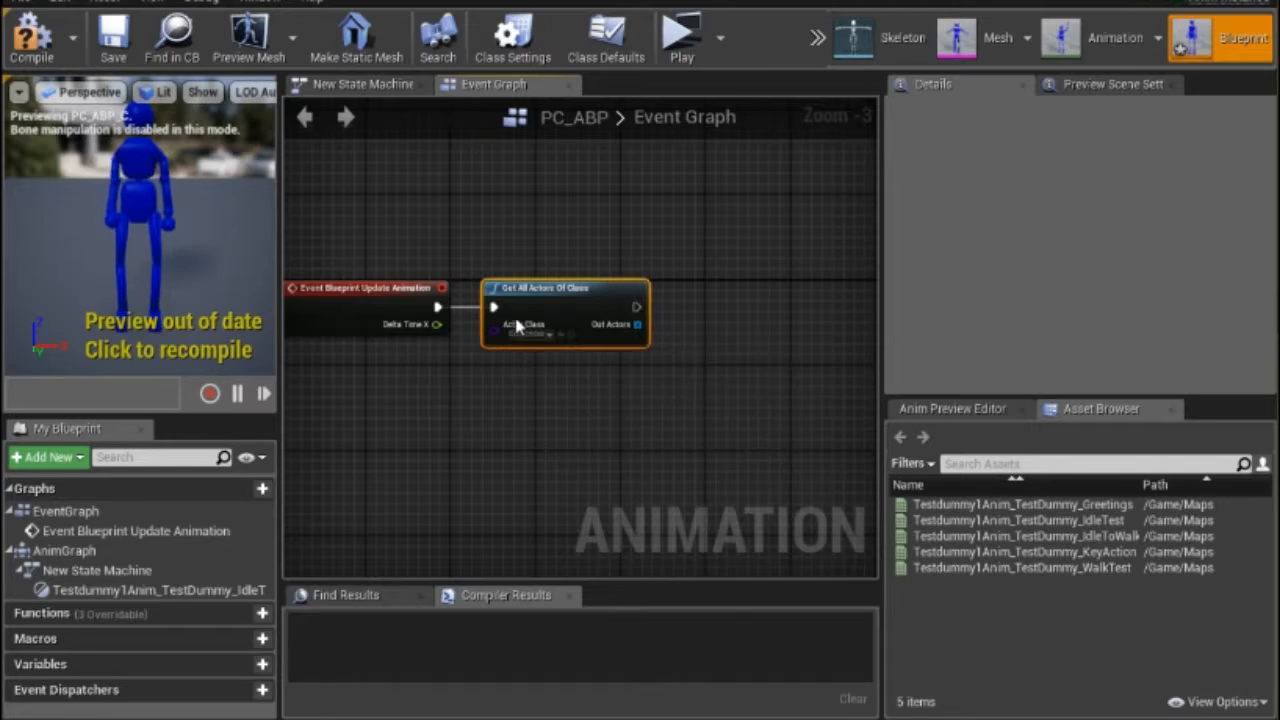
pyautogui.scroll(2, 541, 340)
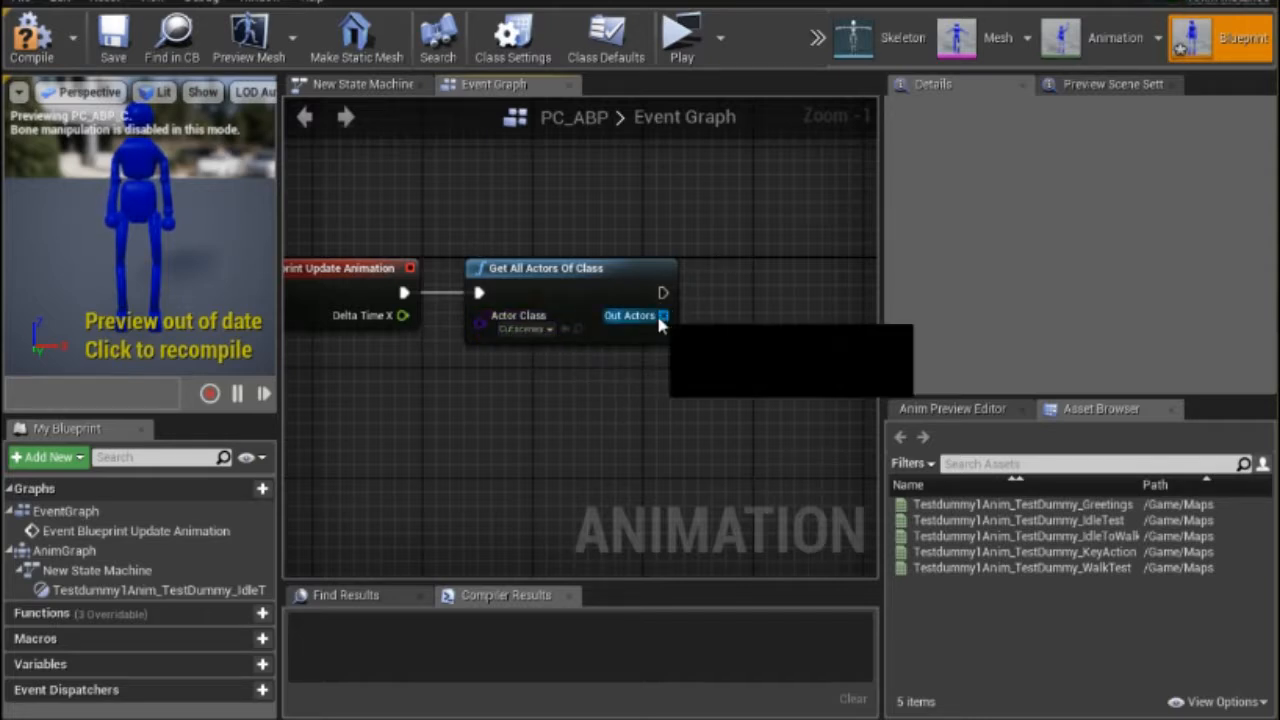
pyautogui.moveTo(662, 316); pyautogui.dragTo(545, 383)
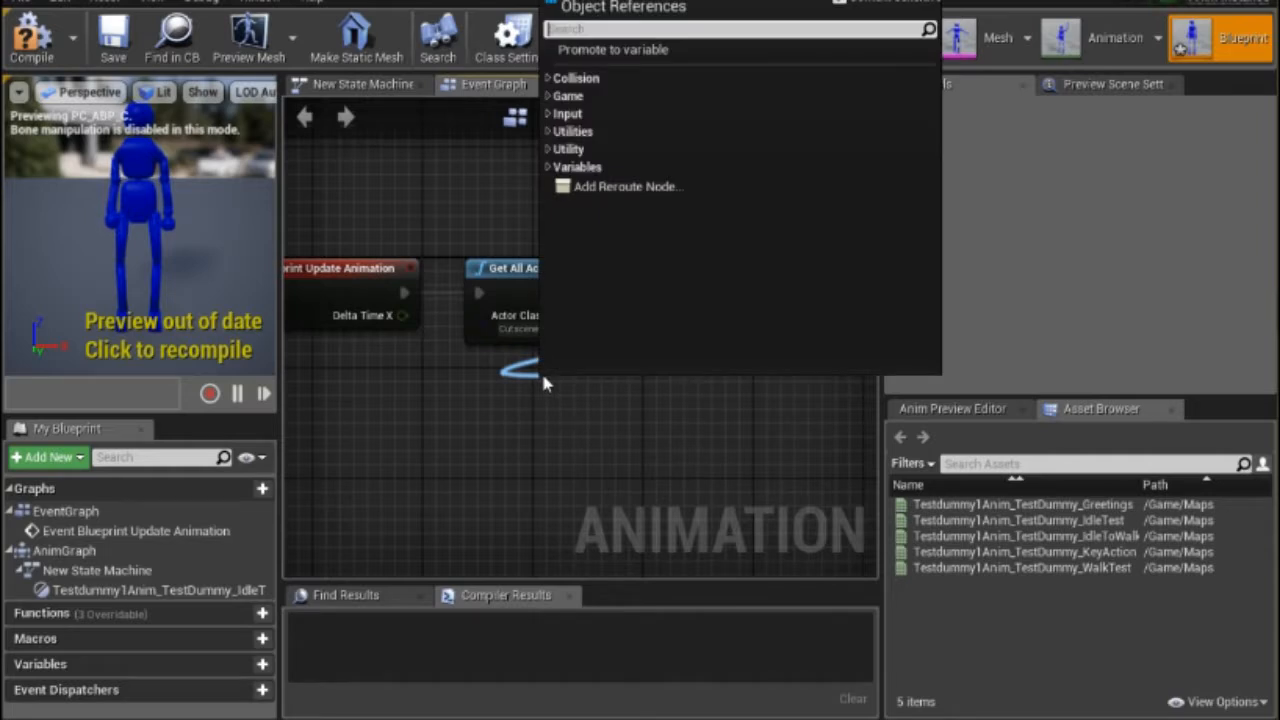
pyautogui.write('get')
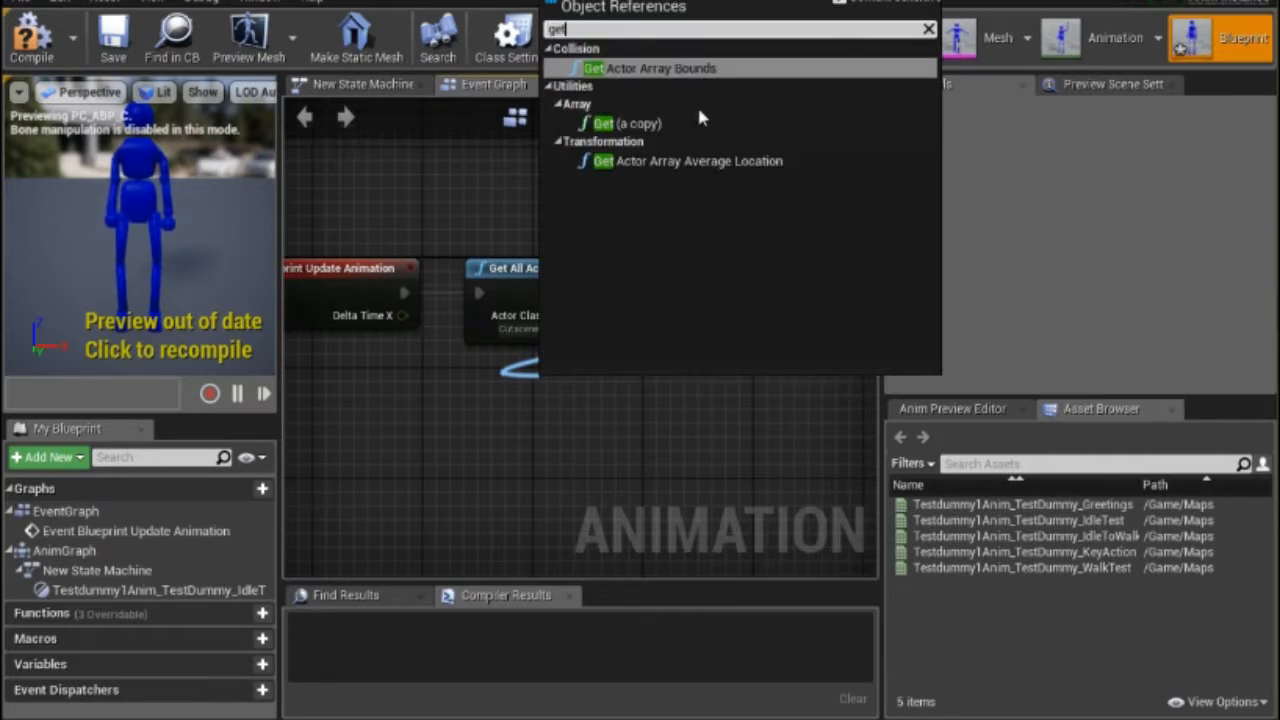
pyautogui.click(691, 121)
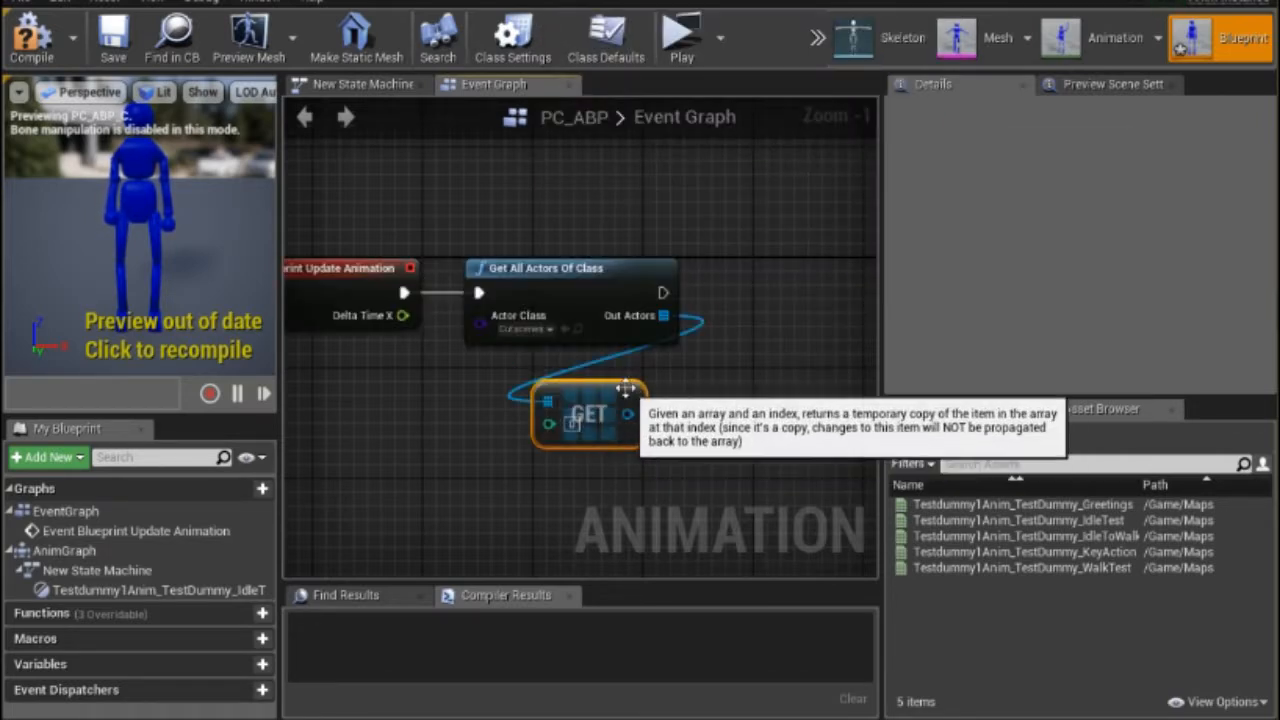
# Add a Get Greeting node fed by the output of the array GET node
pyautogui.moveTo(627, 414); pyautogui.dragTo(732, 395)
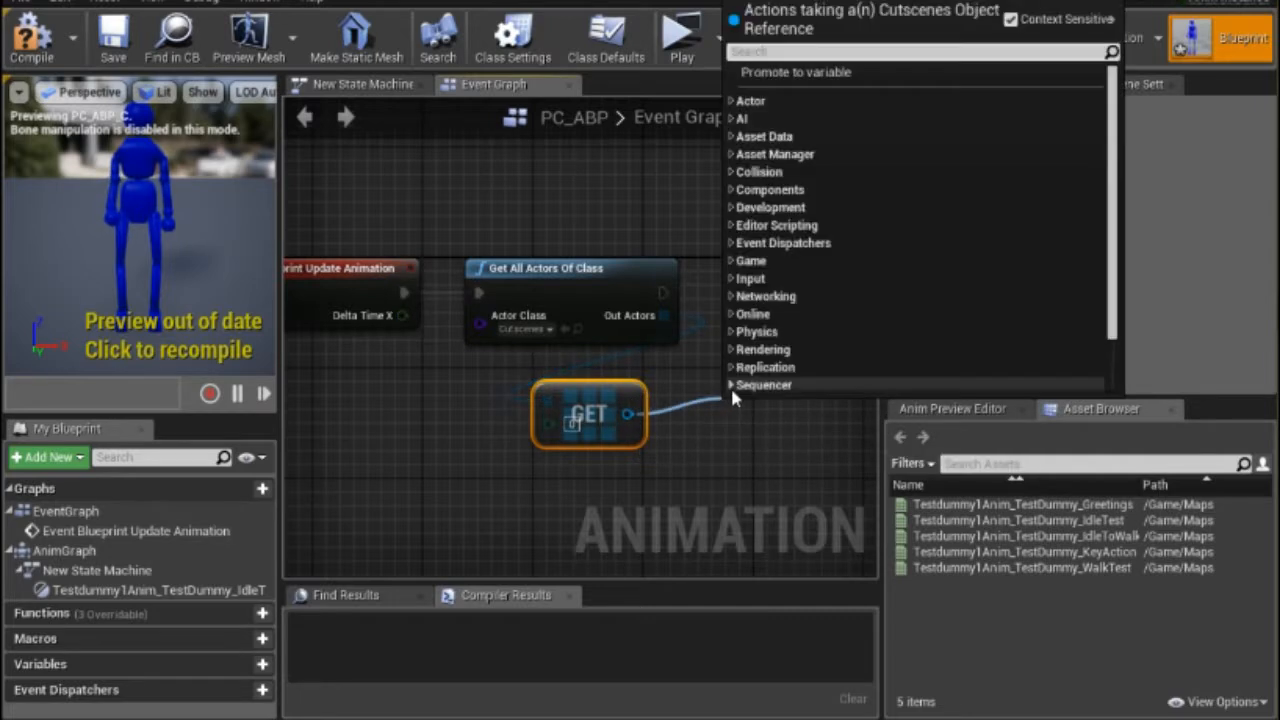
pyautogui.write('greet')
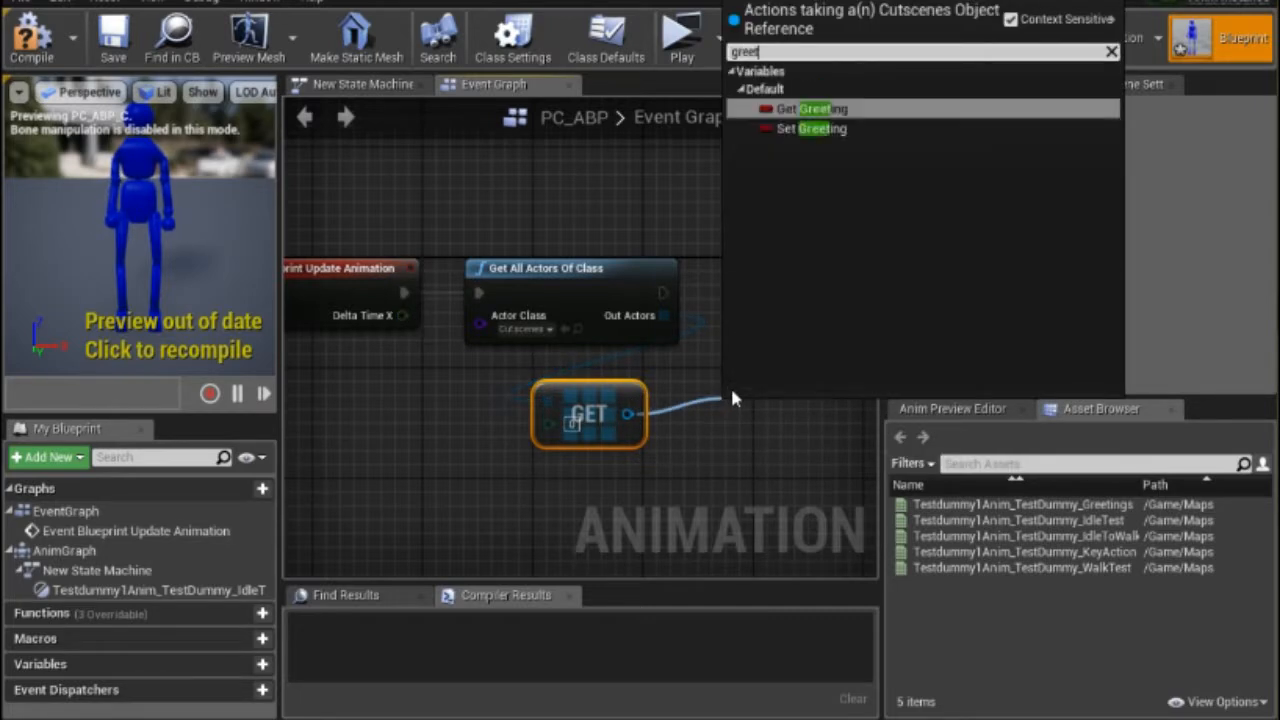
pyautogui.press('Return')
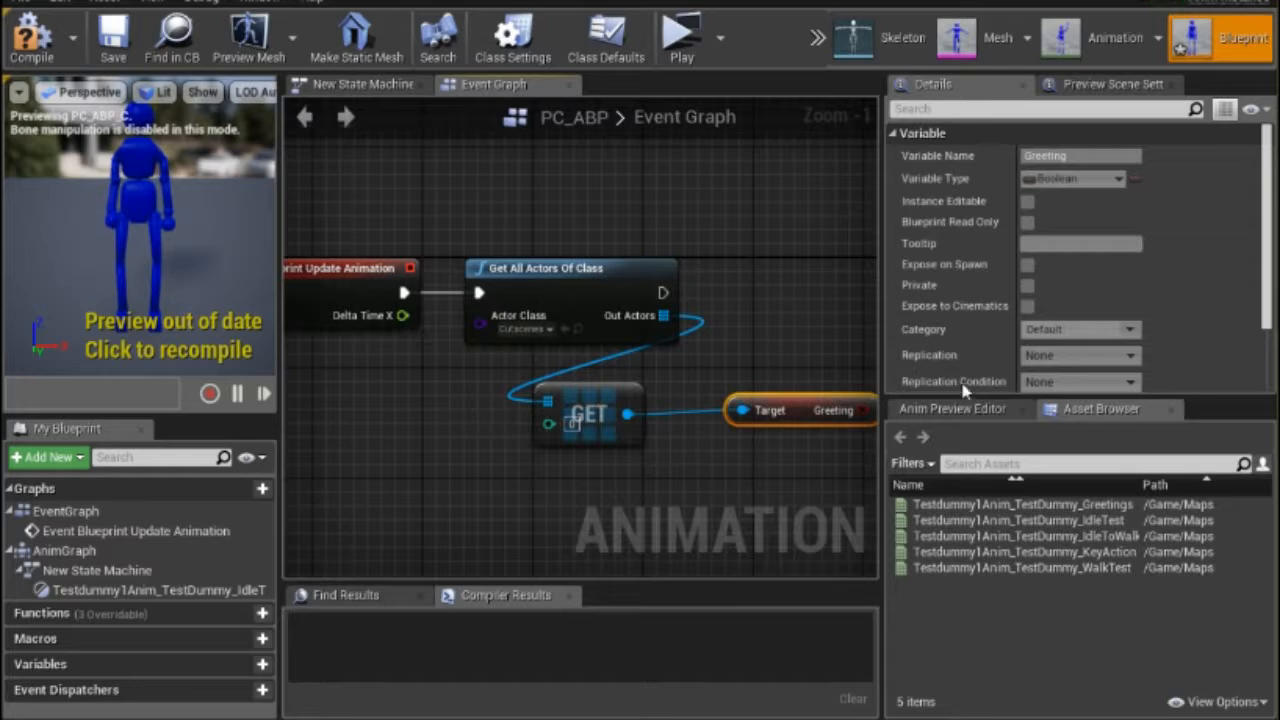
pyautogui.click(676, 336)
pyautogui.scroll(-1, 680, 331)
pyautogui.scroll(-1, 686, 330)
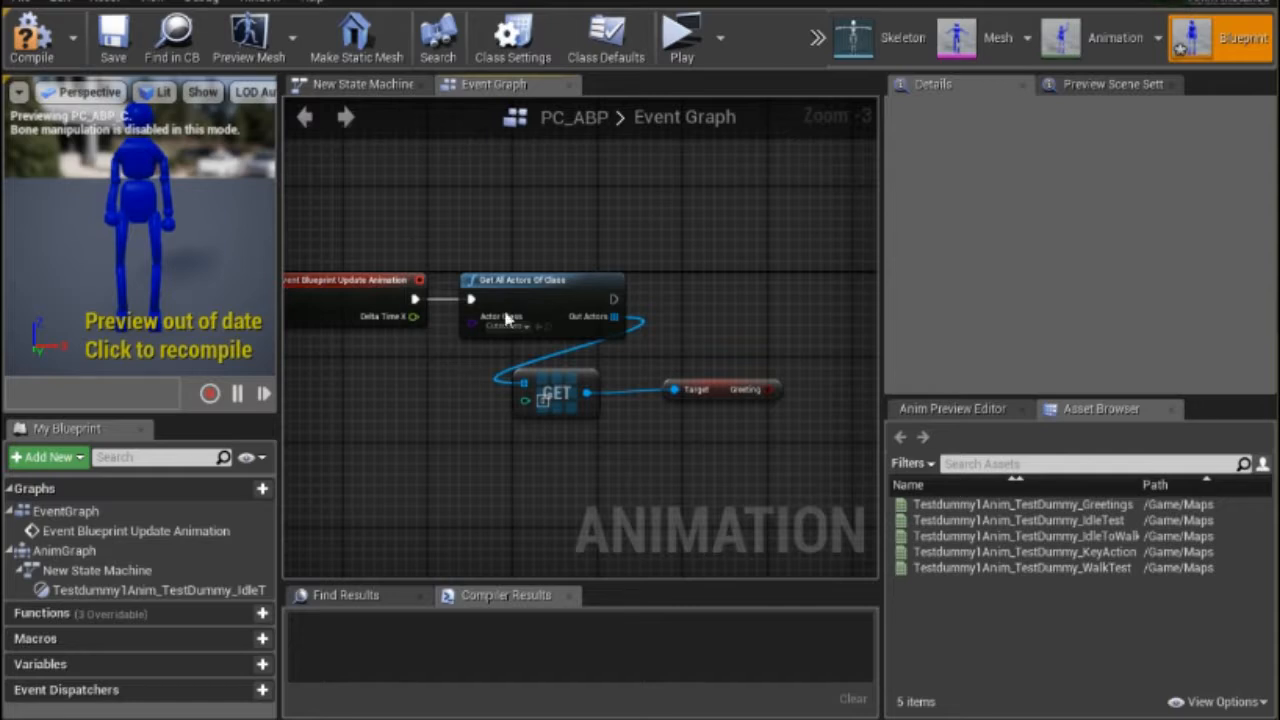
pyautogui.click(527, 280)
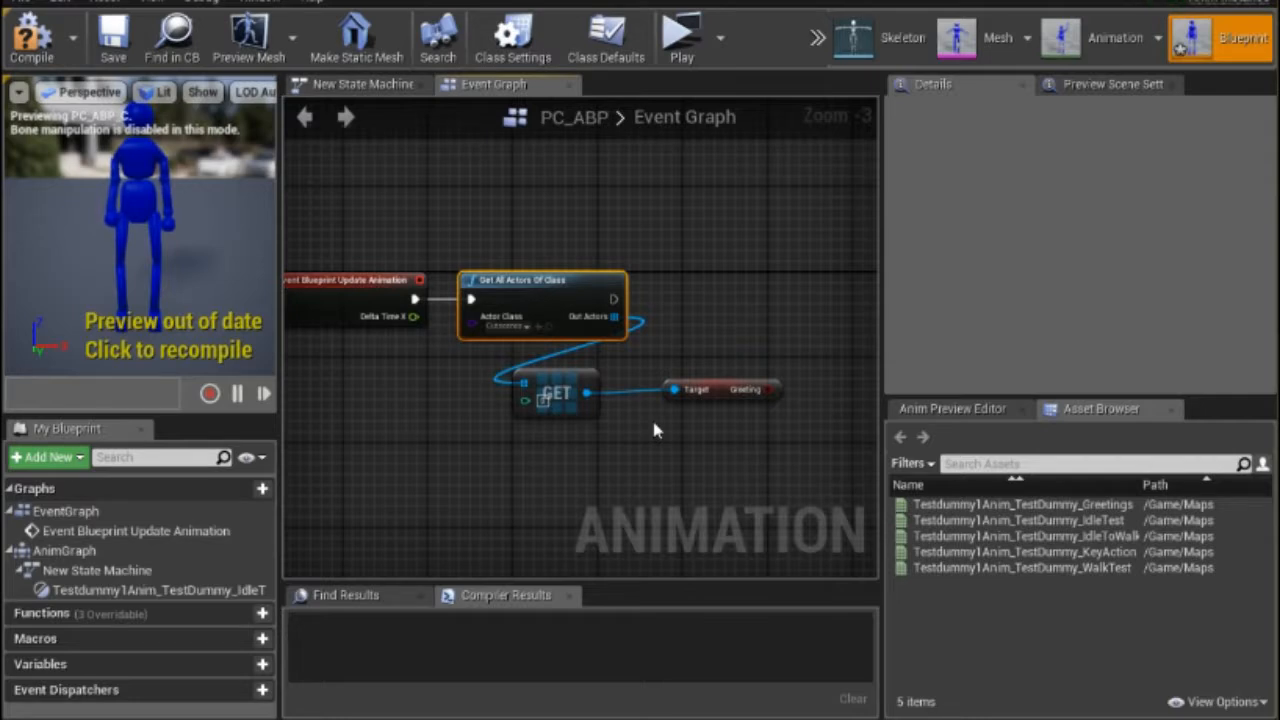
# Promote the Greeting output to a new Boolean variable named greet?
pyautogui.moveTo(712, 392); pyautogui.dragTo(693, 286)
pyautogui.click(733, 344)
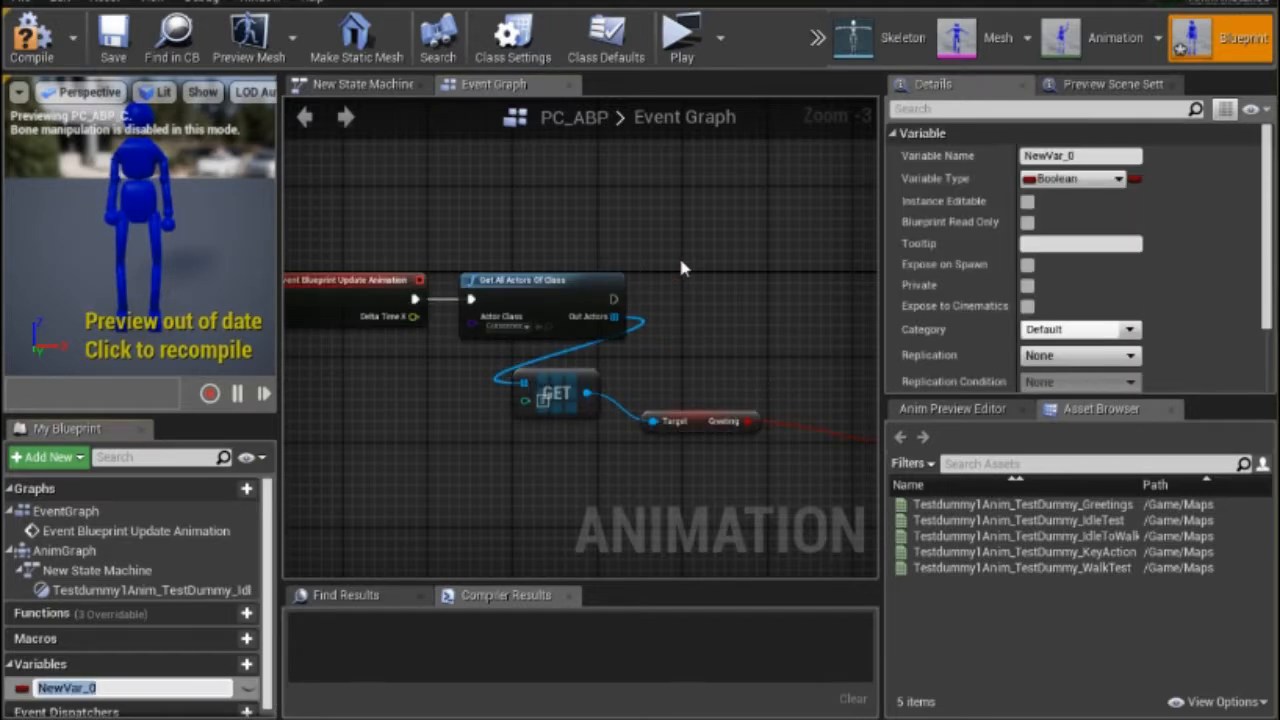
pyautogui.write('gre')
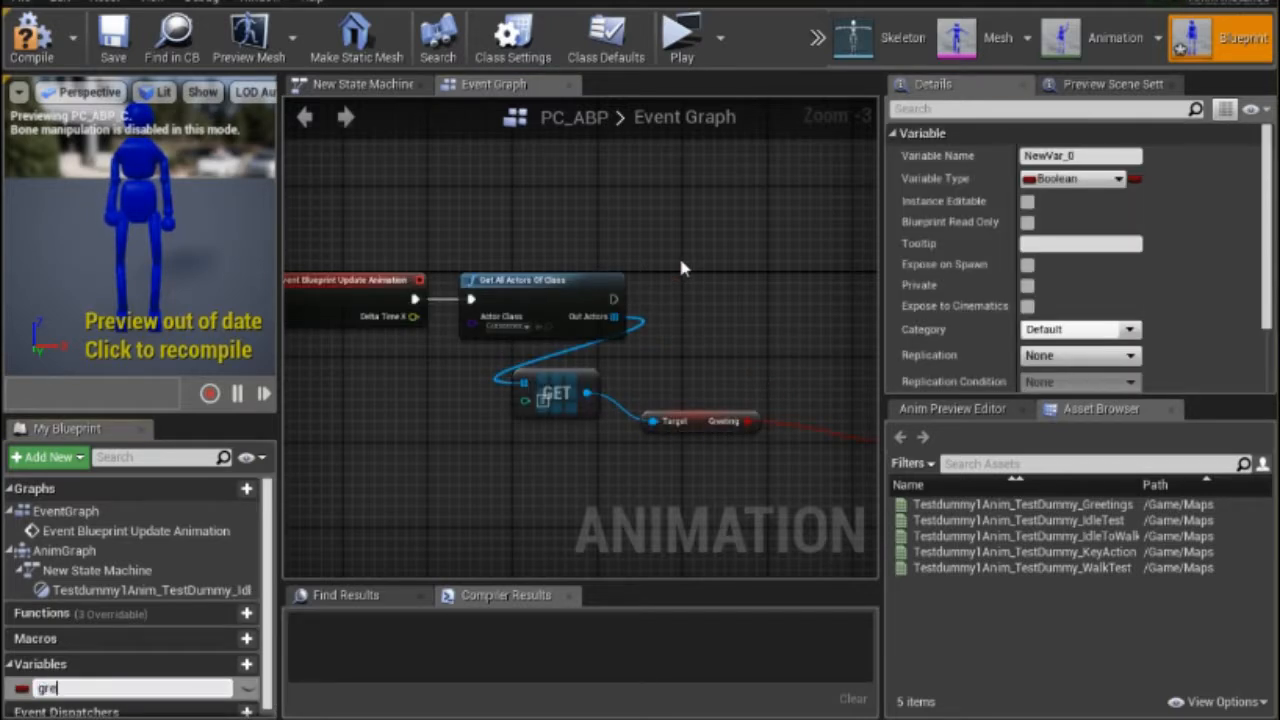
pyautogui.write('et?')
pyautogui.press('Return')
# Move the SET Greet? node beside Get All Actors Of Class and connect their execution pins
pyautogui.scroll(-2, 686, 288)
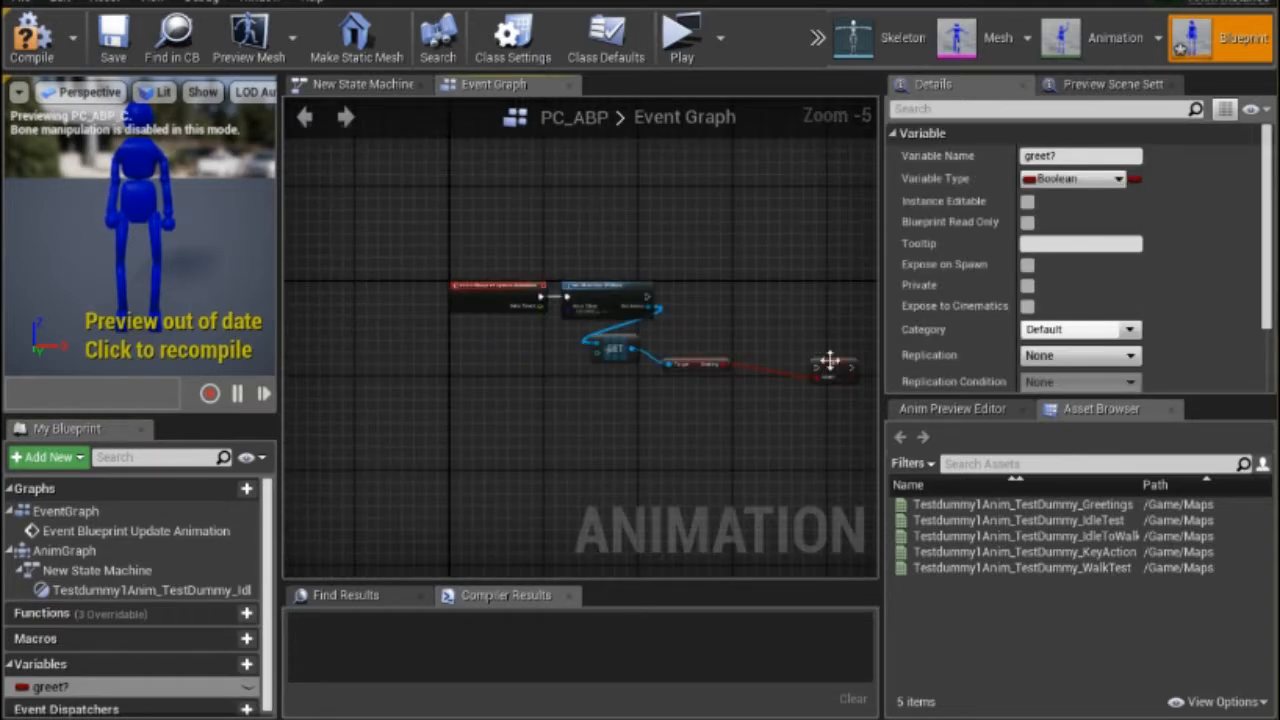
pyautogui.moveTo(830, 362); pyautogui.dragTo(700, 294)
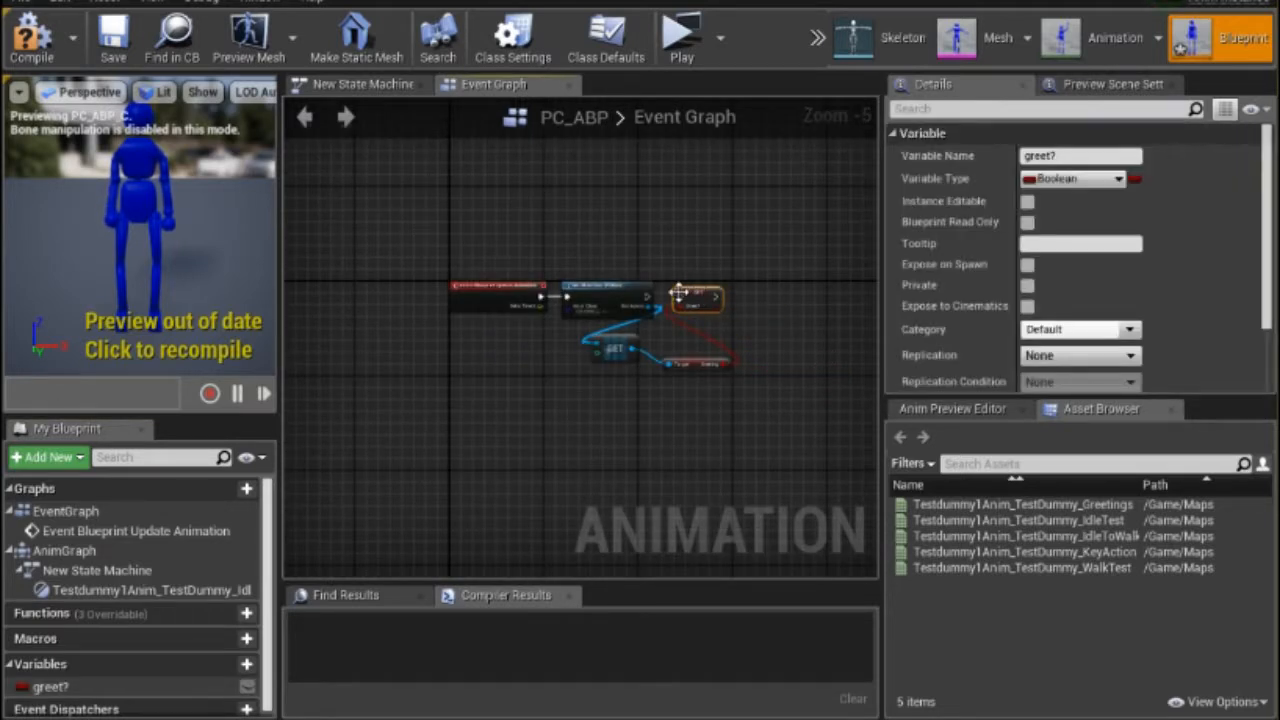
pyautogui.scroll(5, 680, 292)
pyautogui.moveTo(565, 308); pyautogui.dragTo(723, 318)
pyautogui.click(750, 208)
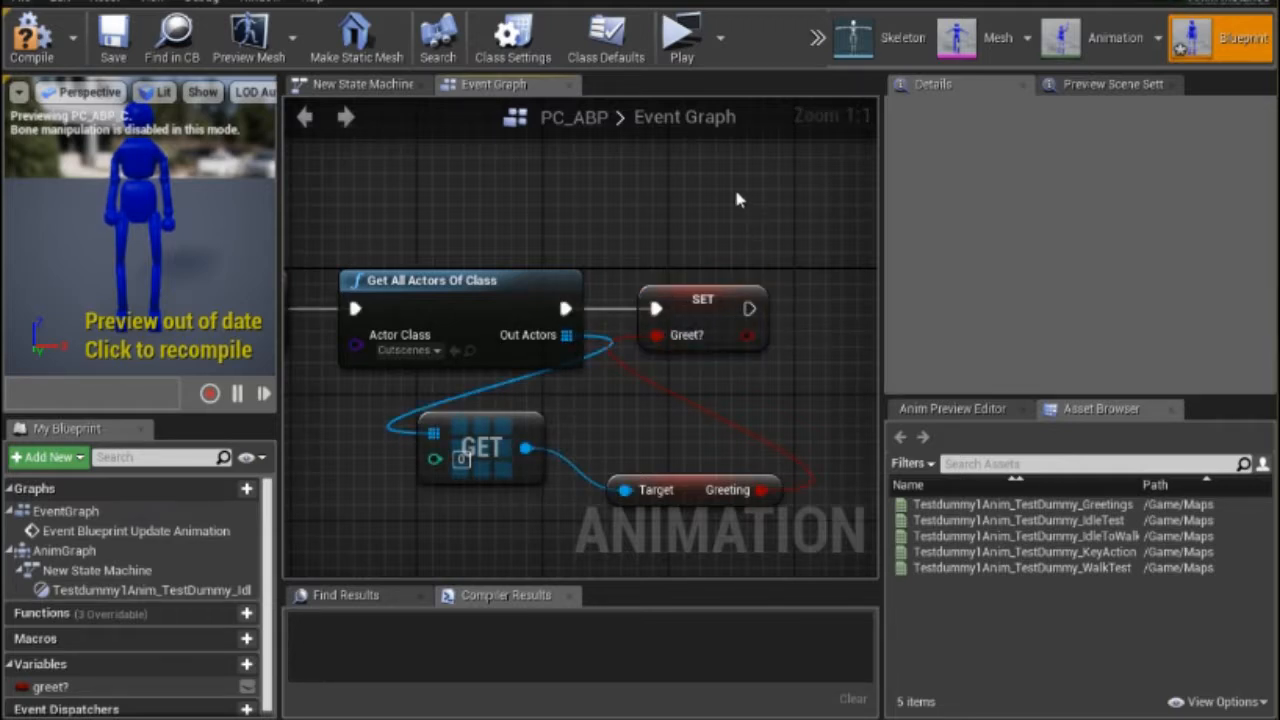
# In New State Machine, add the Testdummy1Anim_TestDummy_Greetings animation as a state below the IdleTest state, keeping its default name
pyautogui.click(369, 86)
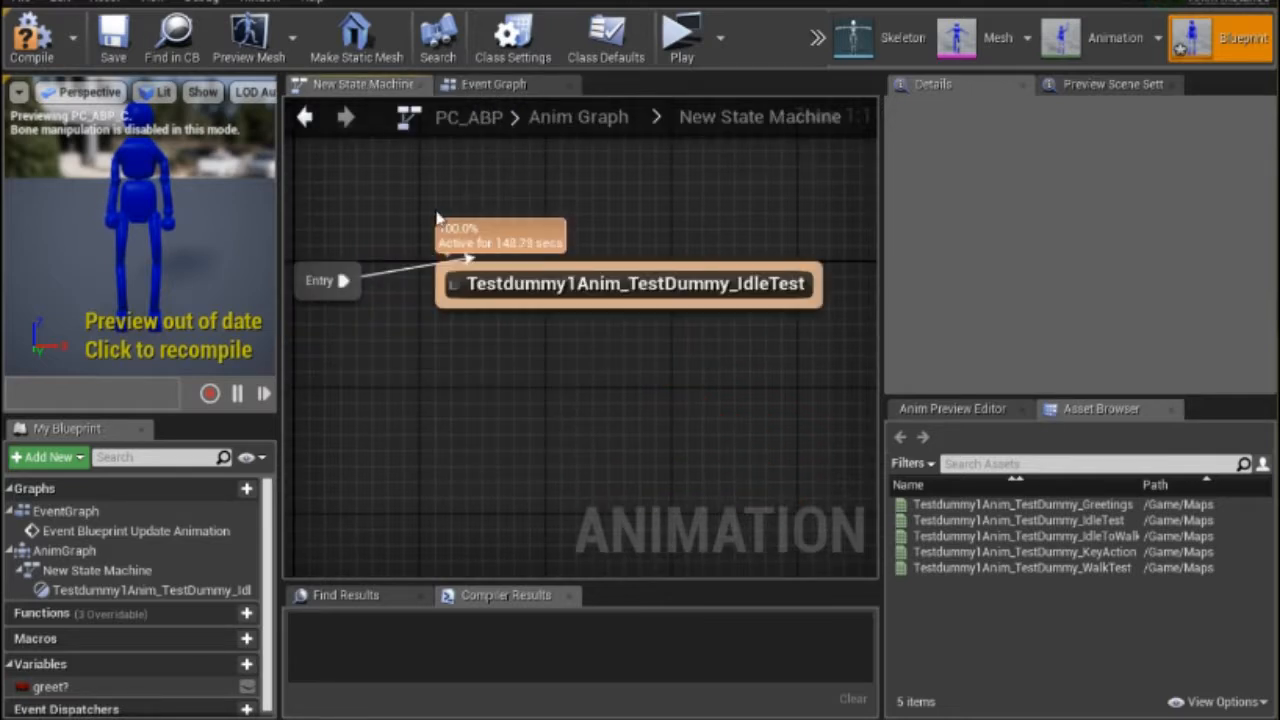
pyautogui.scroll(-1, 432, 222)
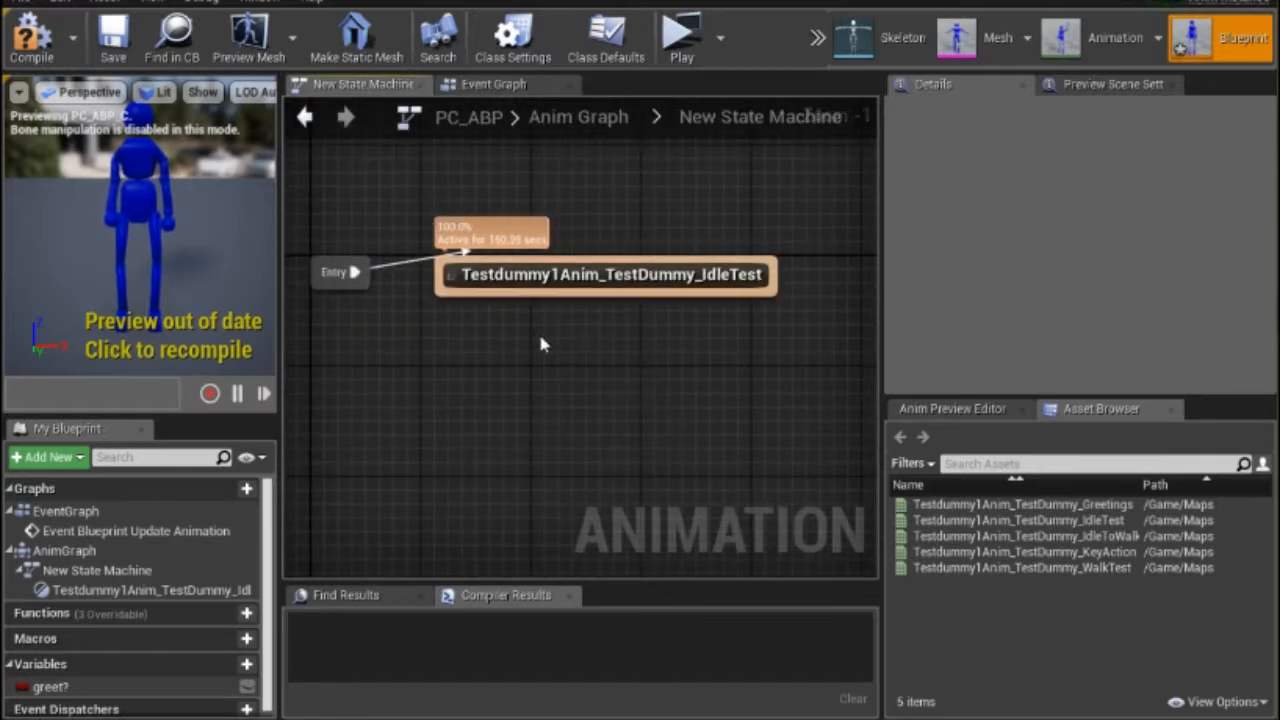
pyautogui.moveTo(538, 338)
pyautogui.mouseDown()
pyautogui.moveTo(151, 362)
pyautogui.moveTo(681, 365)
pyautogui.moveTo(548, 355)
pyautogui.moveTo(552, 344)
pyautogui.mouseUp()
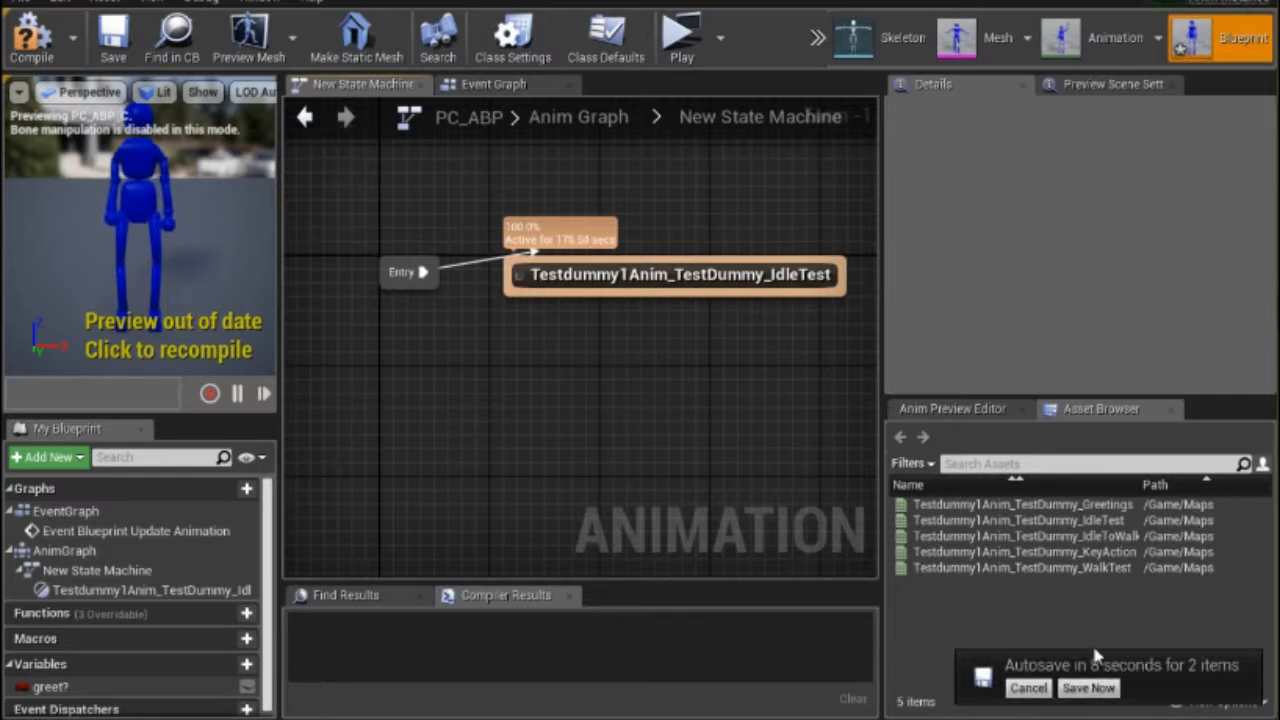
pyautogui.click(1028, 688)
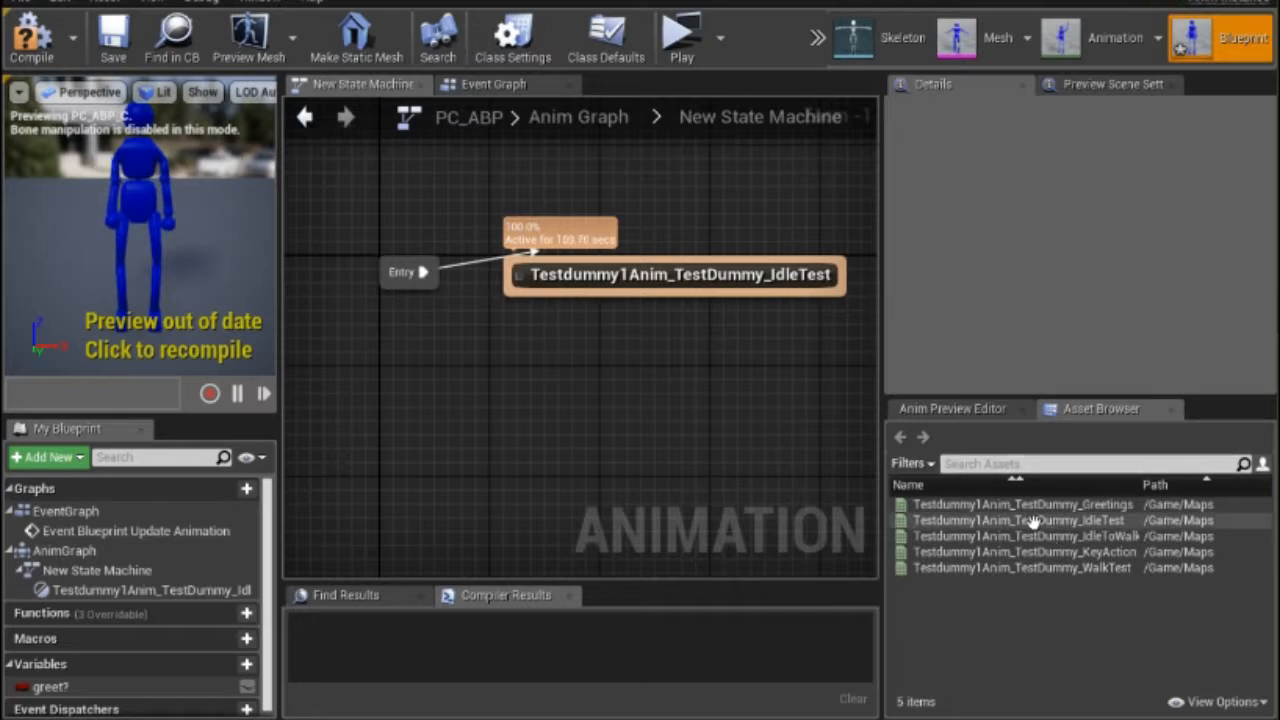
pyautogui.moveTo(1025, 505)
pyautogui.moveTo(1025, 505); pyautogui.dragTo(511, 377)
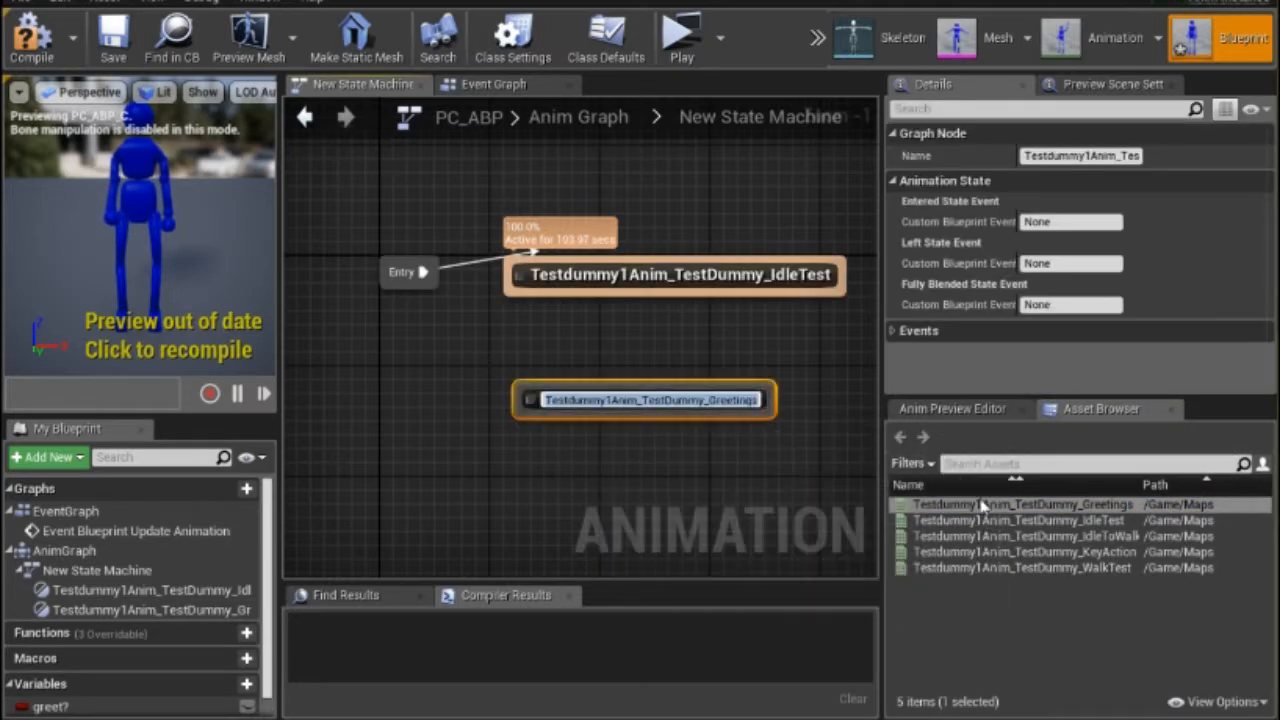
pyautogui.moveTo(979, 500)
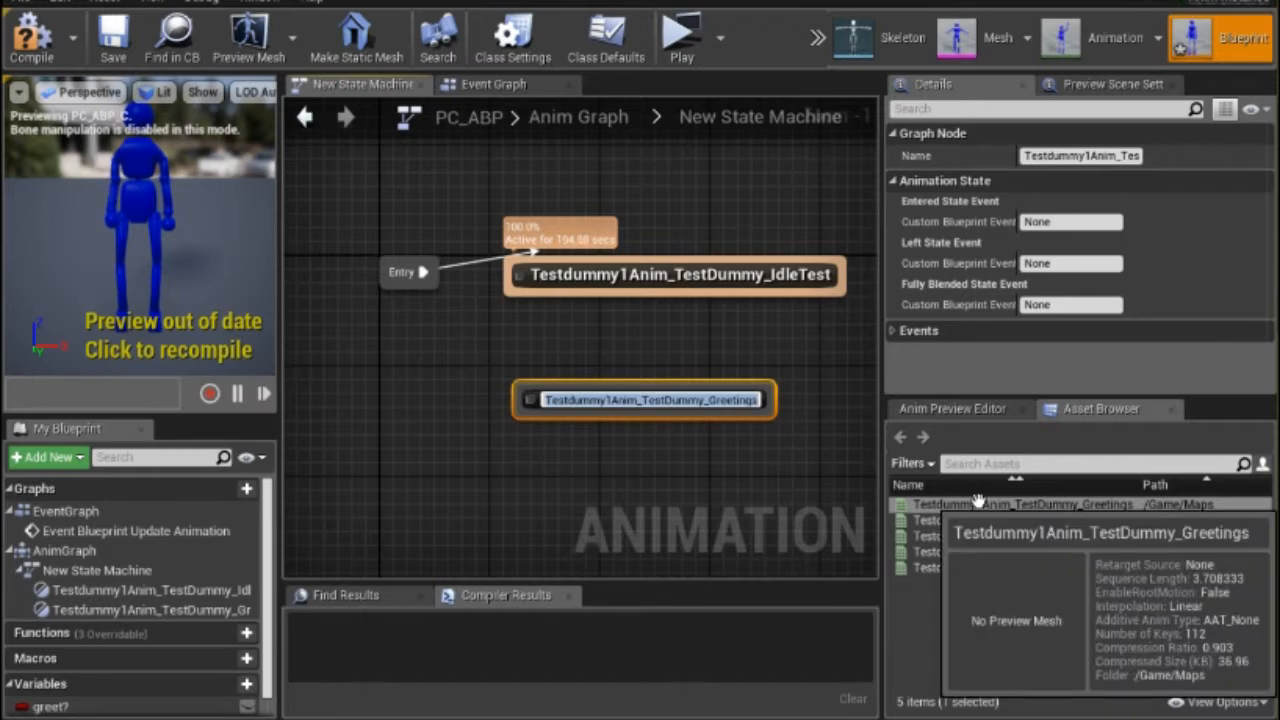
pyautogui.click(704, 435)
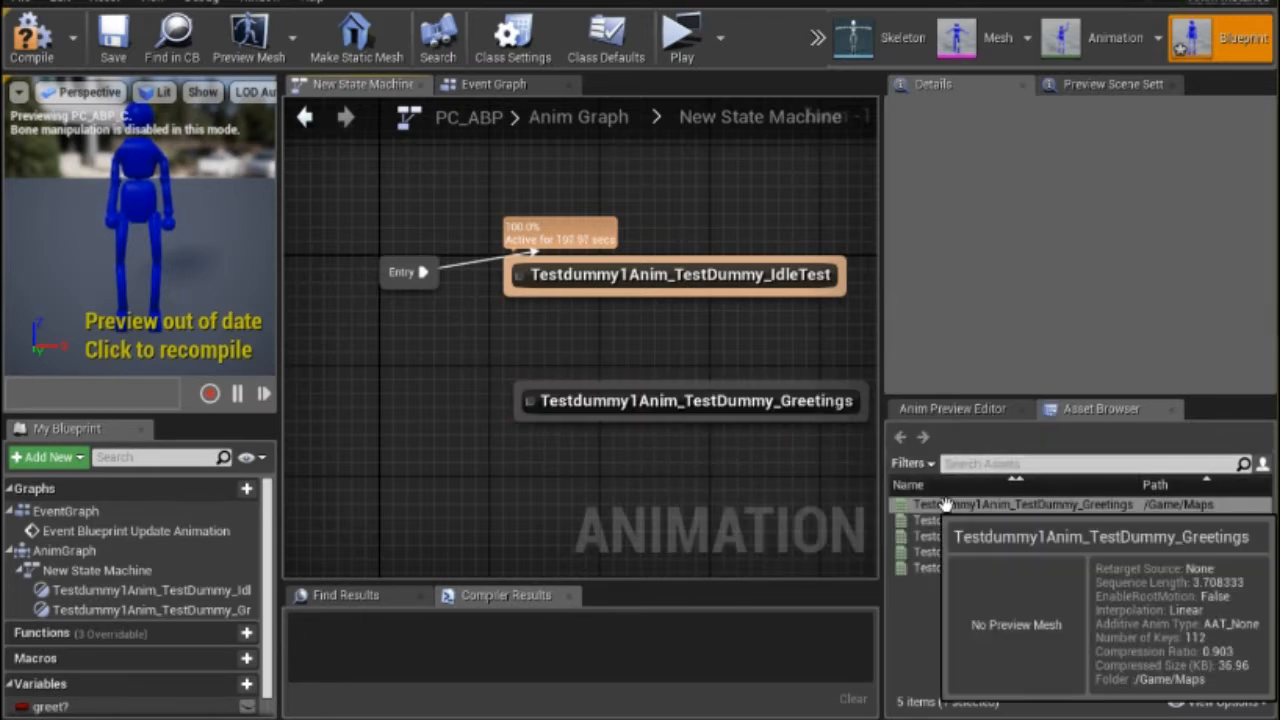
# Open the Testdummy1Anim_TestDummy_Greetings state and move its play node up and away from the Final Animation Pose node
pyautogui.click(567, 398)
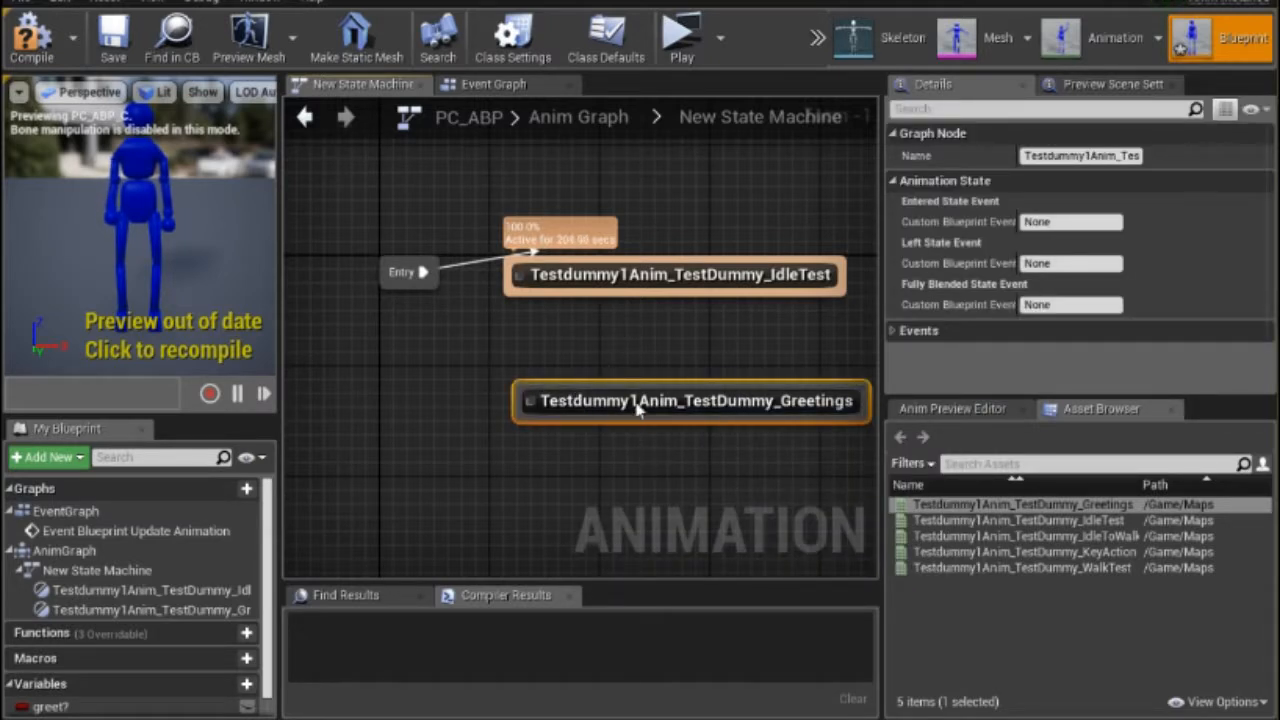
pyautogui.doubleClick(636, 400)
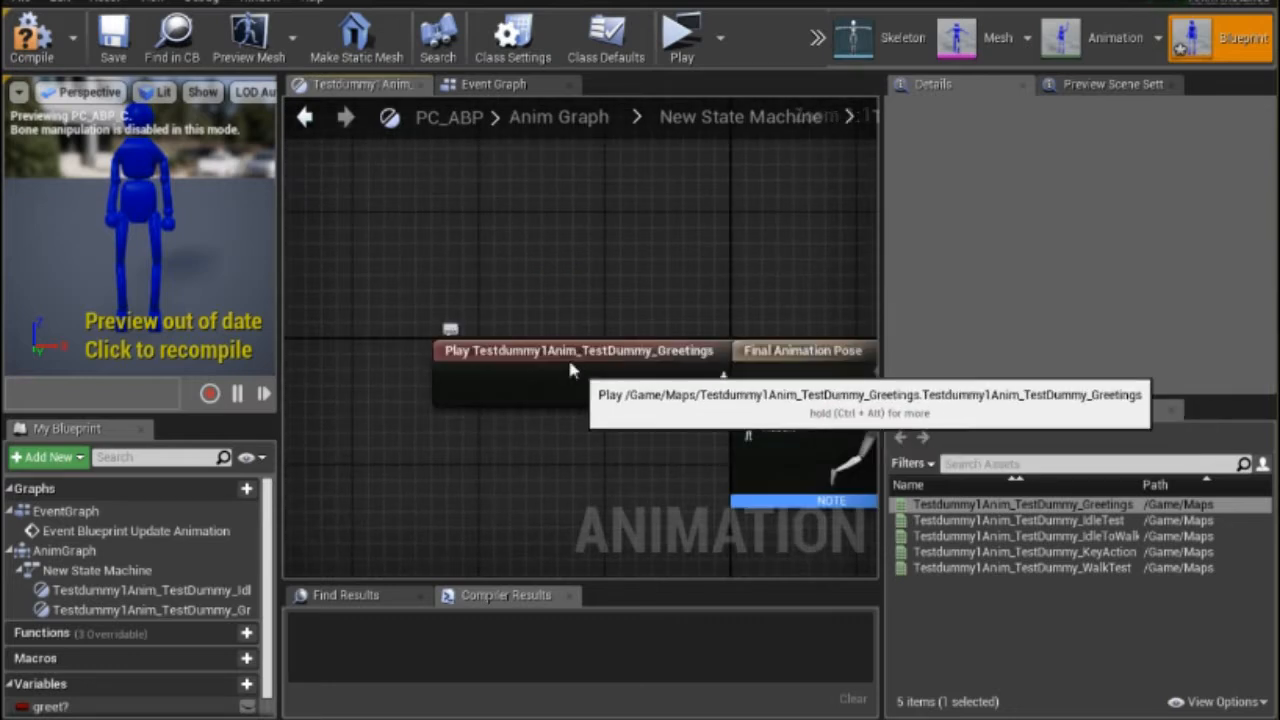
pyautogui.moveTo(571, 366); pyautogui.dragTo(527, 302)
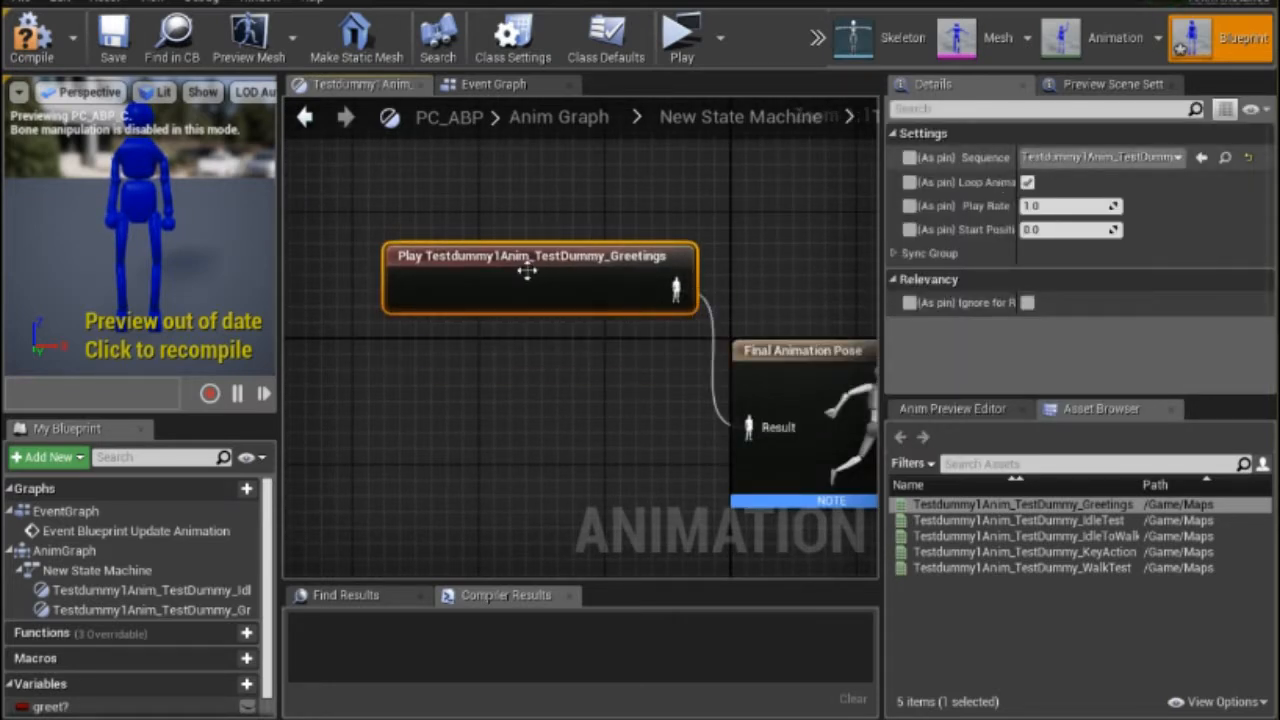
# Preview the Testdummy1Anim_TestDummy_Greetings animation in its own editor and return to the PC_ABP animation blueprint
pyautogui.doubleClick(518, 261)
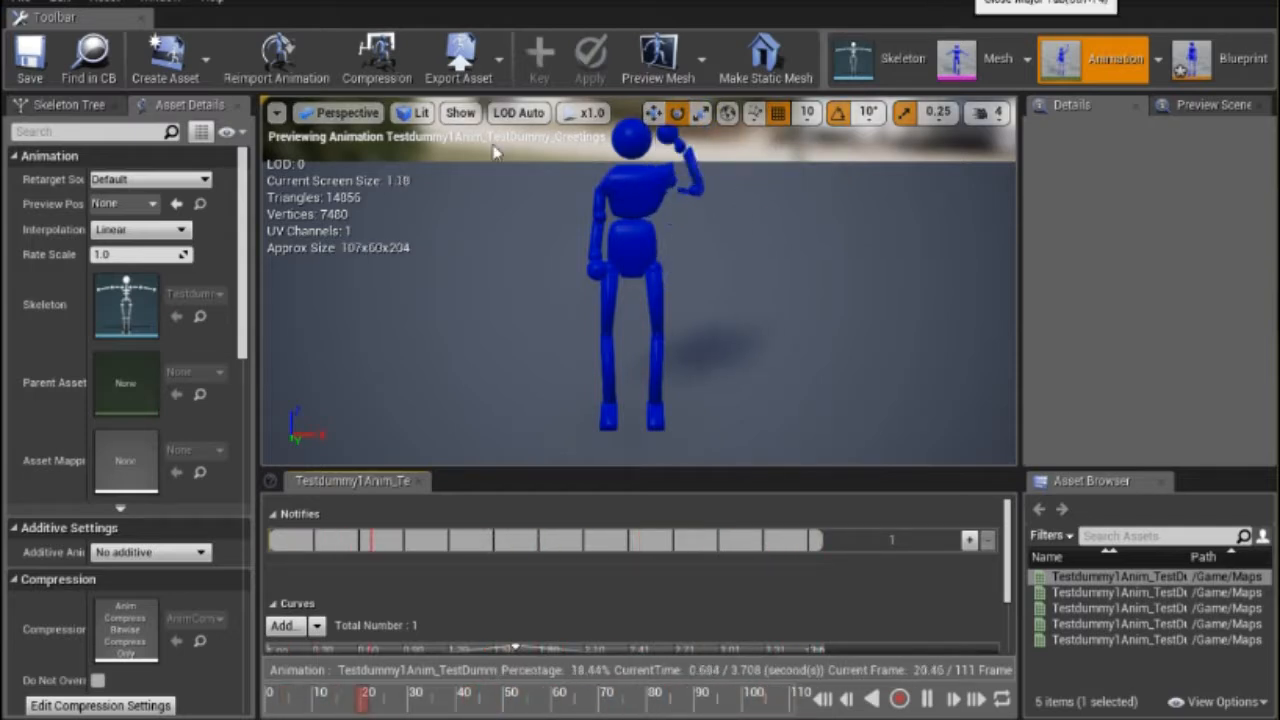
pyautogui.click(506, 2)
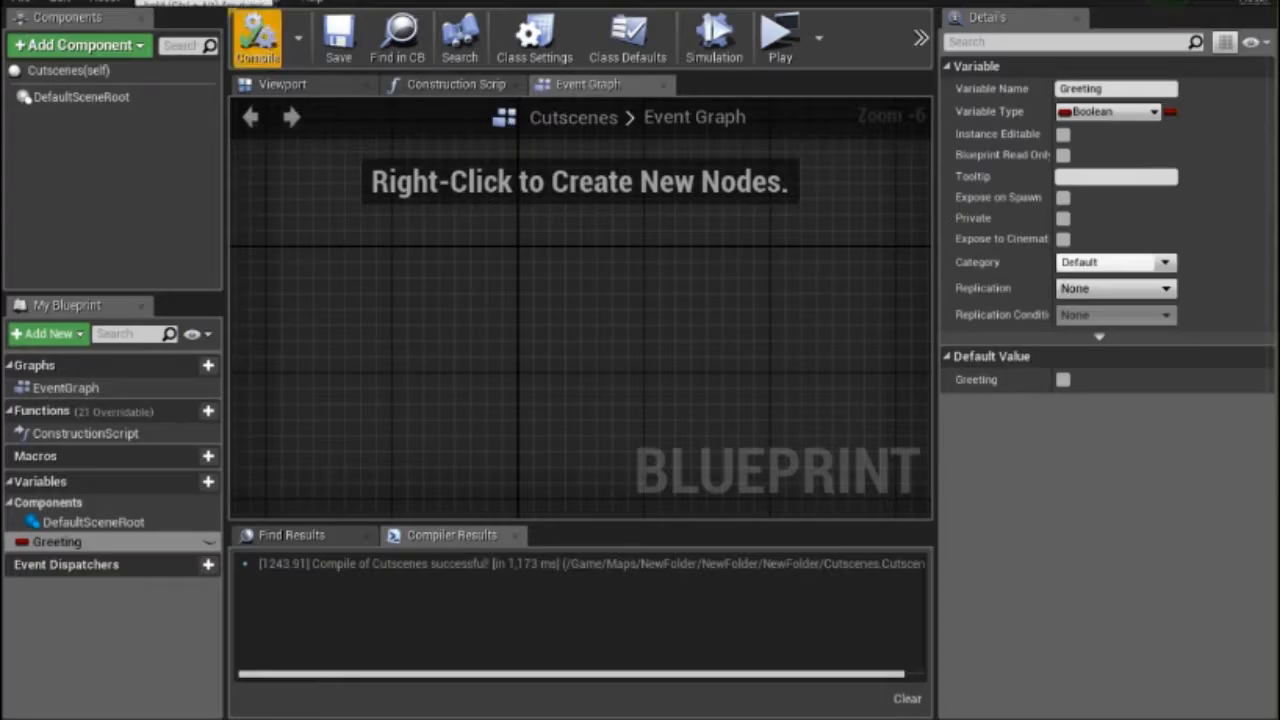
pyautogui.click(575, 8)
pyautogui.click(578, 8)
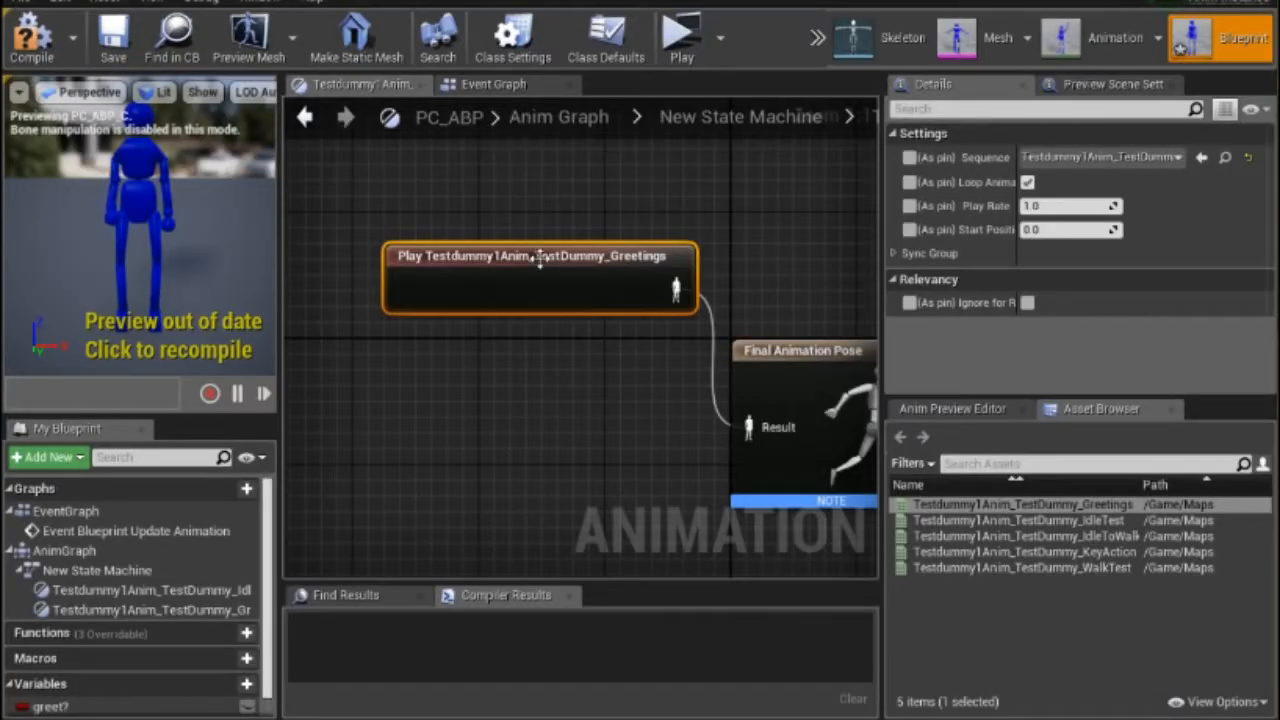
# Turn off Loop Animation for the Greetings play node and return to the New State Machine graph
pyautogui.click(1028, 183)
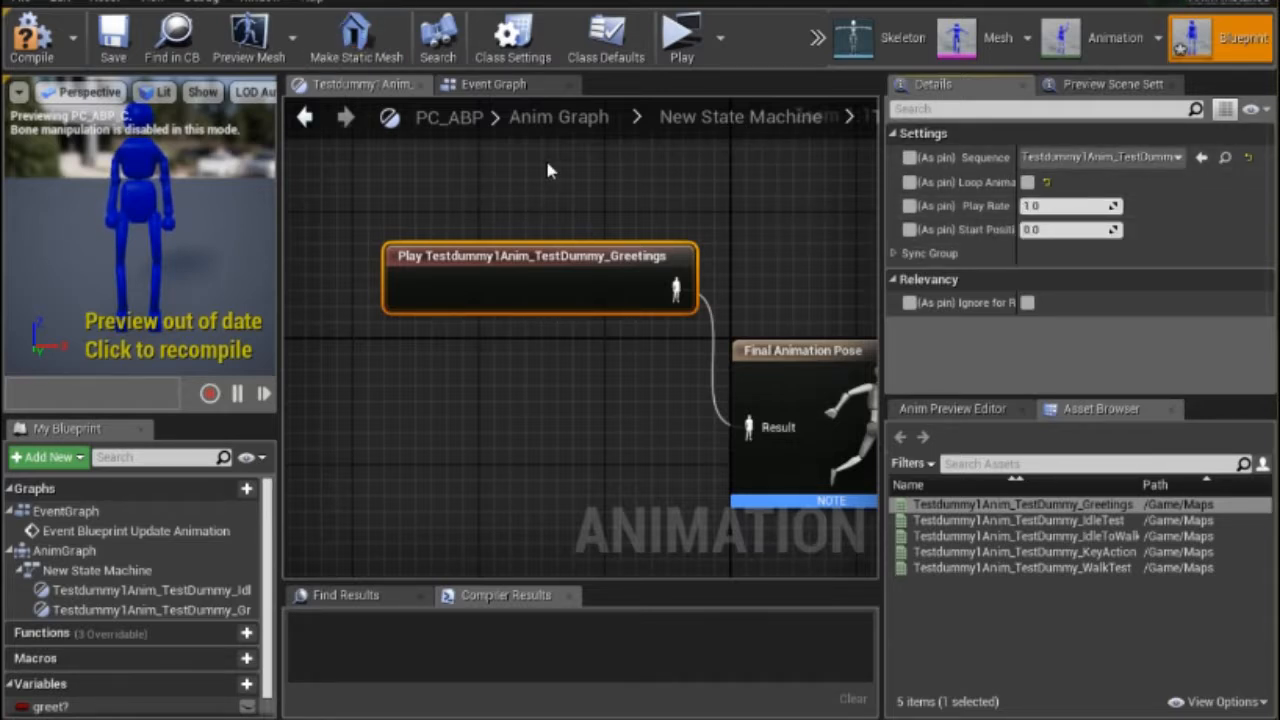
pyautogui.click(37, 30)
pyautogui.click(510, 88)
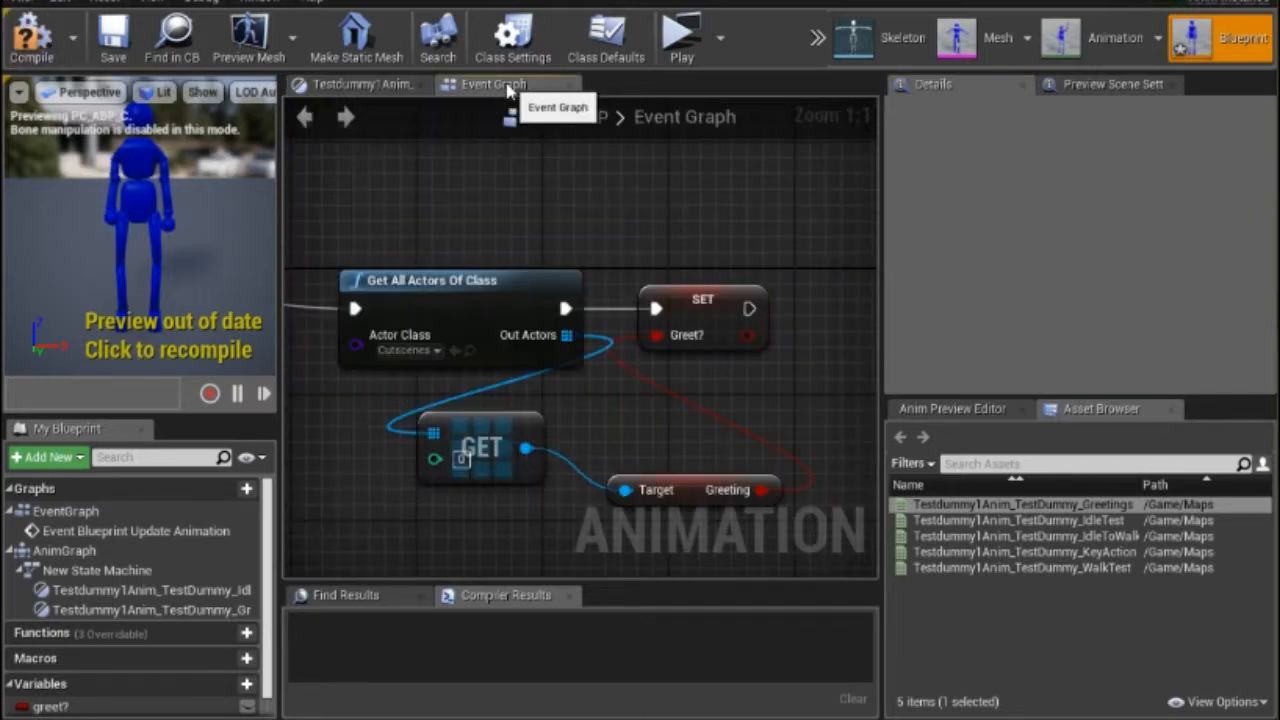
pyautogui.scroll(-2, 526, 228)
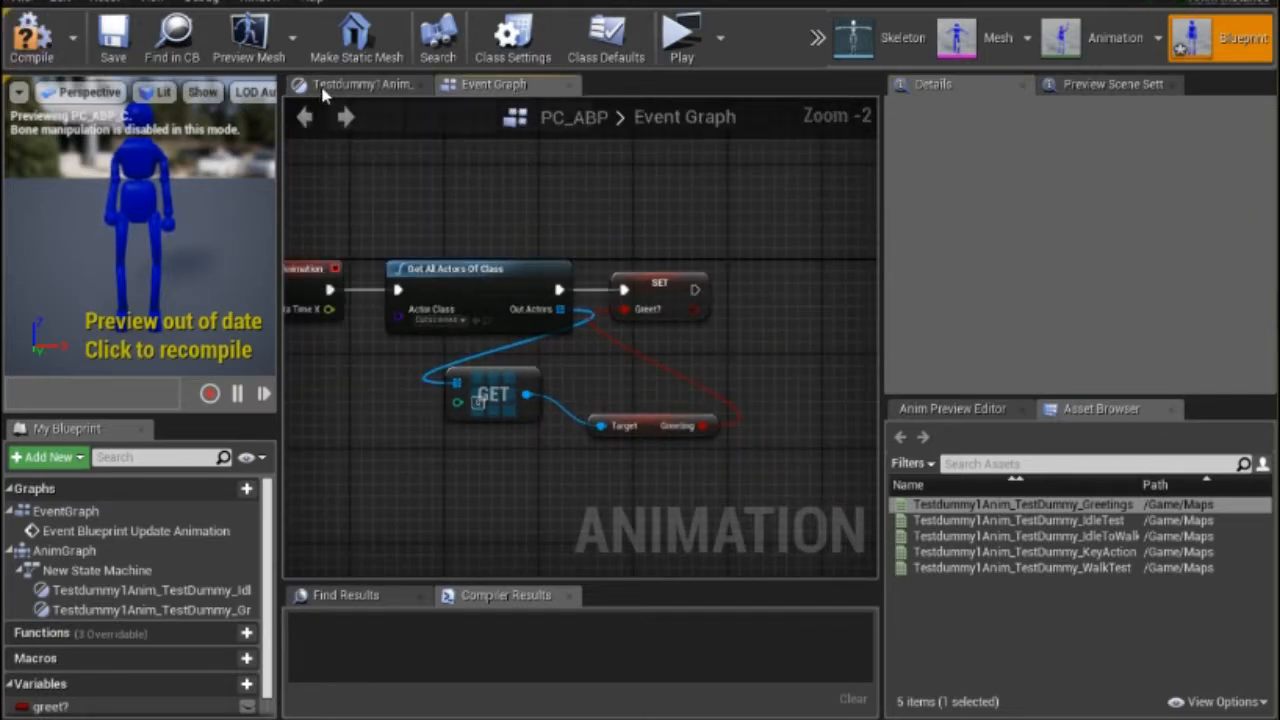
pyautogui.click(355, 84)
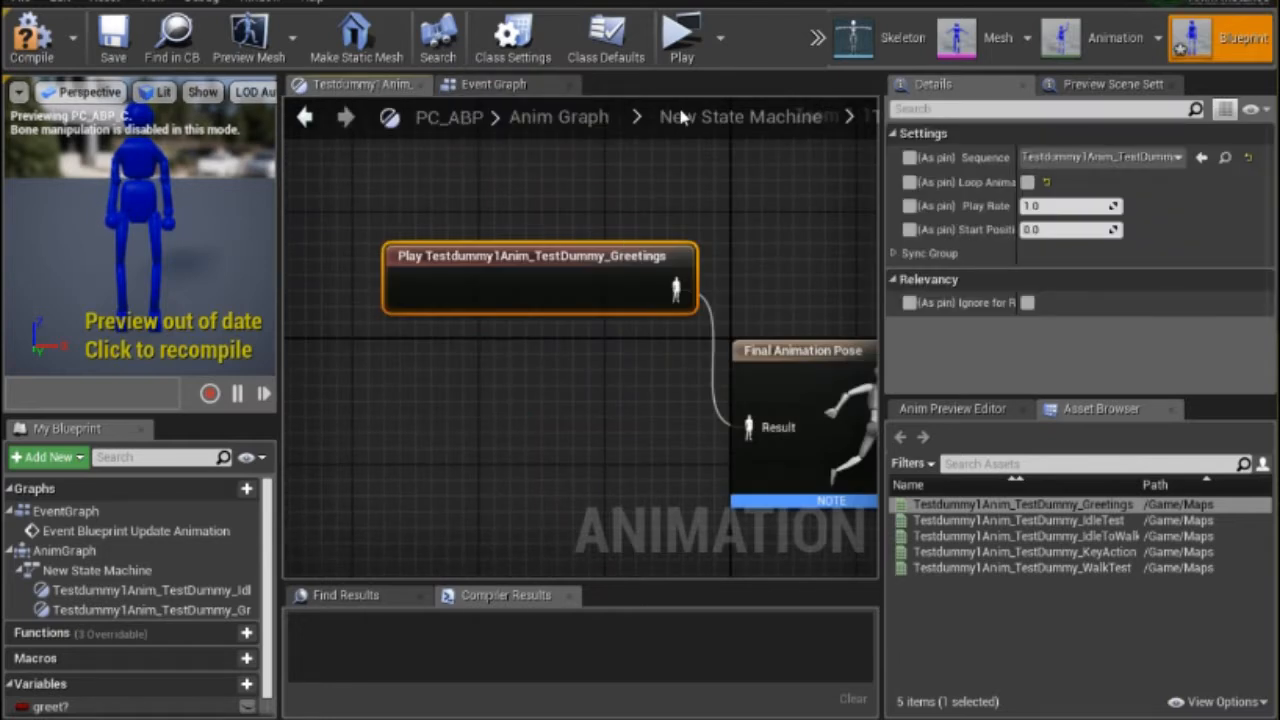
pyautogui.click(740, 118)
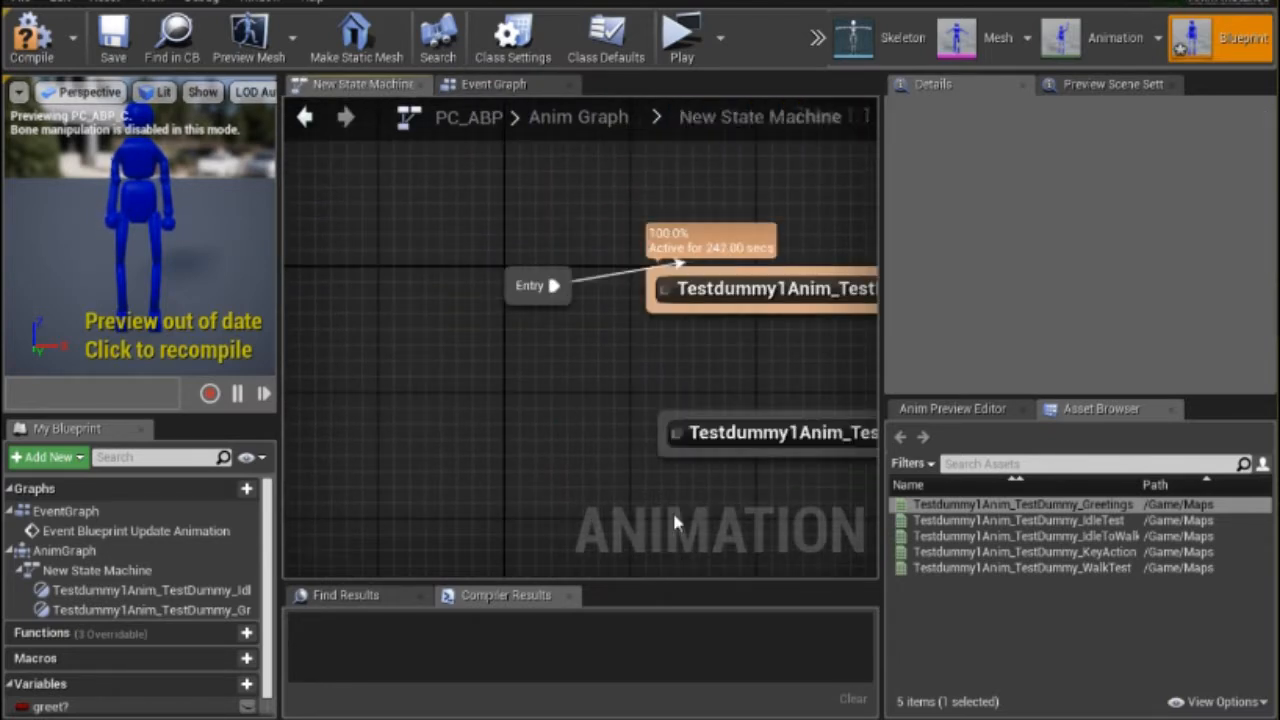
# Add transitions in both directions between the IdleTest and Greetings states in New State Machine
pyautogui.moveTo(584, 406); pyautogui.dragTo(318, 455)
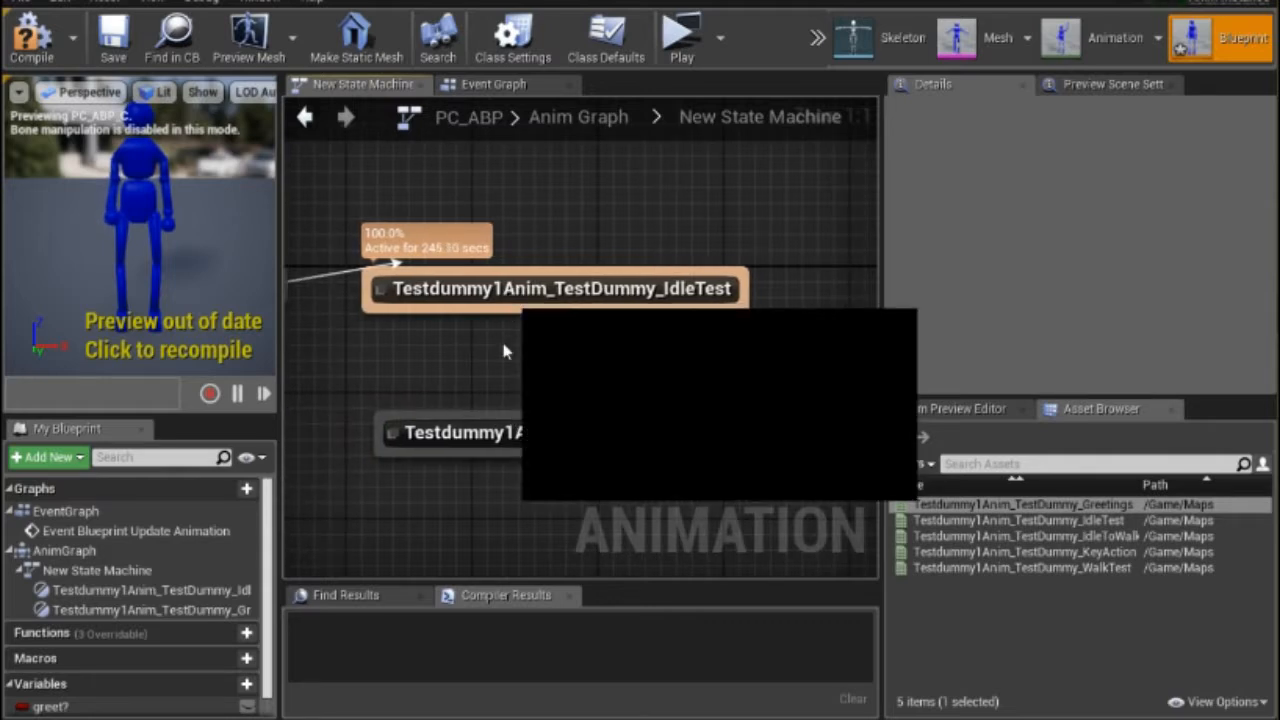
pyautogui.moveTo(505, 310); pyautogui.dragTo(526, 421)
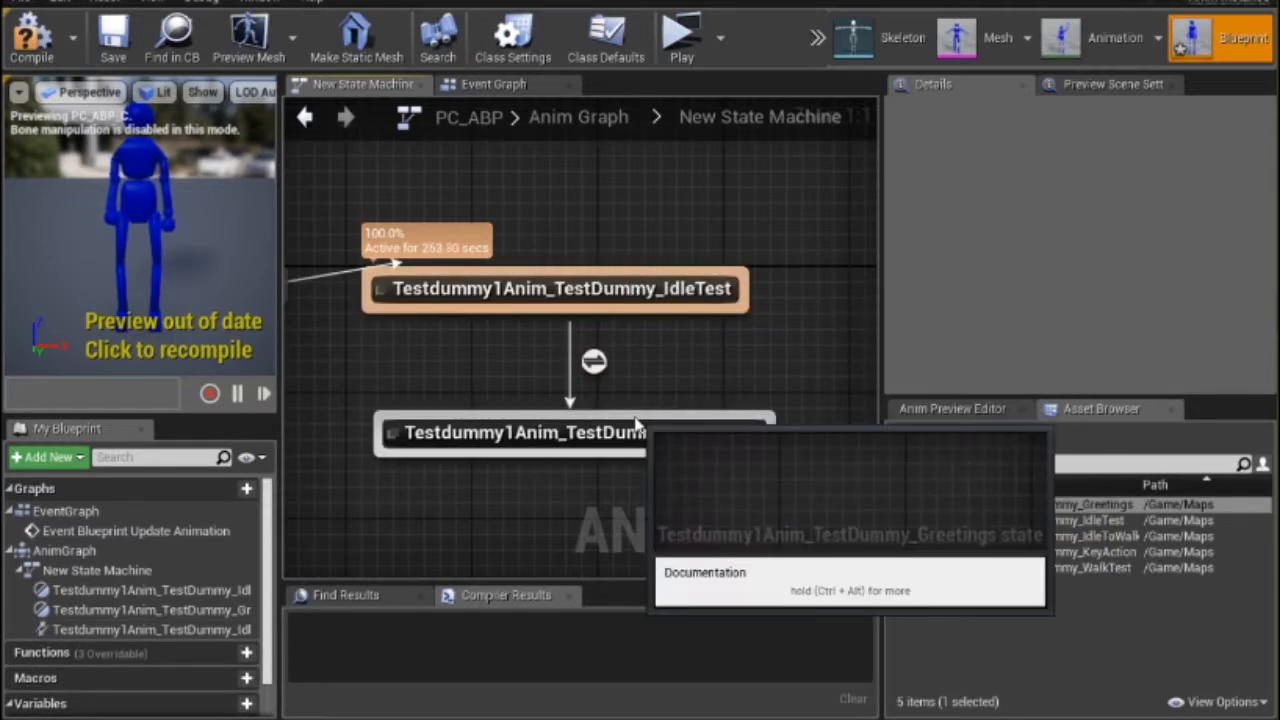
pyautogui.moveTo(634, 412); pyautogui.dragTo(627, 320)
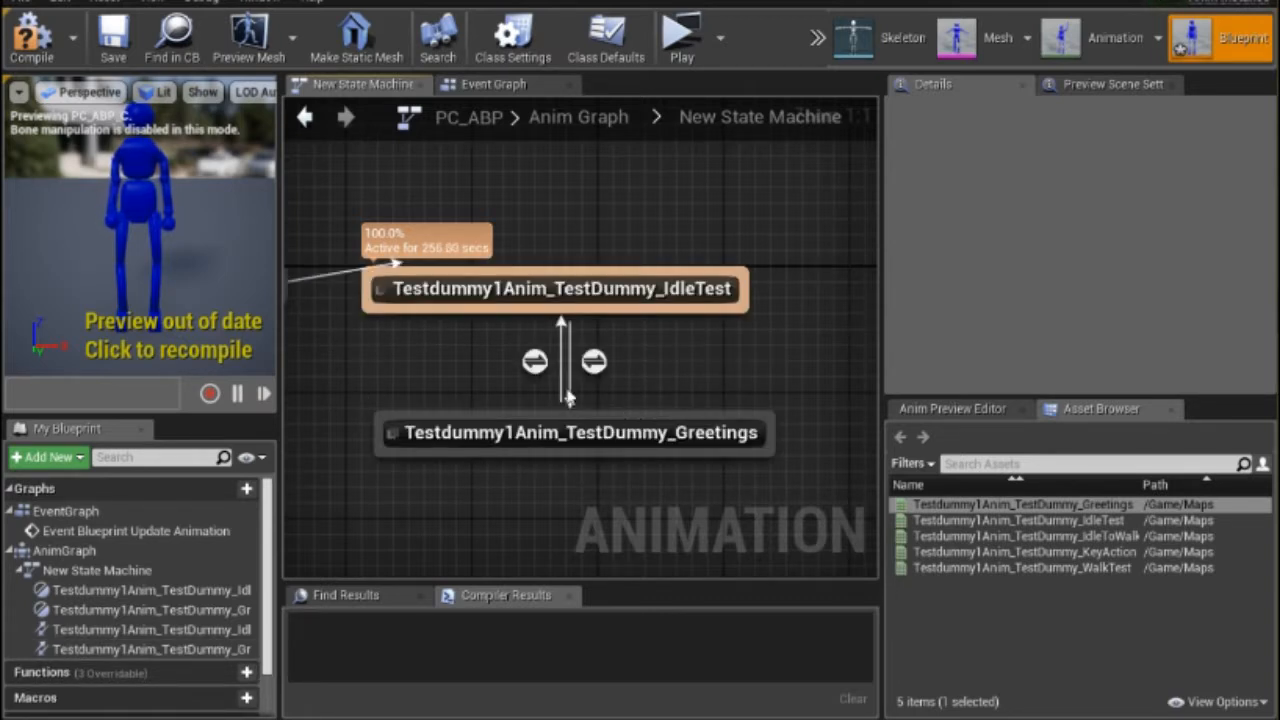
# In the IdleTest-to-Greetings transition rule, connect a greet? getter to Can Enter Transition and return to New State Machine
pyautogui.doubleClick(593, 362)
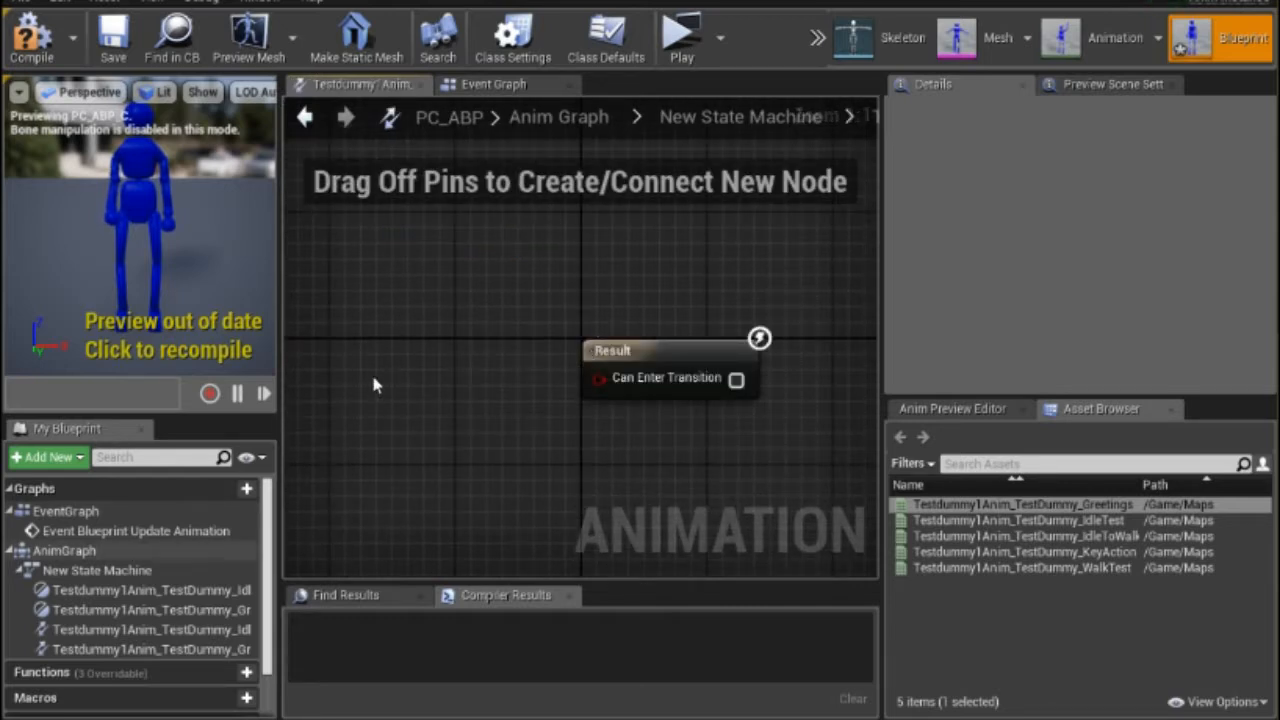
pyautogui.scroll(-2, 130, 590)
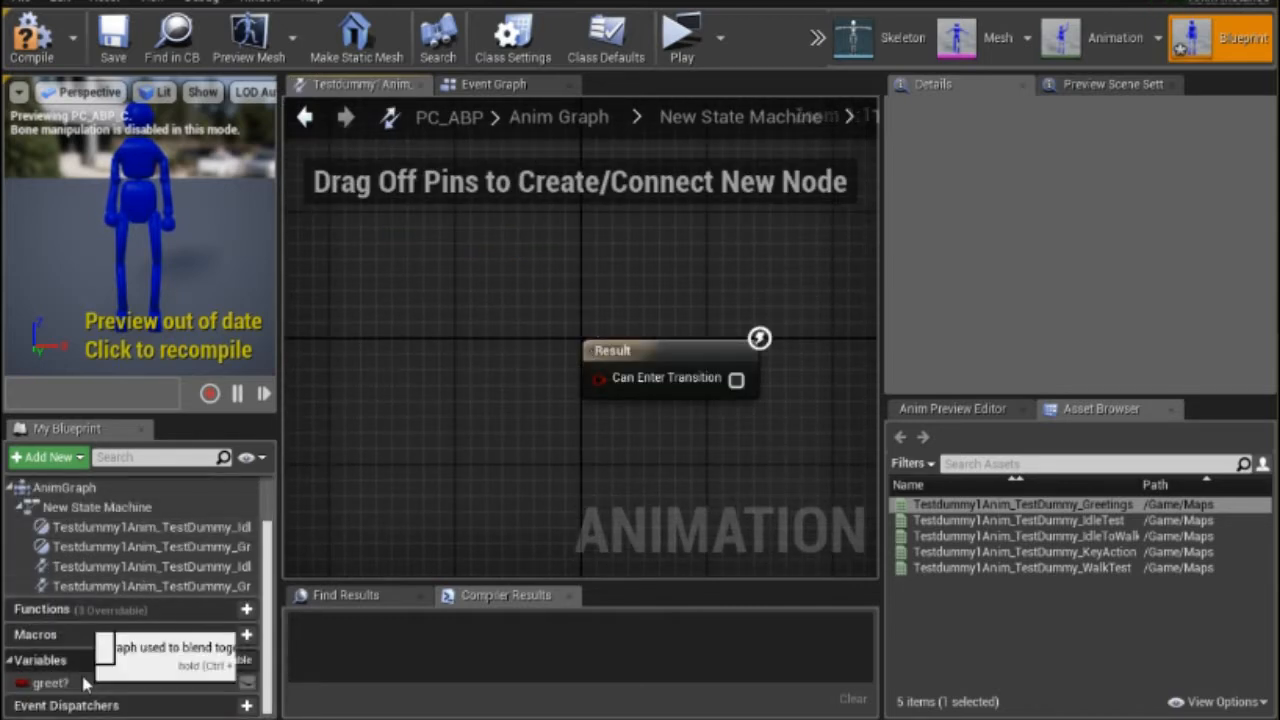
pyautogui.moveTo(350, 327); pyautogui.dragTo(388, 278)
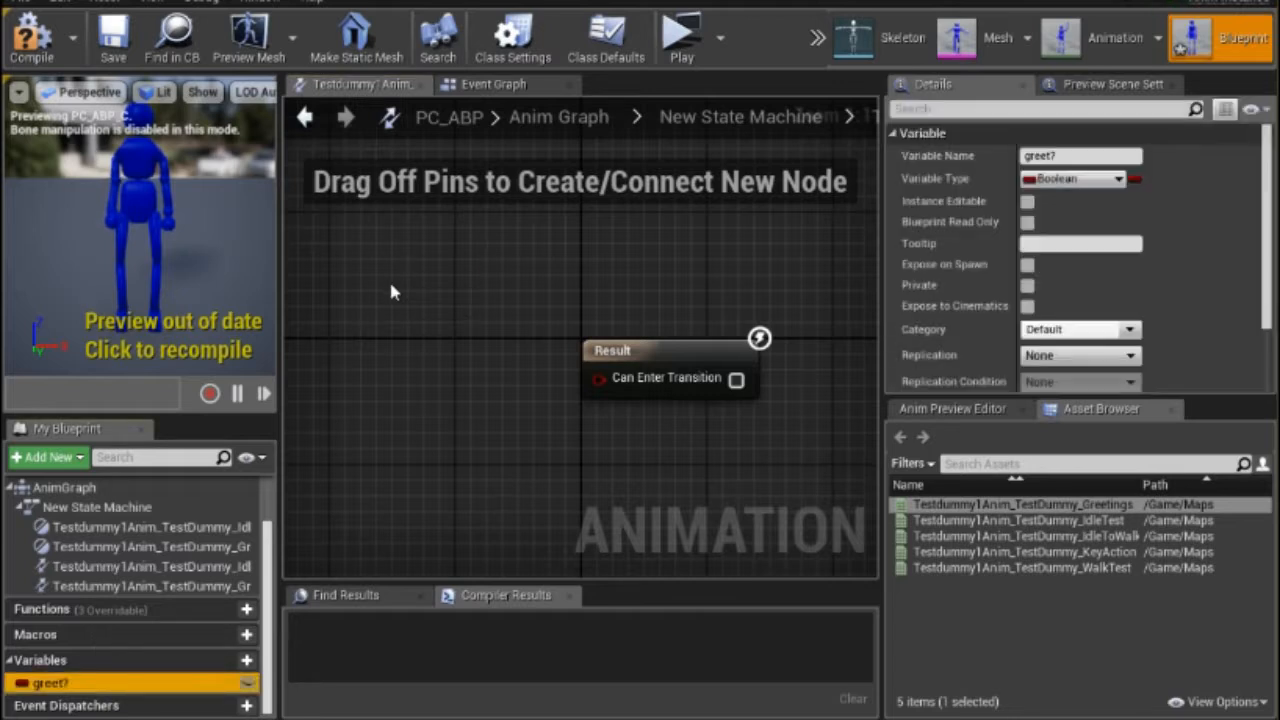
pyautogui.click(580, 291)
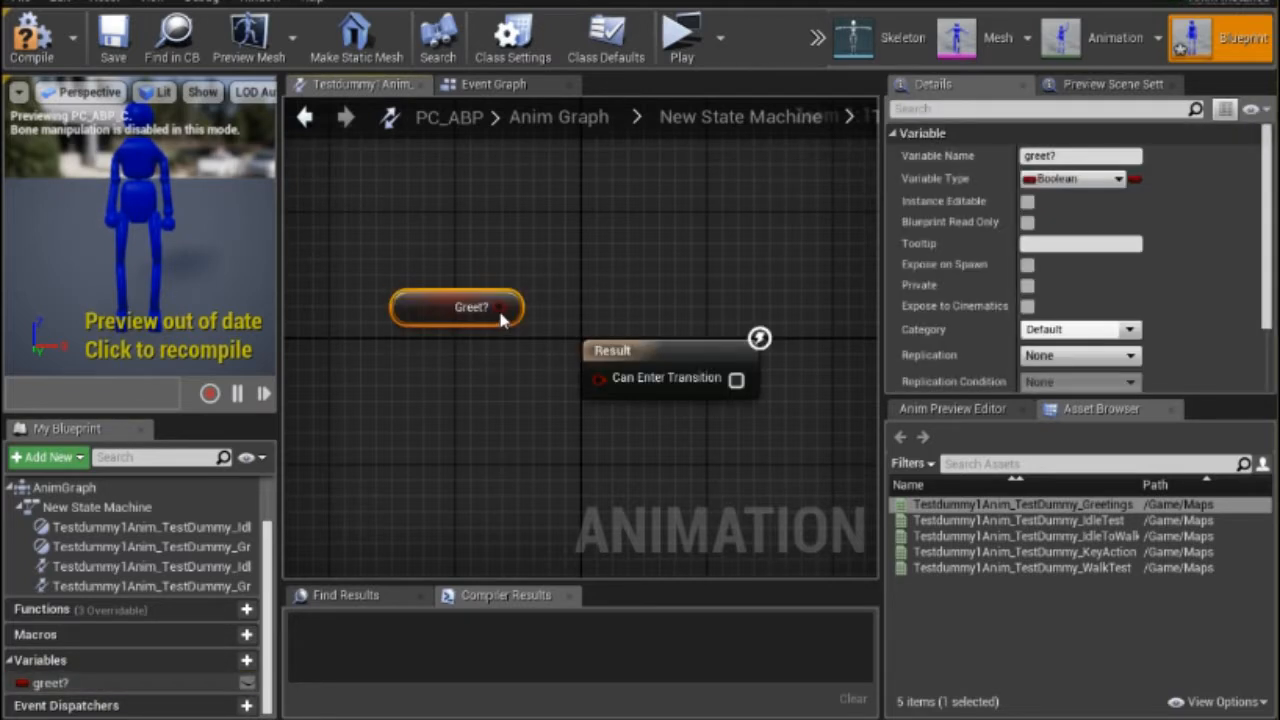
pyautogui.moveTo(500, 308); pyautogui.dragTo(383, 394)
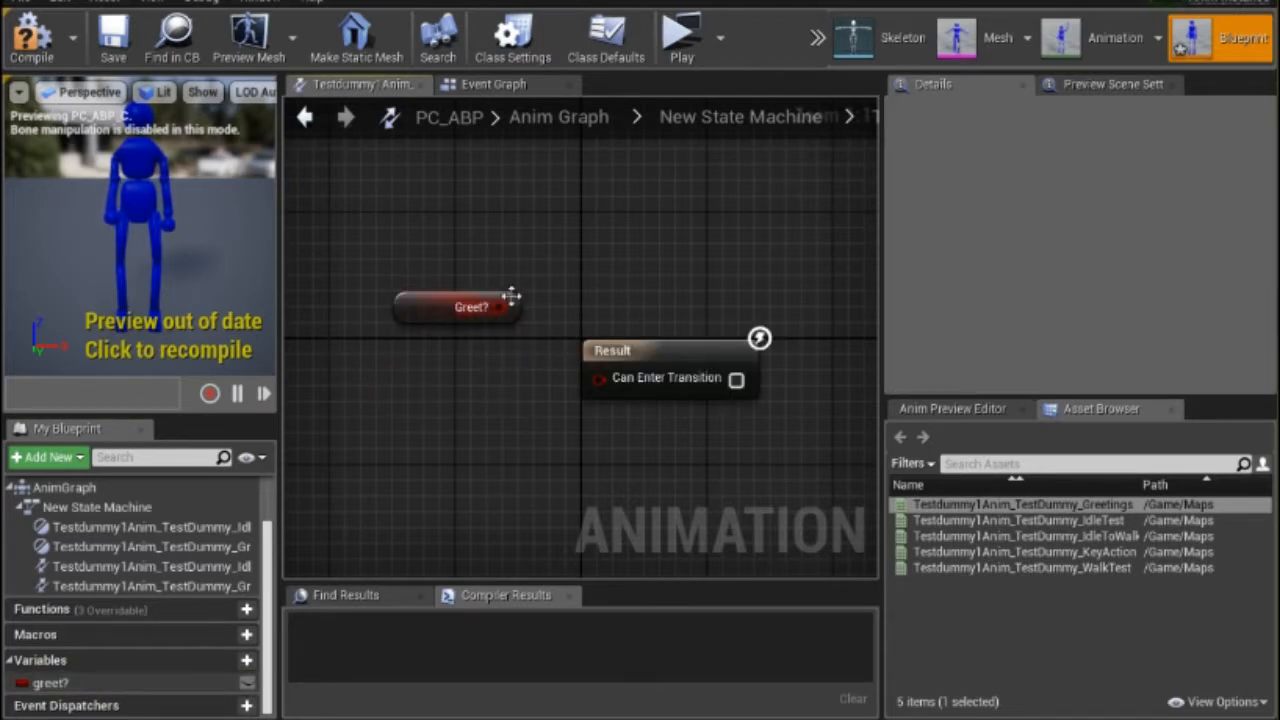
pyautogui.moveTo(500, 307); pyautogui.dragTo(390, 397)
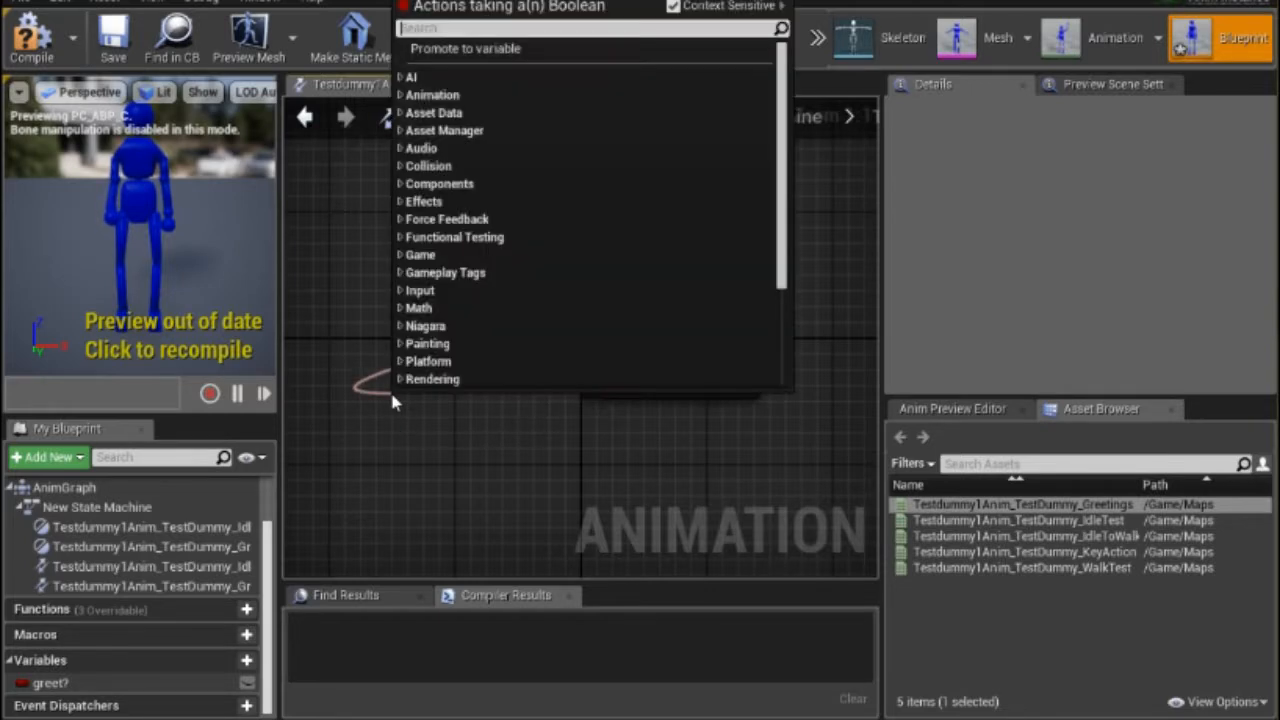
pyautogui.press('Escape')
pyautogui.moveTo(499, 307); pyautogui.dragTo(609, 387)
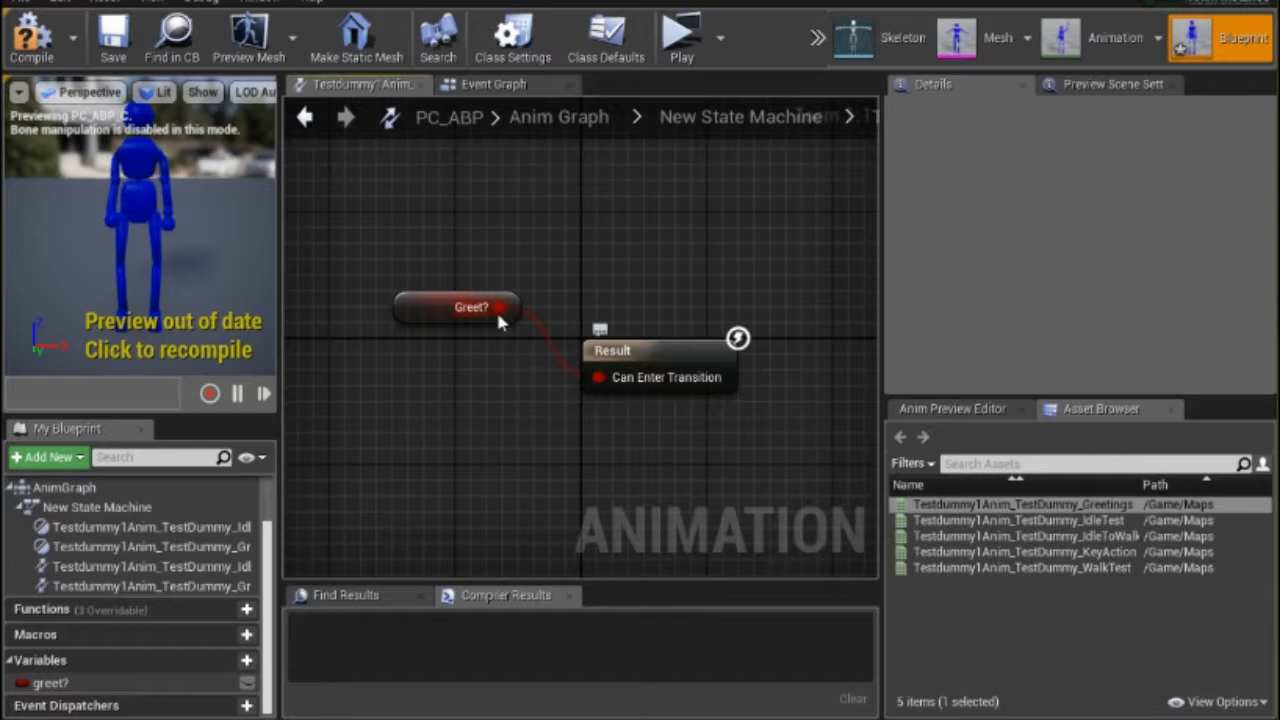
pyautogui.click(400, 308)
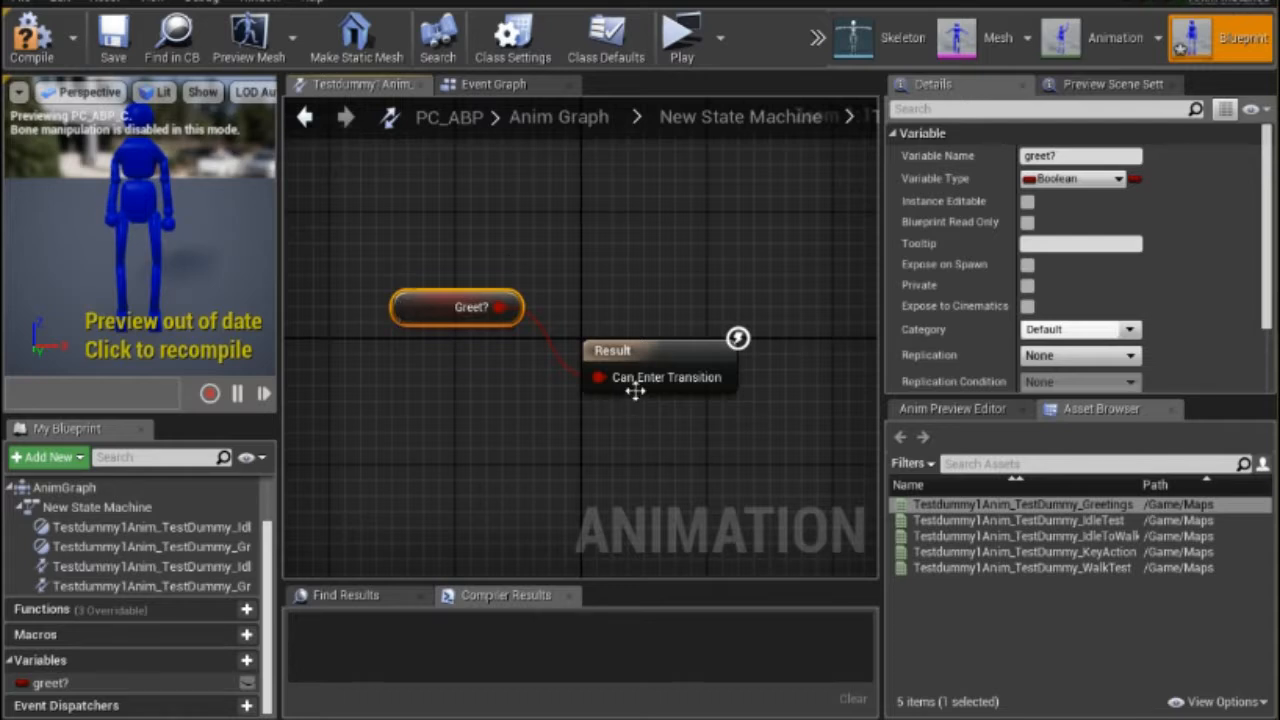
pyautogui.click(687, 109)
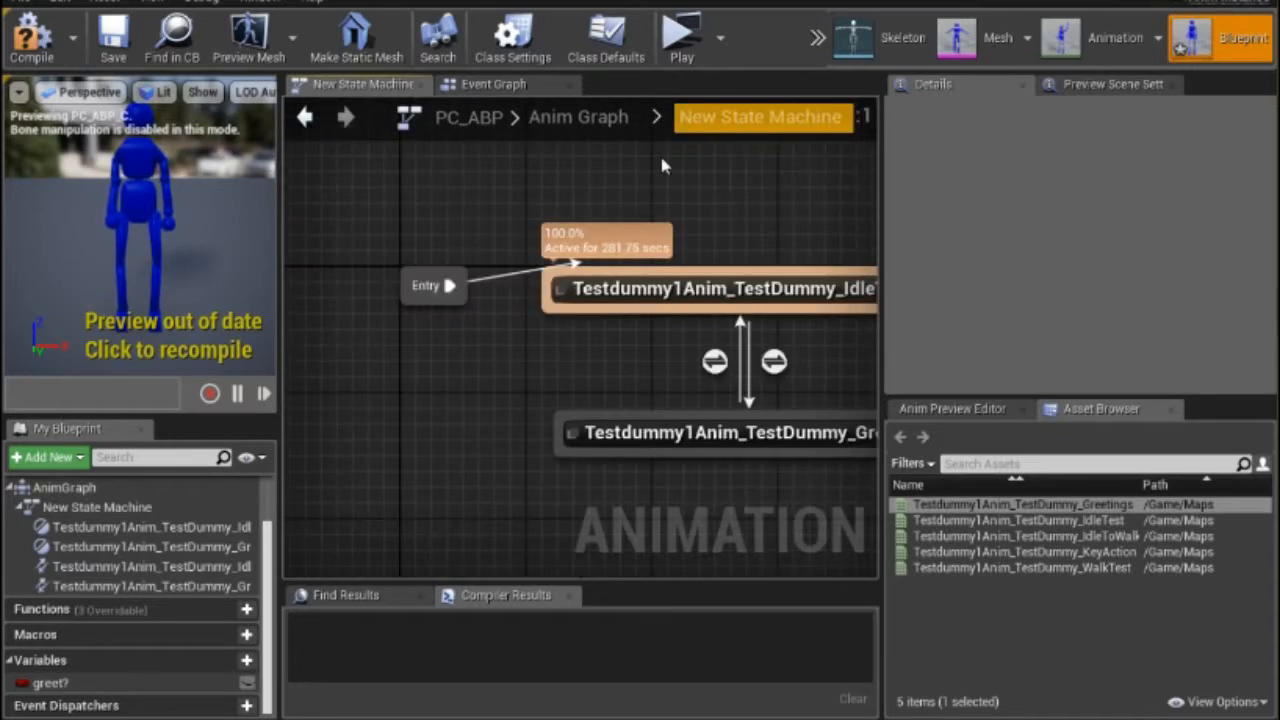
# Open the Greetings-to-IdleTest transition rule and connect a greet? getter to Can Enter Transition
pyautogui.doubleClick(716, 364)
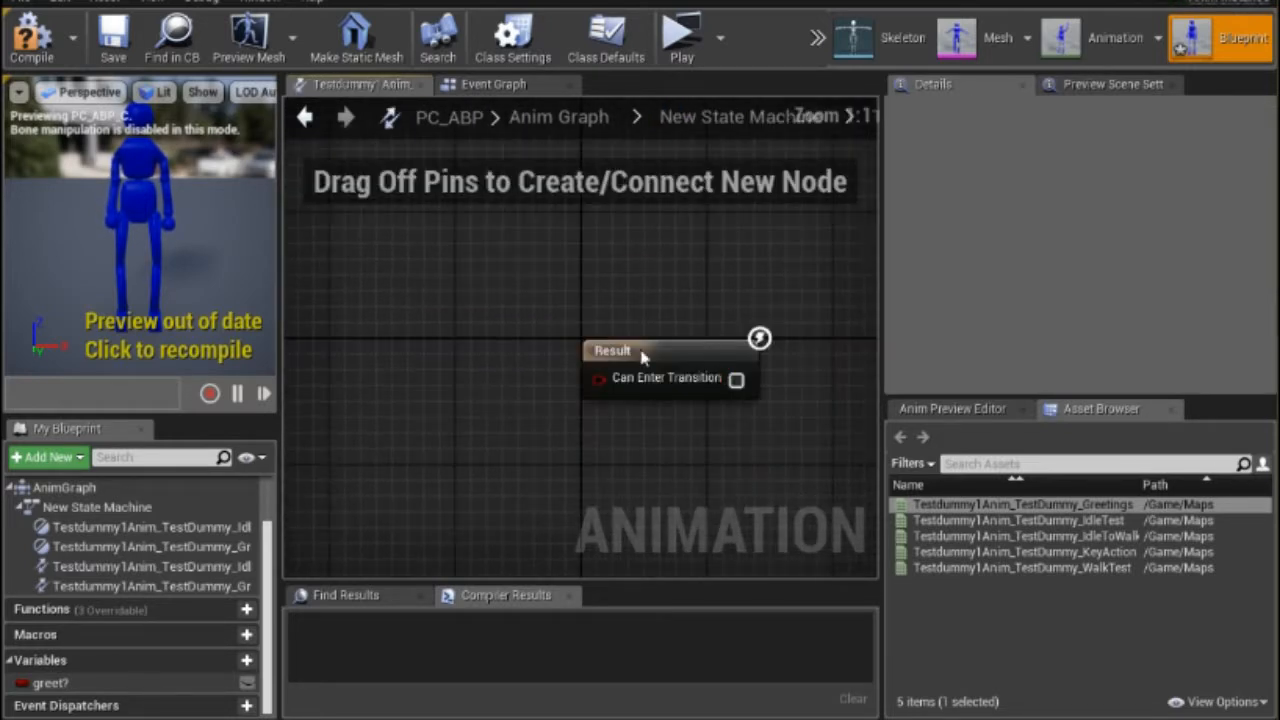
pyautogui.moveTo(50, 683); pyautogui.dragTo(393, 301)
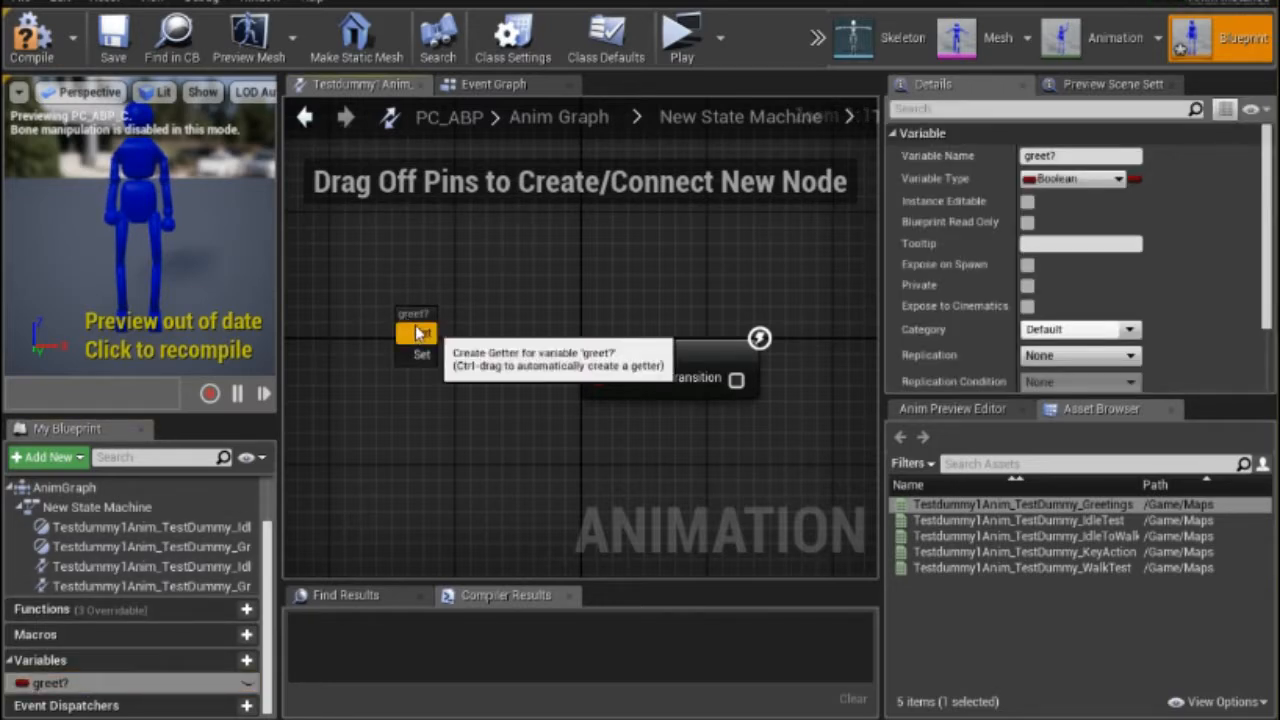
pyautogui.click(418, 333)
pyautogui.moveTo(495, 328); pyautogui.dragTo(608, 377)
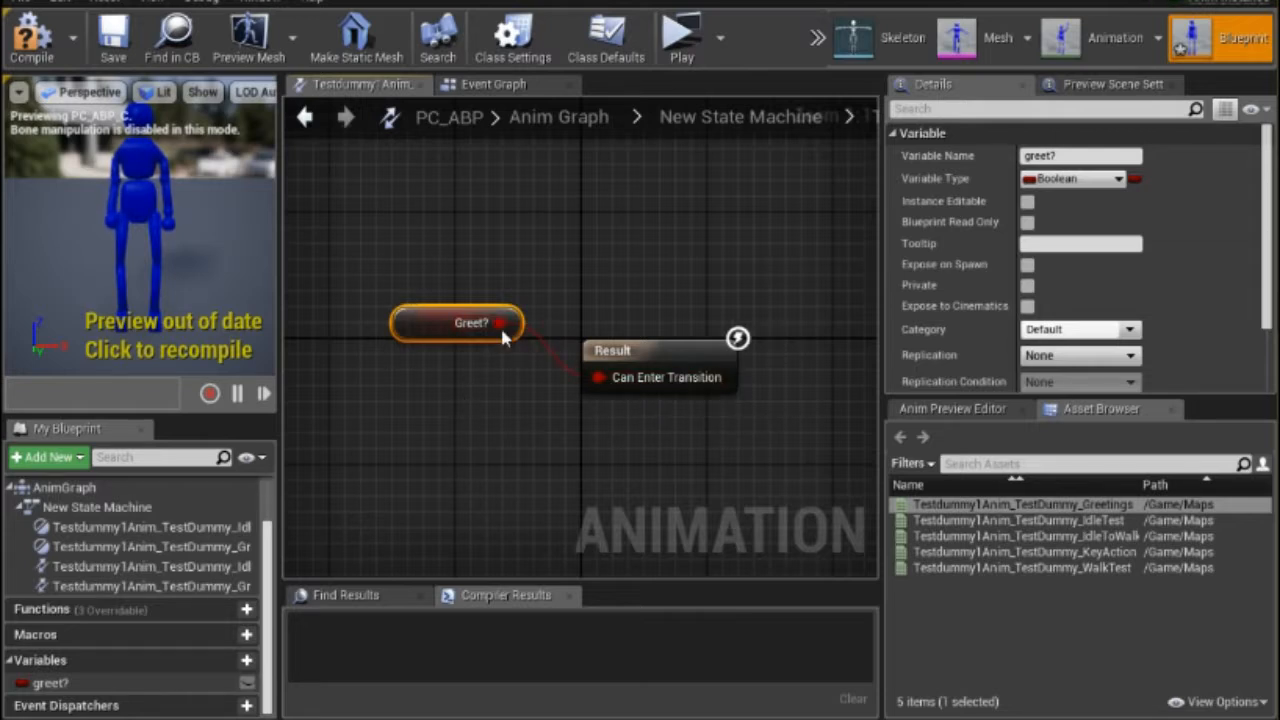
# Insert a NOT Boolean node between Greet? and Can Enter Transition, place it below Greet?, and return to New State Machine
pyautogui.moveTo(500, 325); pyautogui.dragTo(397, 368)
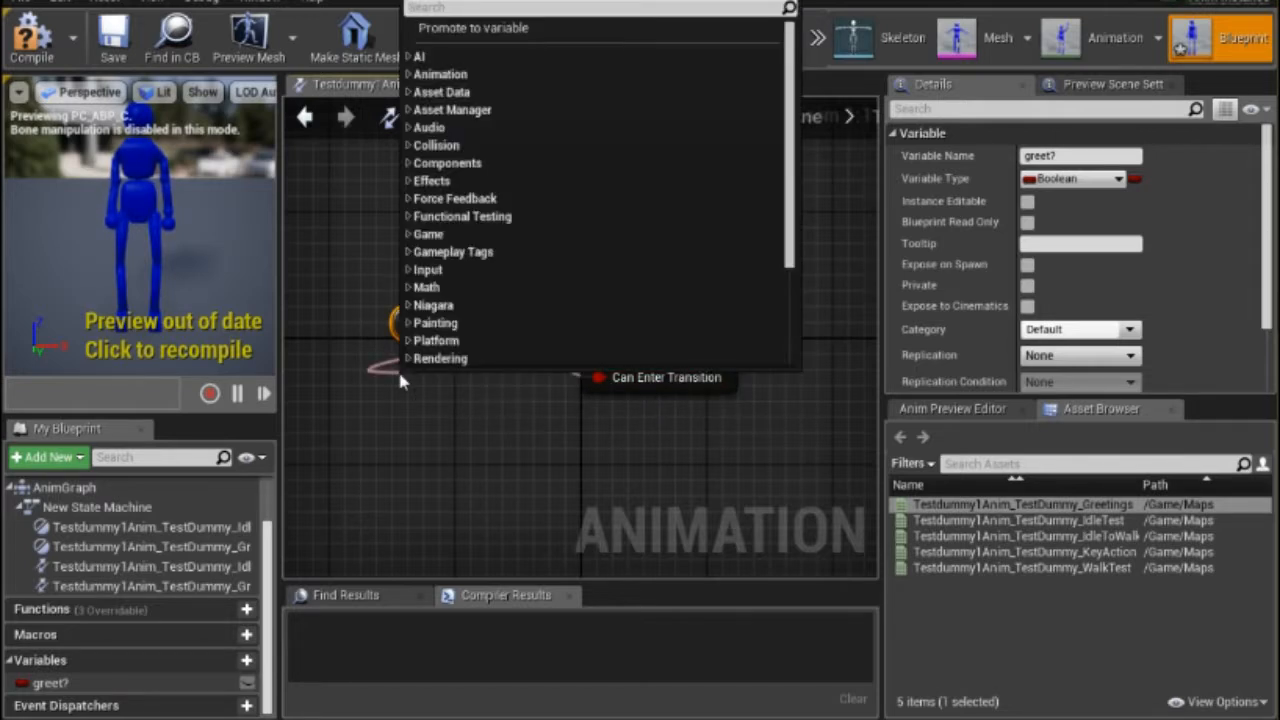
pyautogui.write('not')
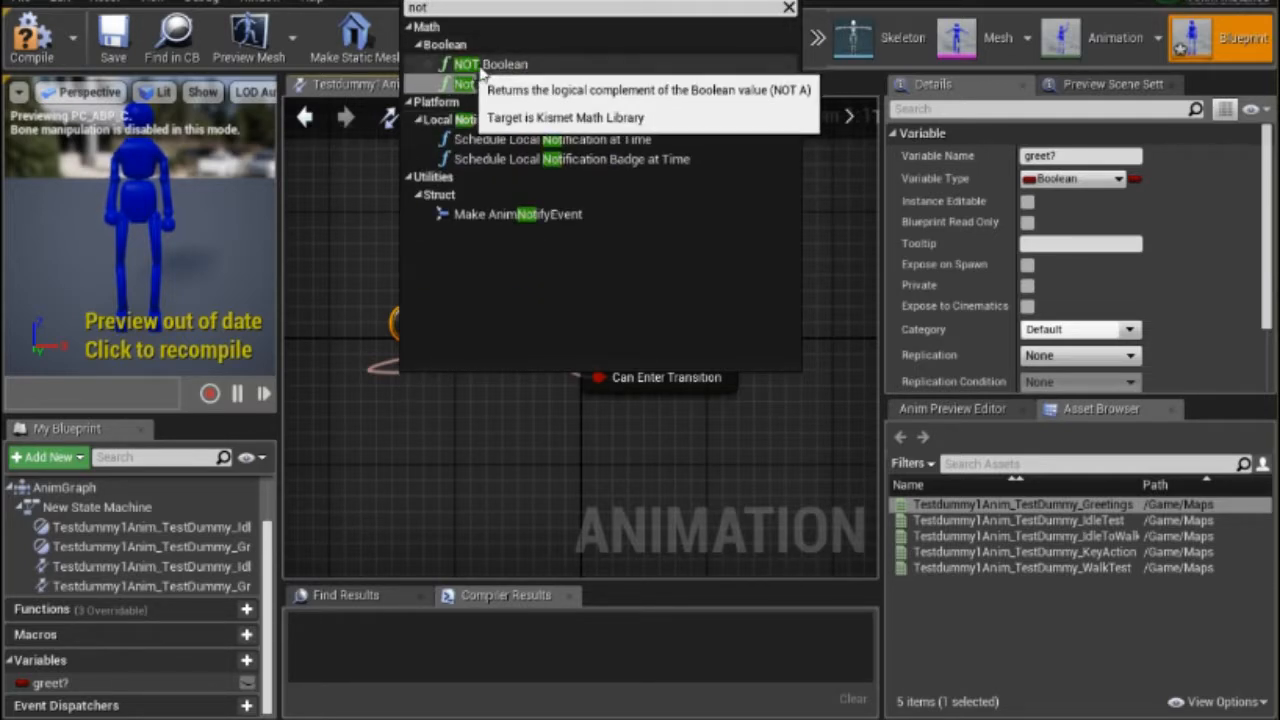
pyautogui.click(493, 66)
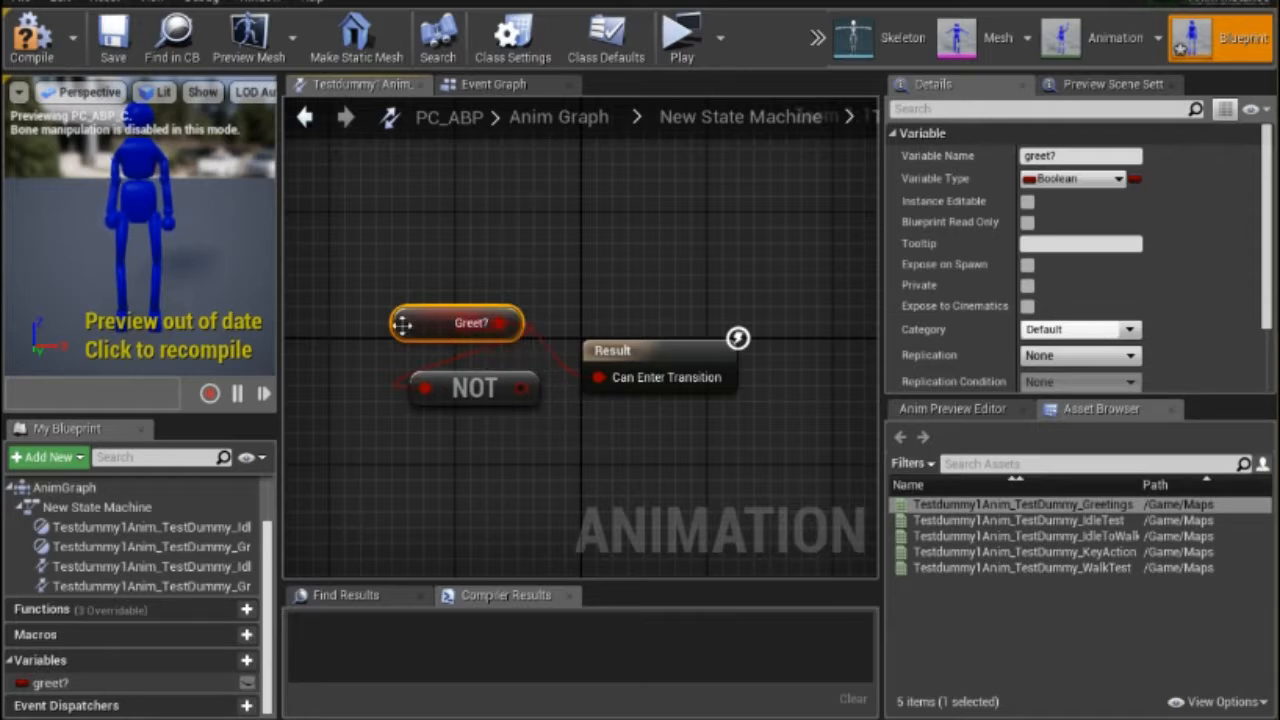
pyautogui.moveTo(521, 388); pyautogui.dragTo(600, 377)
pyautogui.moveTo(499, 323); pyautogui.dragTo(450, 369)
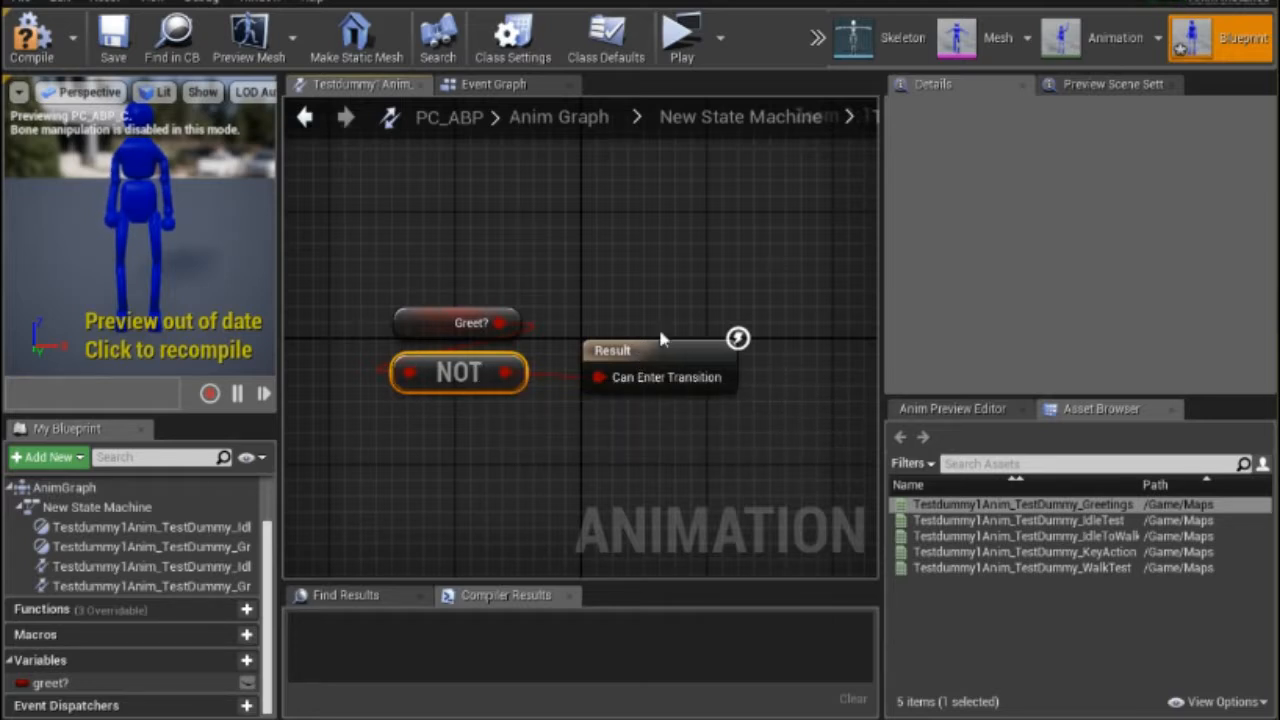
pyautogui.click(434, 323)
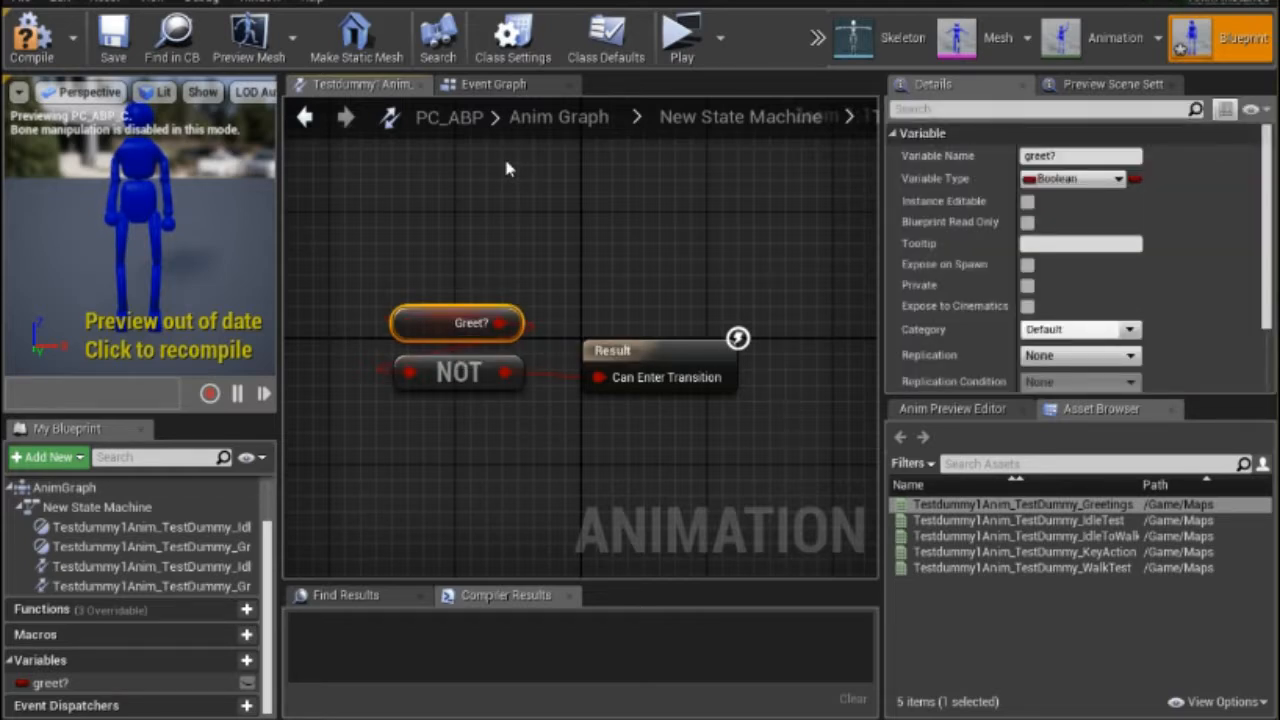
pyautogui.click(735, 119)
# In the Greetings-to-IdleTest transition rule, add a Time Remaining (Testdummy1Anim_TestDummy_Greetings) node above the Greet? getter
pyautogui.scroll(-1, 505, 378)
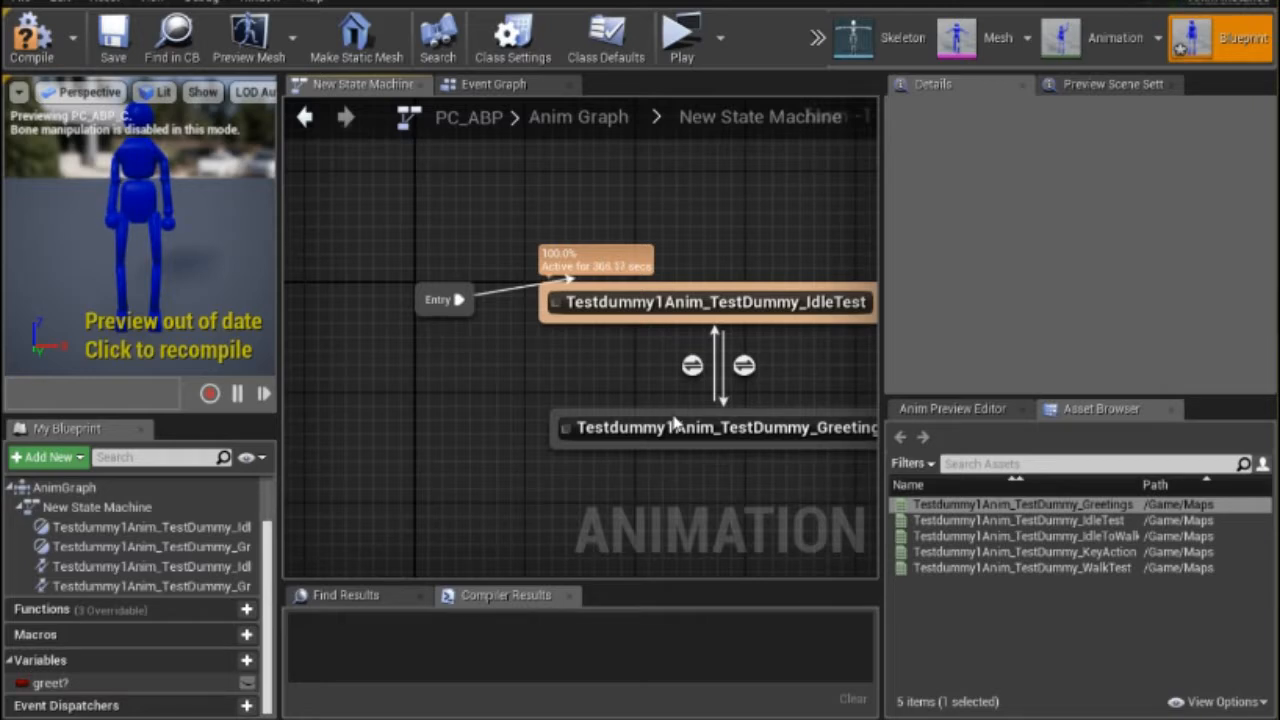
pyautogui.doubleClick(692, 366)
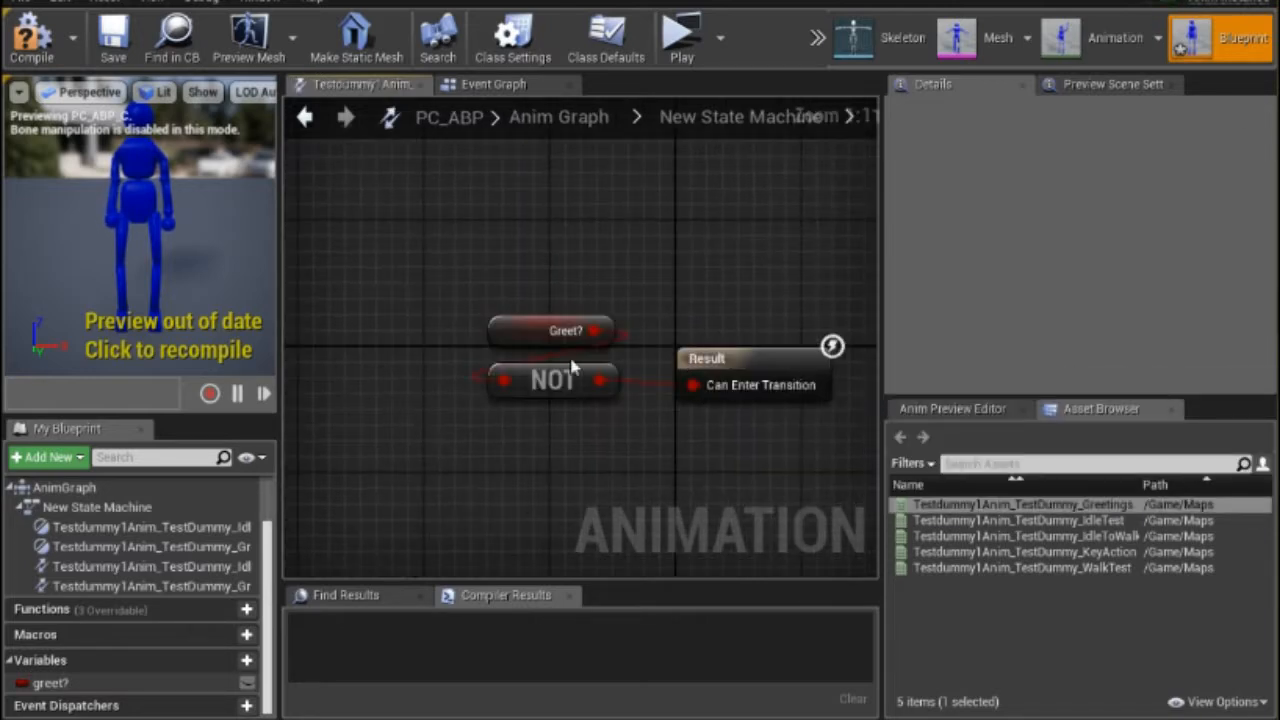
pyautogui.rightClick(474, 186)
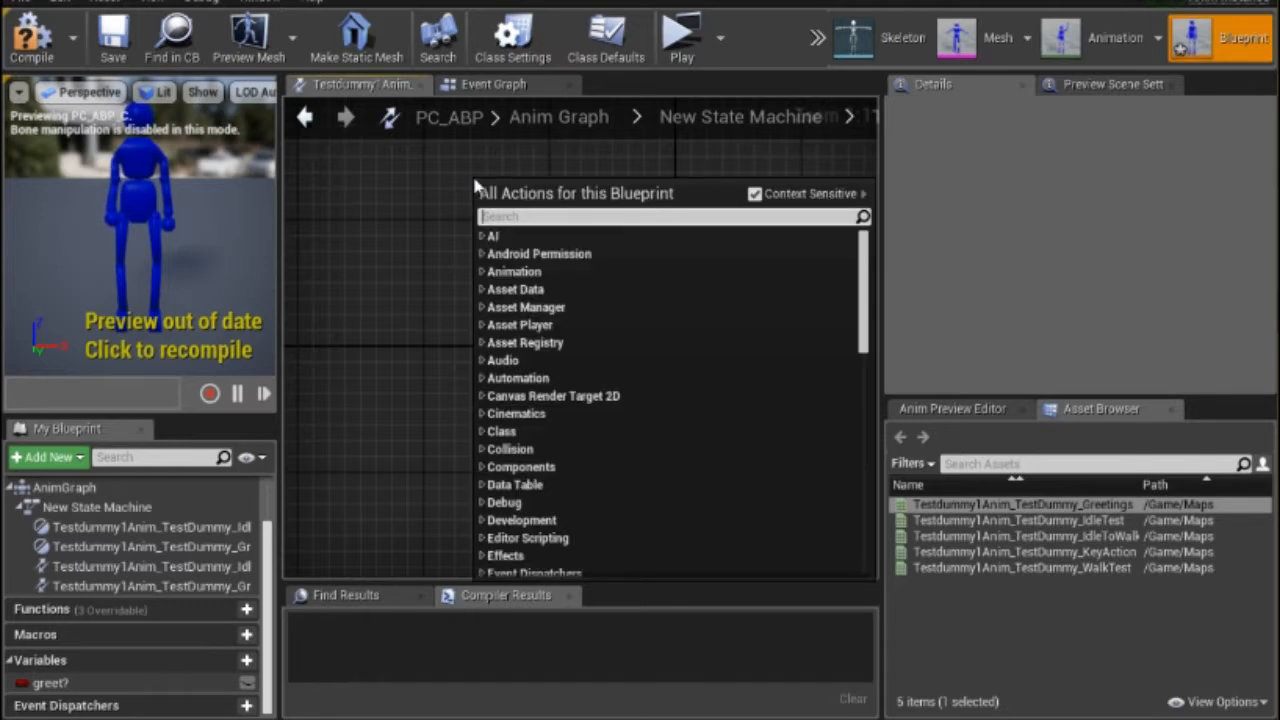
pyautogui.write('remain')
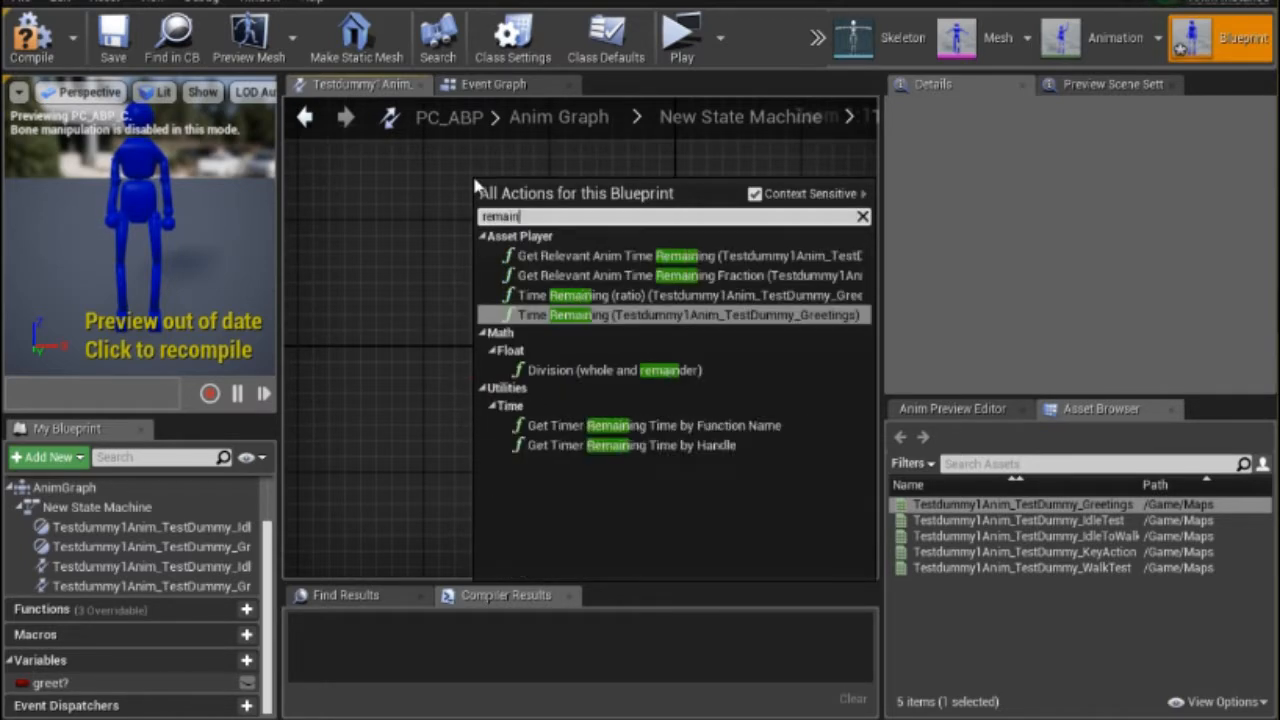
pyautogui.click(624, 317)
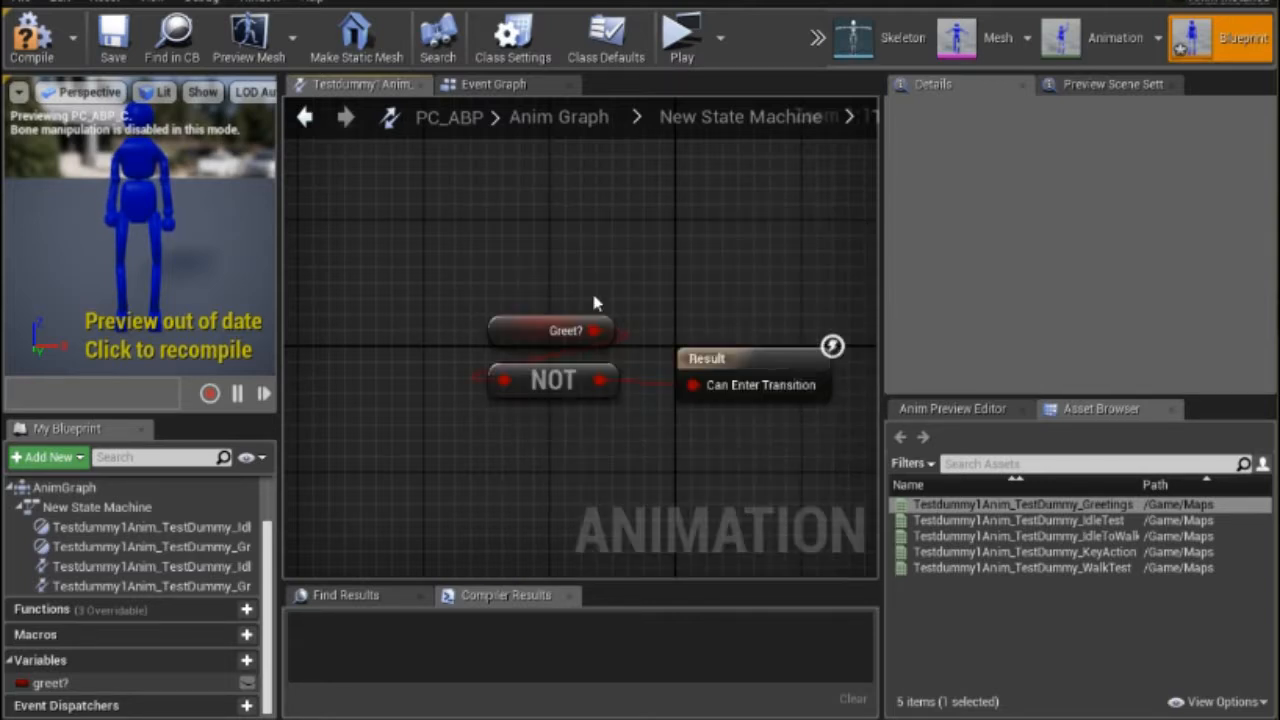
pyautogui.moveTo(694, 174); pyautogui.dragTo(583, 152)
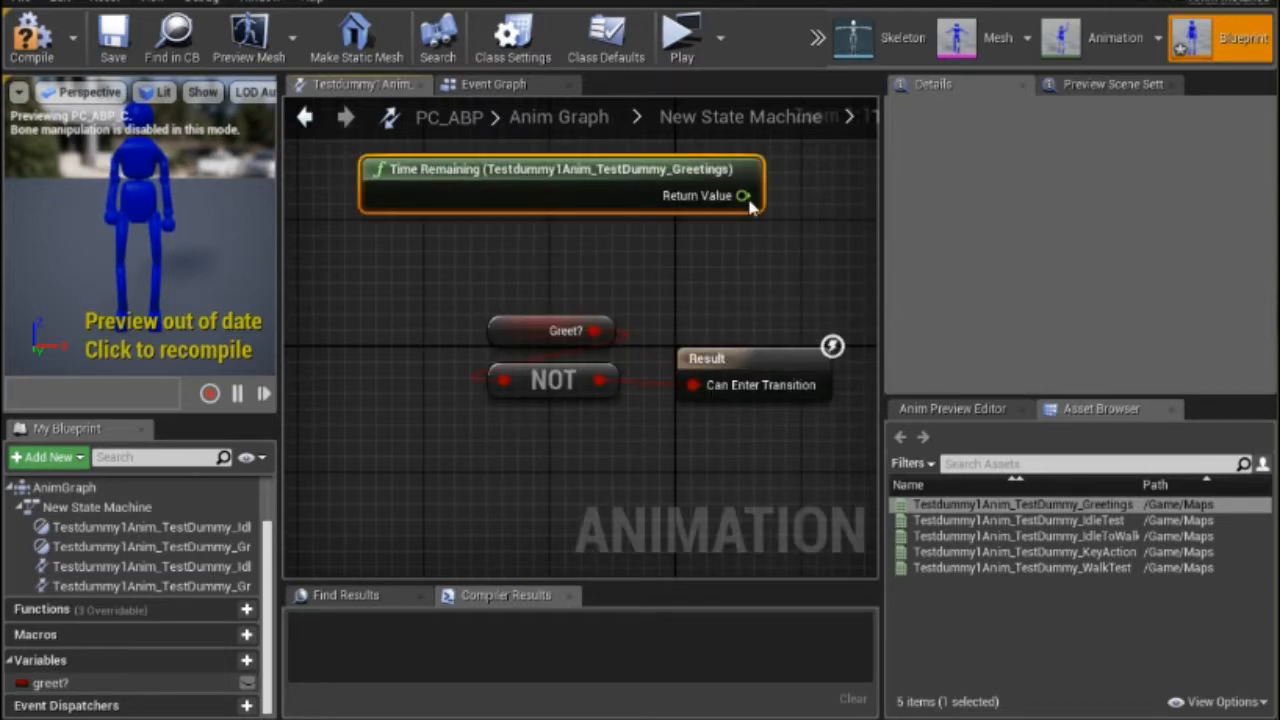
# Feed the Time Remaining value into a float less-than (<) node and set its comparison value to 0.1
pyautogui.moveTo(743, 196); pyautogui.dragTo(463, 255)
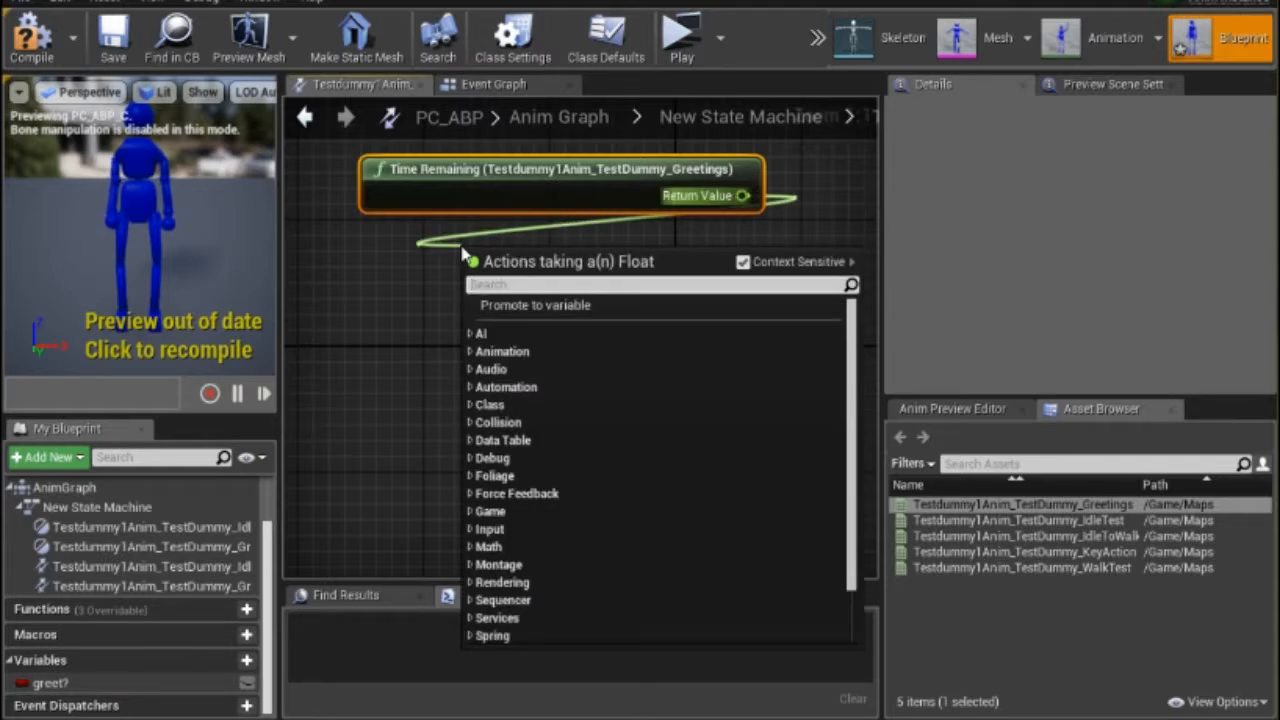
pyautogui.write('<')
pyautogui.click(574, 342)
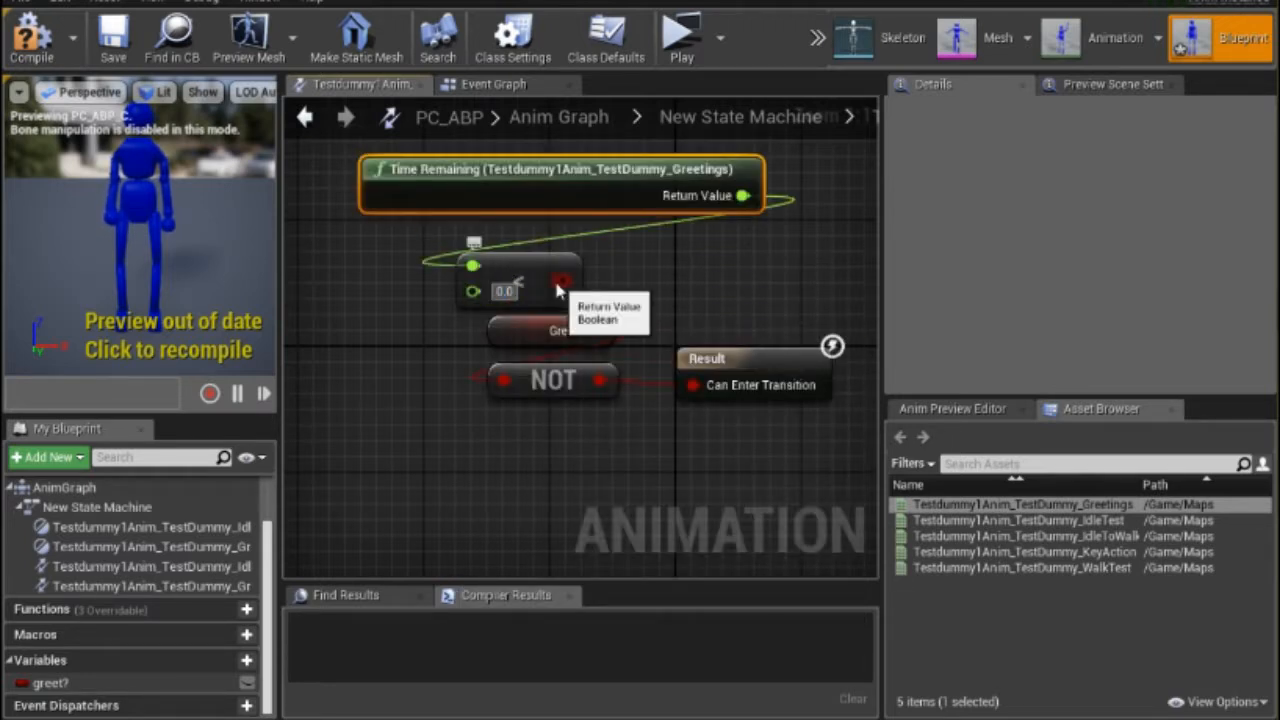
pyautogui.press('BackSpace')
pyautogui.write('1')
# Try connecting the less-than node's result to Can Enter Transition and return to New State Machine
pyautogui.moveTo(562, 284); pyautogui.dragTo(703, 395)
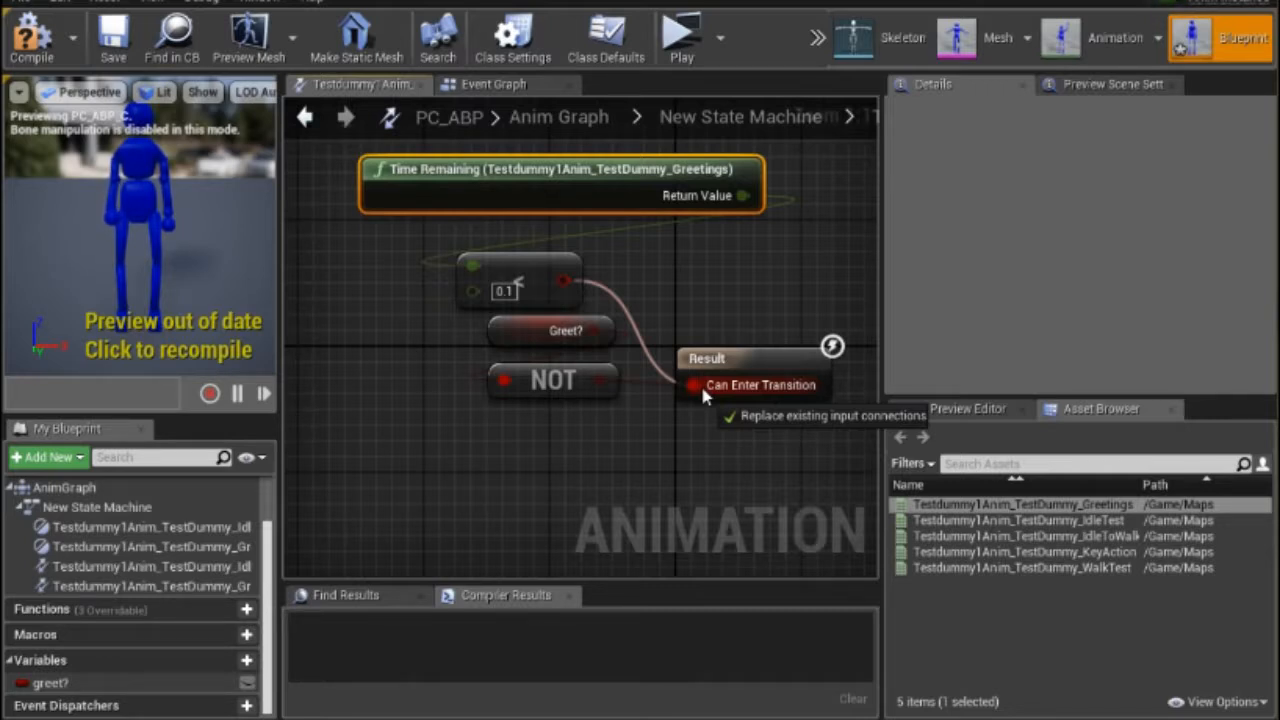
pyautogui.moveTo(703, 395); pyautogui.dragTo(570, 280)
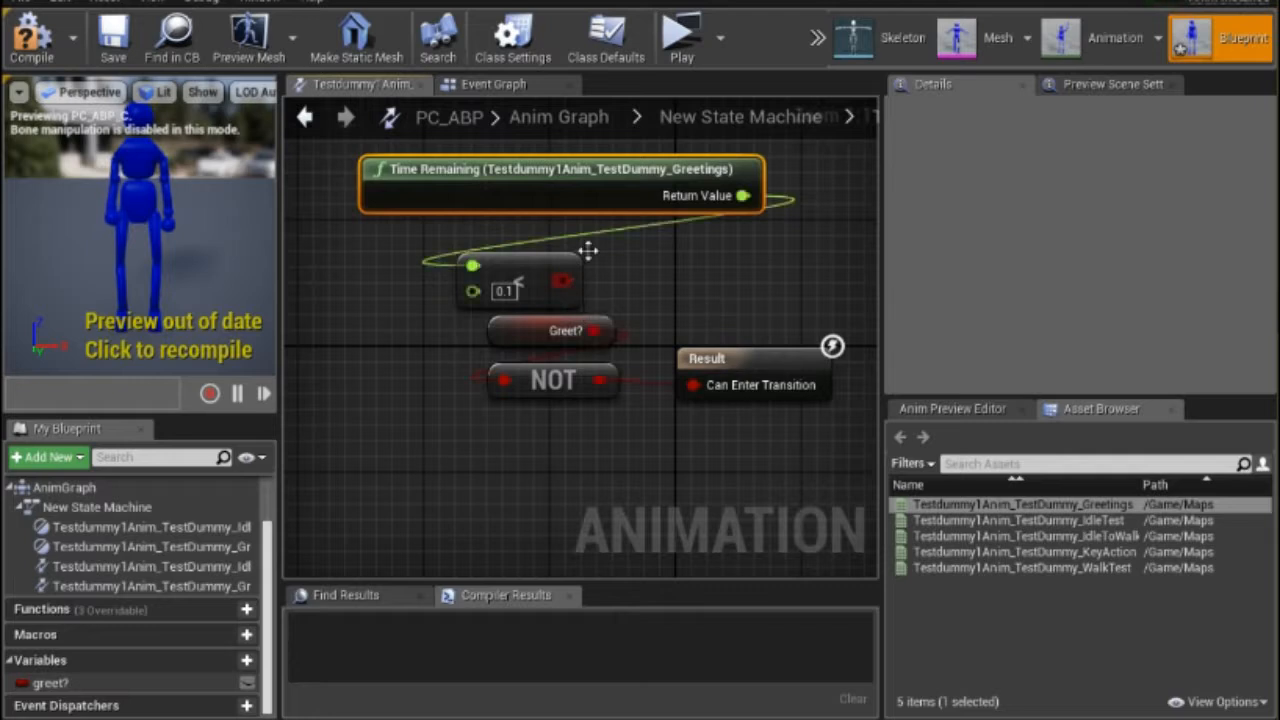
pyautogui.click(742, 120)
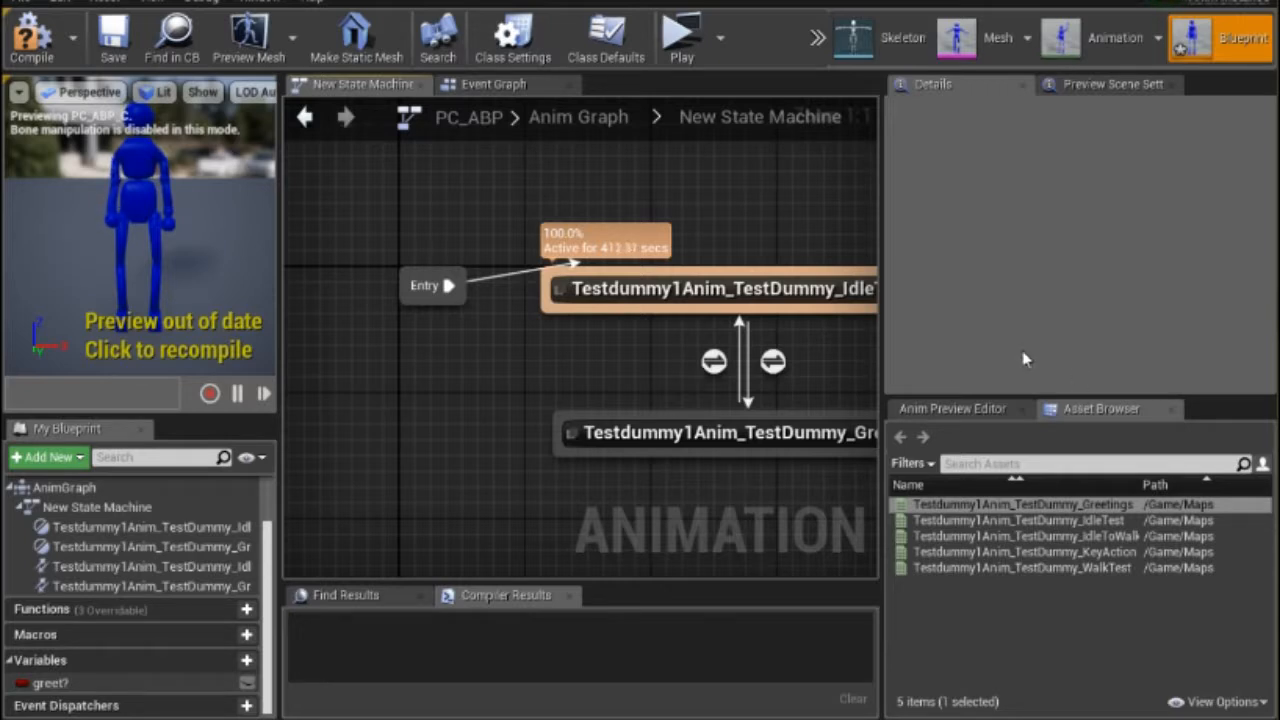
# In the Greetings-to-IdleTest transition rule, delete the Time Remaining and float less-than nodes
pyautogui.click(775, 362)
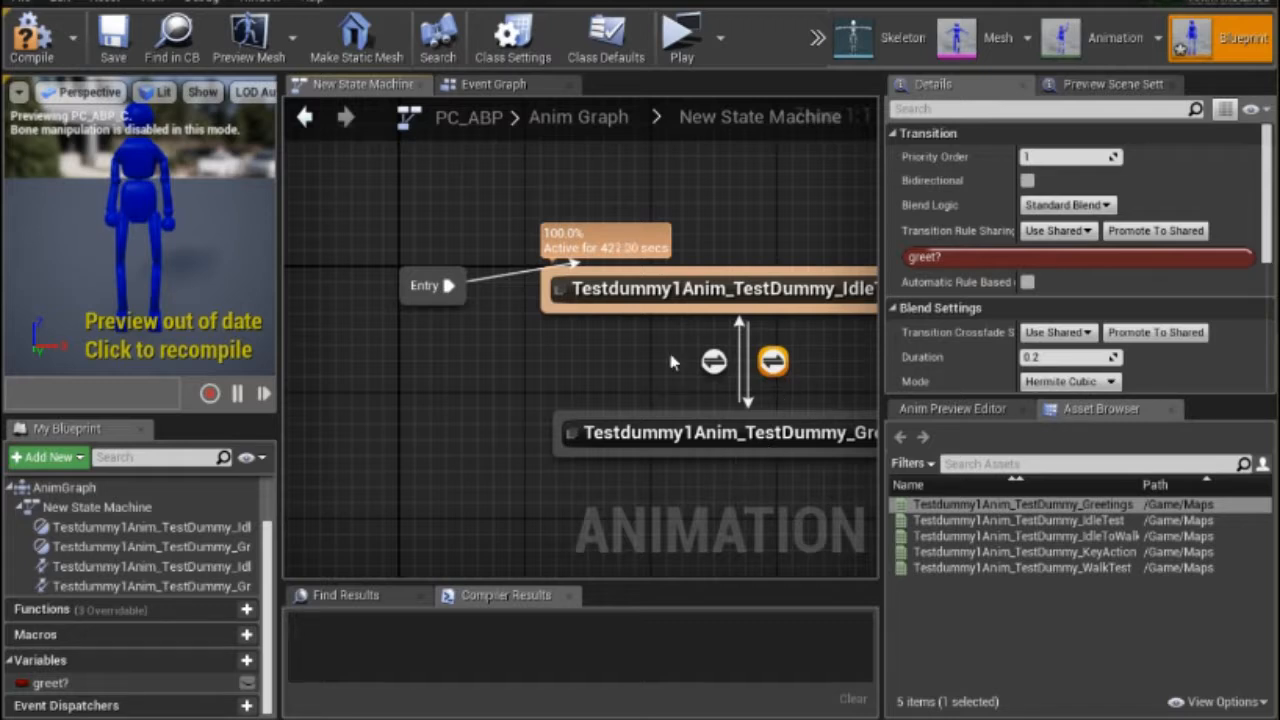
pyautogui.moveTo(713, 360)
pyautogui.click(728, 372)
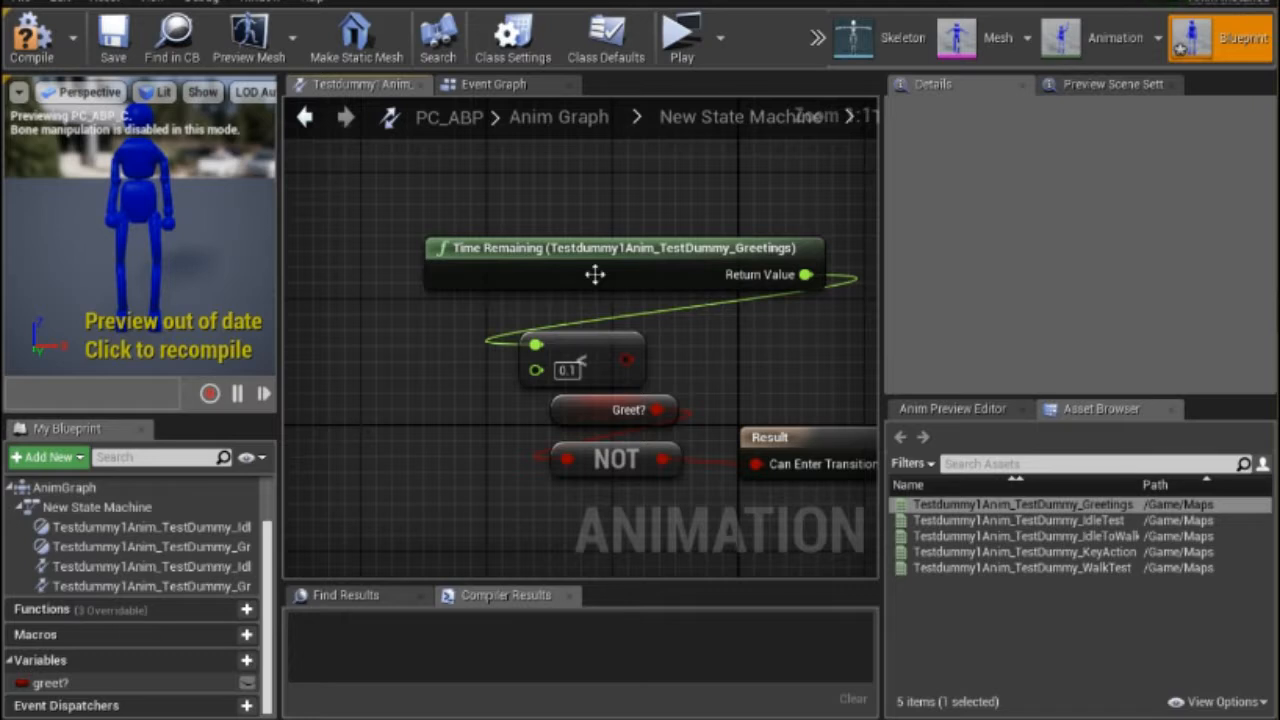
pyautogui.moveTo(374, 188); pyautogui.dragTo(688, 350)
pyautogui.click(688, 350)
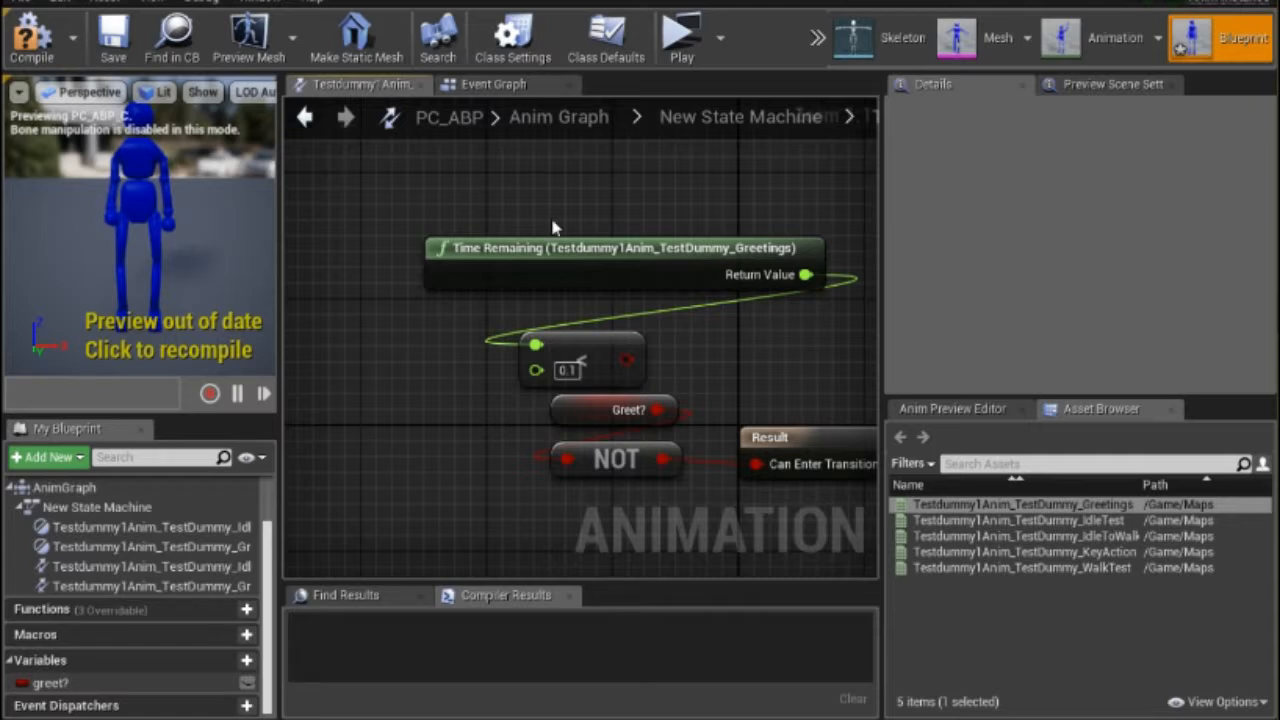
pyautogui.moveTo(548, 213); pyautogui.dragTo(519, 195)
pyautogui.click(721, 367)
pyautogui.click(519, 195)
pyautogui.moveTo(309, 240); pyautogui.dragTo(706, 365)
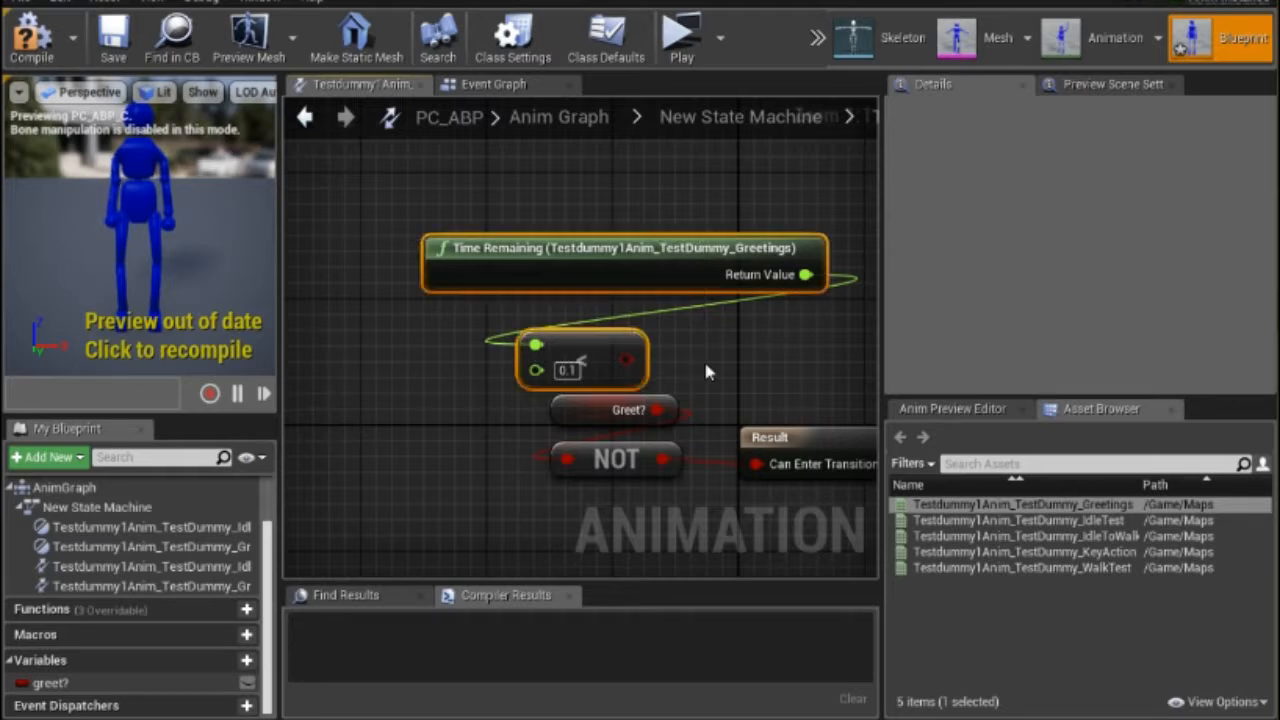
pyautogui.press('Delete')
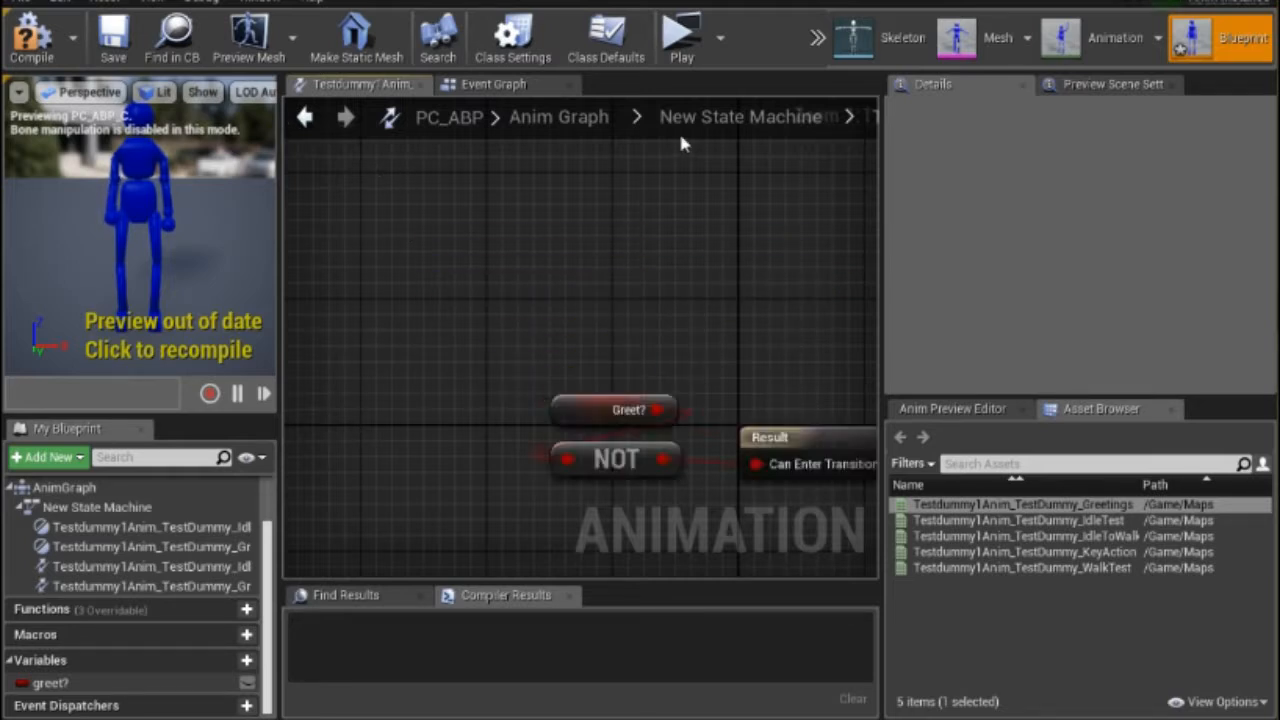
# Return to New State Machine, then compile and save the PC_ABP animation blueprint
pyautogui.click(688, 119)
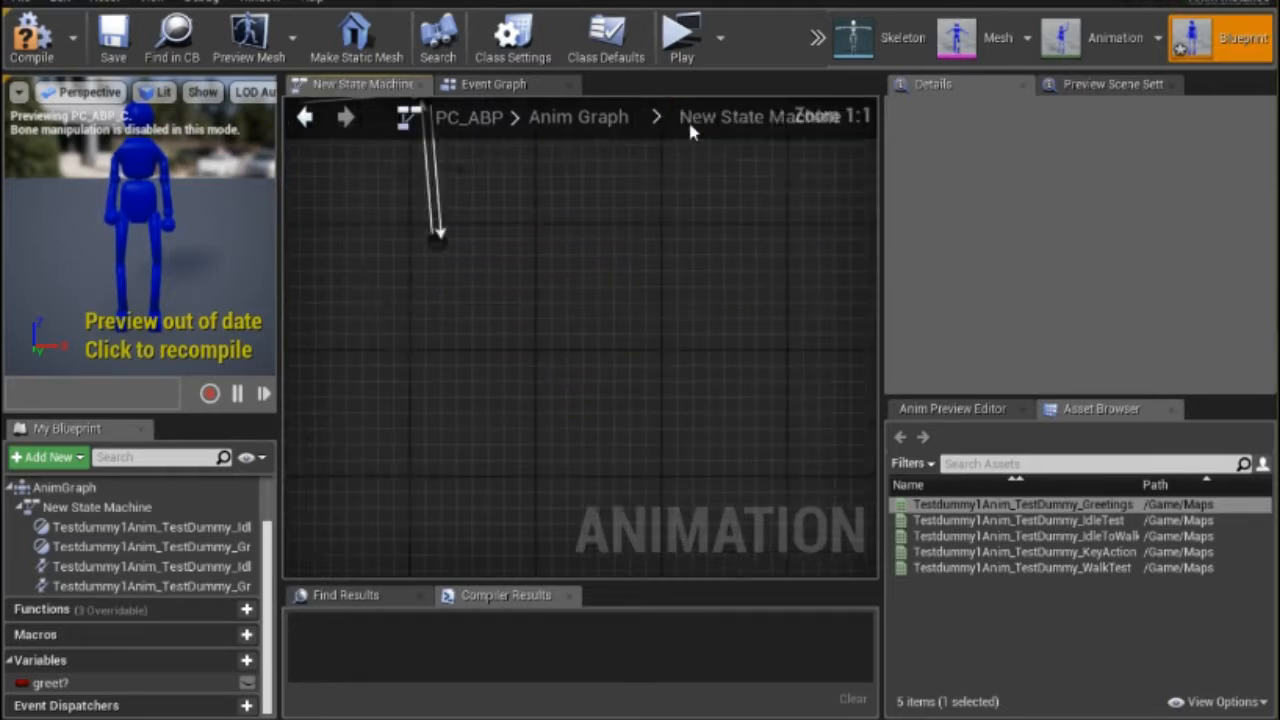
pyautogui.click(12, 48)
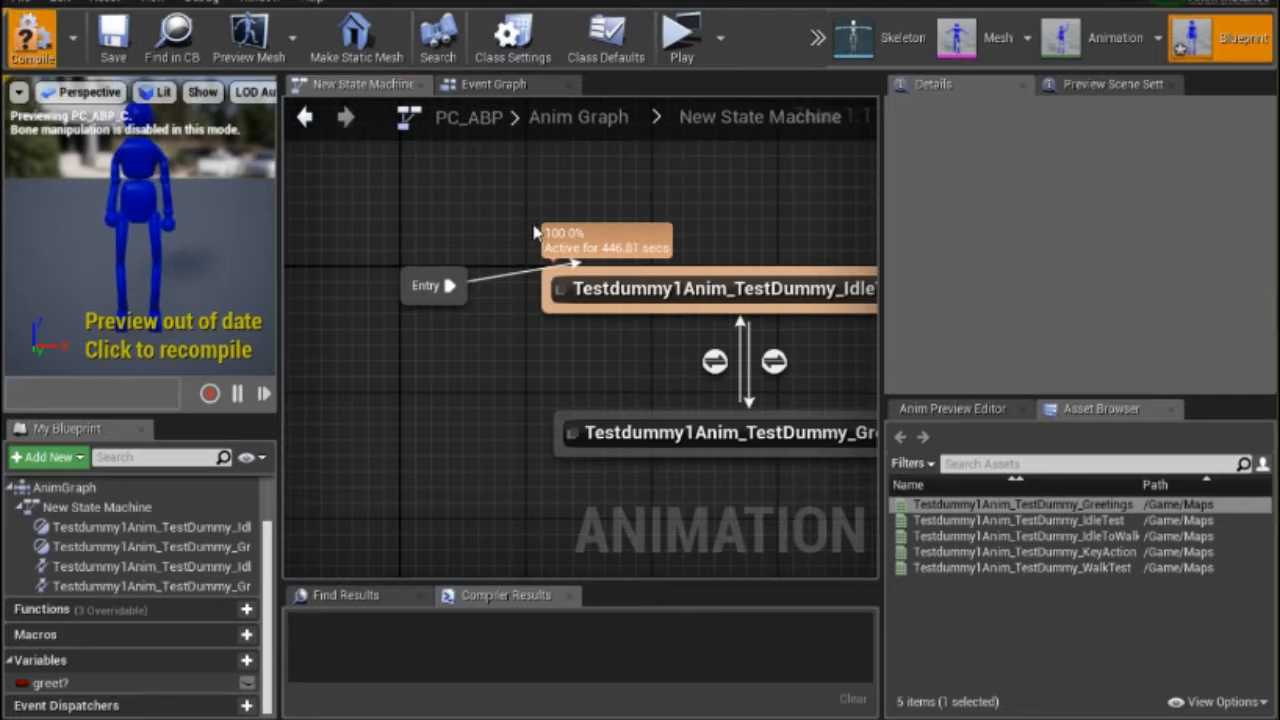
pyautogui.click(112, 44)
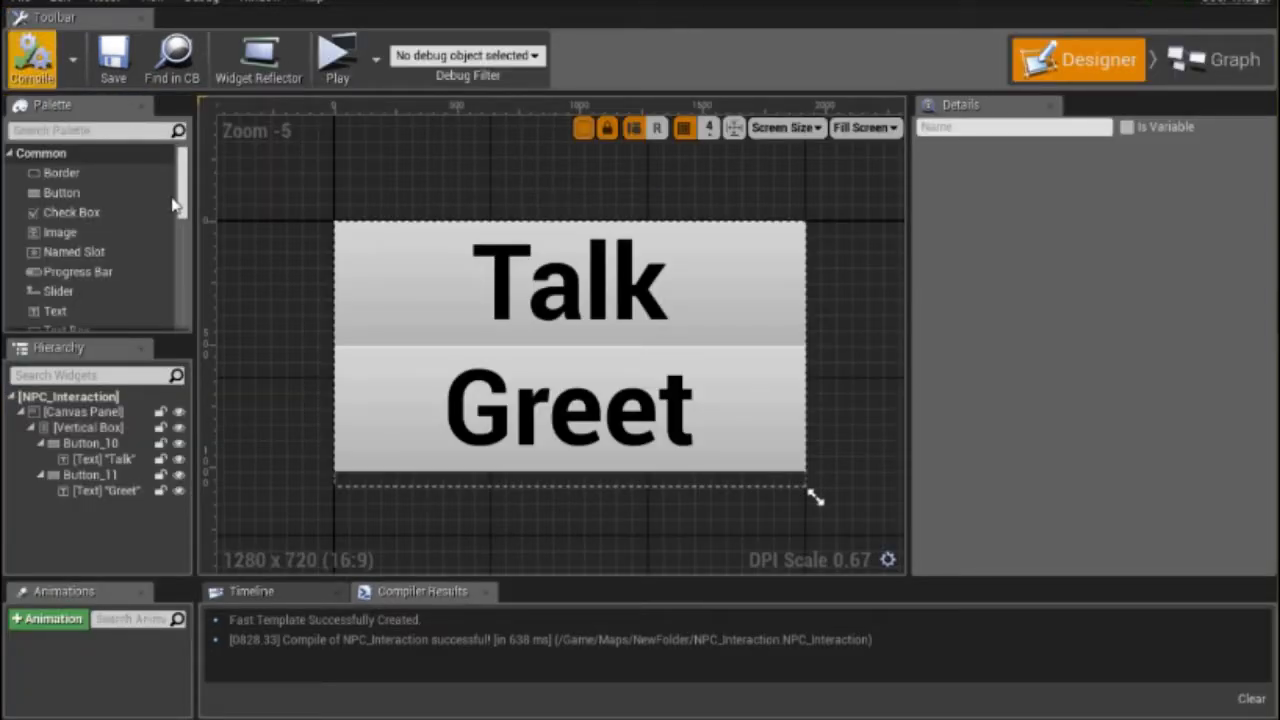
# In the NPC_Interaction widget, add an OnPressed event for the Greet button (Button_11)
pyautogui.click(603, 358)
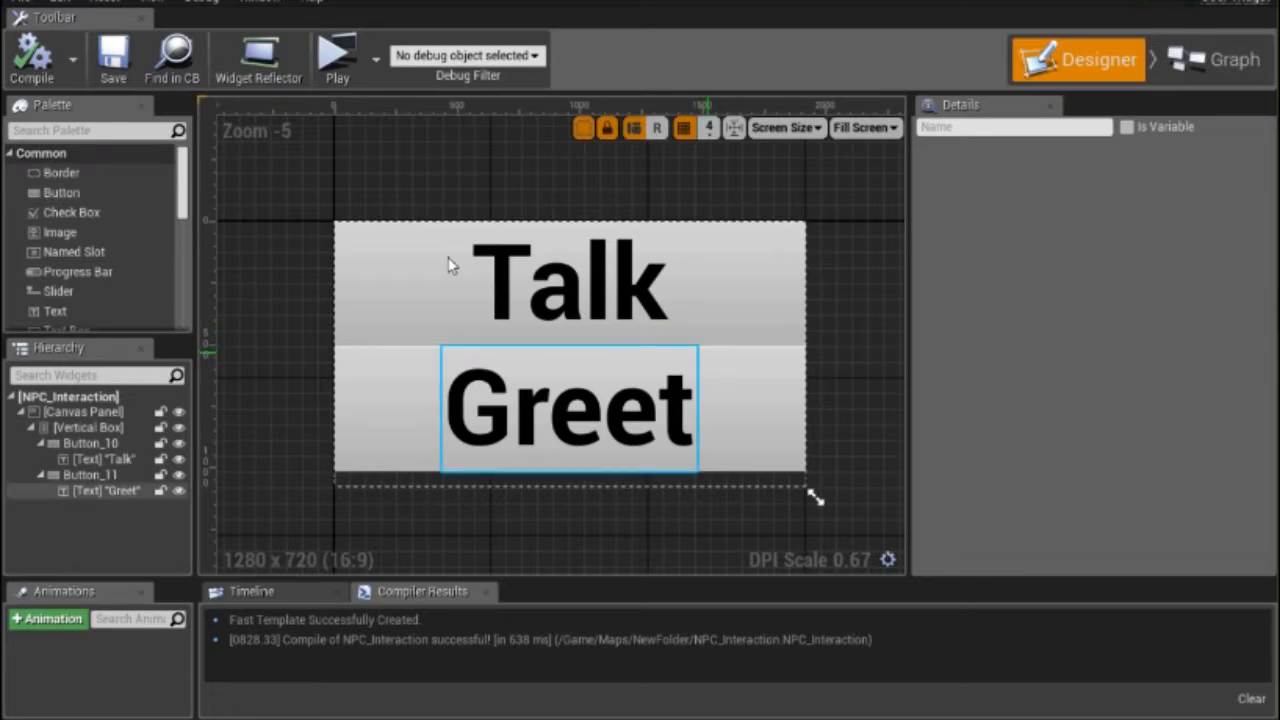
pyautogui.click(757, 375)
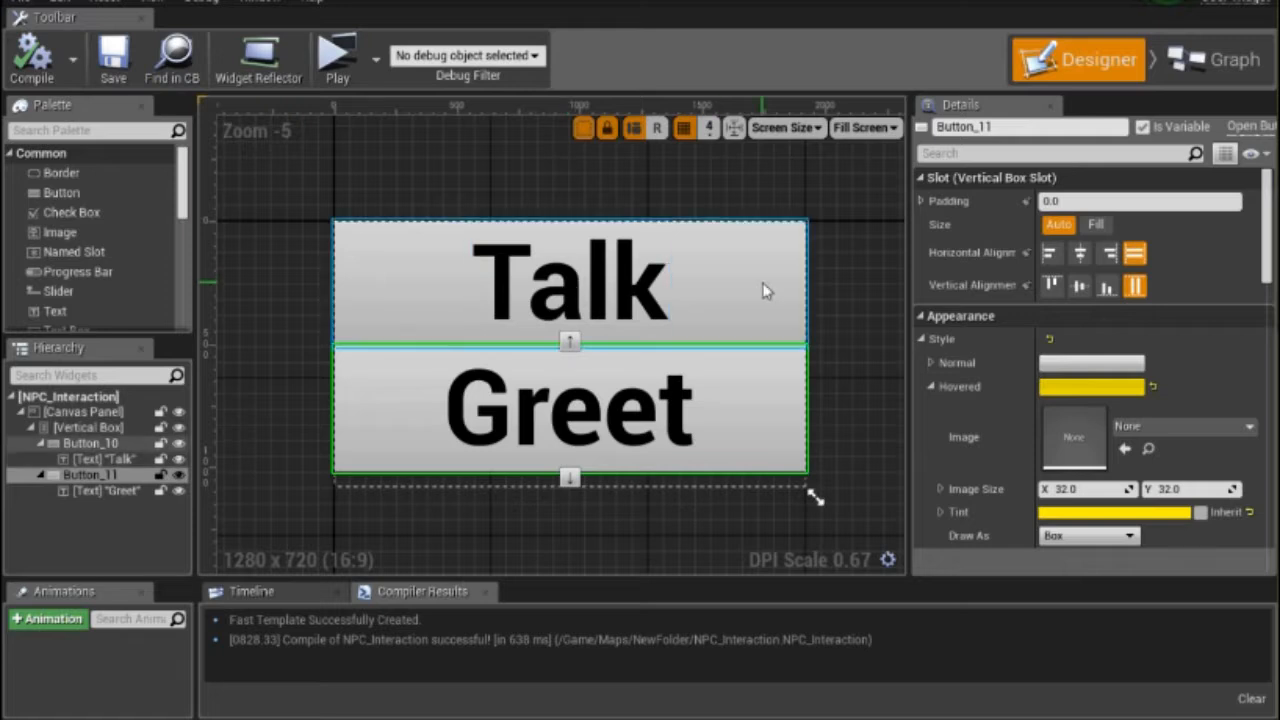
pyautogui.click(765, 292)
pyautogui.click(786, 359)
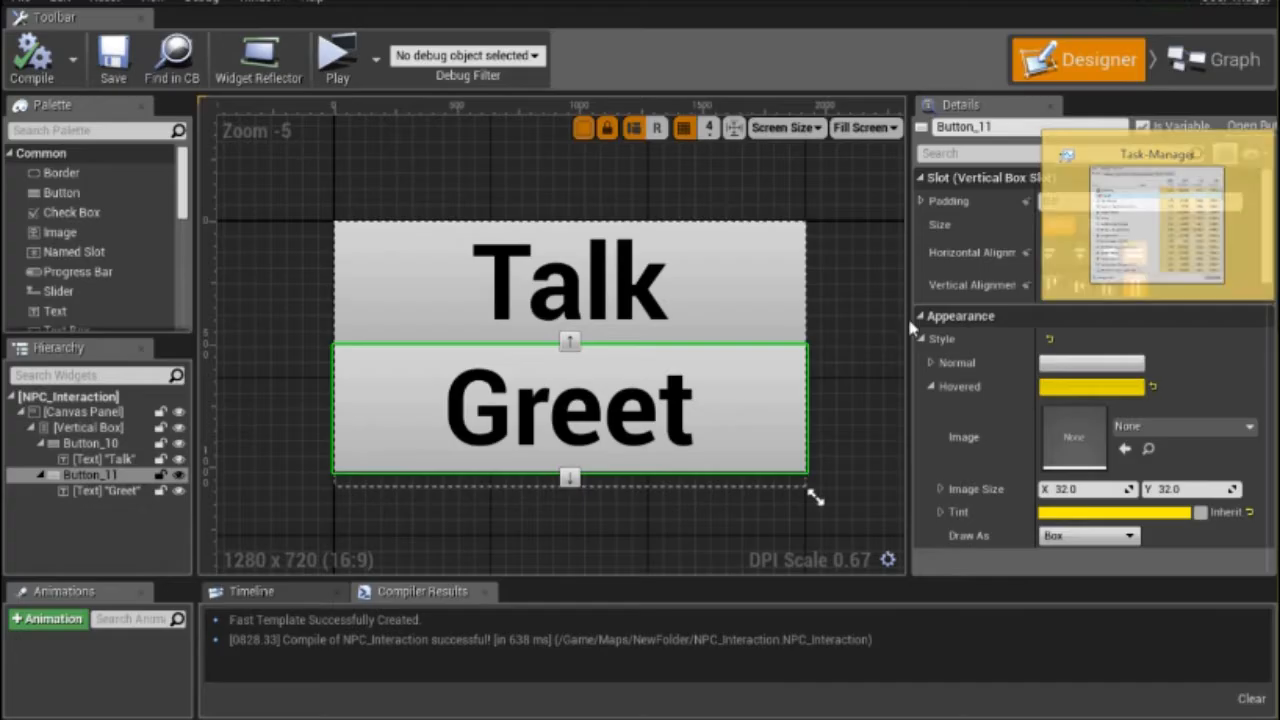
pyautogui.moveTo(1266, 205); pyautogui.dragTo(1266, 480)
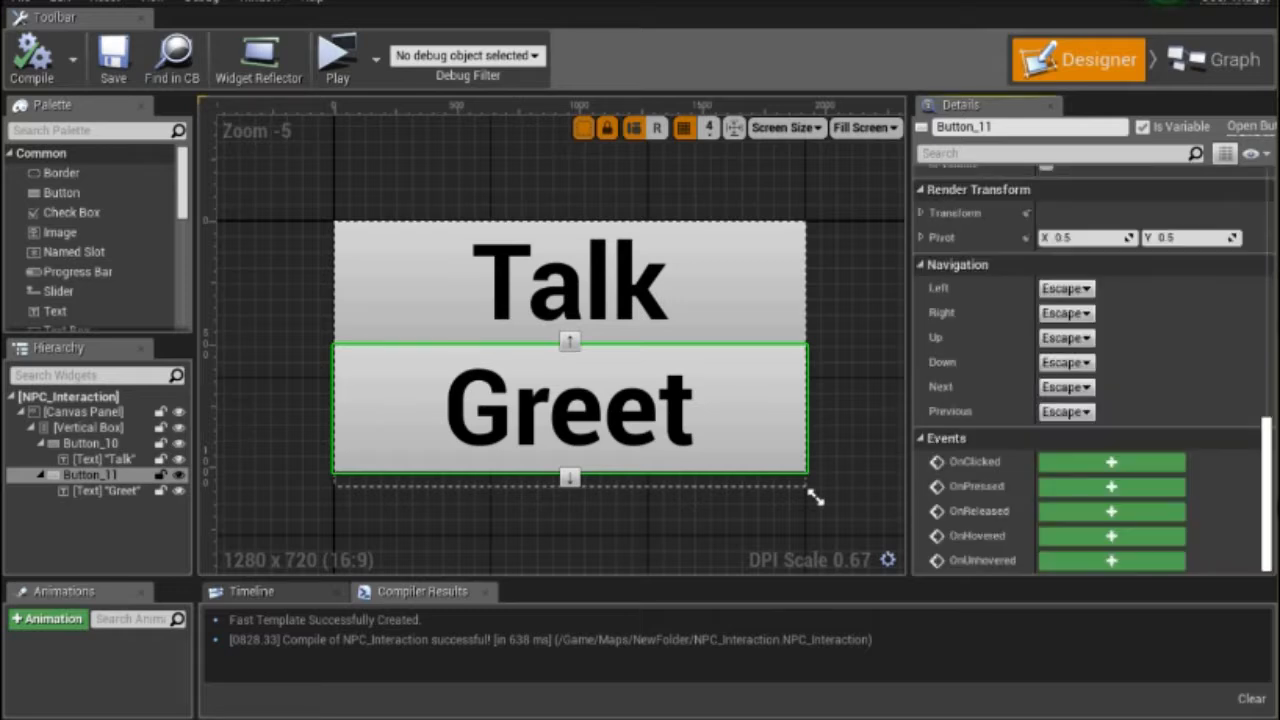
pyautogui.click(1143, 488)
pyautogui.scroll(-1, 771, 338)
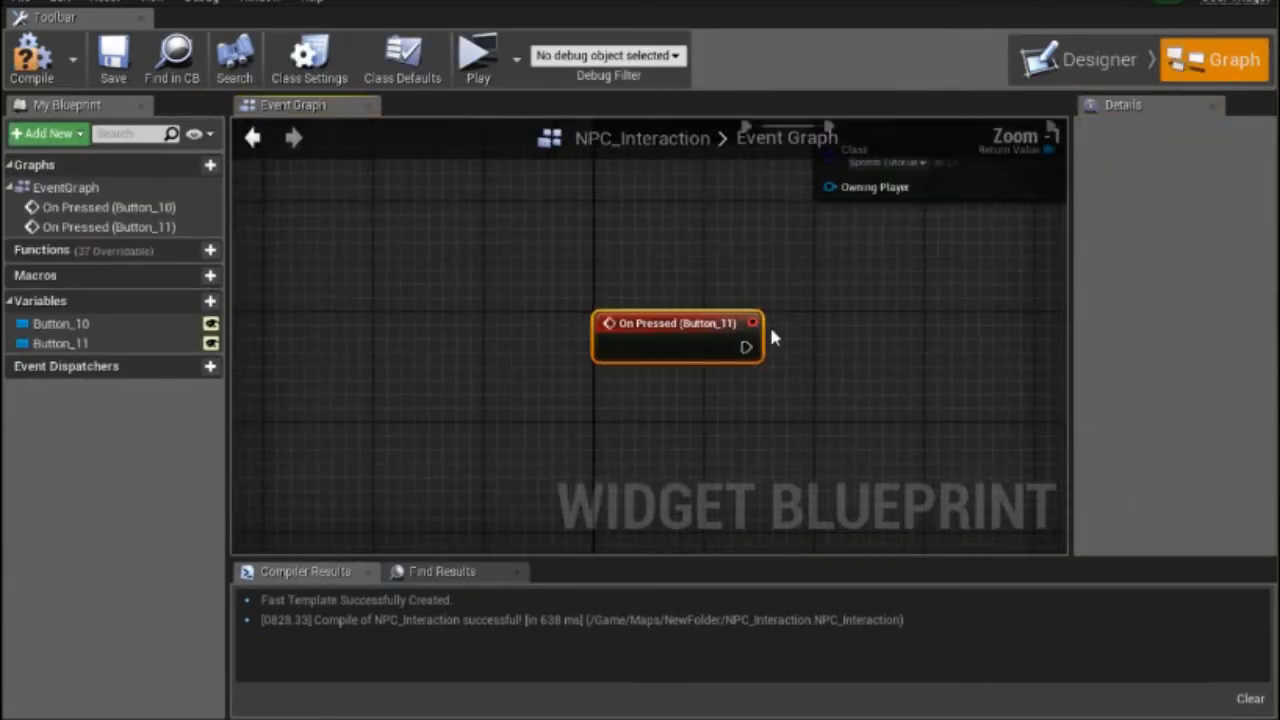
# Attach a Get All Actors Of Class node to On Pressed (Button_11) and set its Actor Class to Cutscenes
pyautogui.moveTo(745, 347); pyautogui.dragTo(842, 324)
pyautogui.press('Escape')
pyautogui.moveTo(745, 347); pyautogui.dragTo(836, 328)
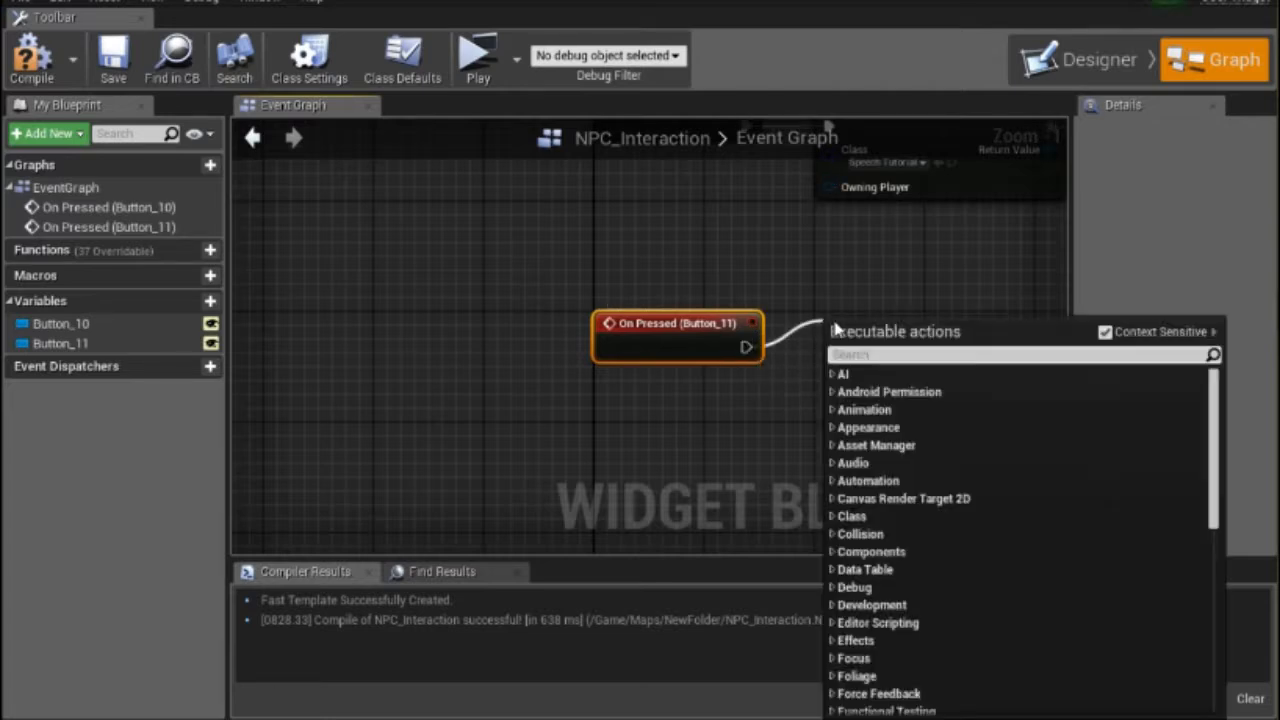
pyautogui.write('all')
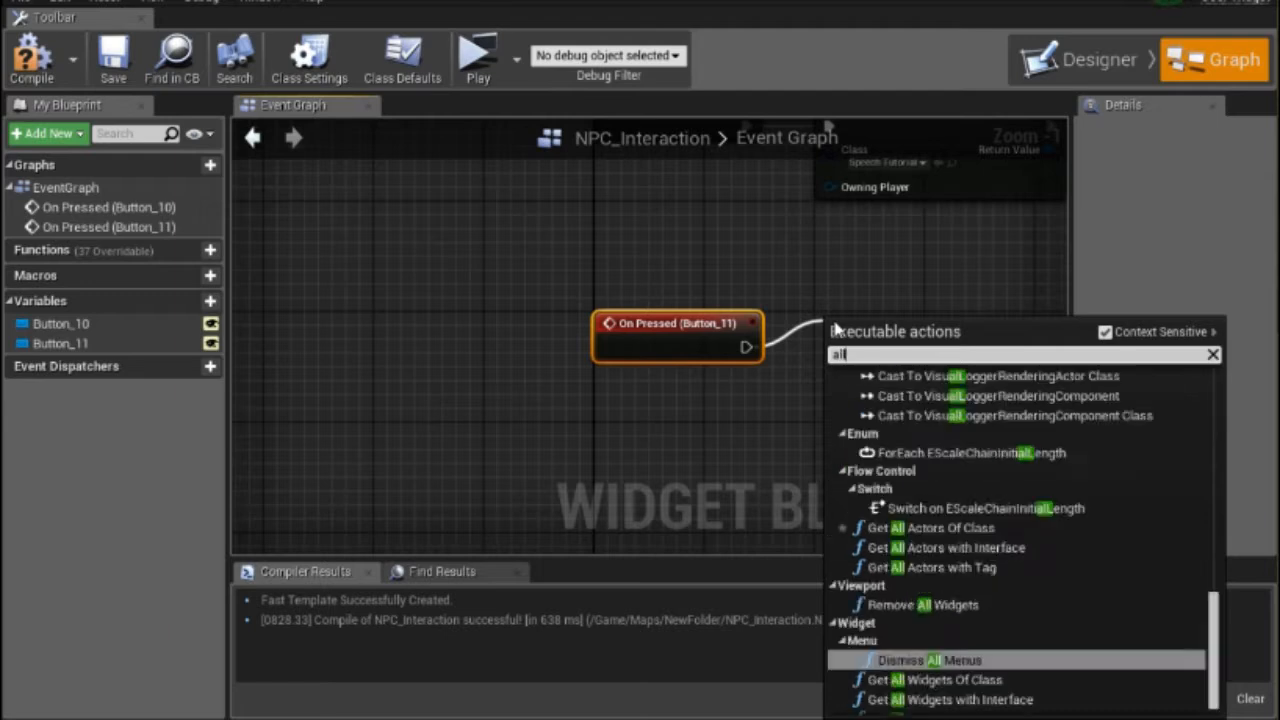
pyautogui.write(' actor')
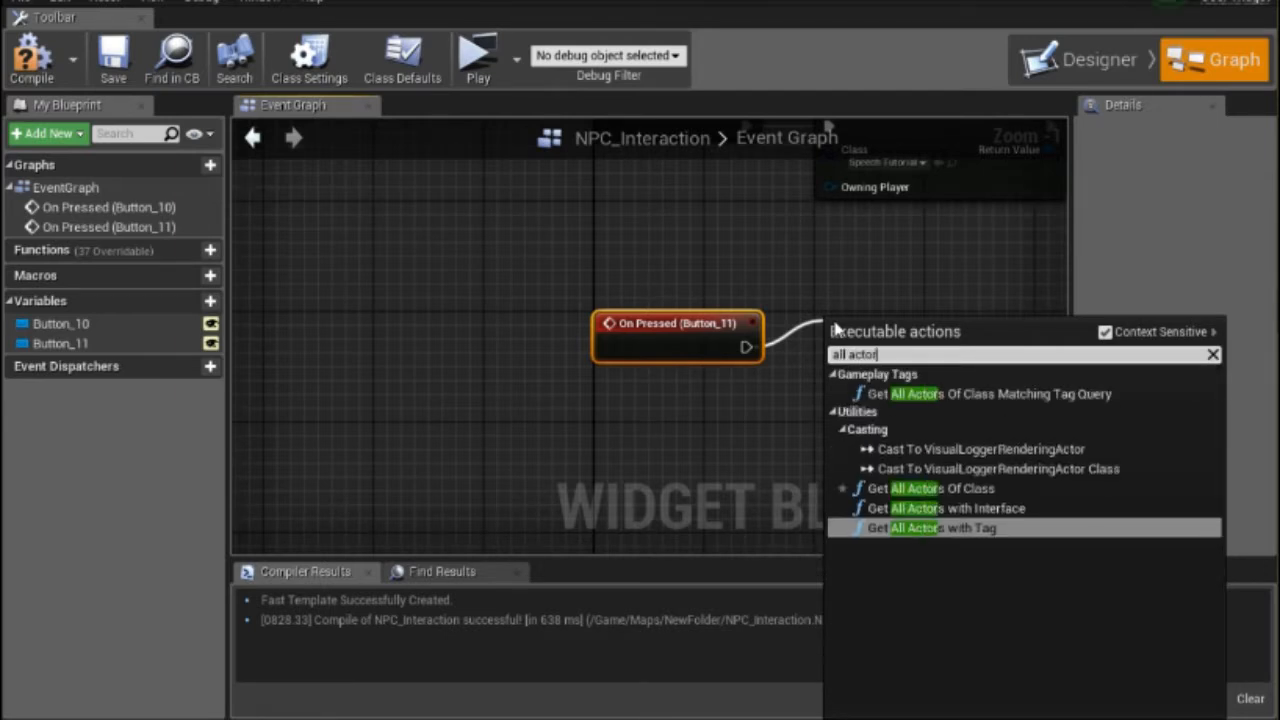
pyautogui.click(986, 489)
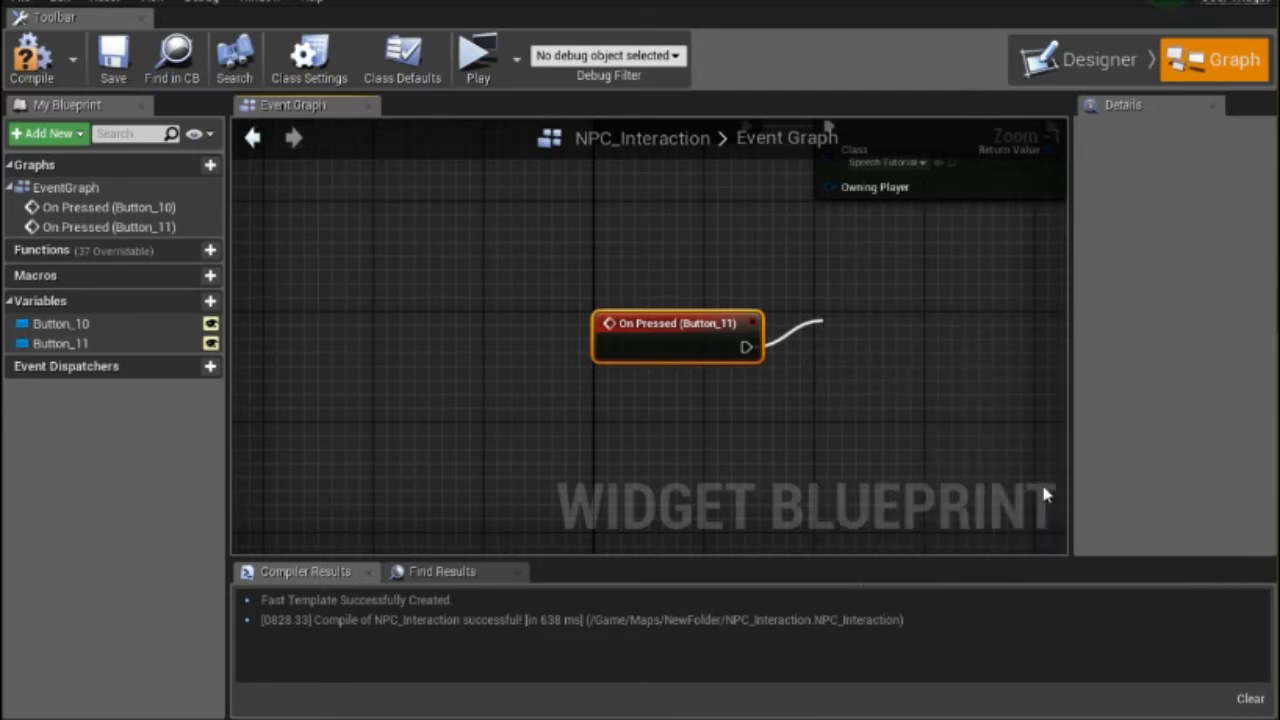
pyautogui.moveTo(878, 333); pyautogui.dragTo(850, 319)
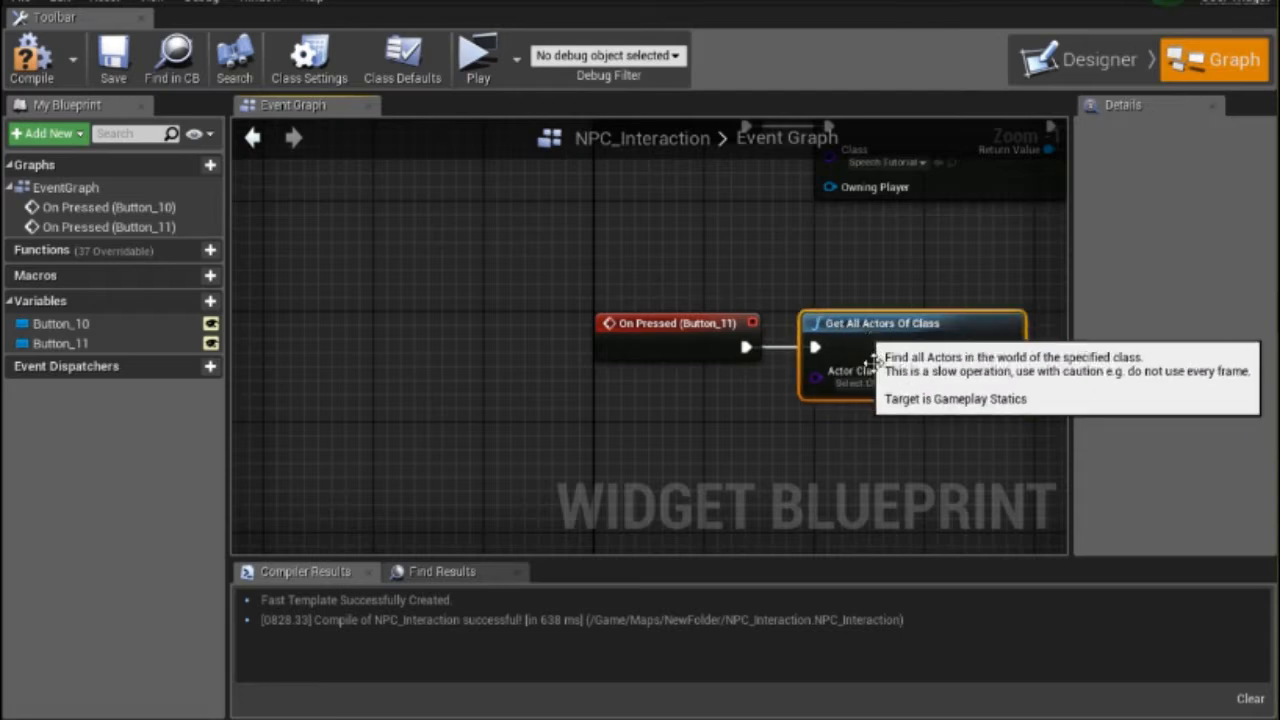
pyautogui.click(867, 385)
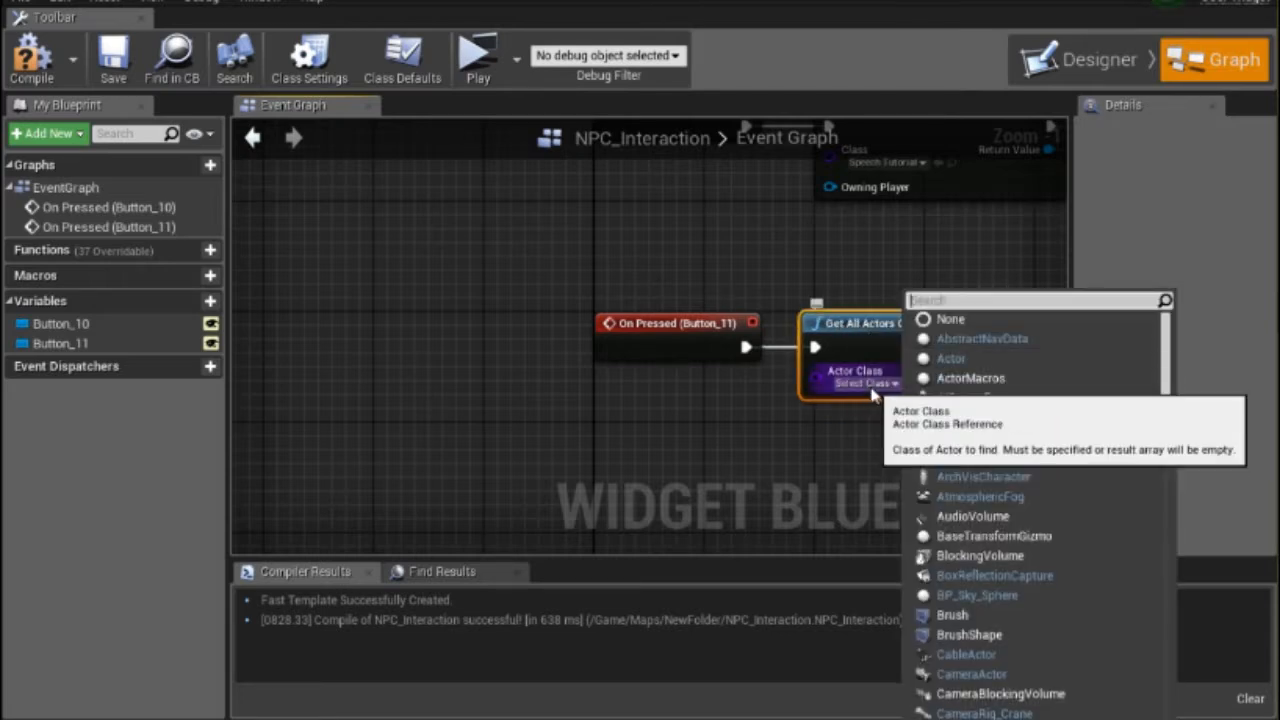
pyautogui.write('cut')
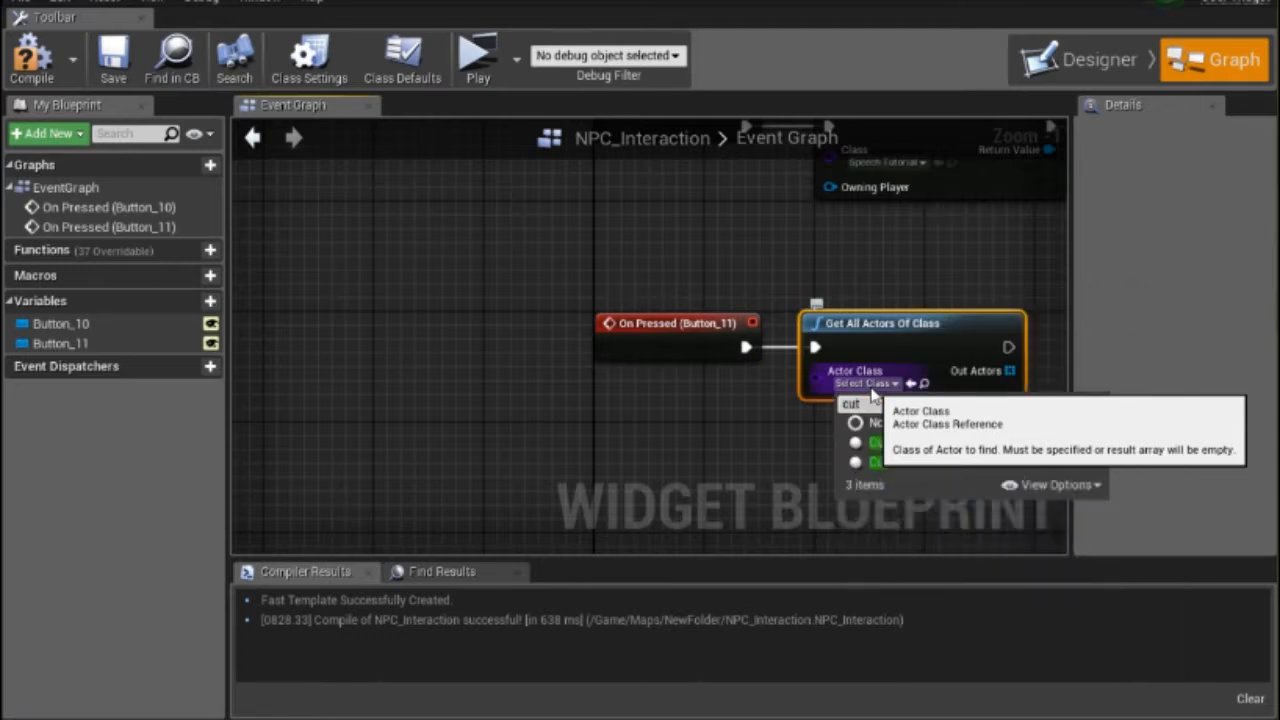
pyautogui.click(921, 449)
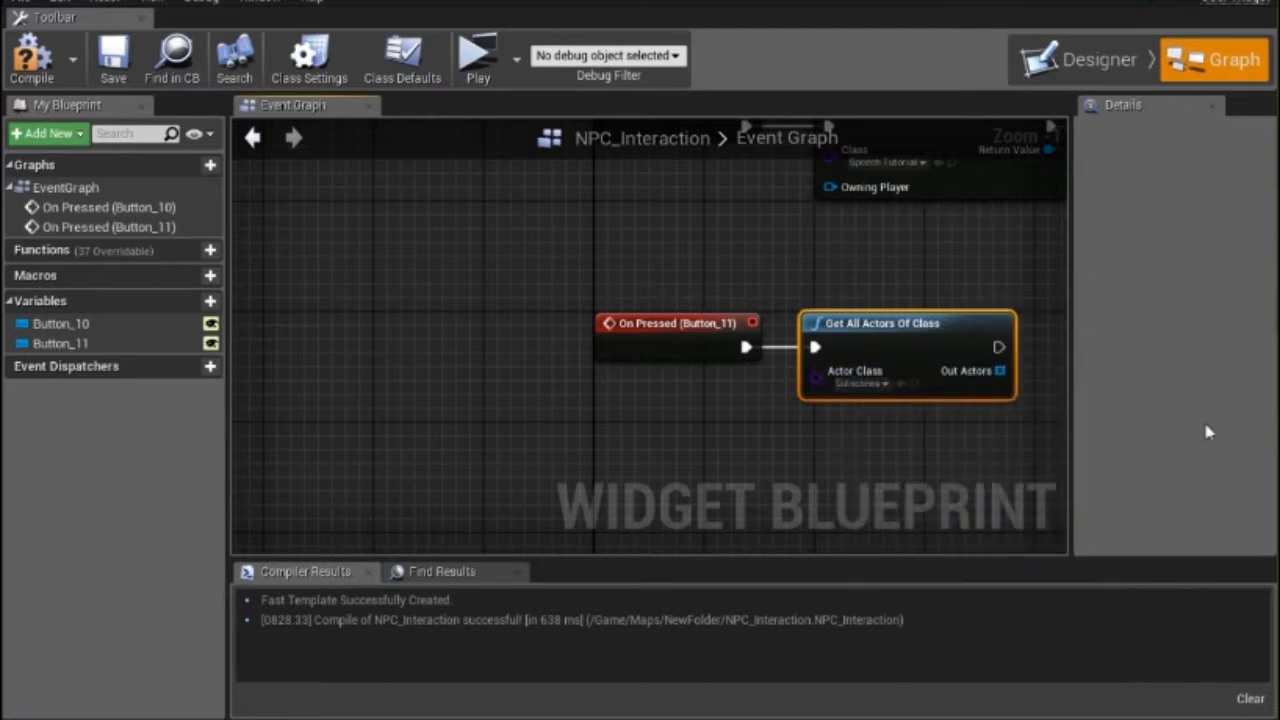
# Add a Get (a copy) array node fed by Out Actors, just below Get All Actors Of Class
pyautogui.moveTo(1038, 451); pyautogui.dragTo(843, 451, button='right')
pyautogui.moveTo(806, 372); pyautogui.dragTo(755, 434)
pyautogui.write('get')
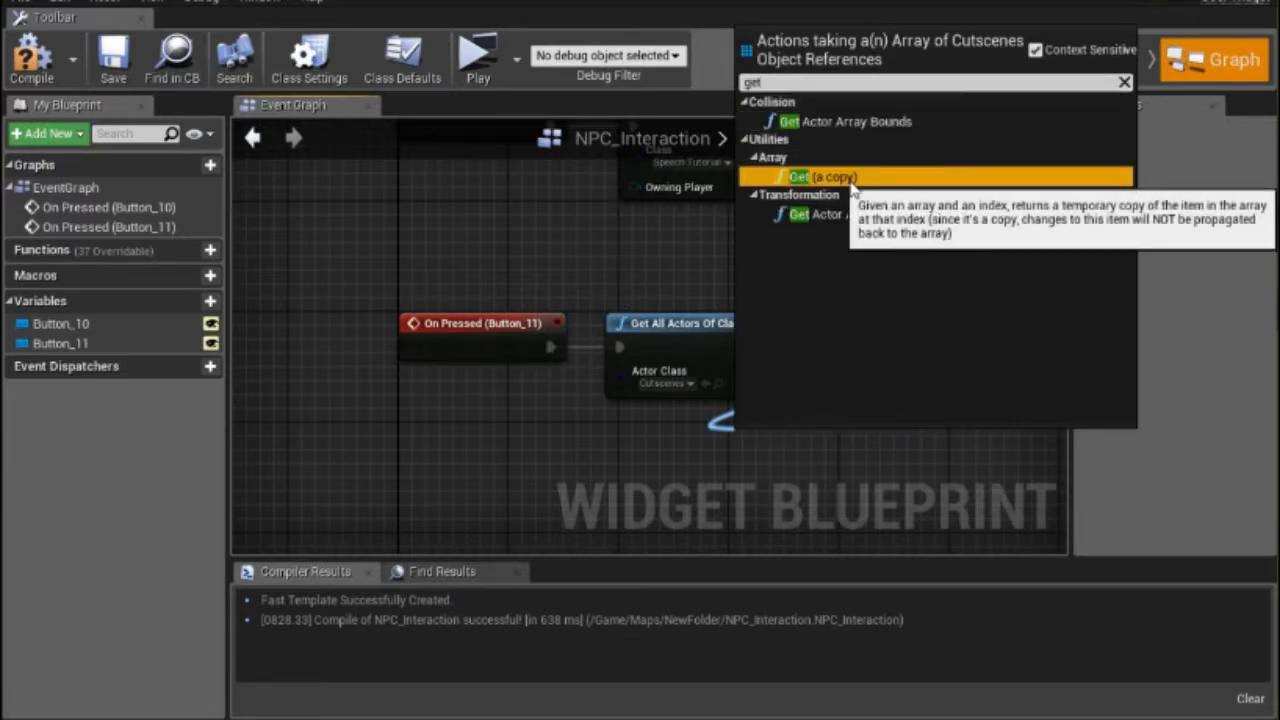
pyautogui.click(840, 176)
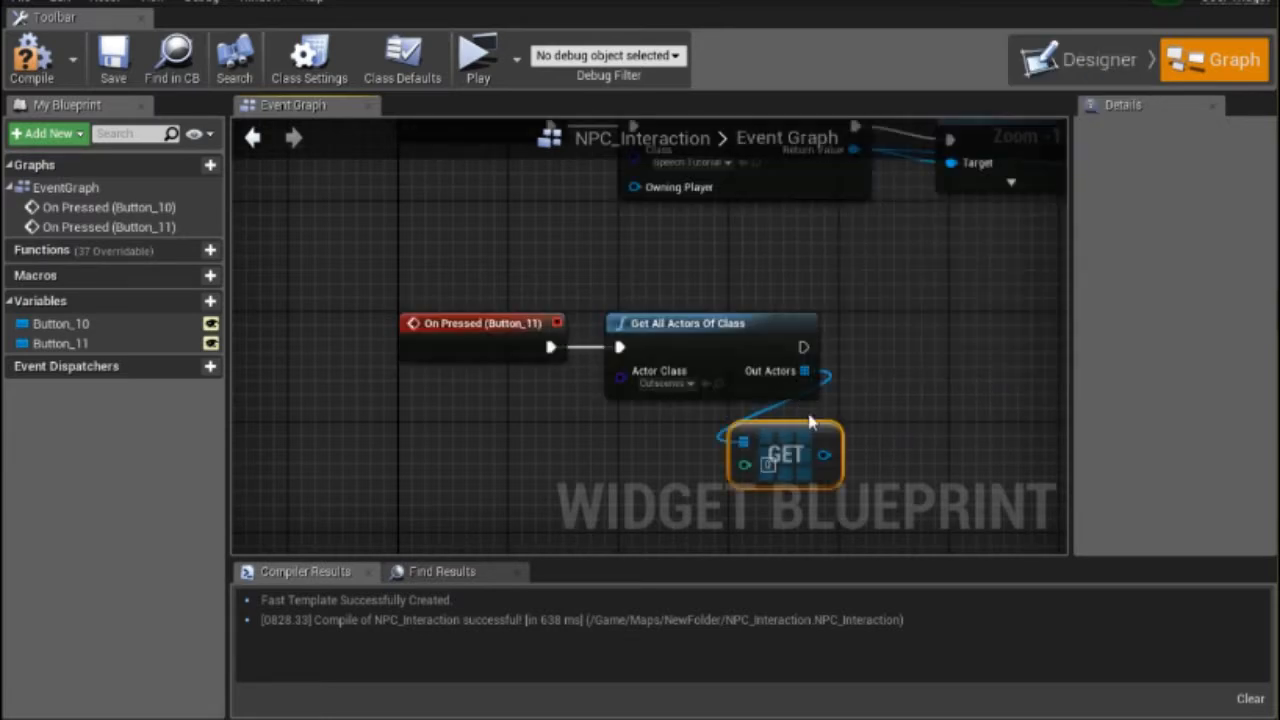
# Add a Set Greeting node that takes the array GET node's output as its Target
pyautogui.moveTo(822, 455); pyautogui.dragTo(918, 334)
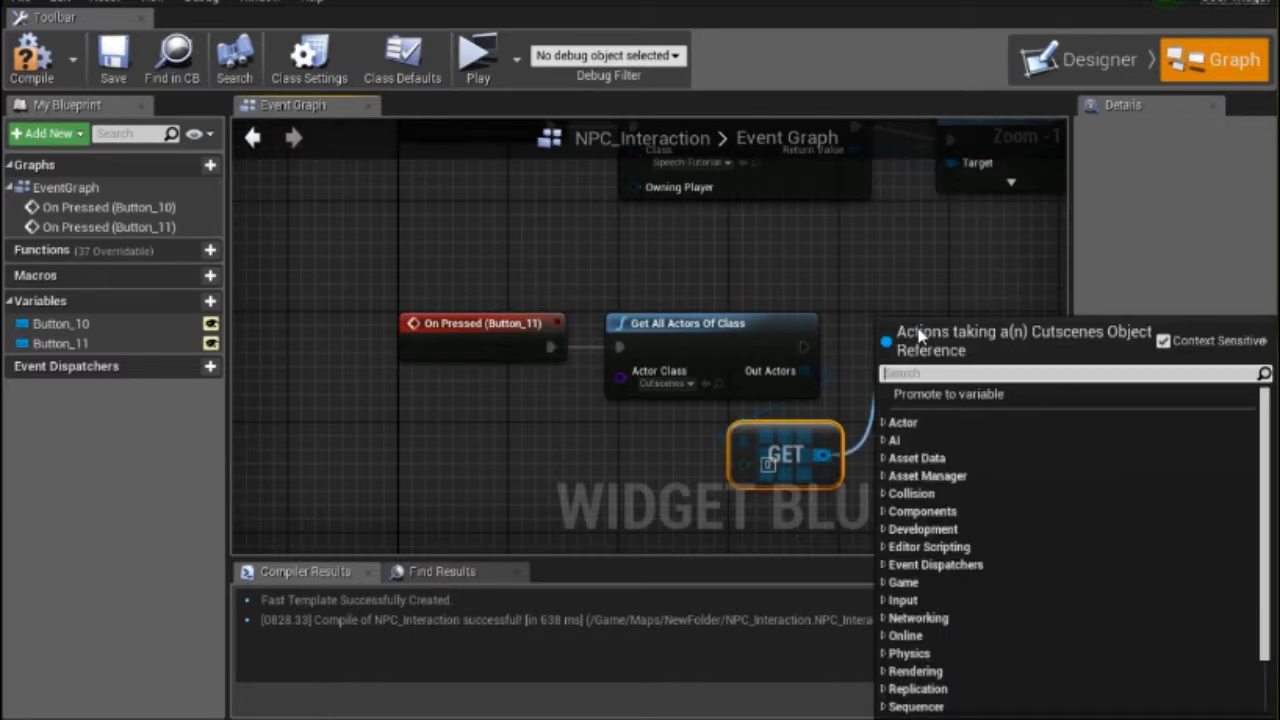
pyautogui.write('gree')
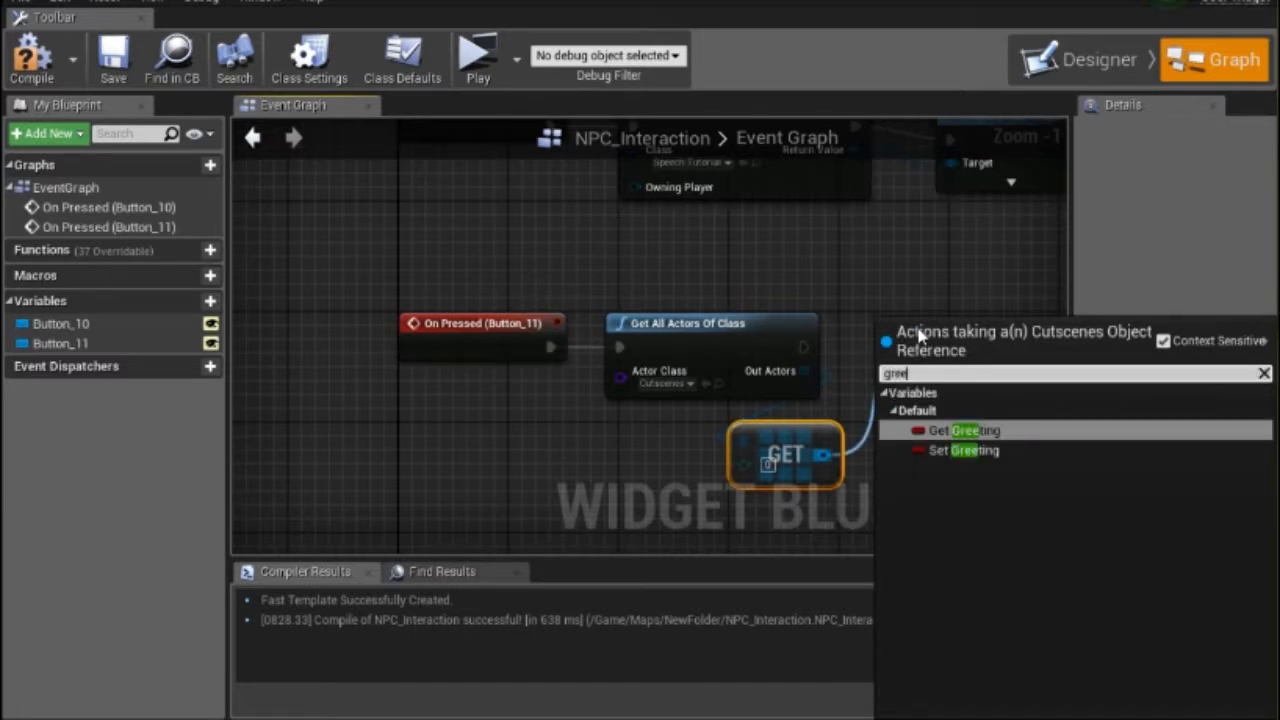
pyautogui.press('Down')
pyautogui.press('Return')
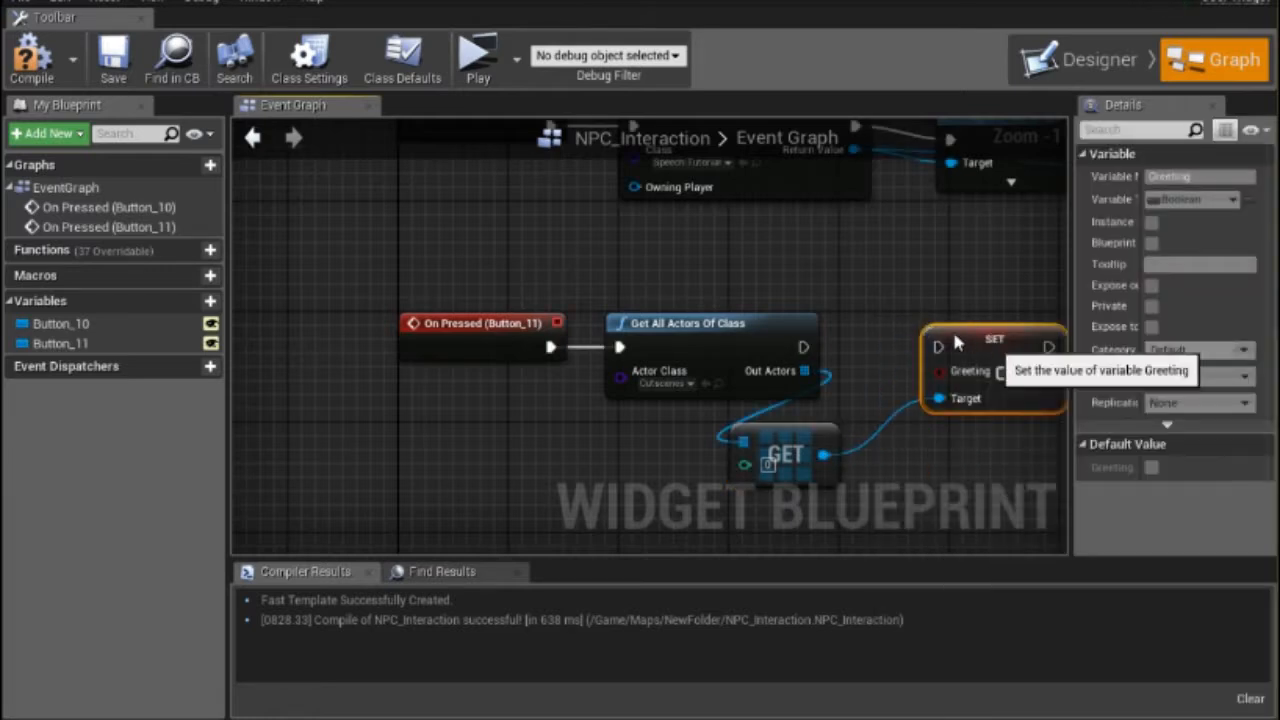
# Run the Set Greeting node after Get All Actors Of Class with Greeting enabled, then compile and save the widget
pyautogui.moveTo(955, 343); pyautogui.dragTo(914, 329)
pyautogui.moveTo(804, 347); pyautogui.dragTo(897, 335)
pyautogui.moveTo(1051, 443); pyautogui.dragTo(888, 441, button='right')
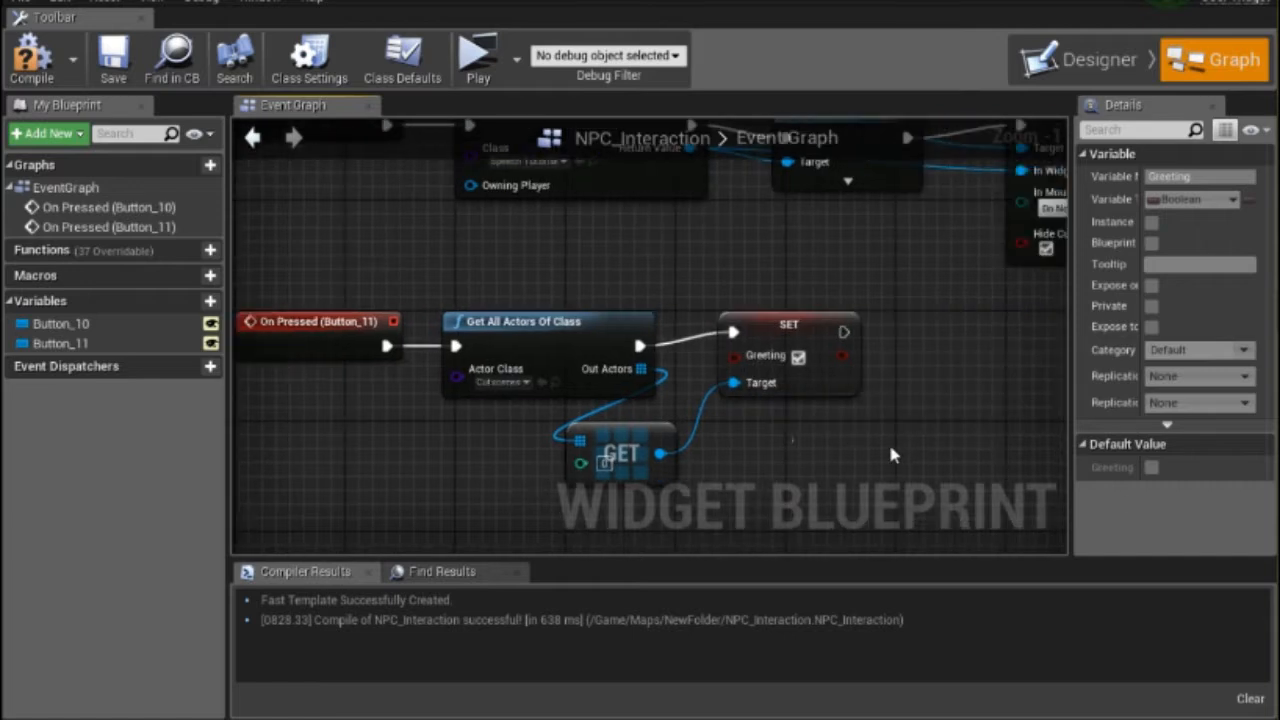
pyautogui.moveTo(791, 437); pyautogui.dragTo(946, 448)
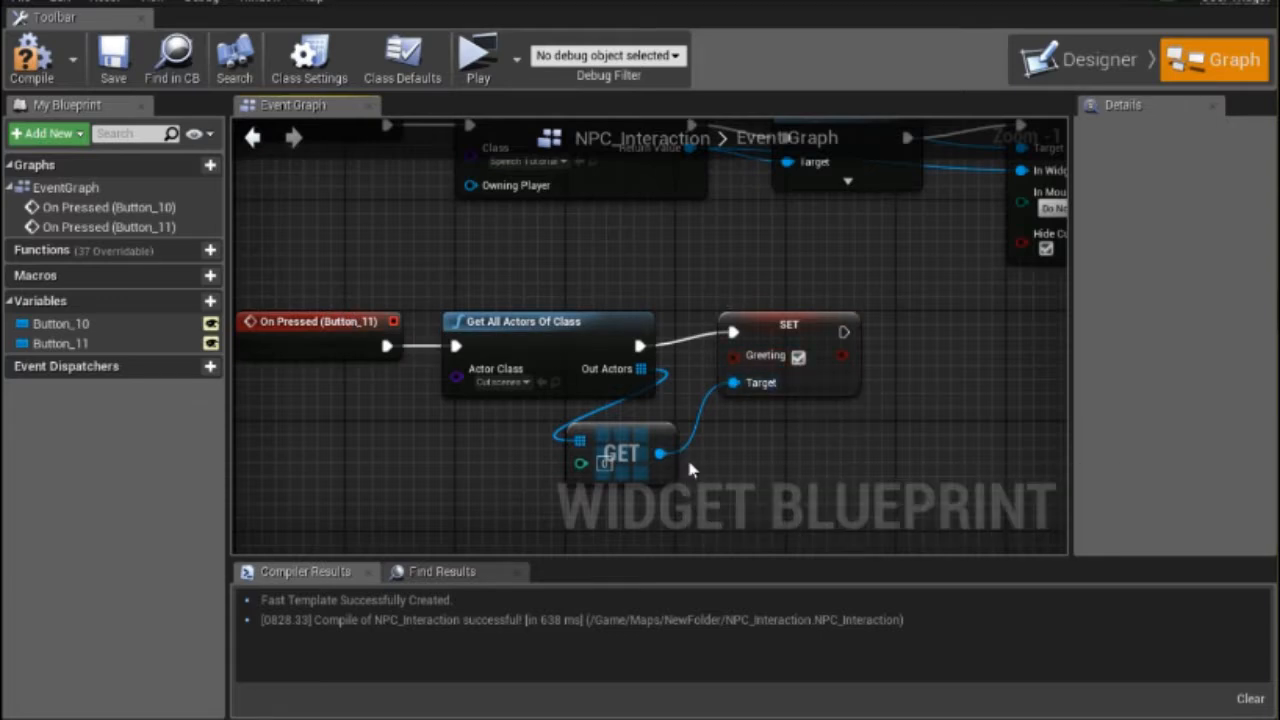
pyautogui.click(32, 62)
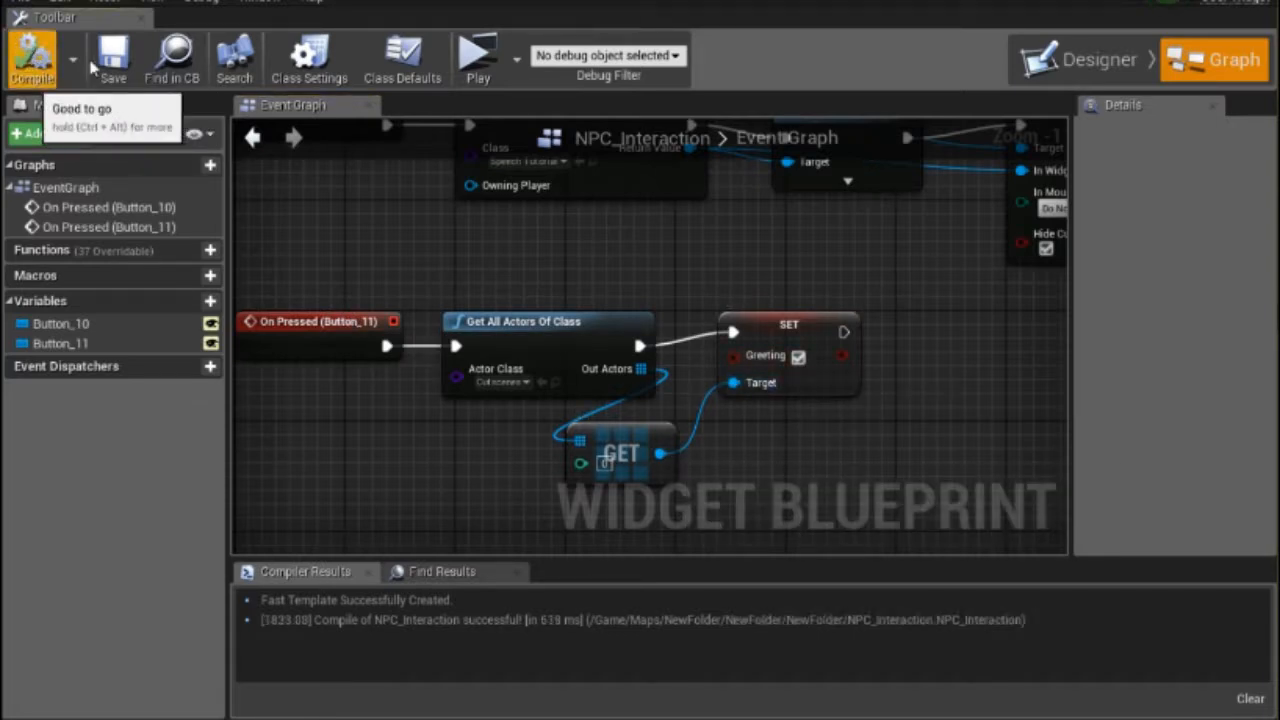
pyautogui.click(113, 60)
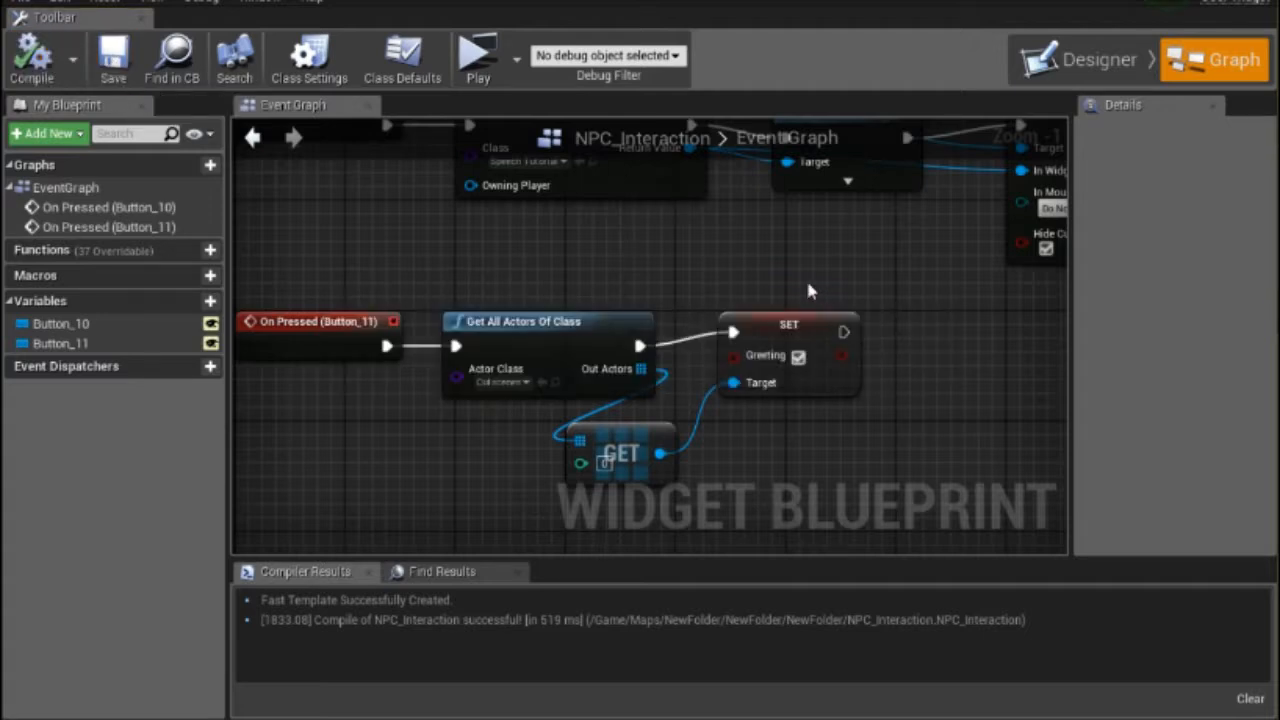
# Align the Set Greeting node with Get All Actors Of Class and attach a Delay with a Duration of 3 seconds after it
pyautogui.moveTo(814, 286); pyautogui.dragTo(640, 238, button='right')
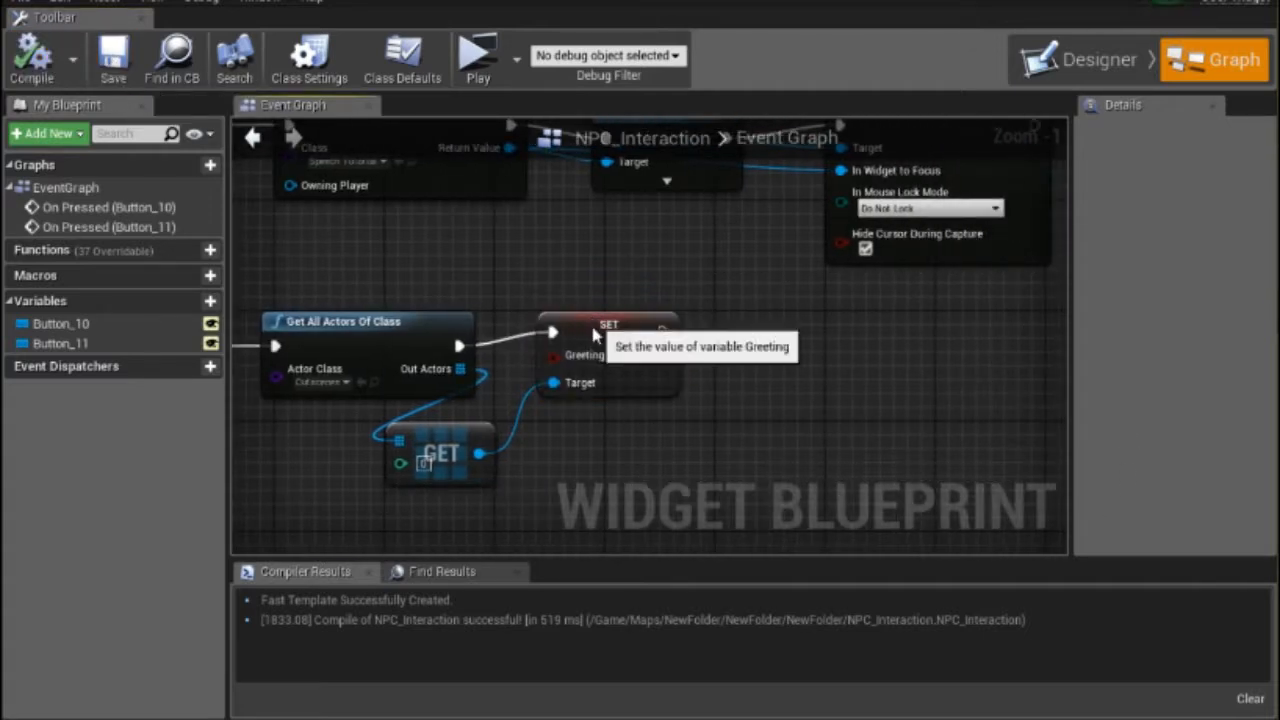
pyautogui.moveTo(592, 326); pyautogui.dragTo(592, 340)
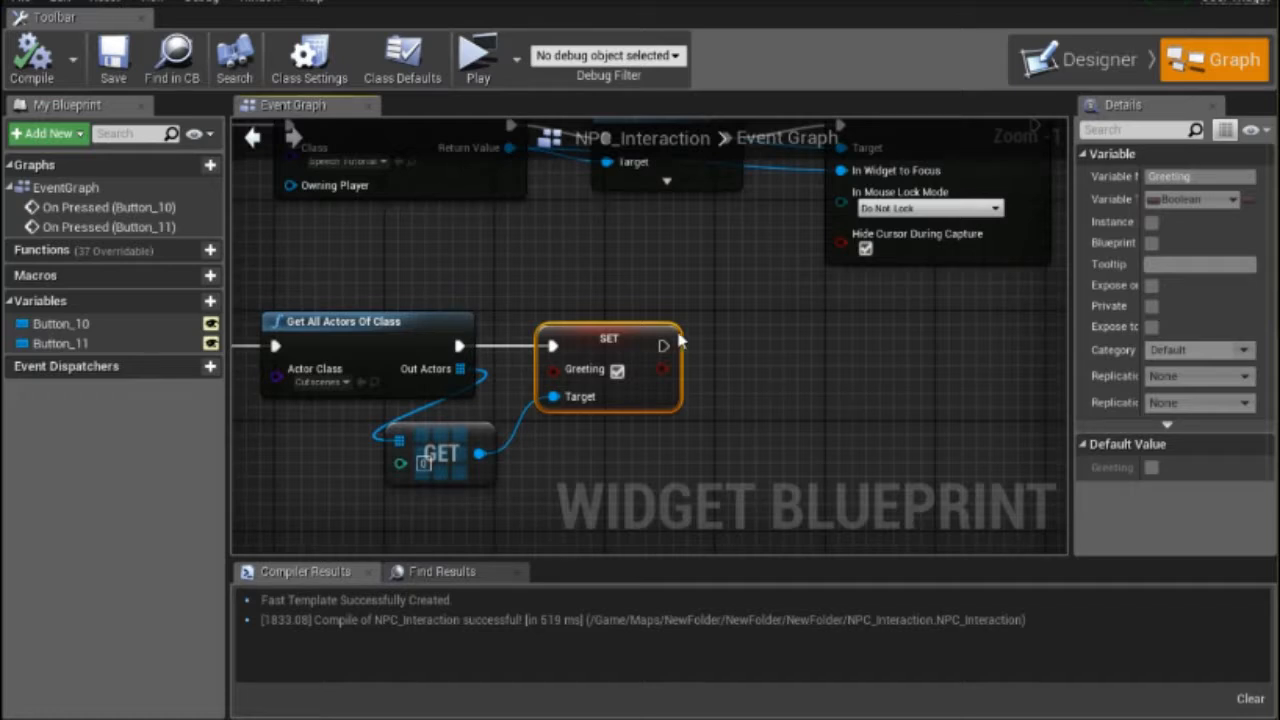
pyautogui.moveTo(661, 345); pyautogui.dragTo(733, 352)
pyautogui.write('delay')
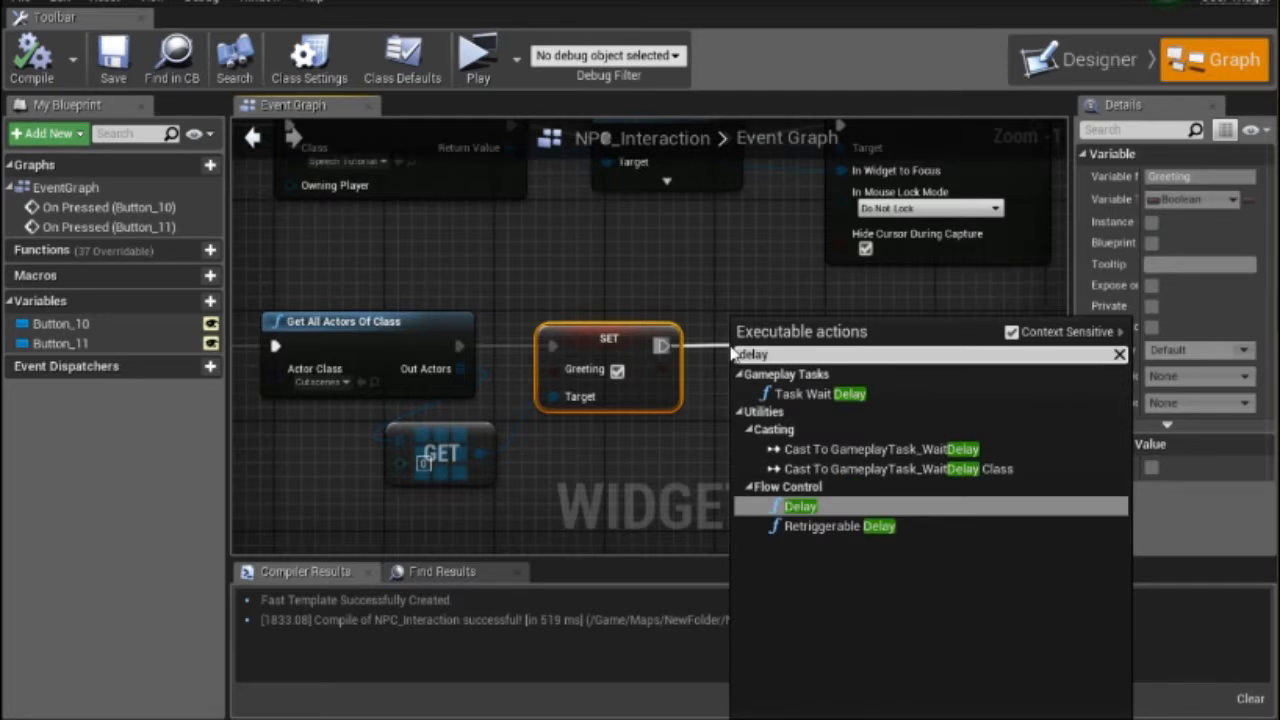
pyautogui.press('Return')
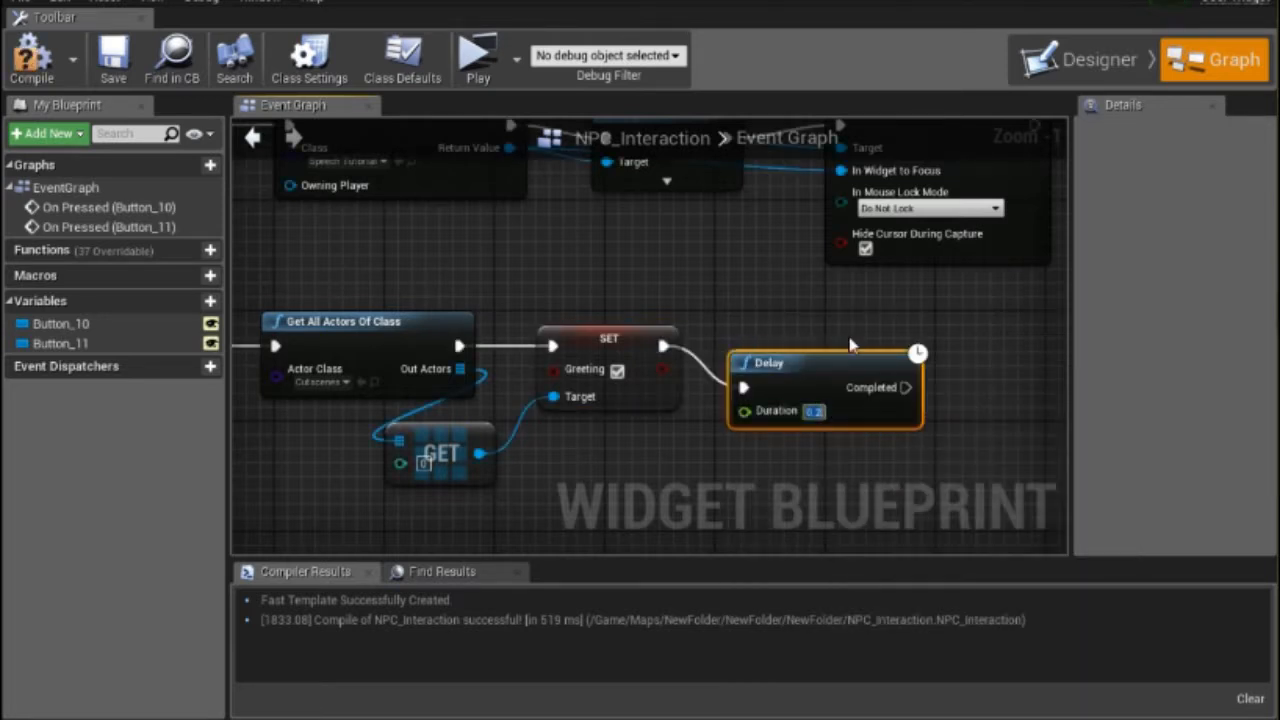
pyautogui.write('3')
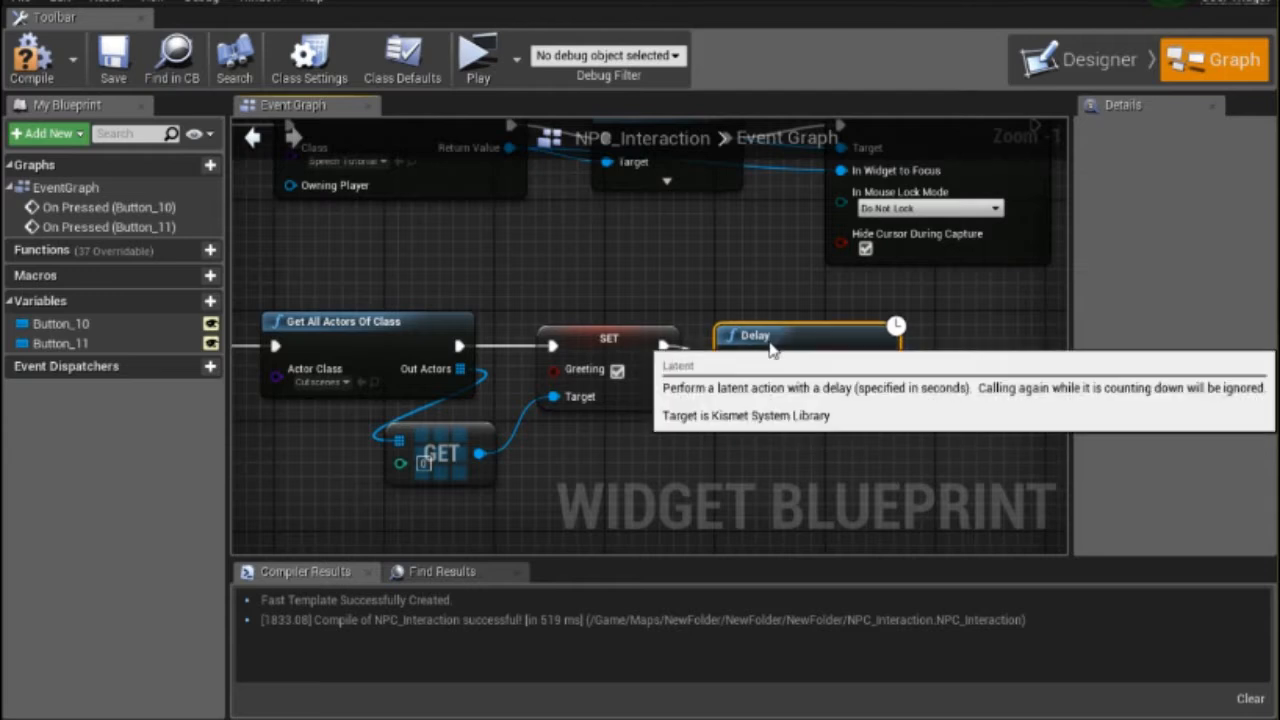
# Add a second Set Greeting node, unchecked, after the Delay's Completed output with the array GET as its Target, and compile the widget
pyautogui.moveTo(766, 369); pyautogui.dragTo(752, 341)
pyautogui.moveTo(947, 355); pyautogui.dragTo(987, 414)
pyautogui.moveTo(315, 453); pyautogui.dragTo(803, 344)
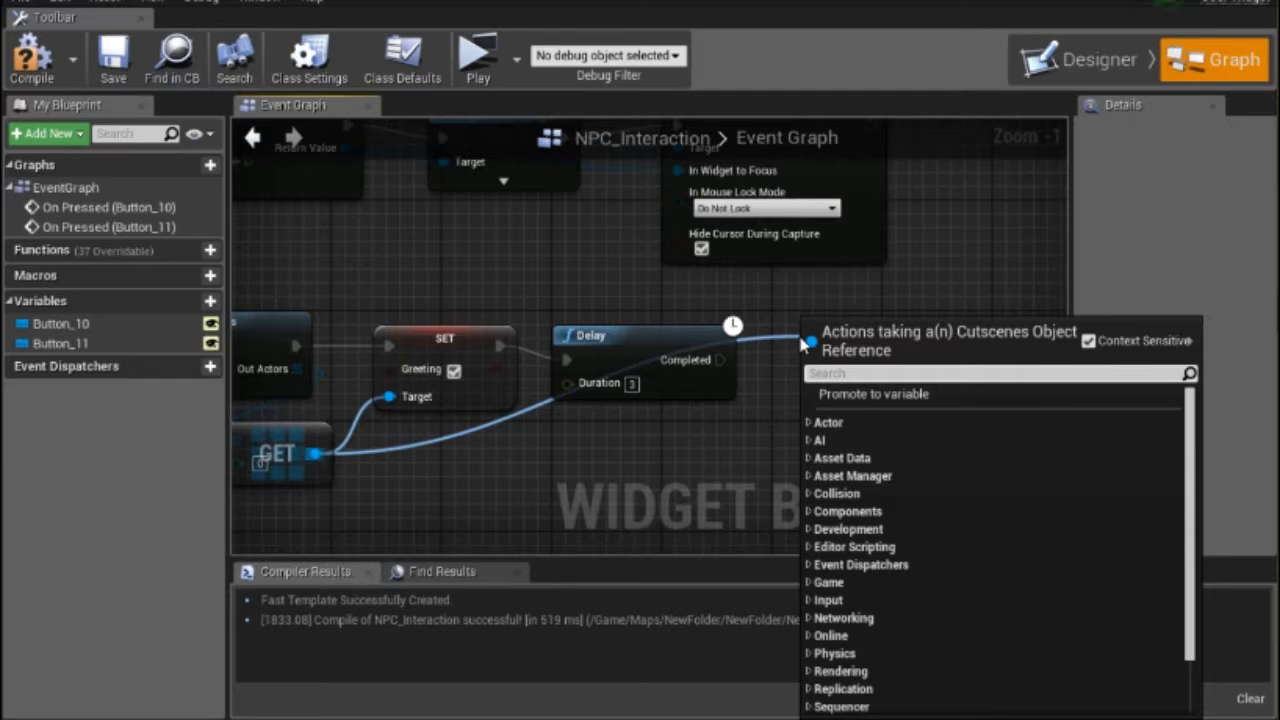
pyautogui.write('gree')
pyautogui.press('Down')
pyautogui.press('Return')
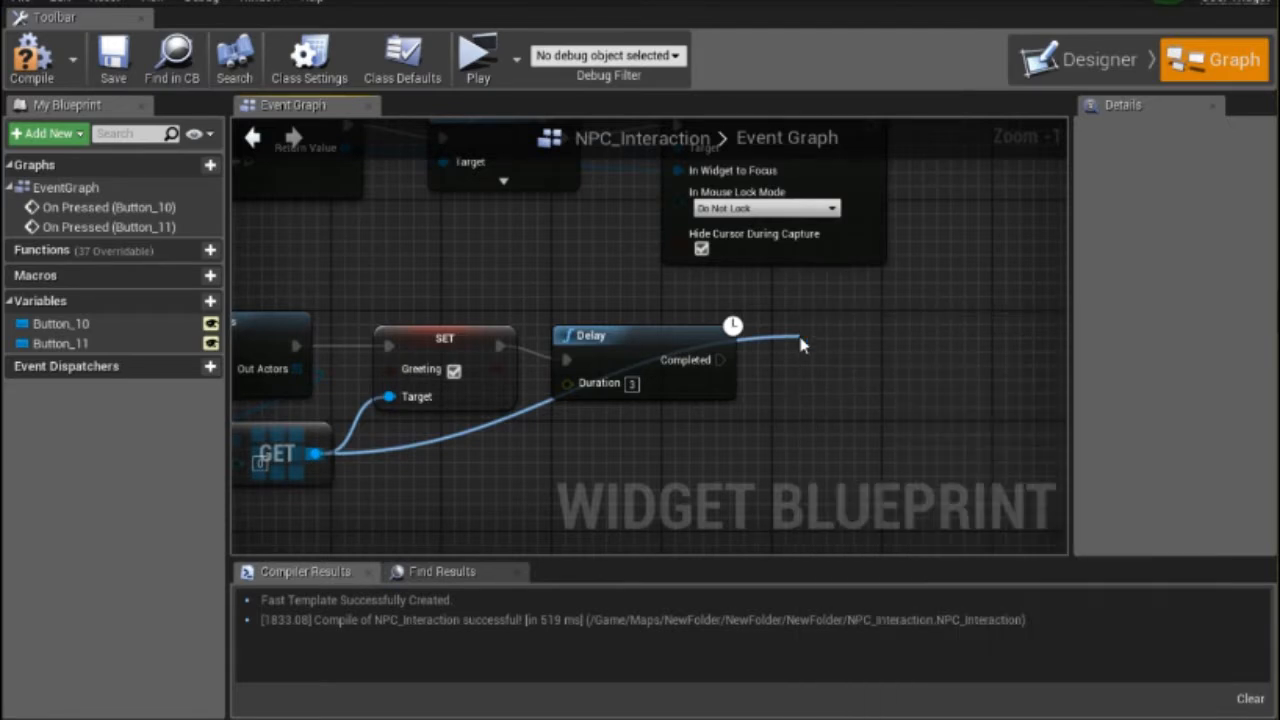
pyautogui.moveTo(719, 360); pyautogui.dragTo(833, 352)
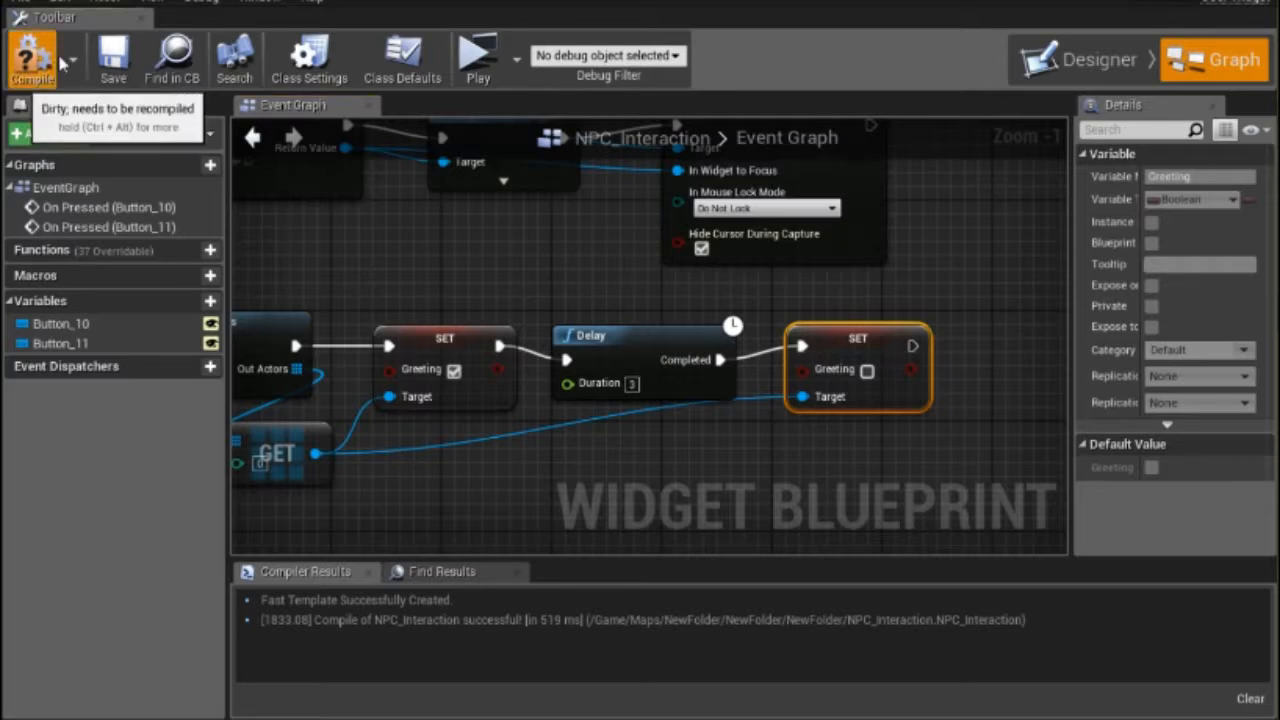
pyautogui.click(24, 68)
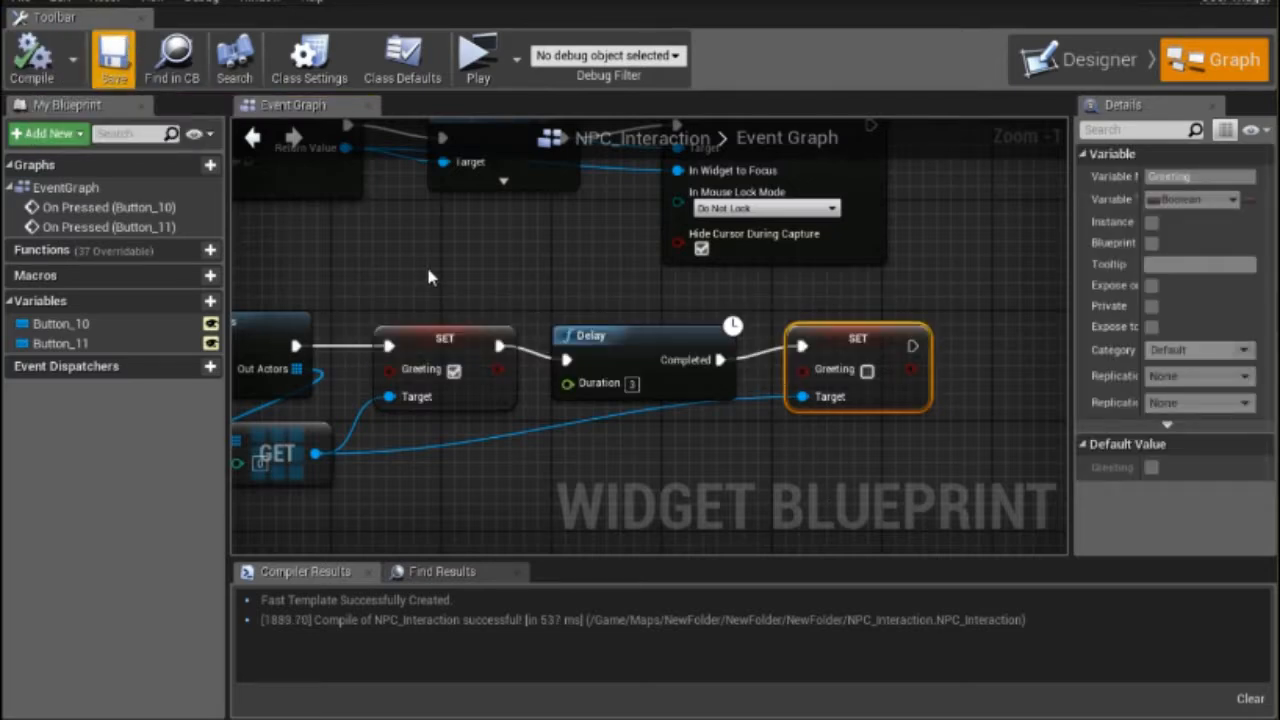
pyautogui.scroll(-3, 452, 272)
pyautogui.moveTo(459, 276); pyautogui.dragTo(594, 280)
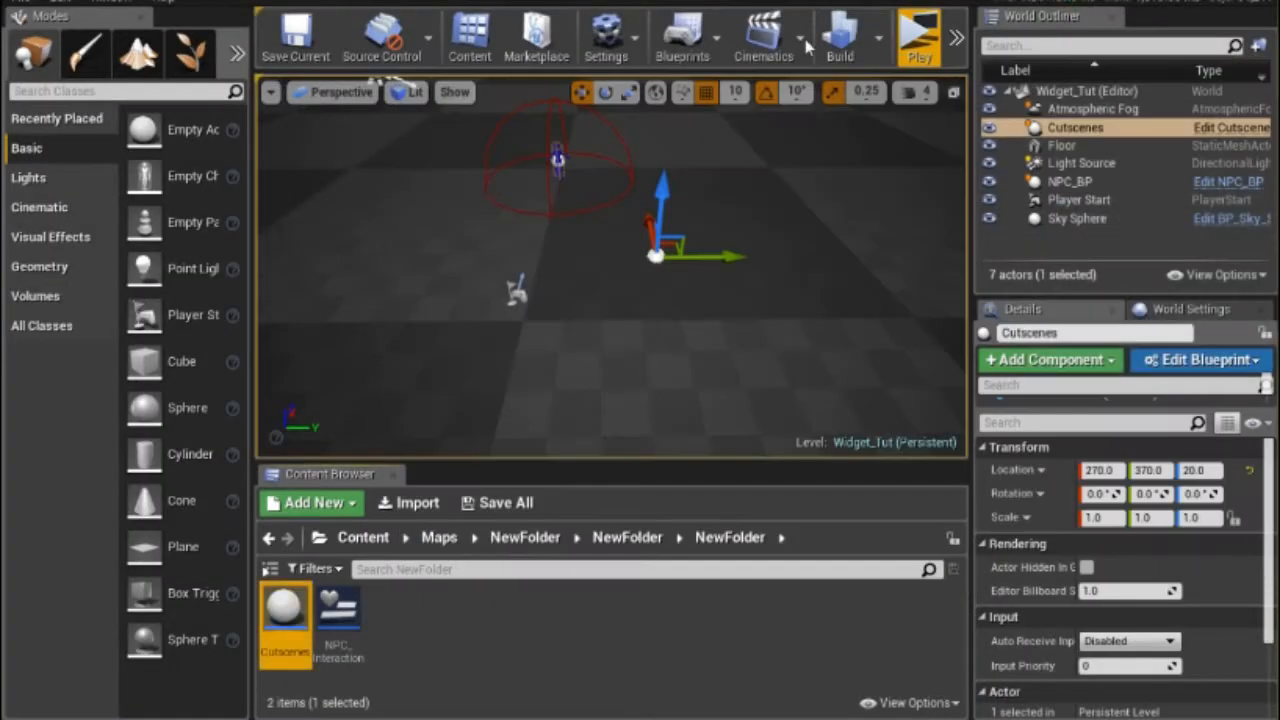
# Play the level, walk up to the NPC, open the interaction widget and test Greet several times before ending the session
pyautogui.click(924, 36)
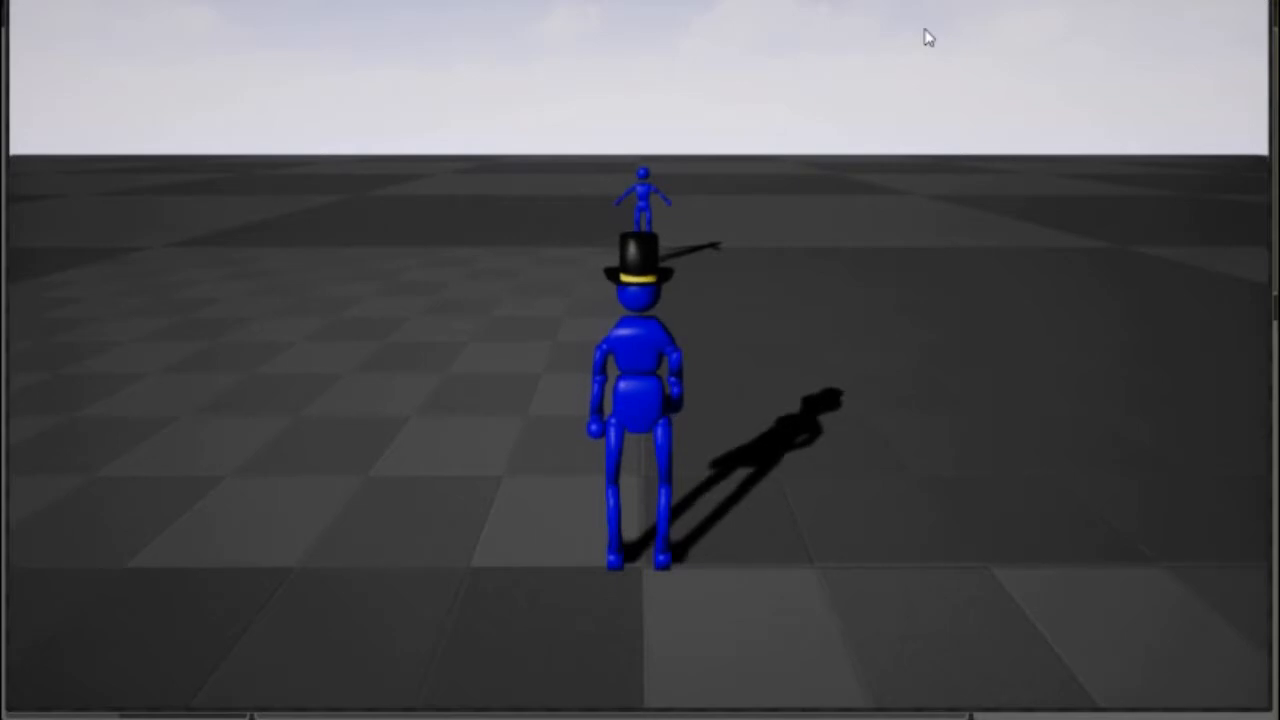
pyautogui.press('w')
pyautogui.press('e')
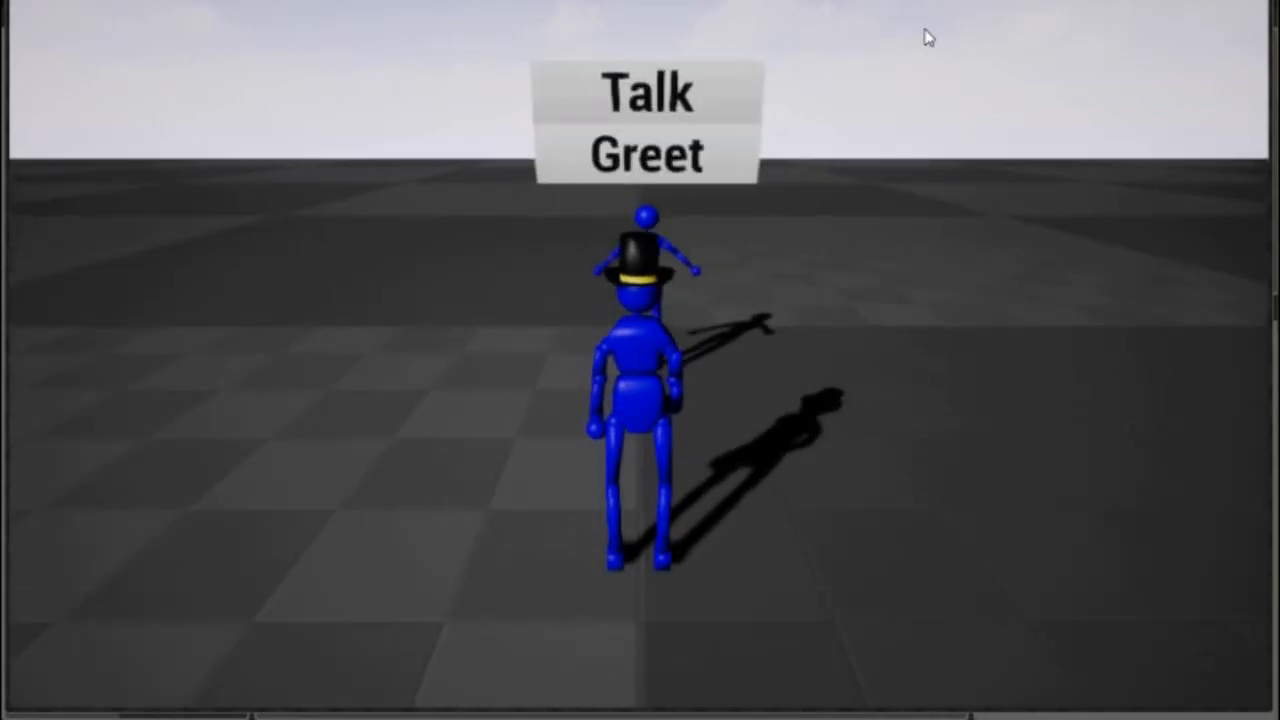
pyautogui.moveTo(786, 68); pyautogui.dragTo(866, 84)
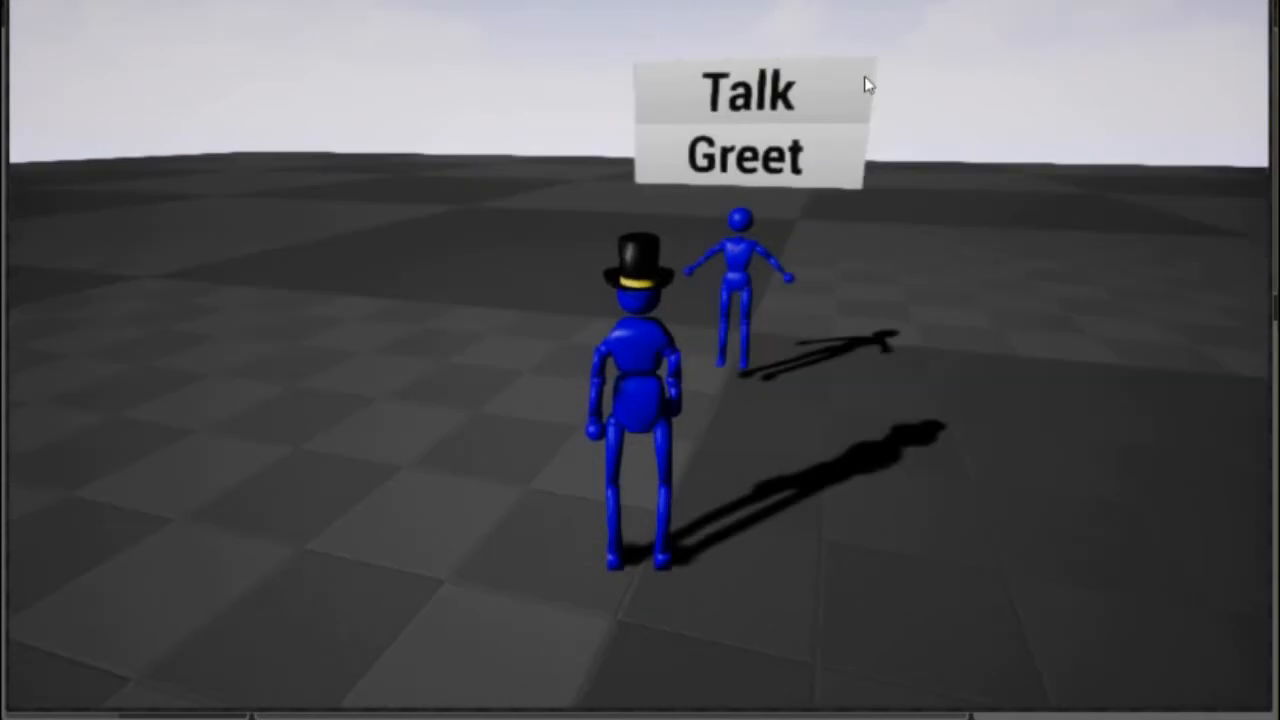
pyautogui.click(775, 170)
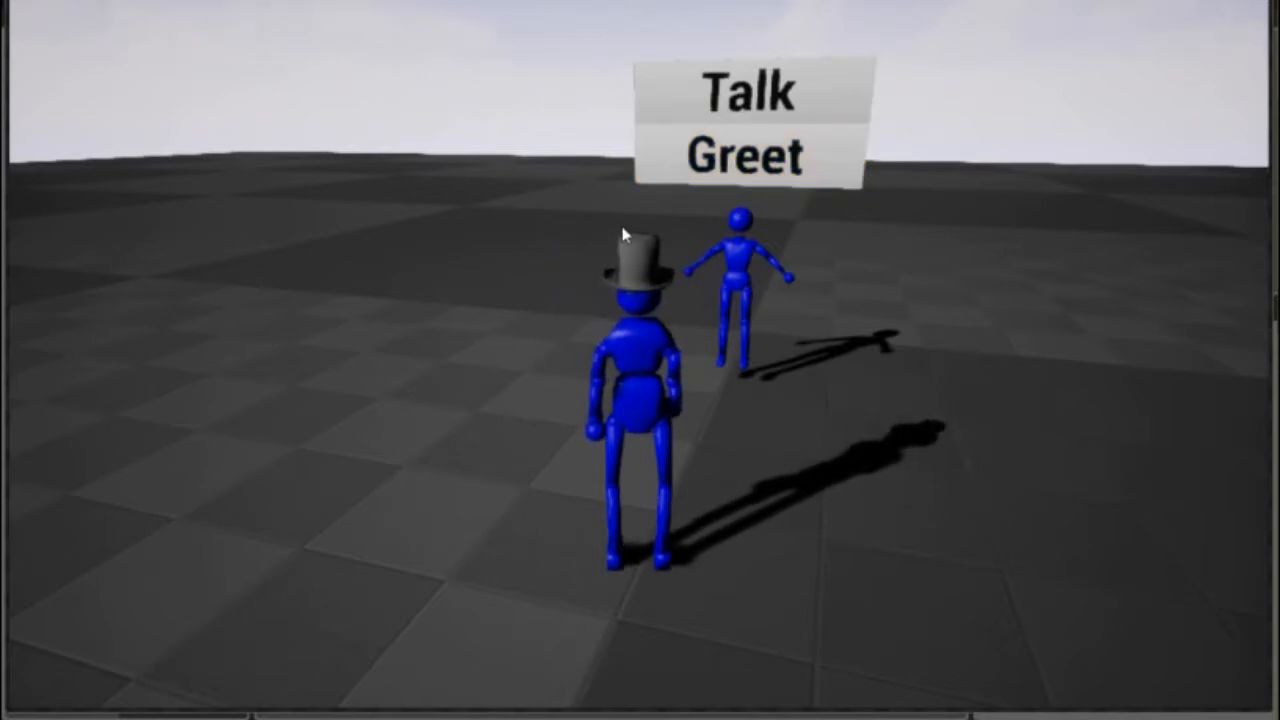
pyautogui.click(775, 160)
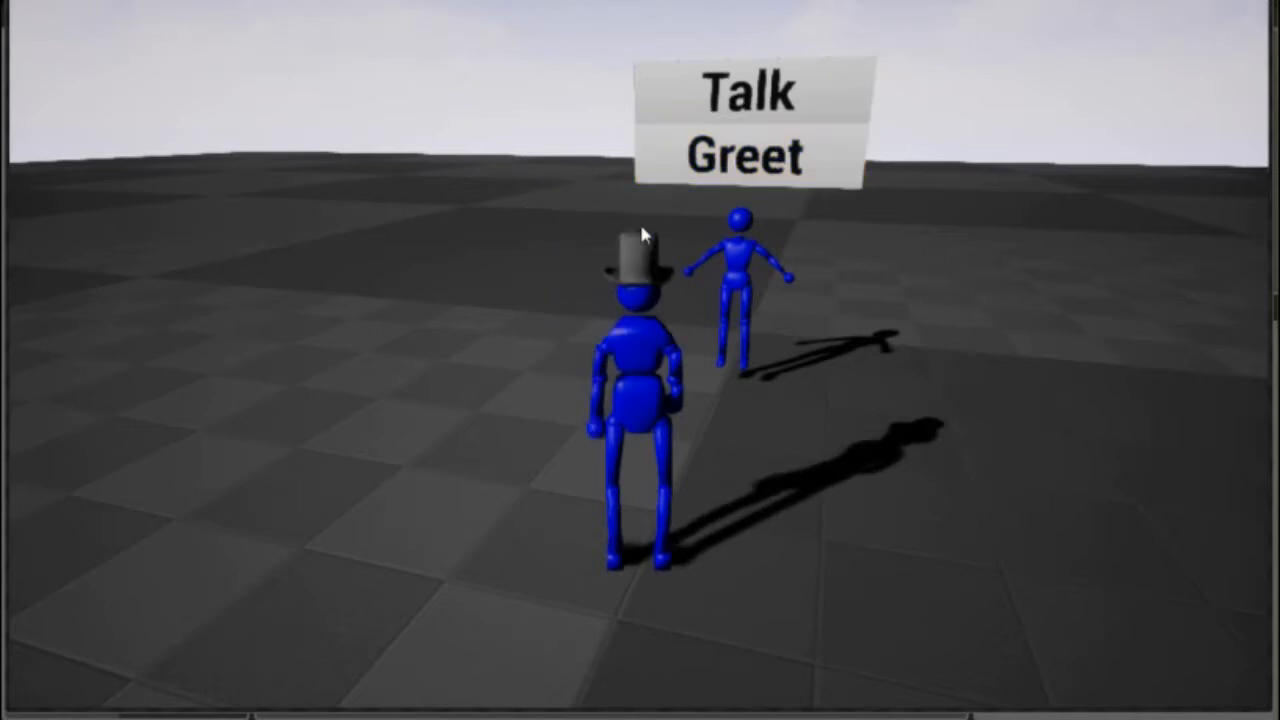
pyautogui.click(743, 160)
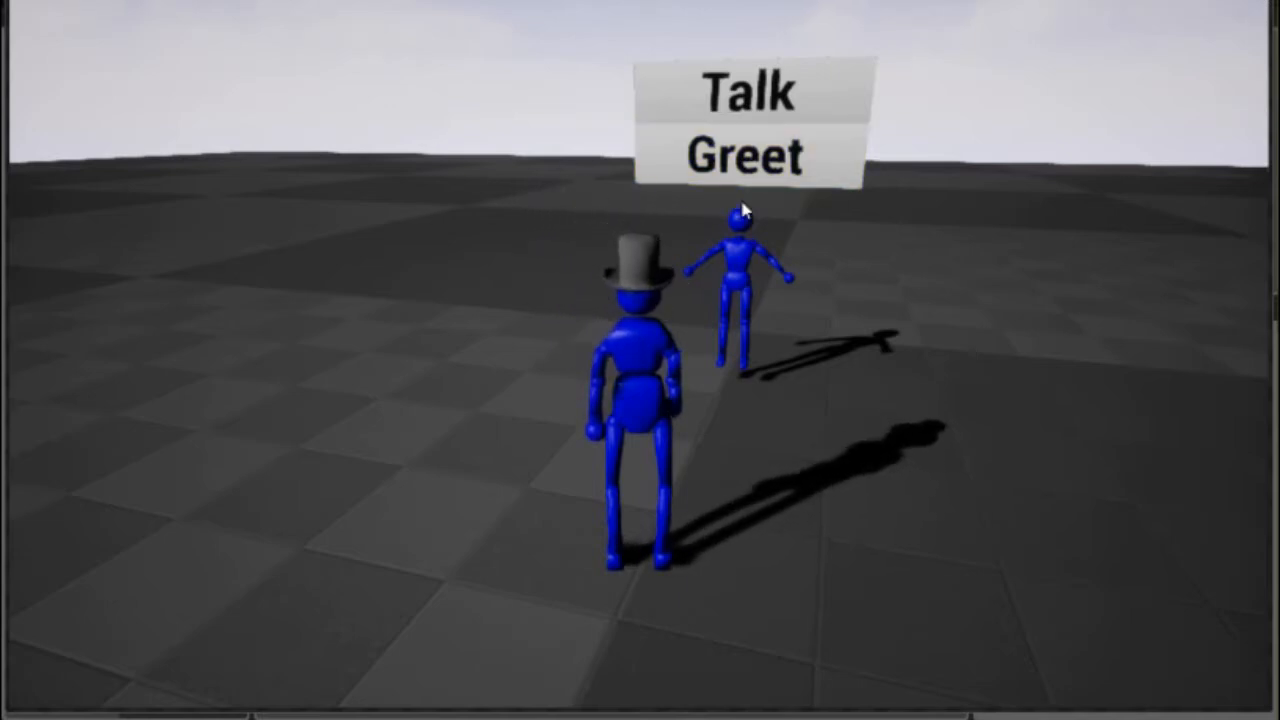
pyautogui.click(733, 167)
pyautogui.press('Escape')
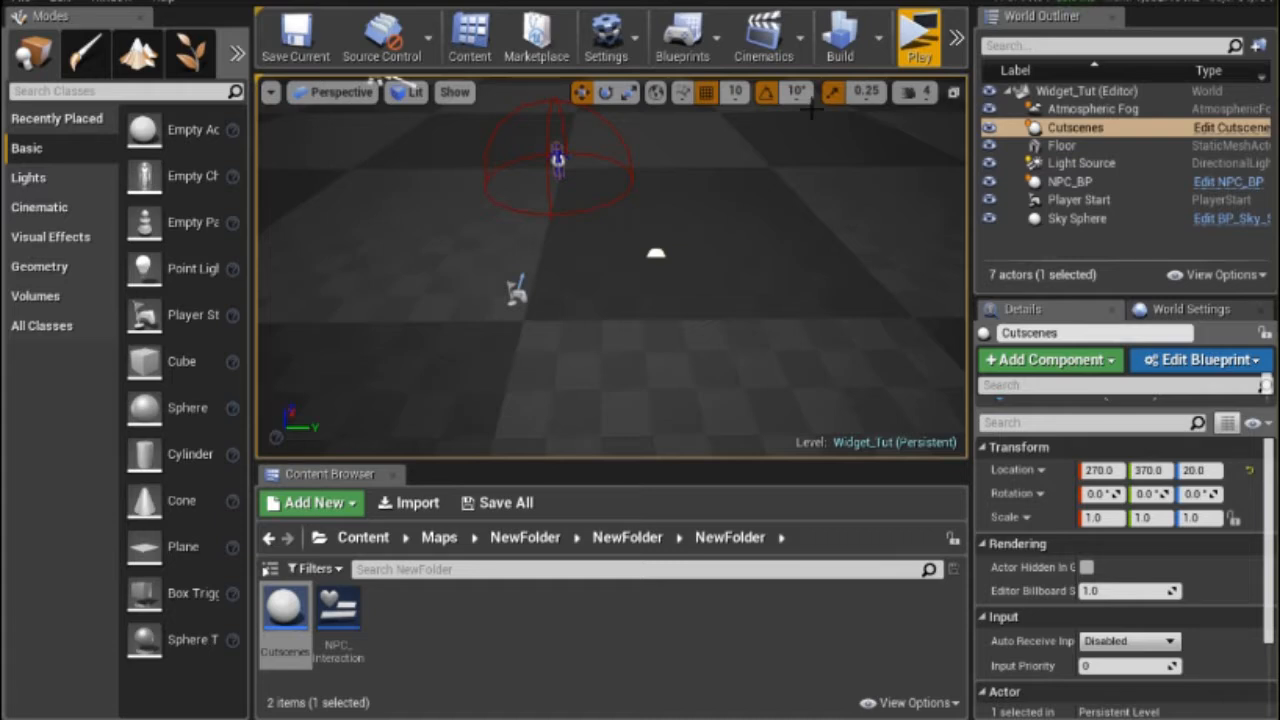
# Place a Cine Camera Actor on the floor beside the NPC at about X 860, Y 620, Z 20
pyautogui.click(75, 219)
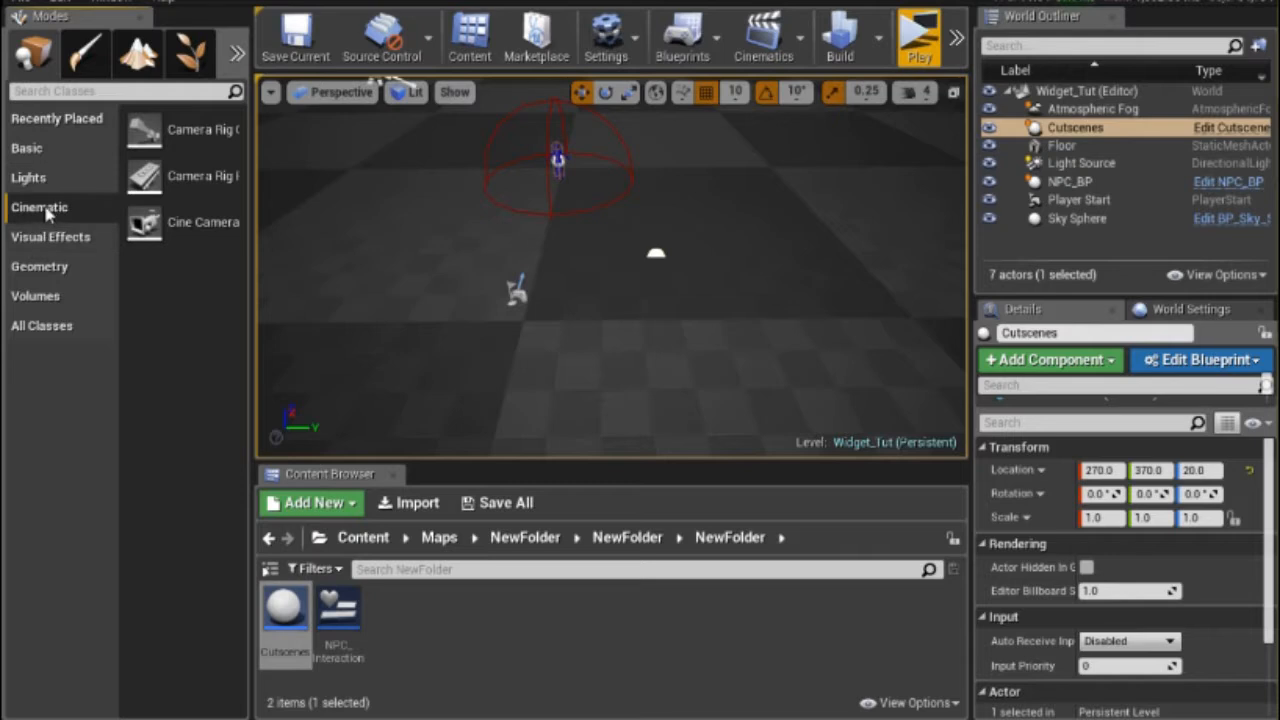
pyautogui.click(84, 52)
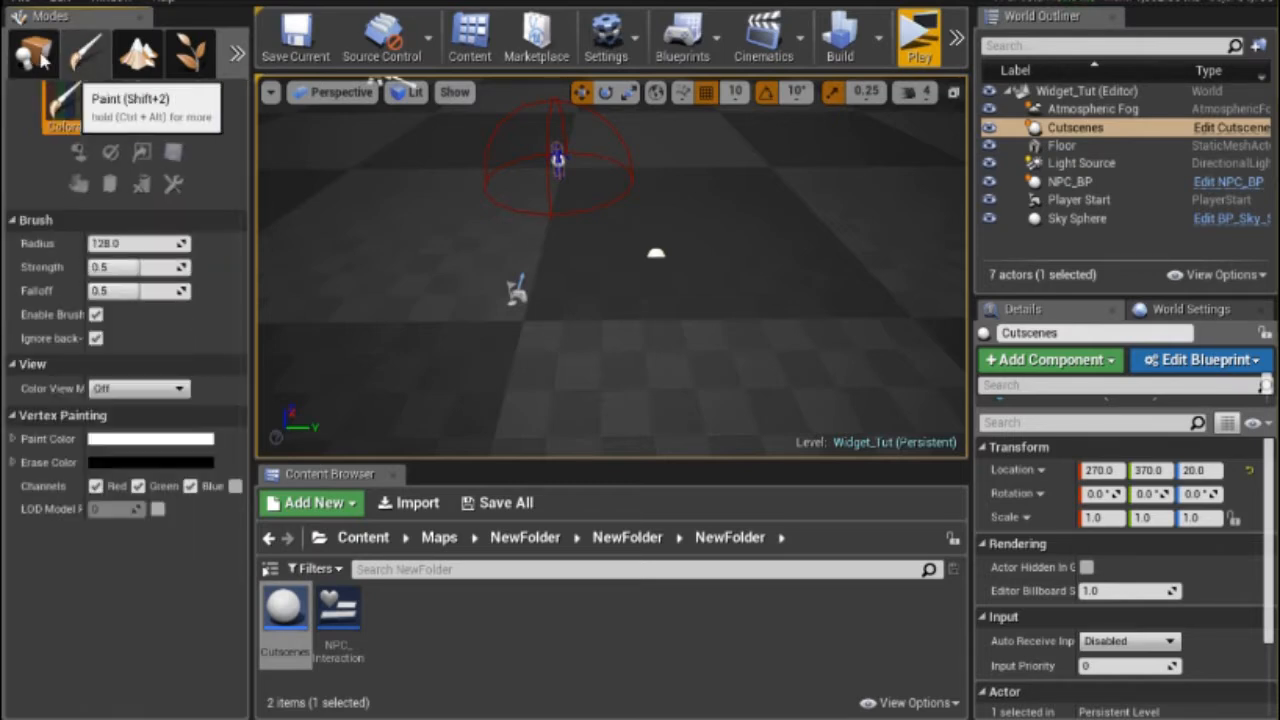
pyautogui.click(40, 60)
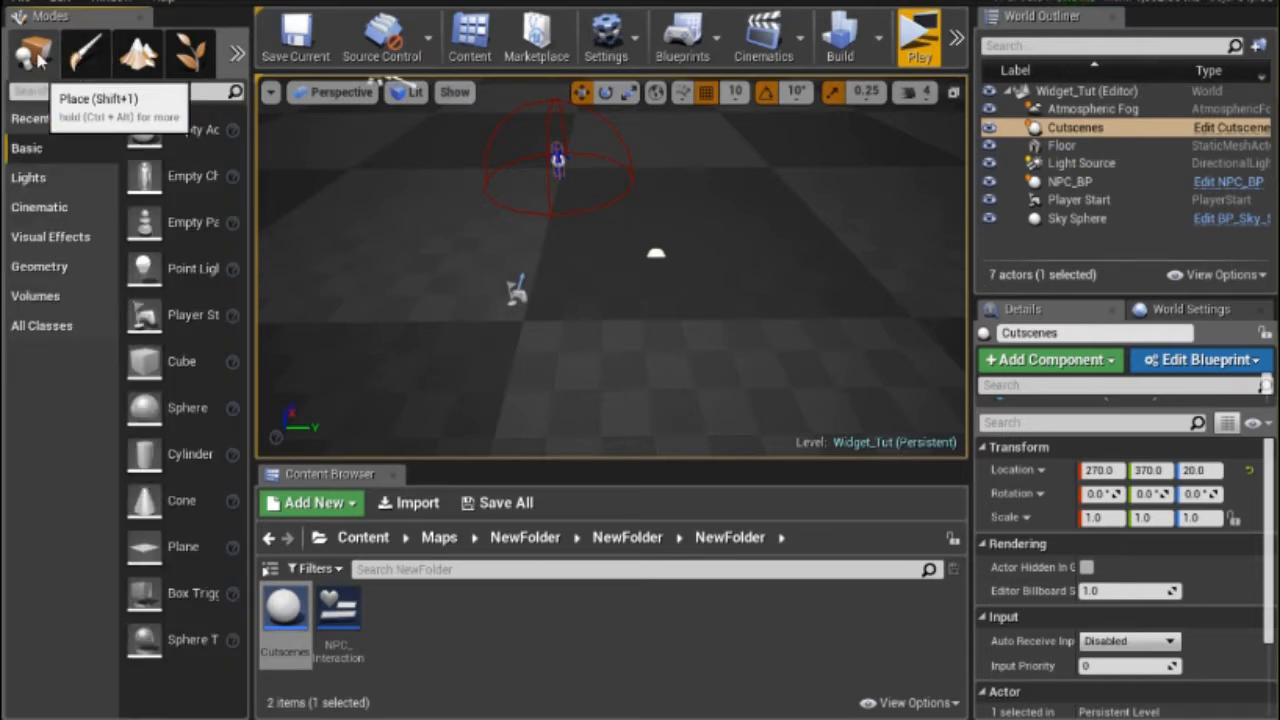
pyautogui.click(40, 207)
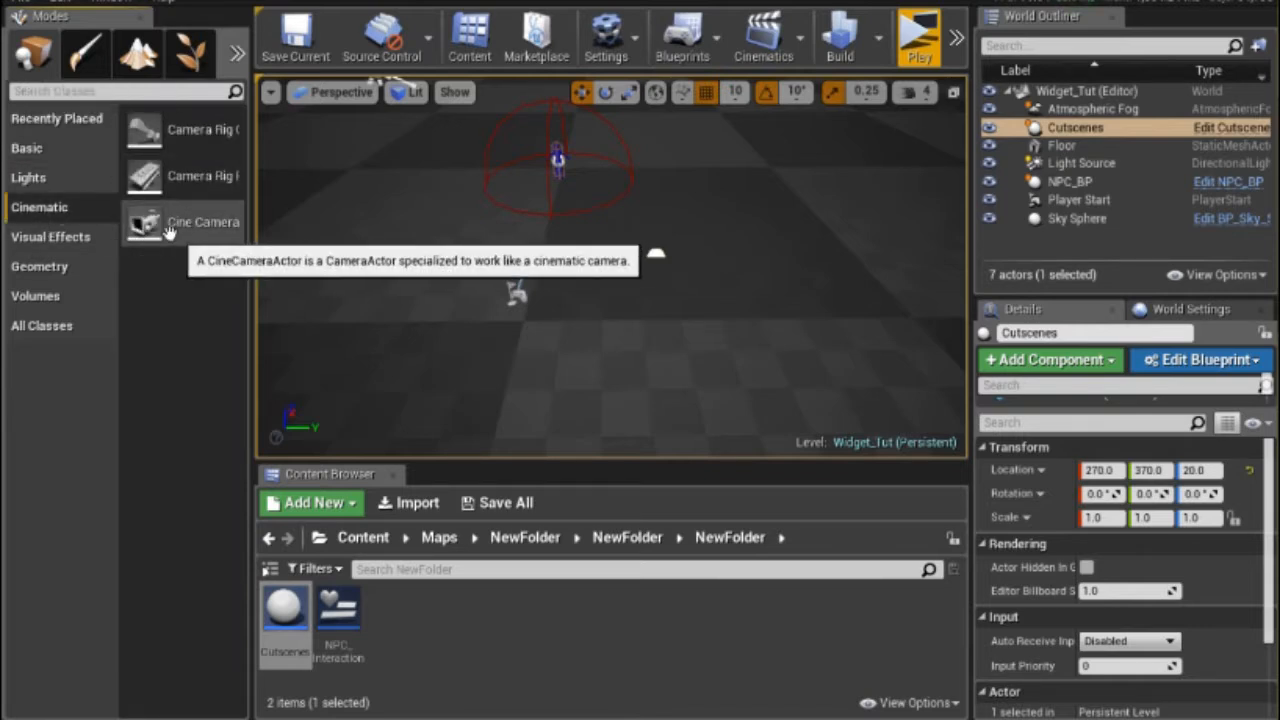
pyautogui.moveTo(168, 232); pyautogui.dragTo(698, 179)
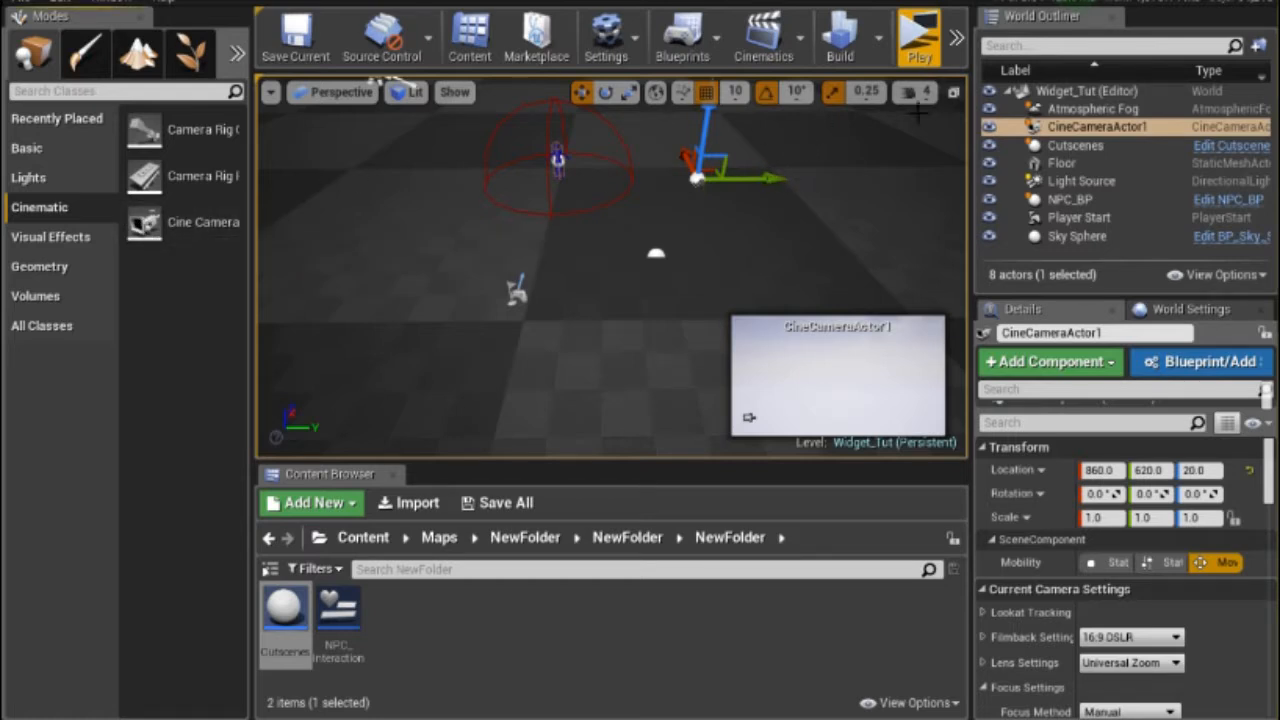
# Raise CineCameraActor1 to a Location Z of 100 and set its yaw to -90° so it faces the NPC
pyautogui.click(1066, 130)
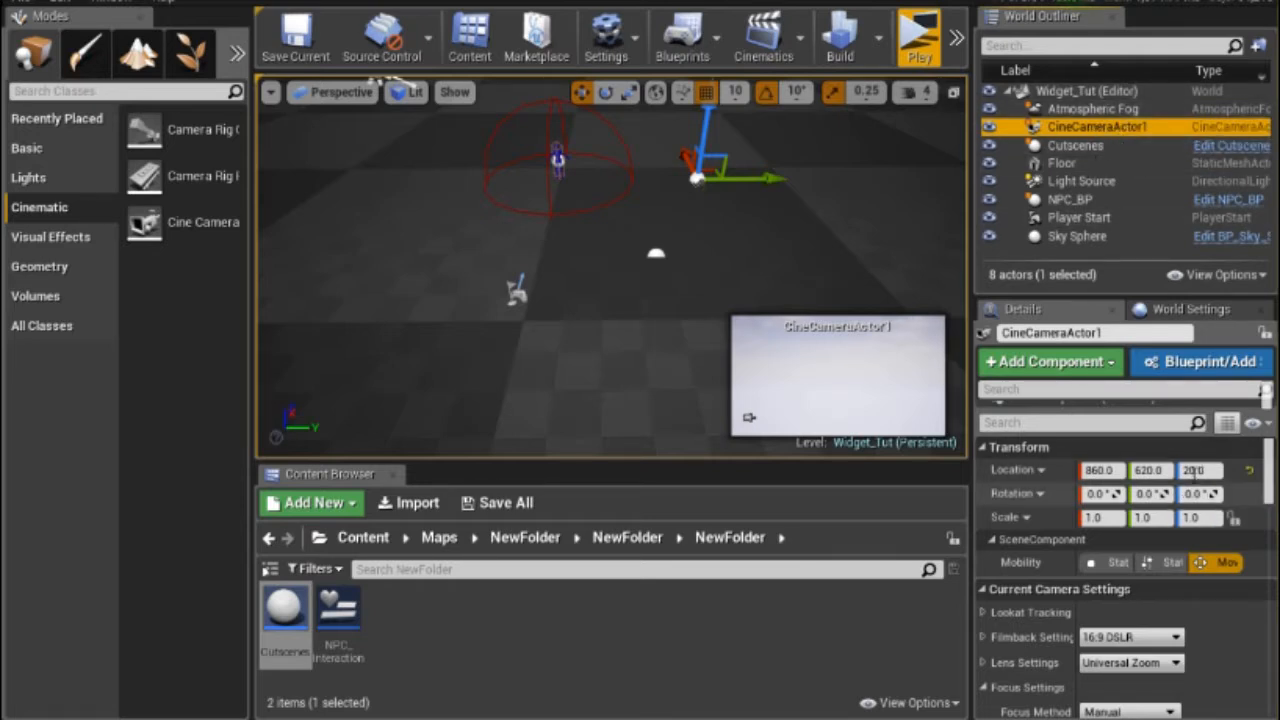
pyautogui.click(1200, 470)
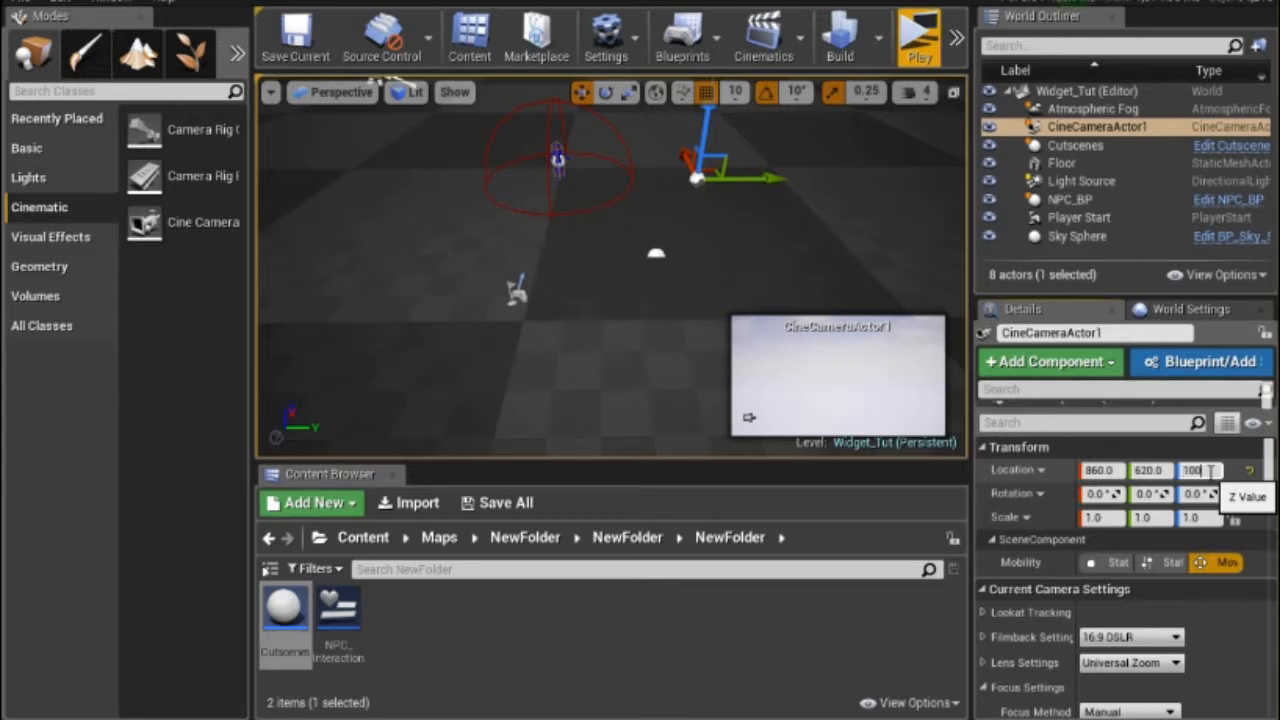
pyautogui.press('Return')
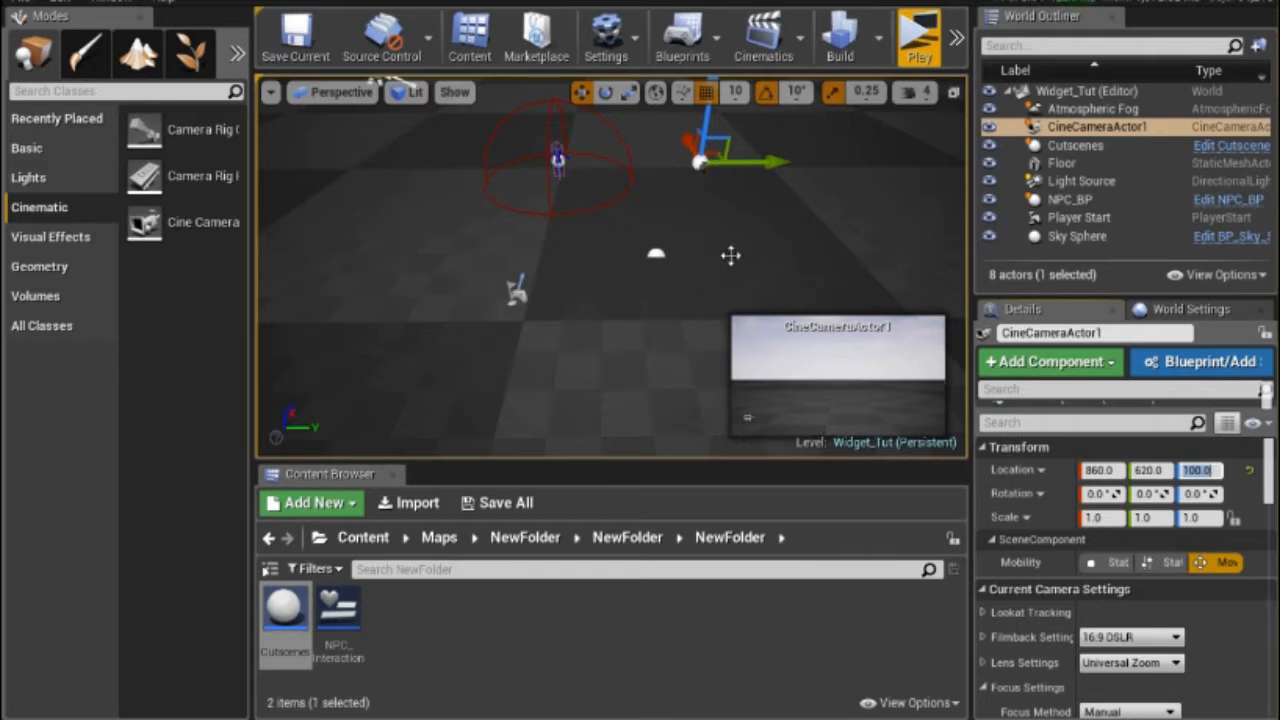
pyautogui.click(1194, 495)
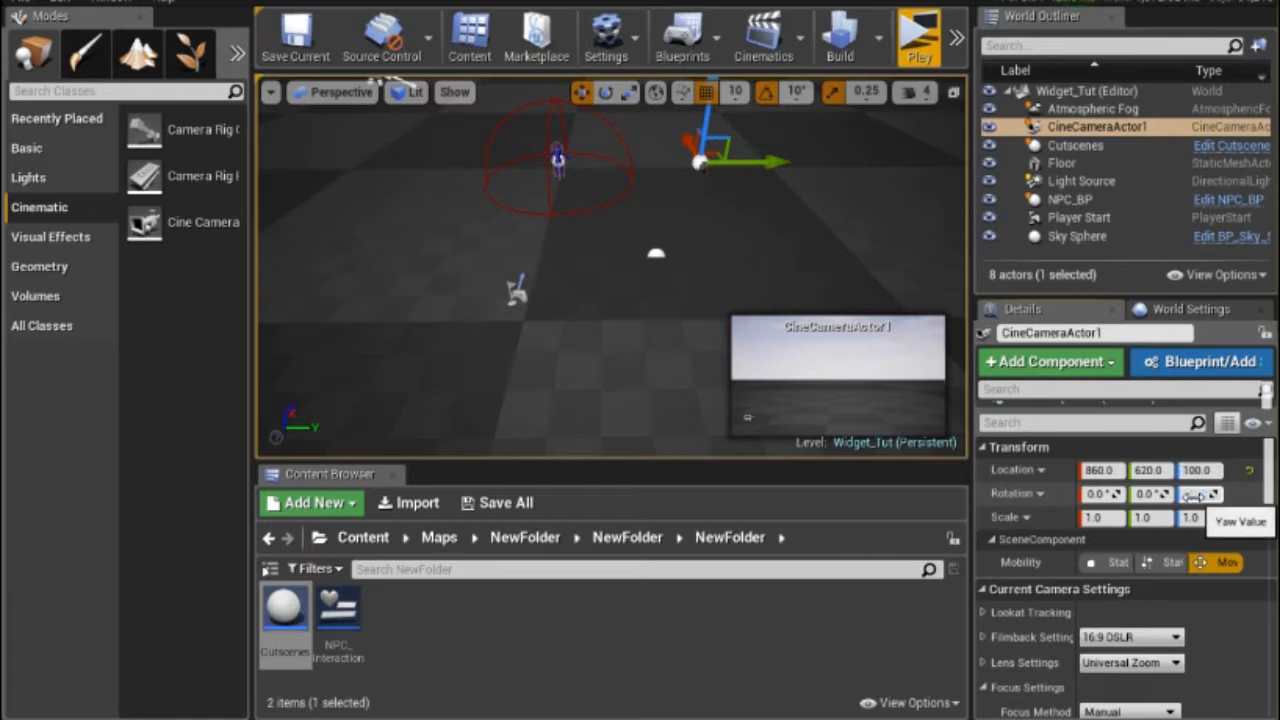
pyautogui.moveTo(1197, 495); pyautogui.dragTo(1199, 495)
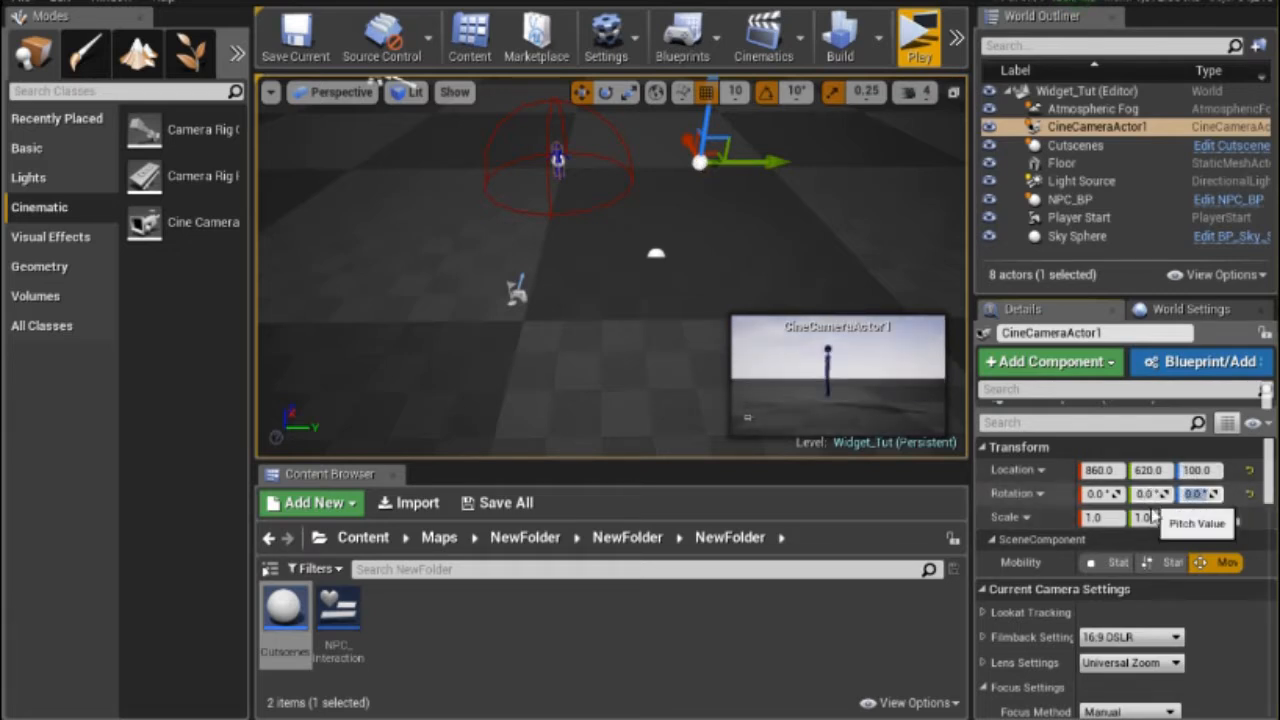
# Set CineCameraActor1's Location to X 700, Y 500 and Z 100
pyautogui.click(1156, 471)
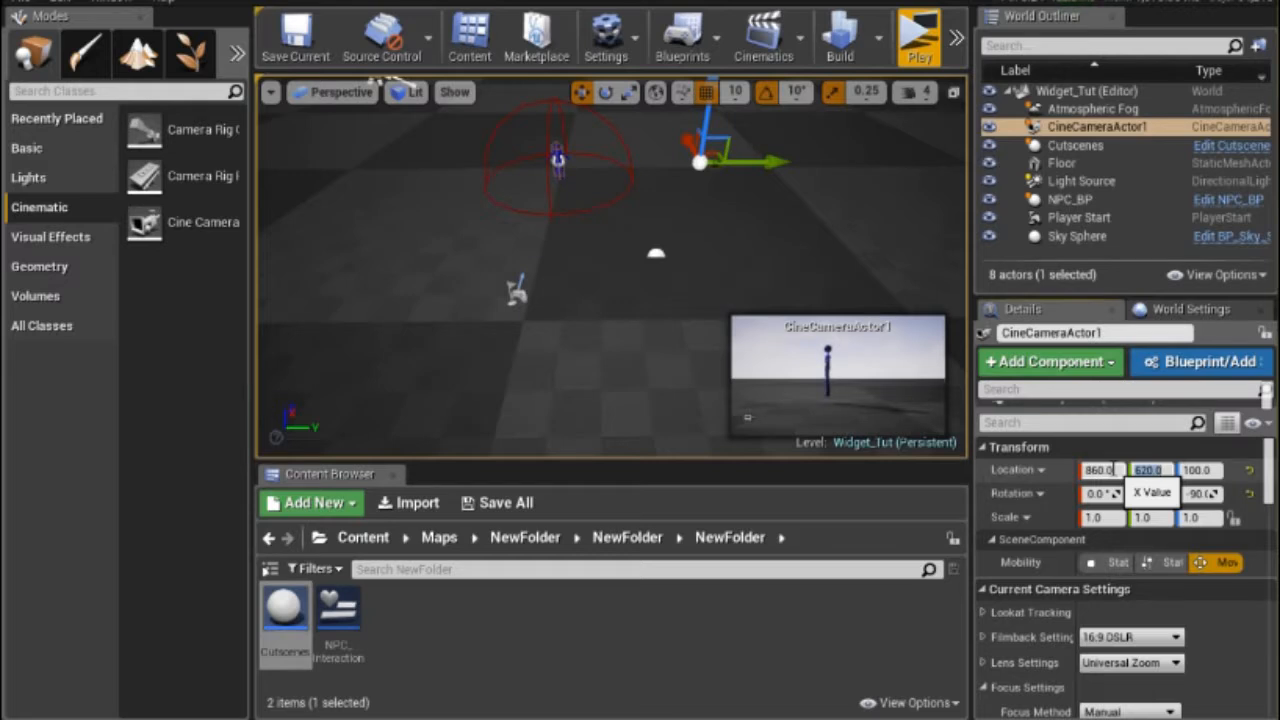
pyautogui.write('500')
pyautogui.press('Return')
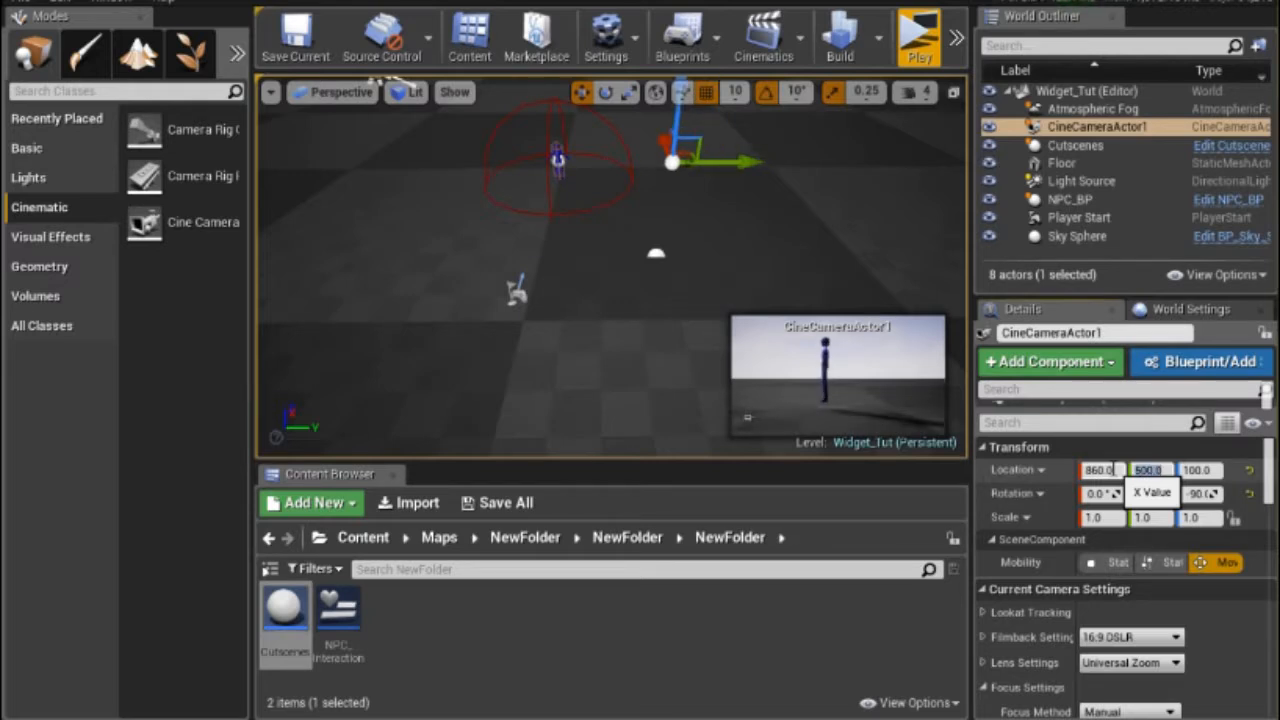
pyautogui.click(1122, 470)
pyautogui.write('700')
pyautogui.press('Return')
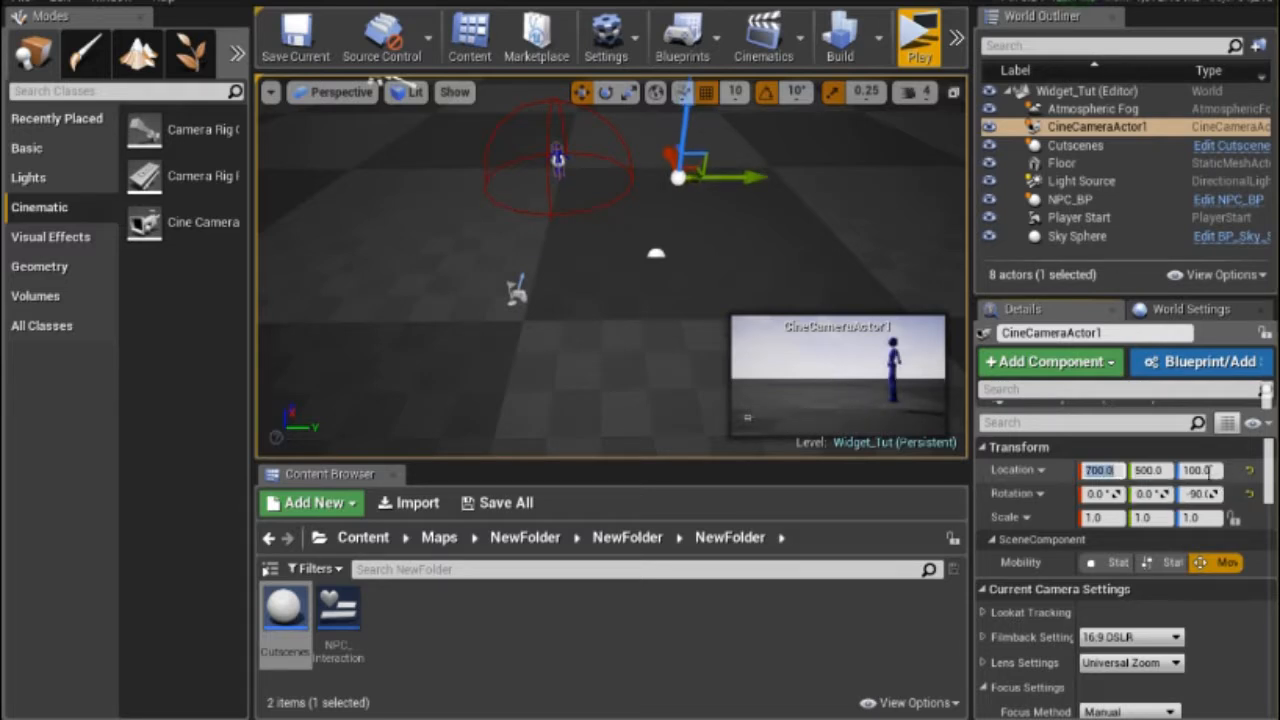
pyautogui.click(1206, 470)
pyautogui.write('1')
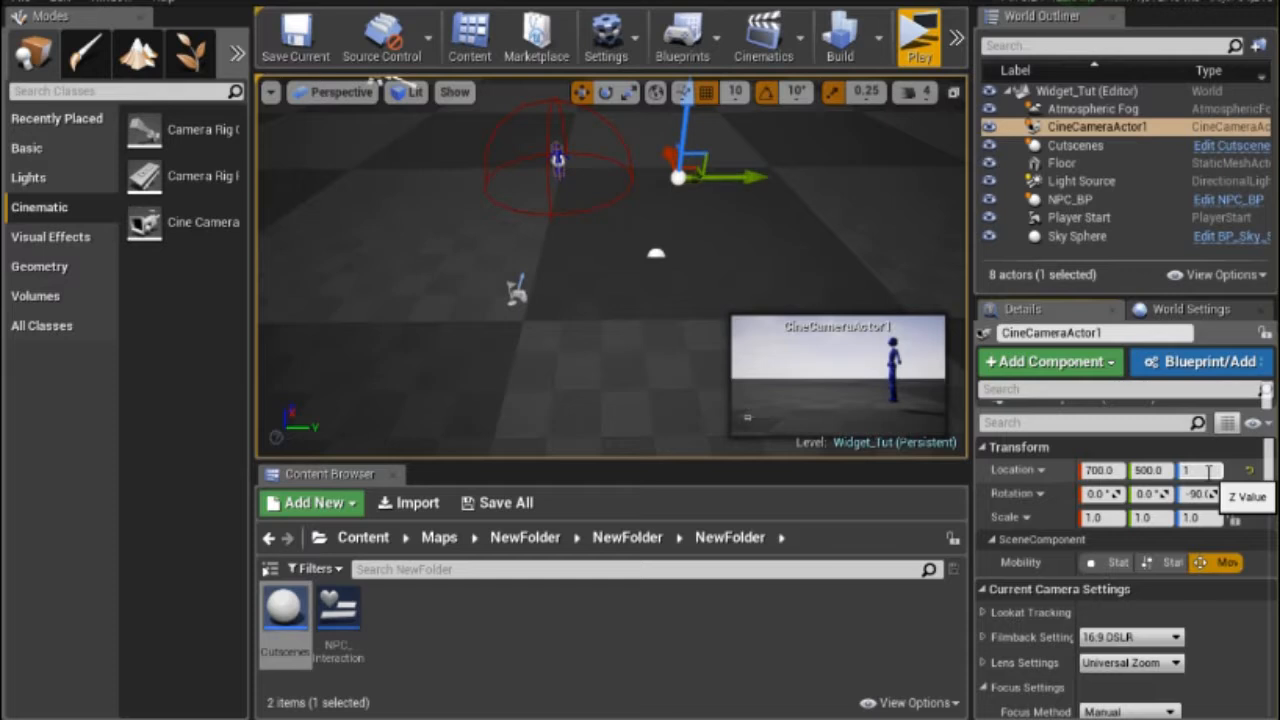
pyautogui.write('00')
pyautogui.press('Return')
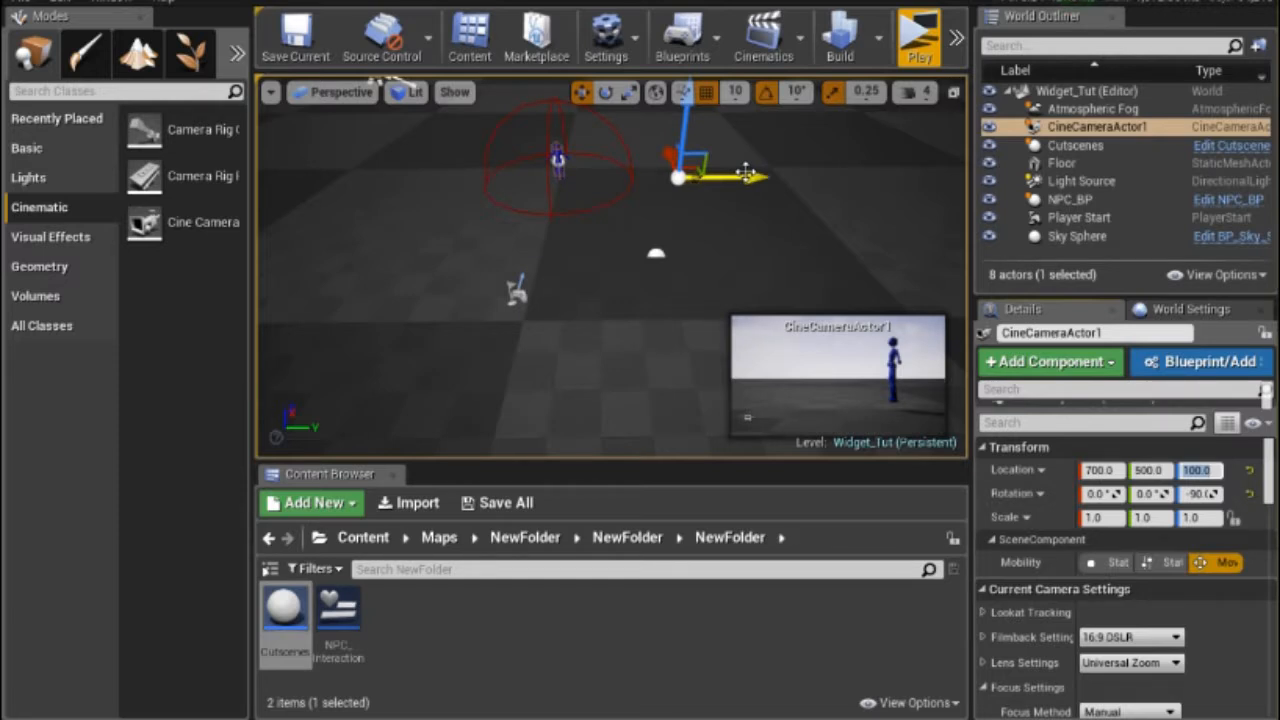
# Play the level and walk the character around in front of the NPC to judge the camera framing, ending the session when done
pyautogui.click(916, 29)
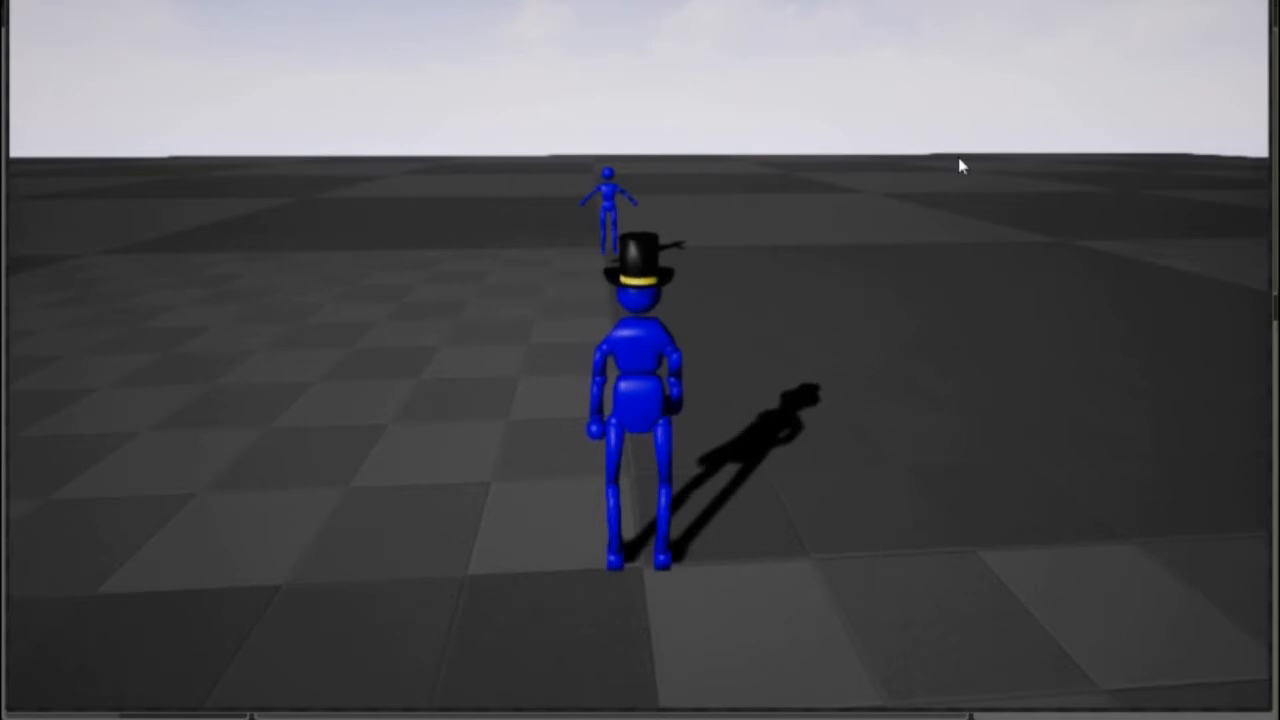
pyautogui.press('s')
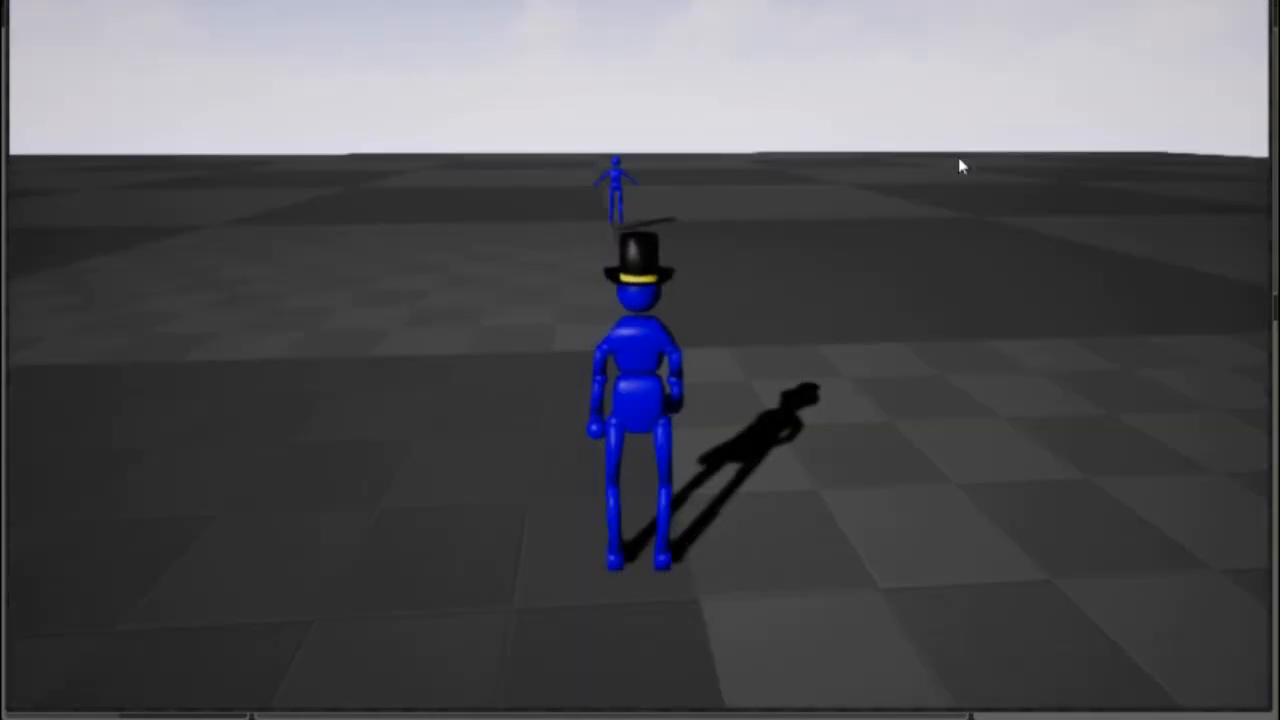
pyautogui.press('w')
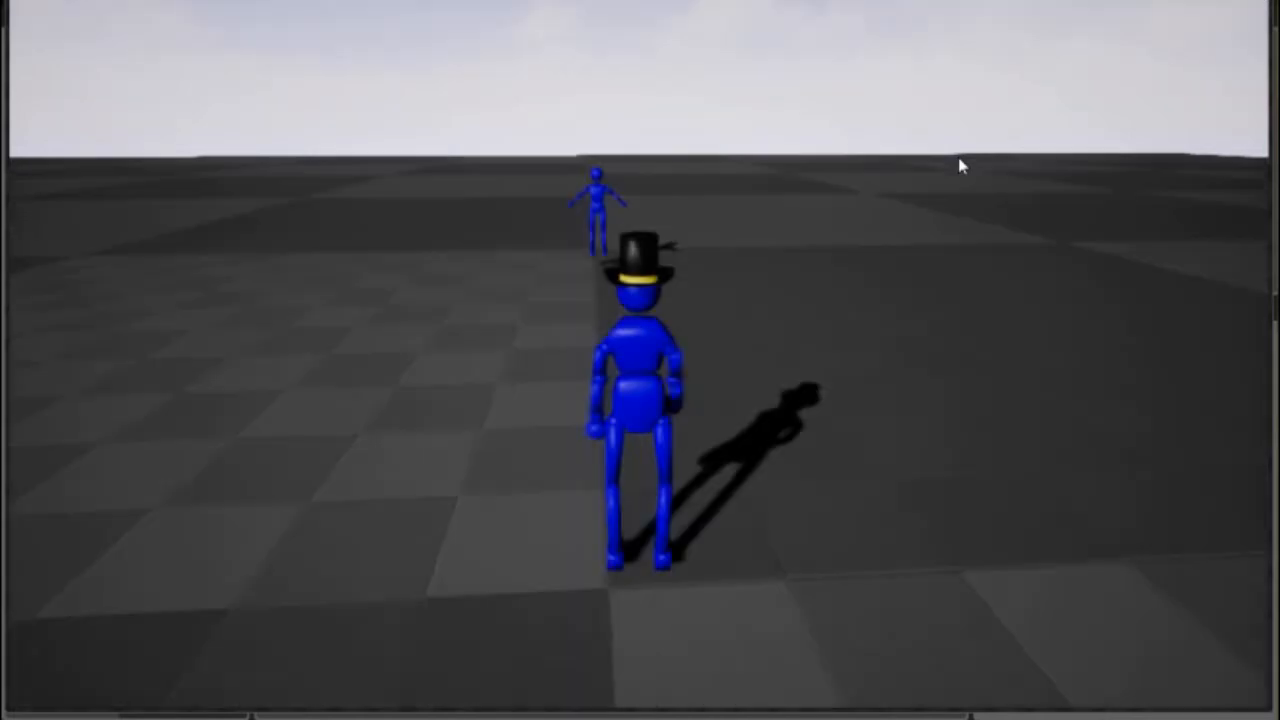
pyautogui.press('d')
pyautogui.press('w')
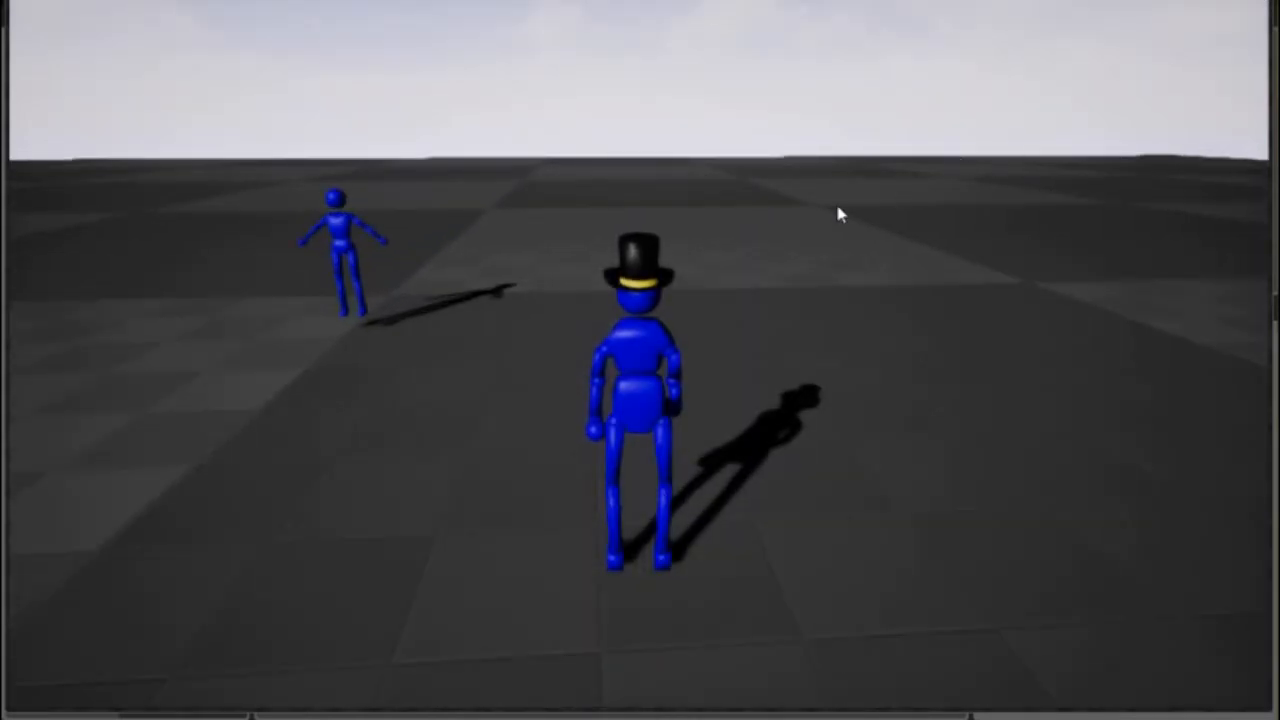
pyautogui.press('a')
pyautogui.press('a')
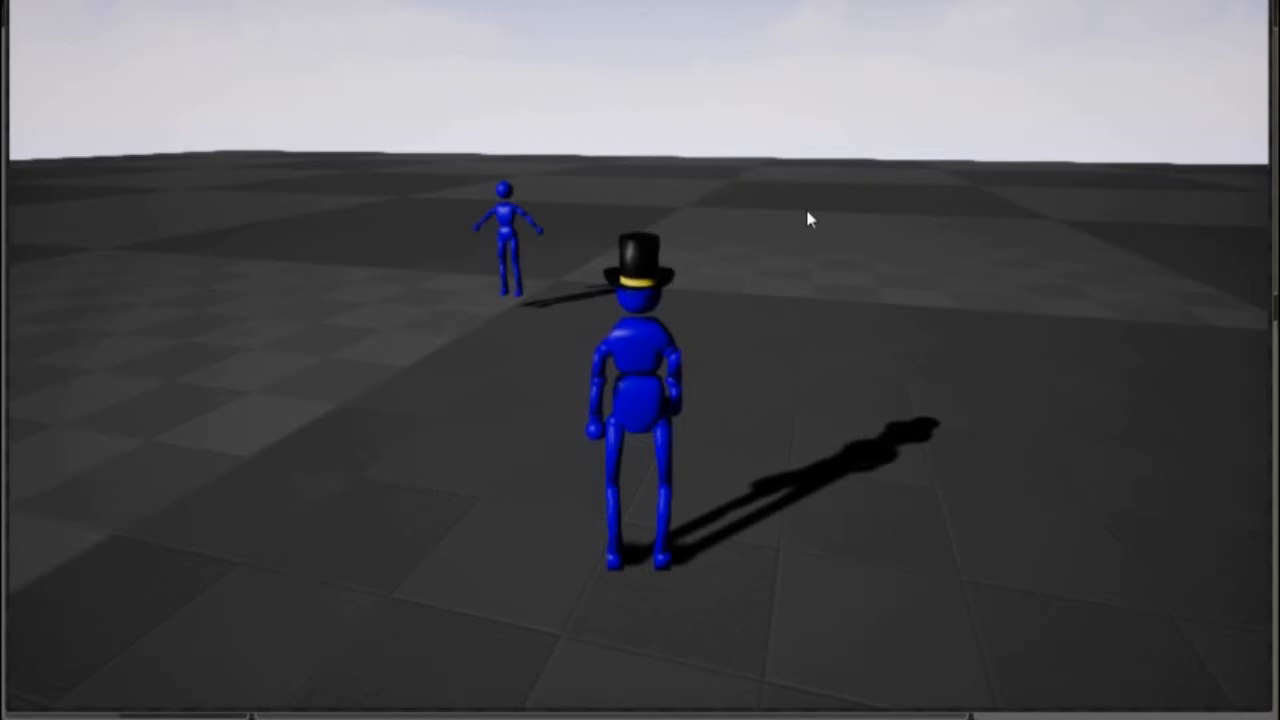
pyautogui.press('Escape')
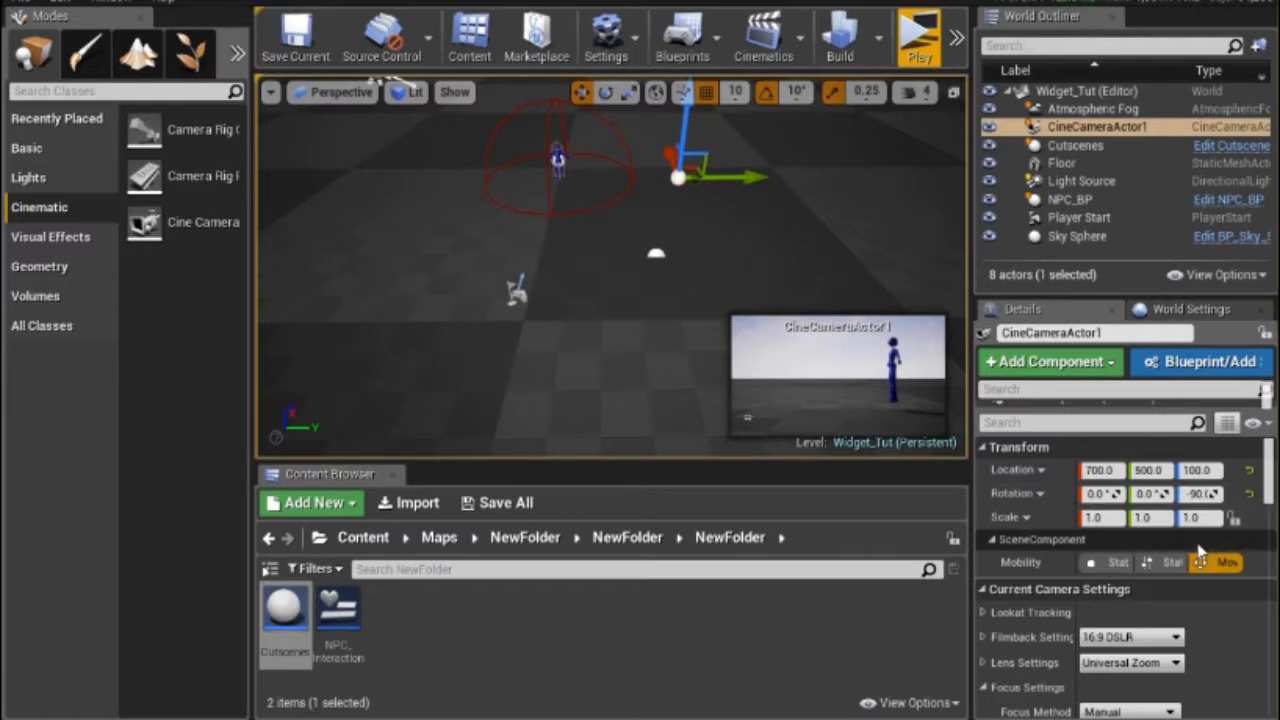
# Set CineCameraActor1's focus method to Tracking with NPC_BP as the actor to track
pyautogui.scroll(-3, 1187, 568)
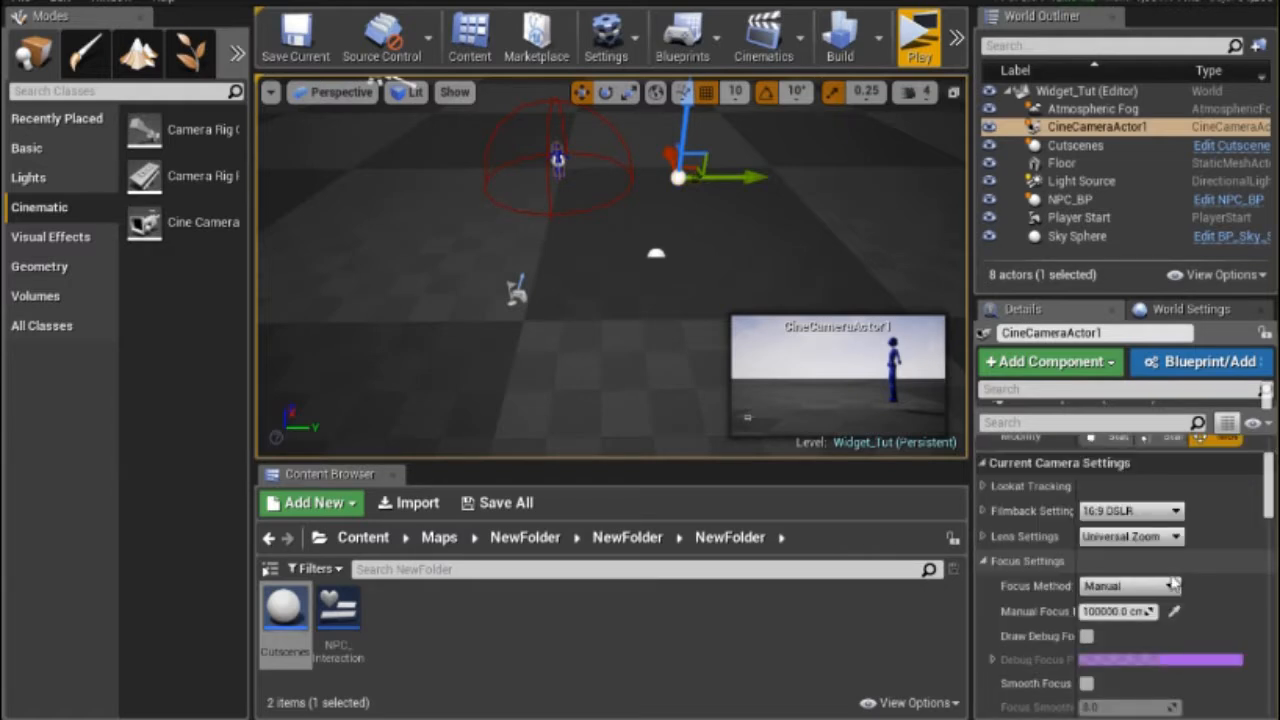
pyautogui.click(1167, 586)
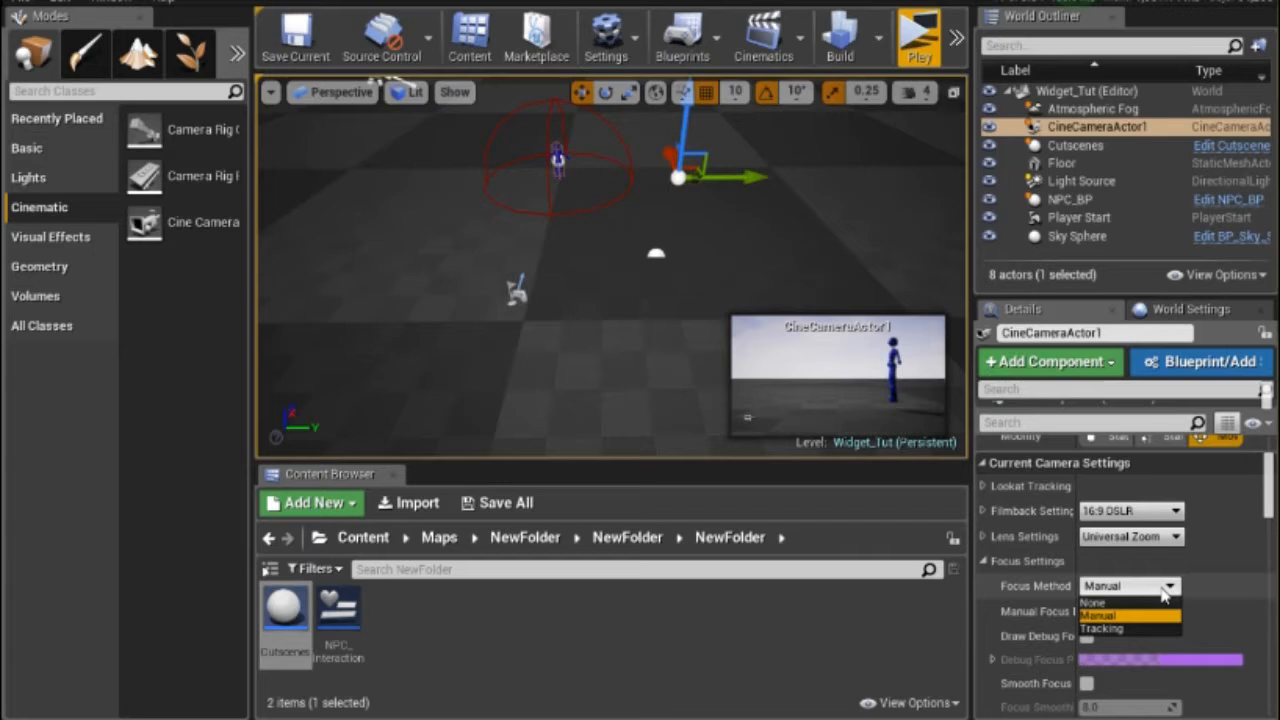
pyautogui.click(1117, 630)
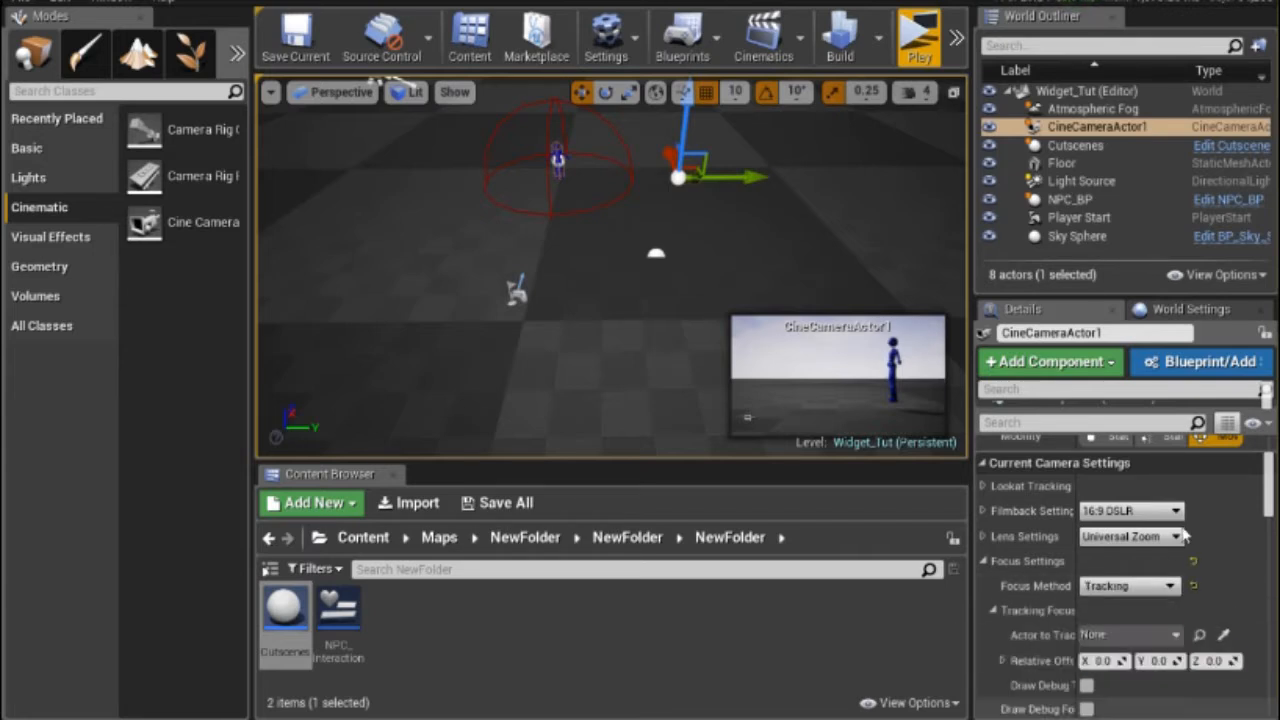
pyautogui.click(1162, 636)
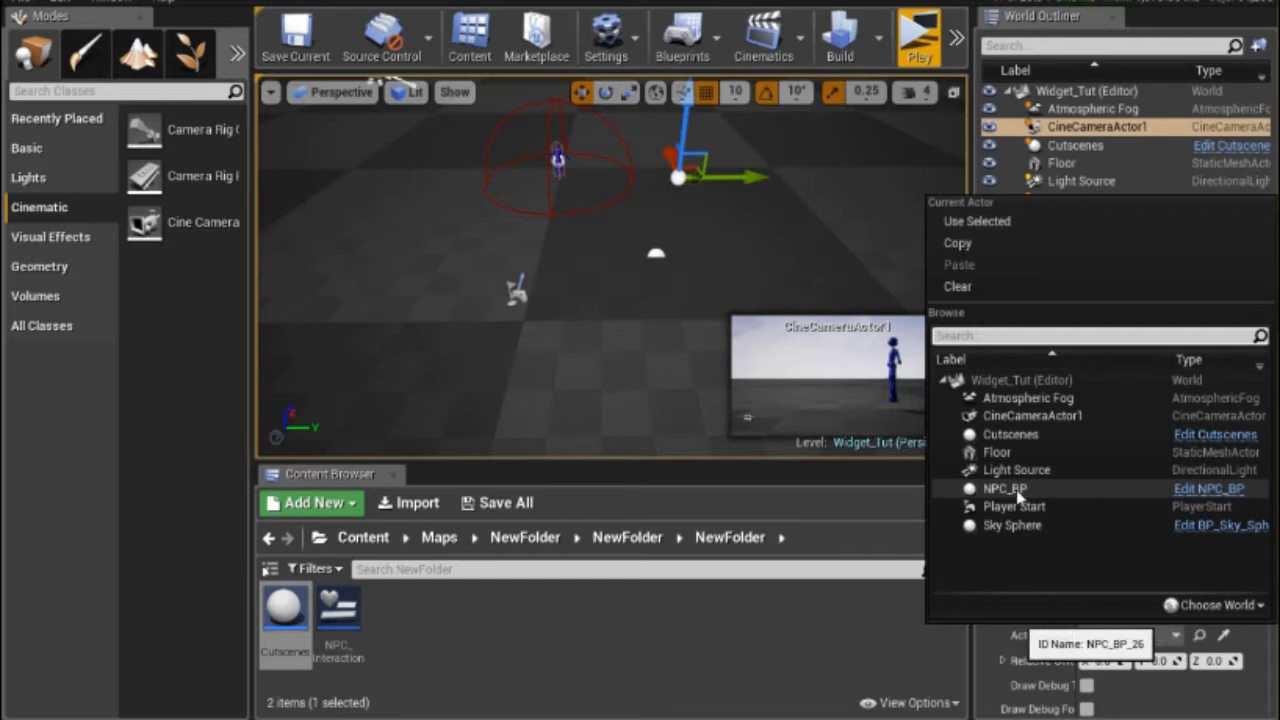
pyautogui.click(1046, 487)
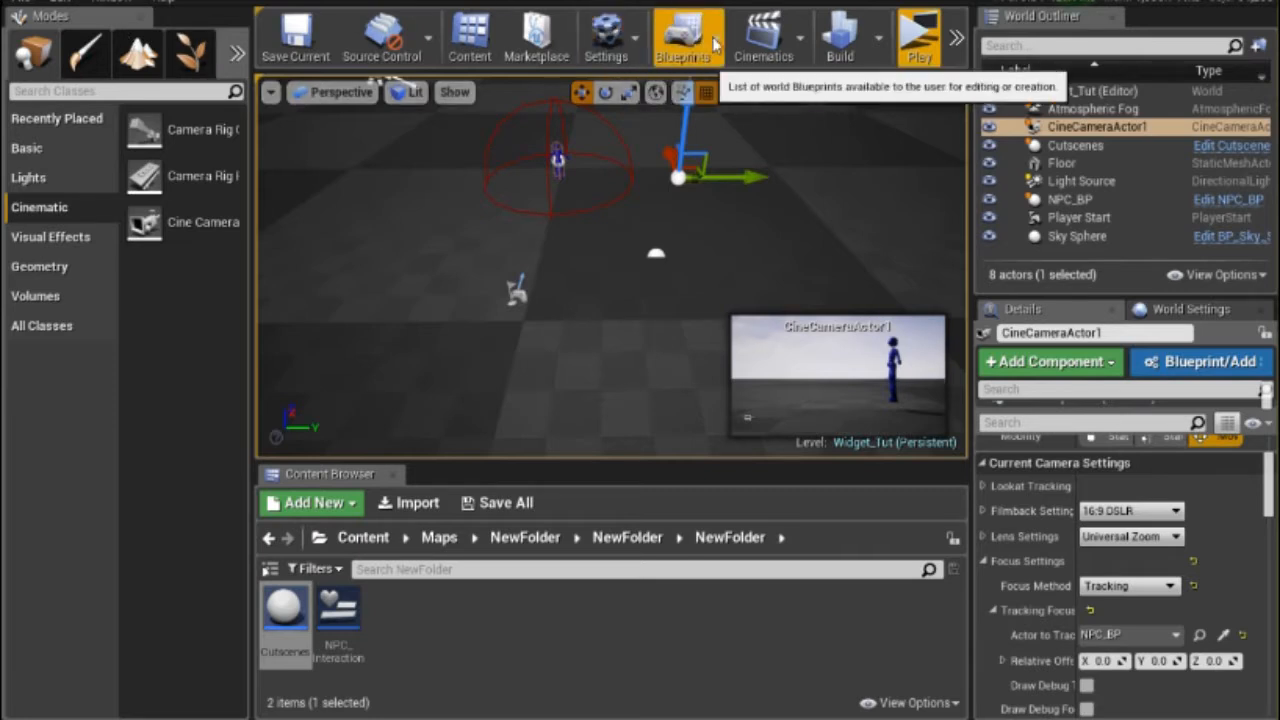
# Open the Level Blueprint at its unconnected Event Tick node and cancel the pending autosave
pyautogui.click(682, 40)
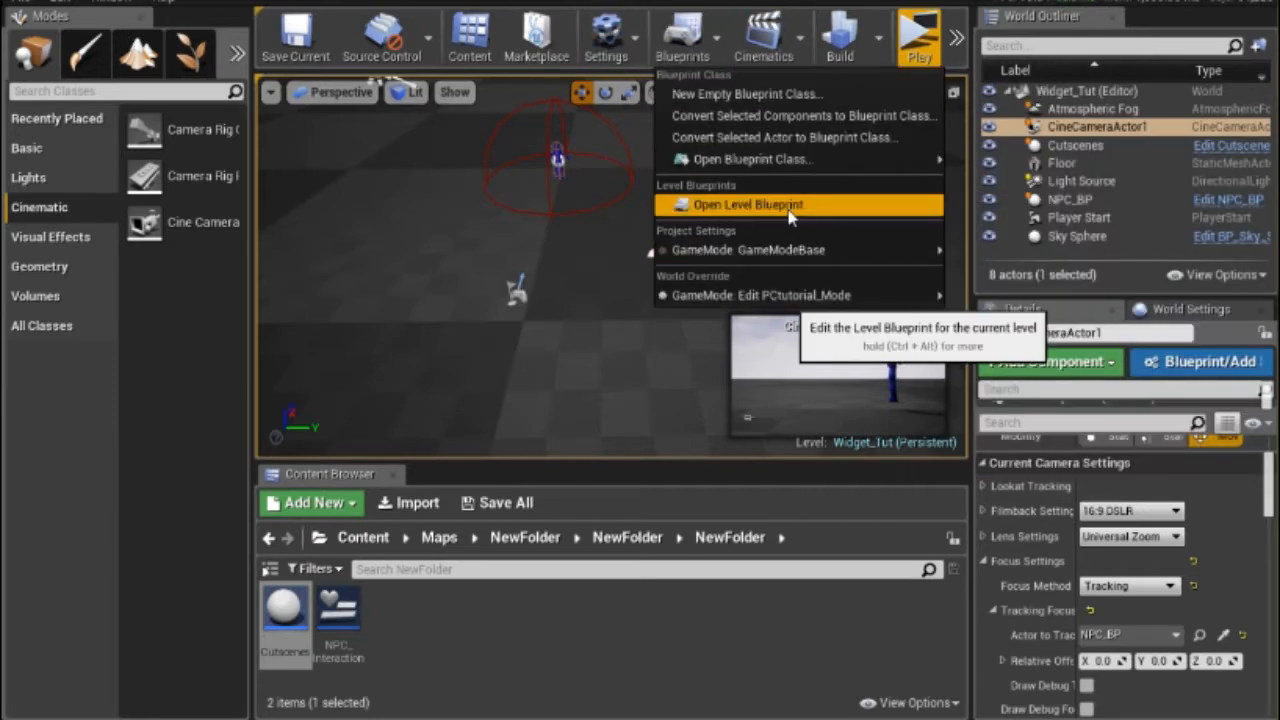
pyautogui.click(786, 206)
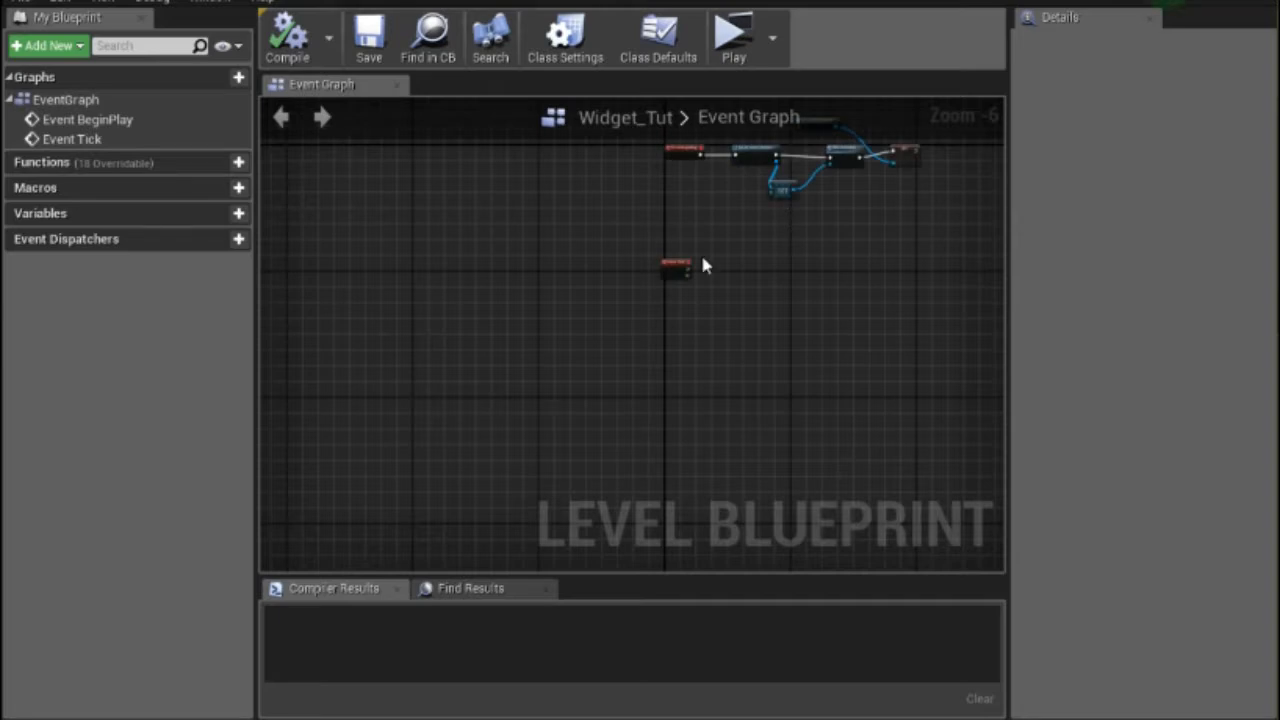
pyautogui.scroll(4, 710, 238)
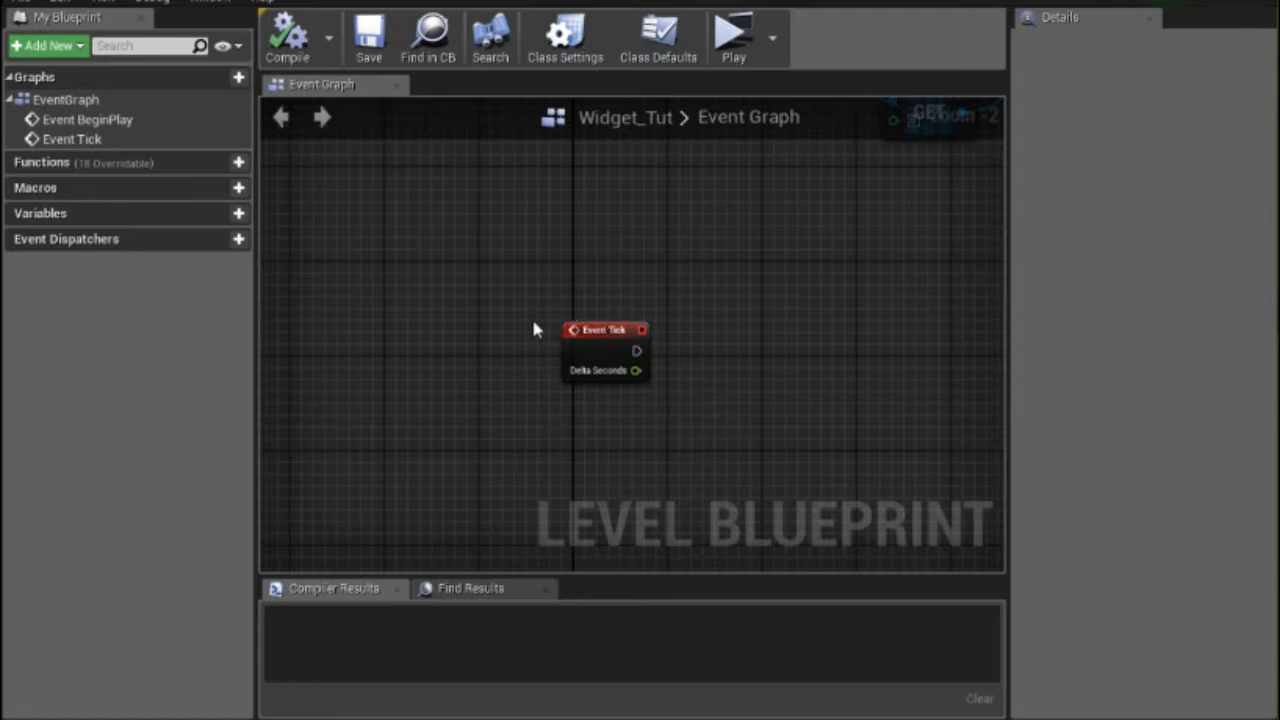
pyautogui.scroll(-5, 543, 313)
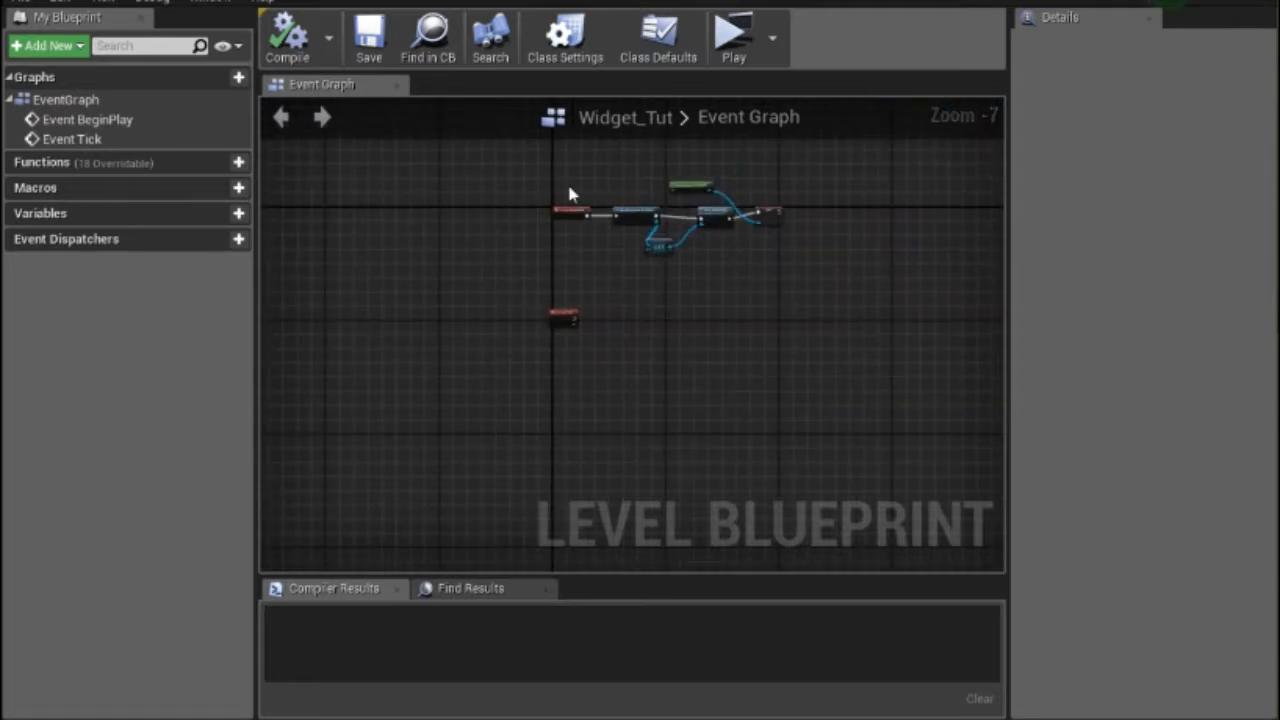
pyautogui.scroll(4, 569, 197)
pyautogui.scroll(-1, 551, 446)
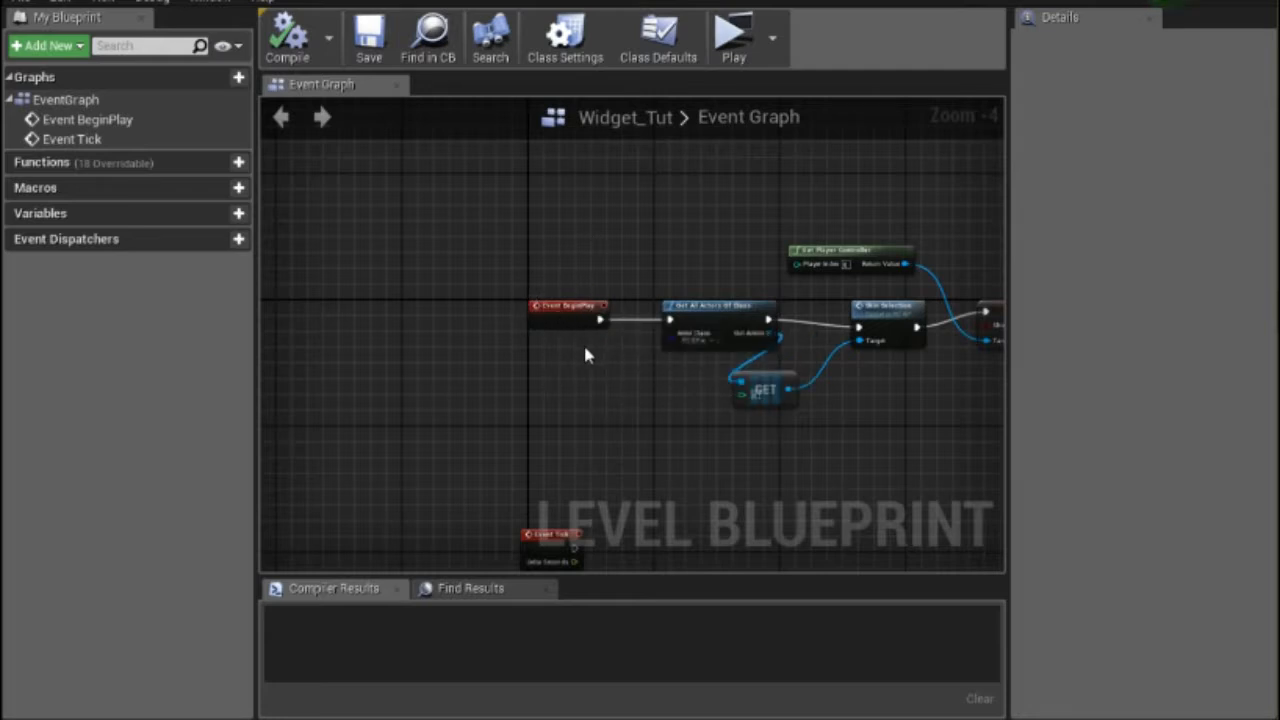
pyautogui.moveTo(596, 367); pyautogui.dragTo(657, 206)
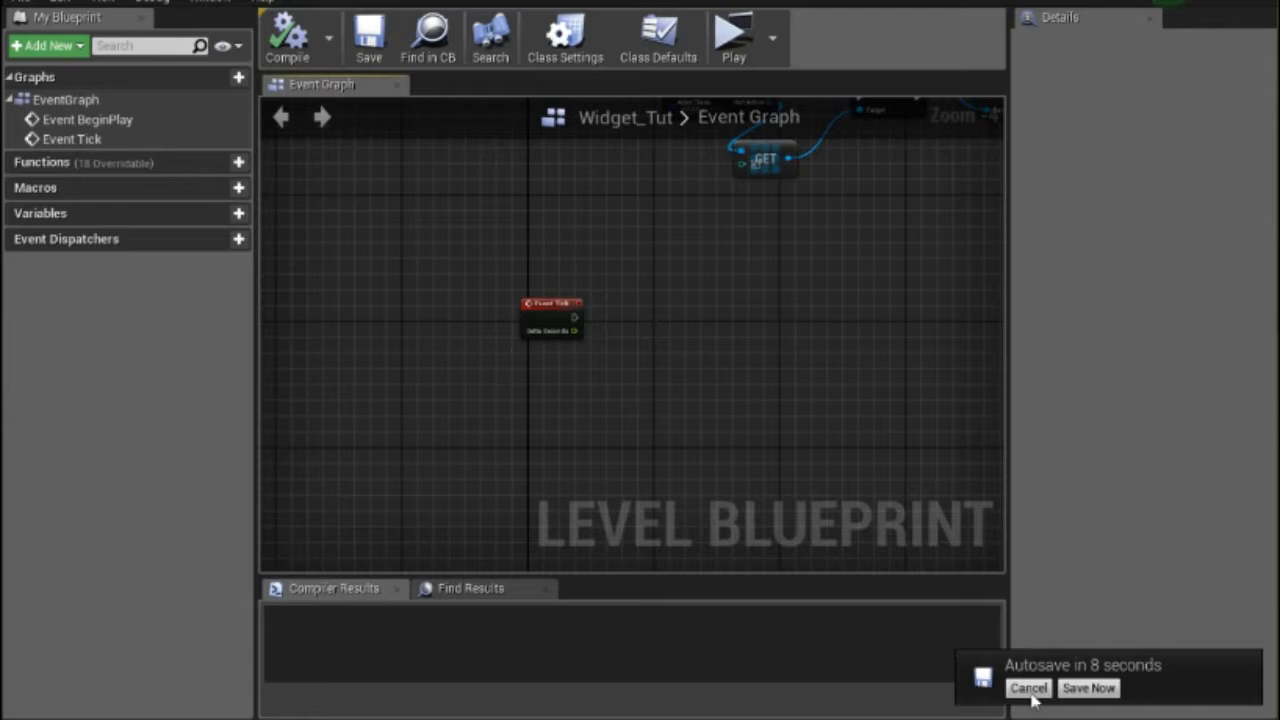
pyautogui.click(1030, 690)
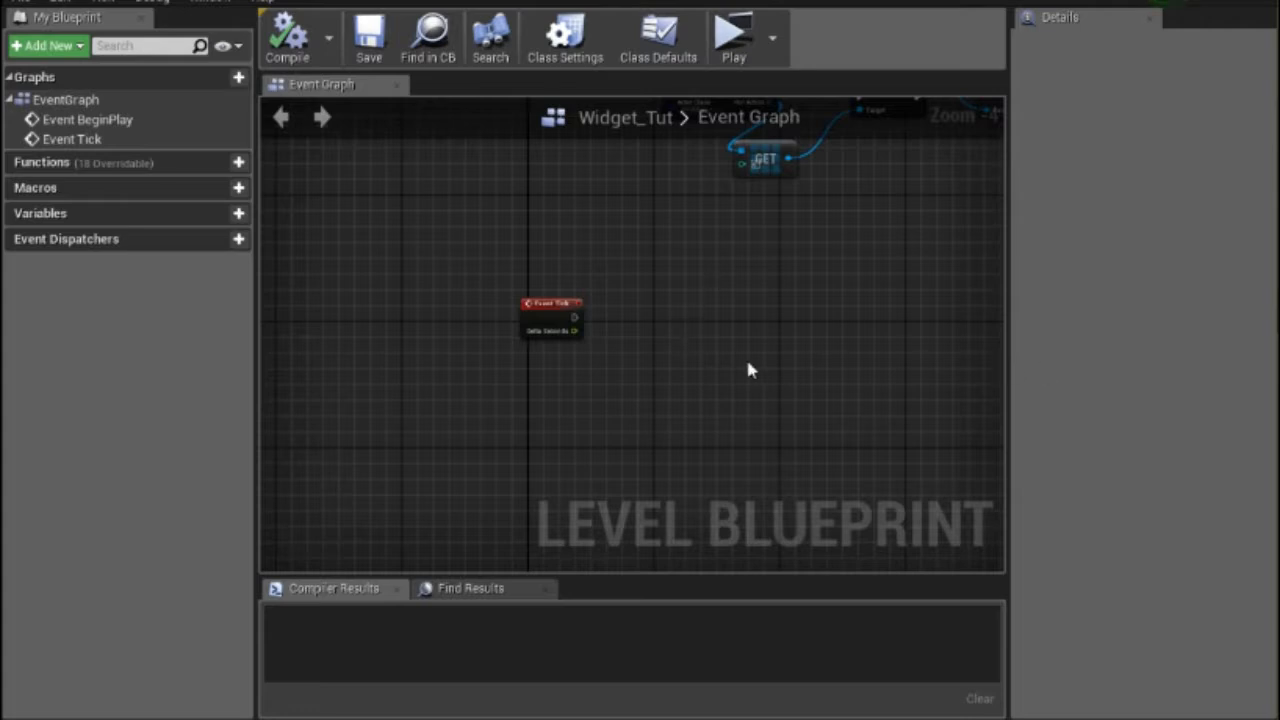
pyautogui.moveTo(748, 366); pyautogui.dragTo(720, 366, button='right')
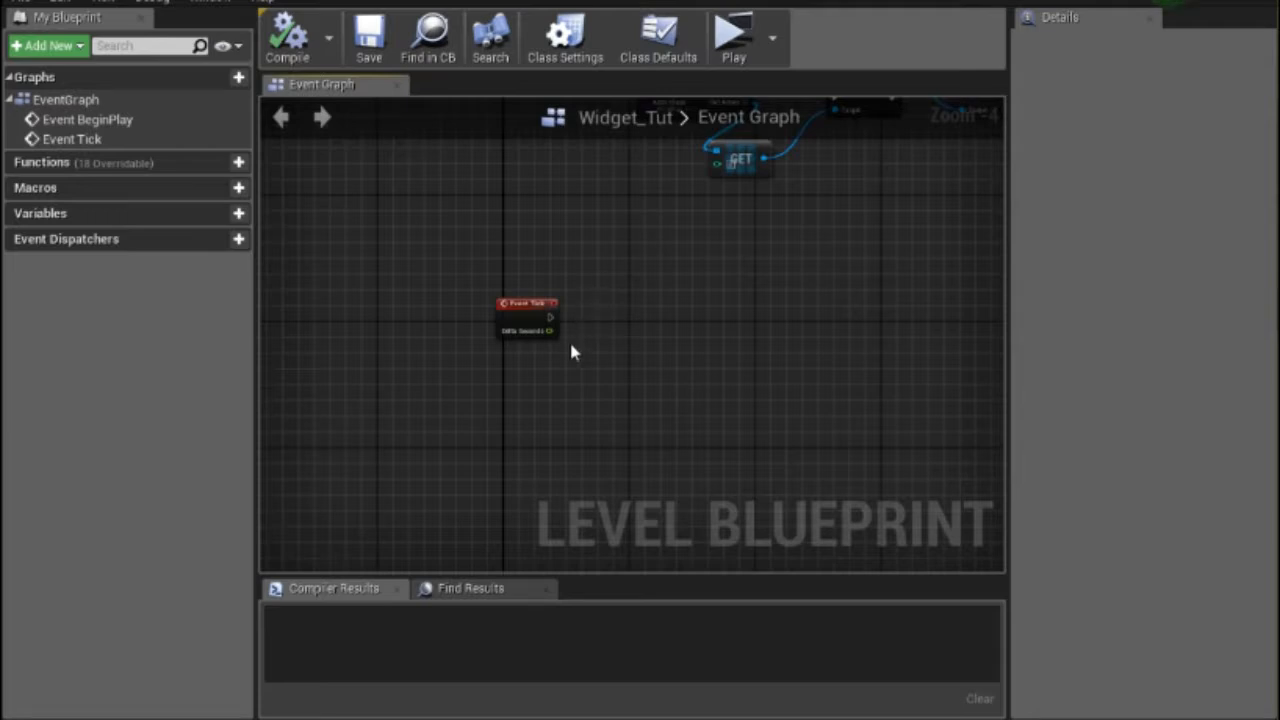
# Add a Get All Actors Of Class node wired from Event Tick's execution output and place it close beside the event
pyautogui.moveTo(551, 317); pyautogui.dragTo(601, 318)
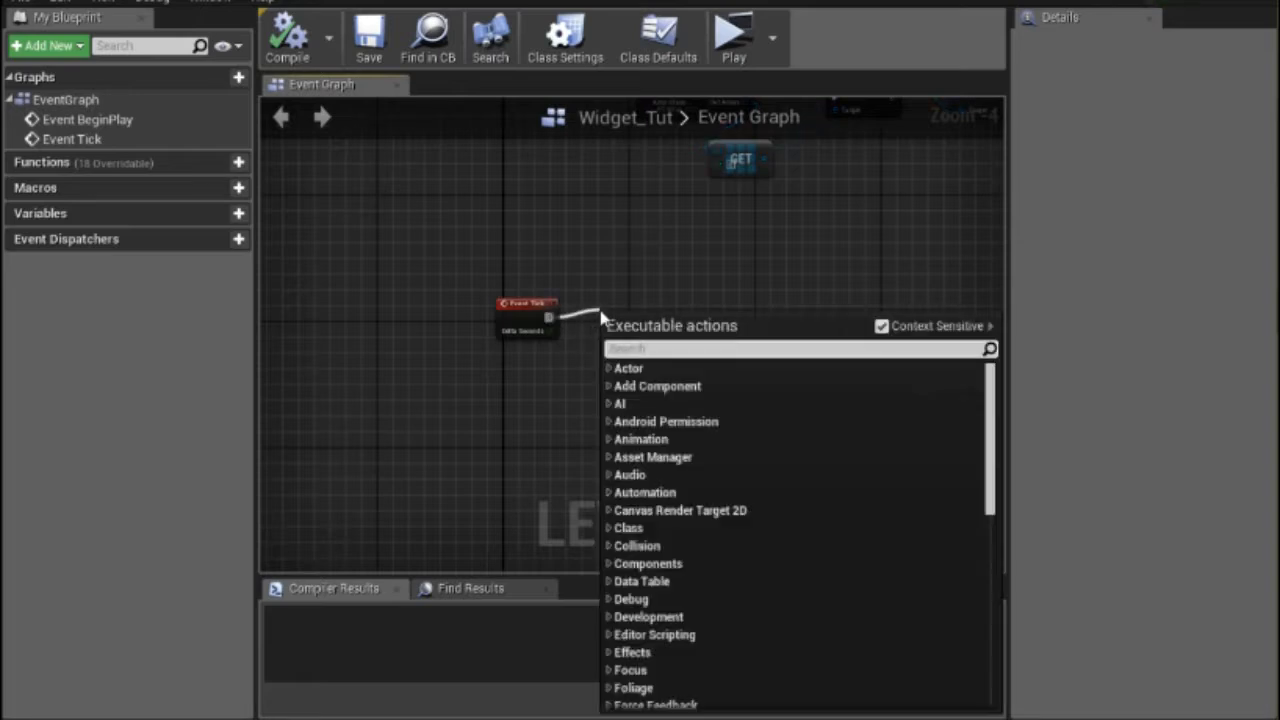
pyautogui.write('all act')
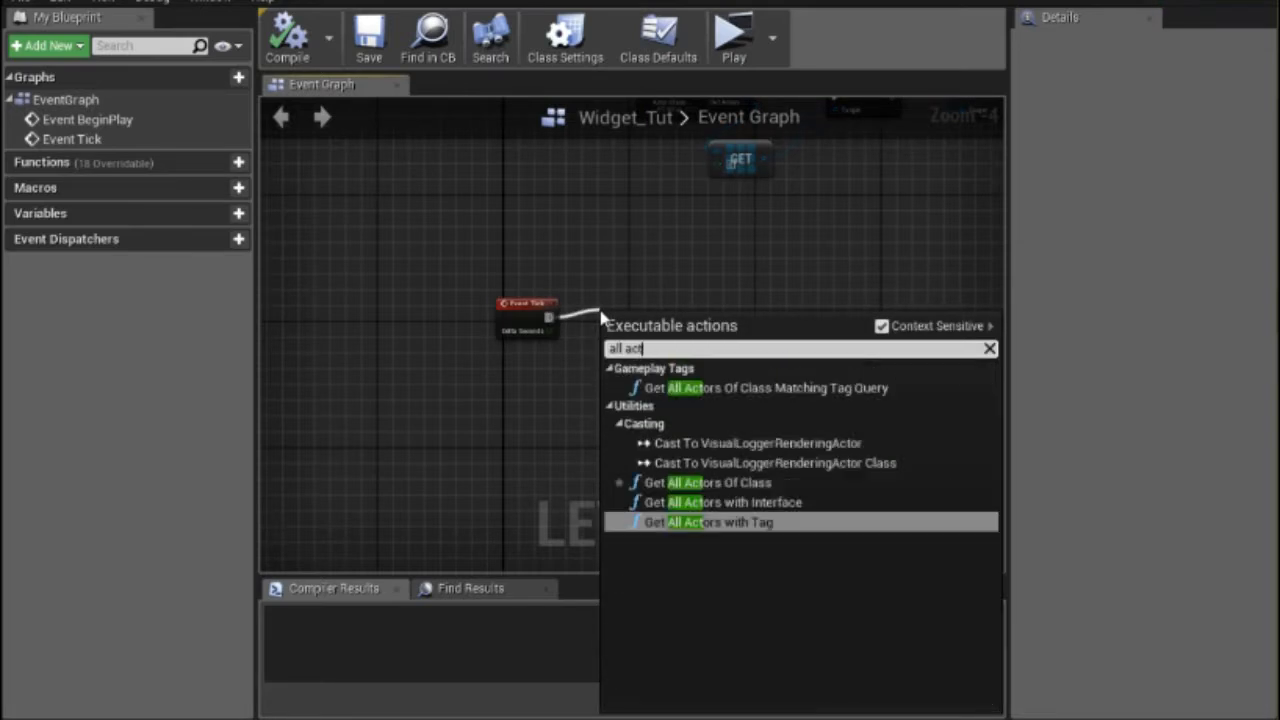
pyautogui.click(731, 482)
pyautogui.scroll(3, 603, 316)
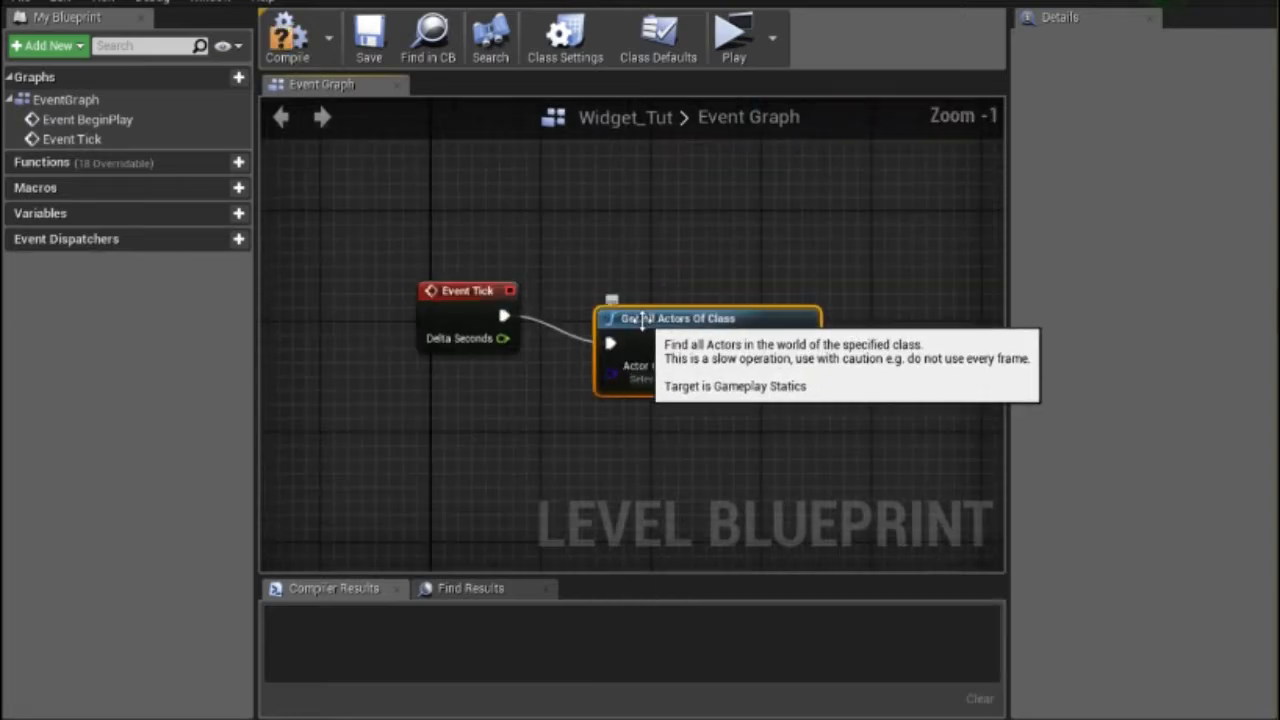
pyautogui.moveTo(603, 313); pyautogui.dragTo(562, 299)
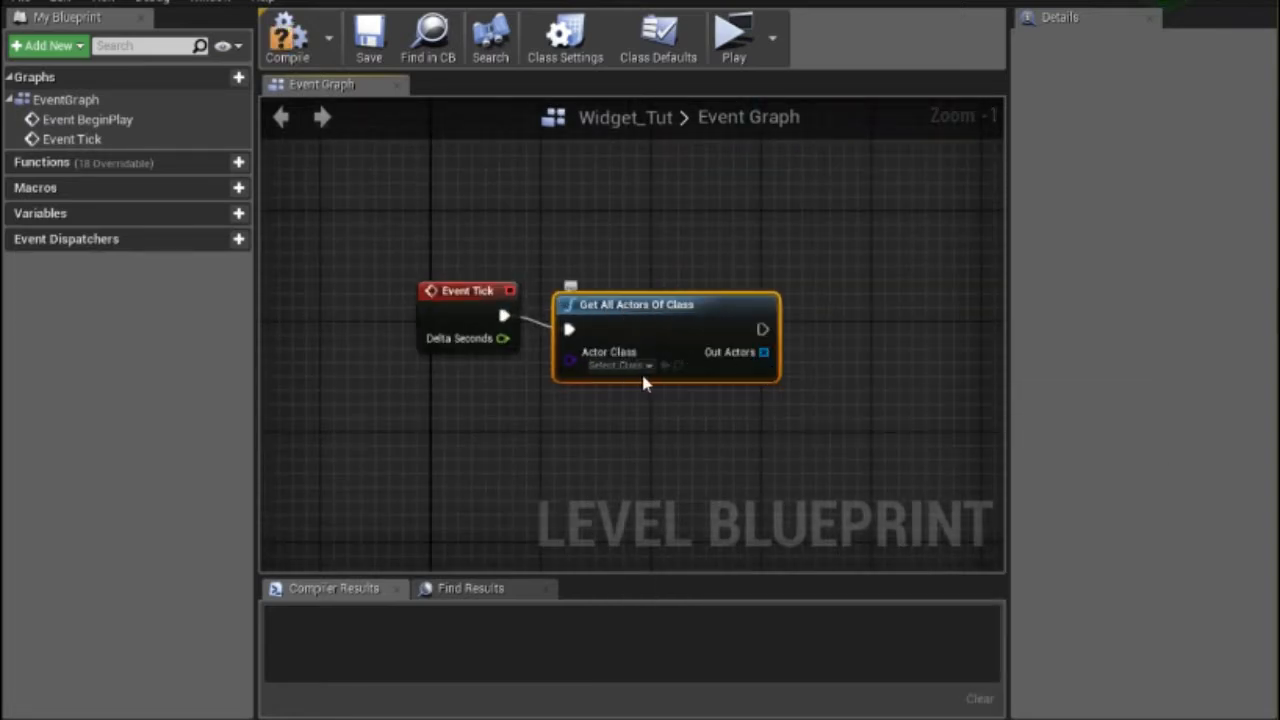
# Set the Actor Class of the new Get All Actors Of Class node to Cutscenes
pyautogui.click(638, 366)
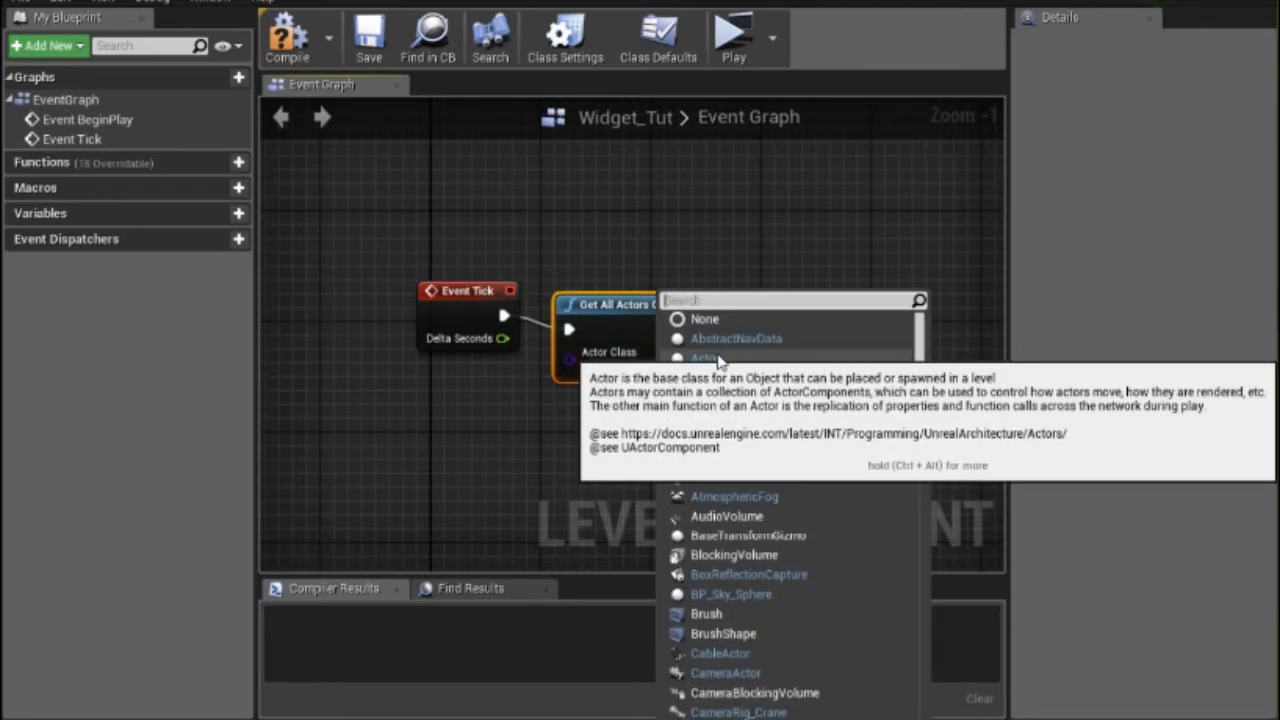
pyautogui.write('act')
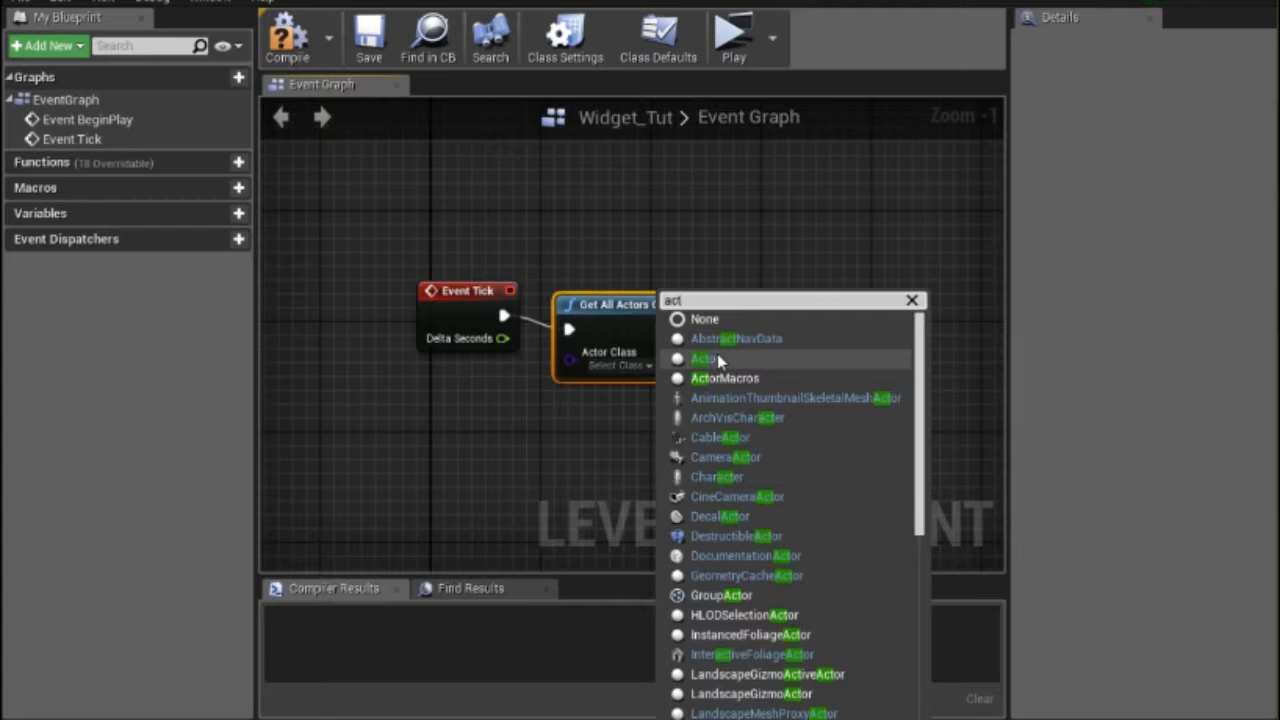
pyautogui.press('BackSpace')
pyautogui.press('BackSpace')
pyautogui.press('BackSpace')
pyautogui.write('c')
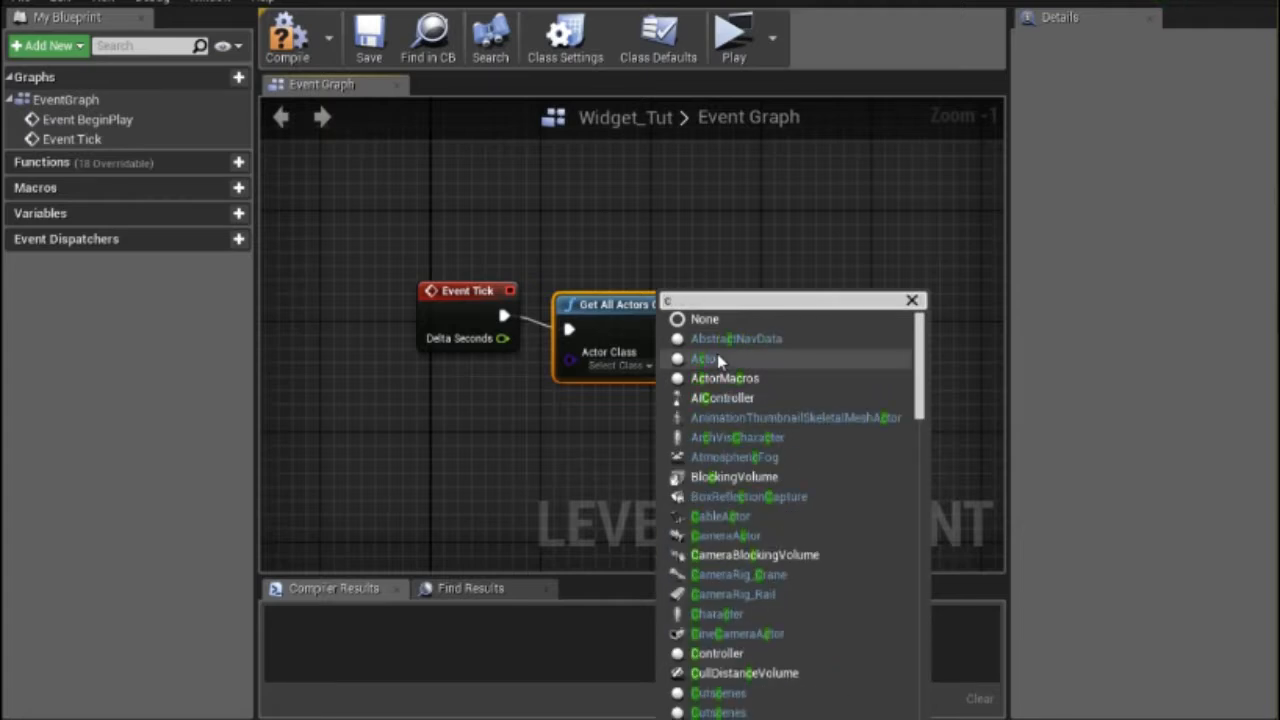
pyautogui.write('uts')
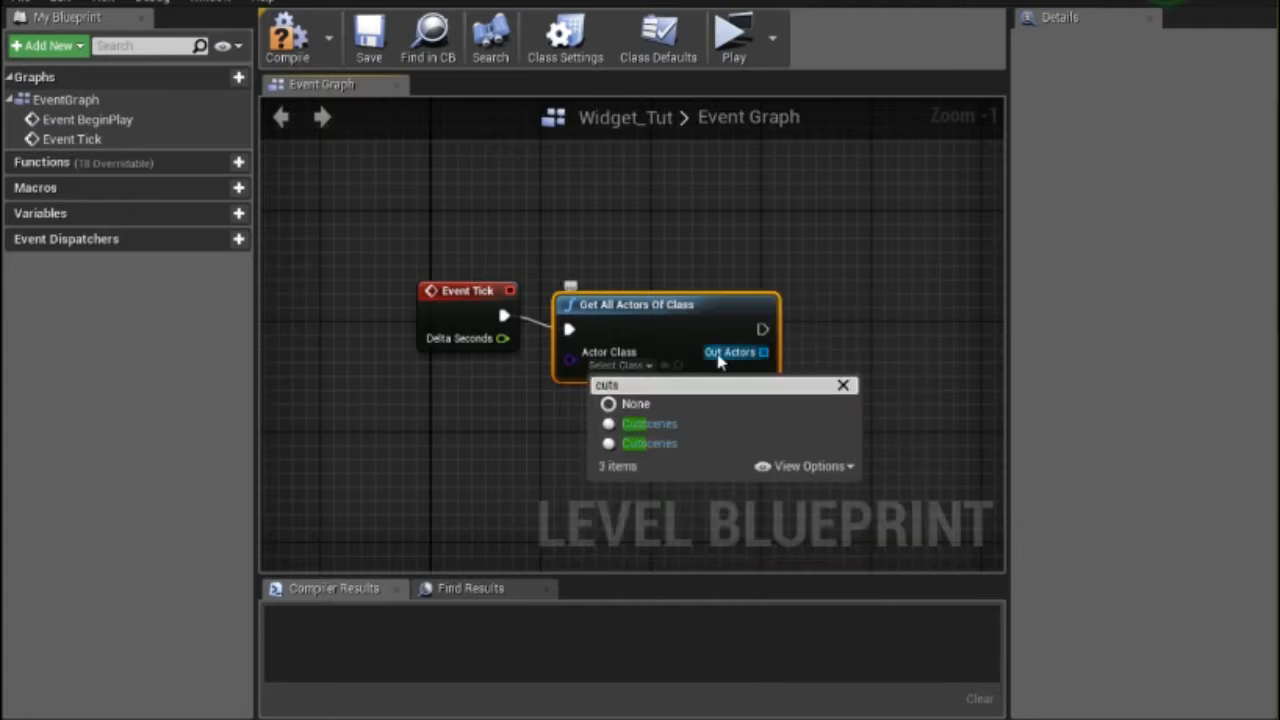
pyautogui.click(662, 424)
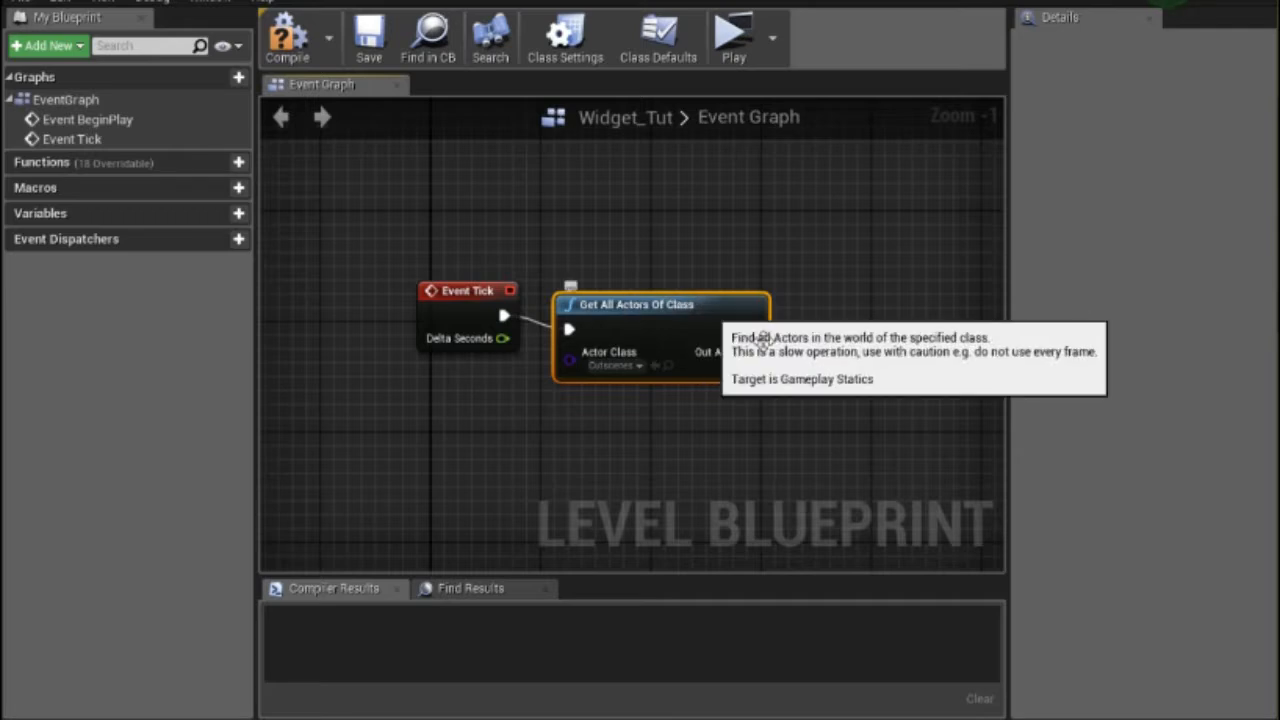
# Add a Get (a copy) node from the Out Actors array and place it beneath the Get All Actors Of Class node
pyautogui.click(658, 407)
pyautogui.moveTo(754, 352); pyautogui.dragTo(678, 429)
pyautogui.write('get')
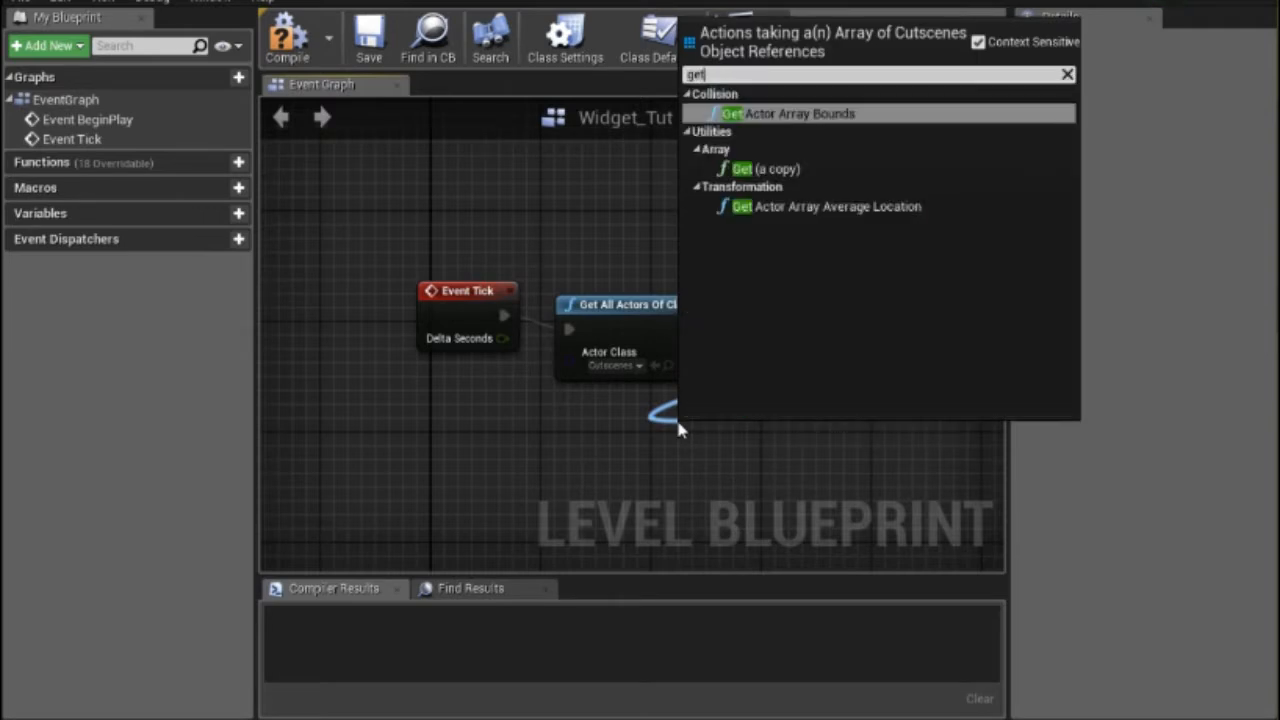
pyautogui.click(765, 169)
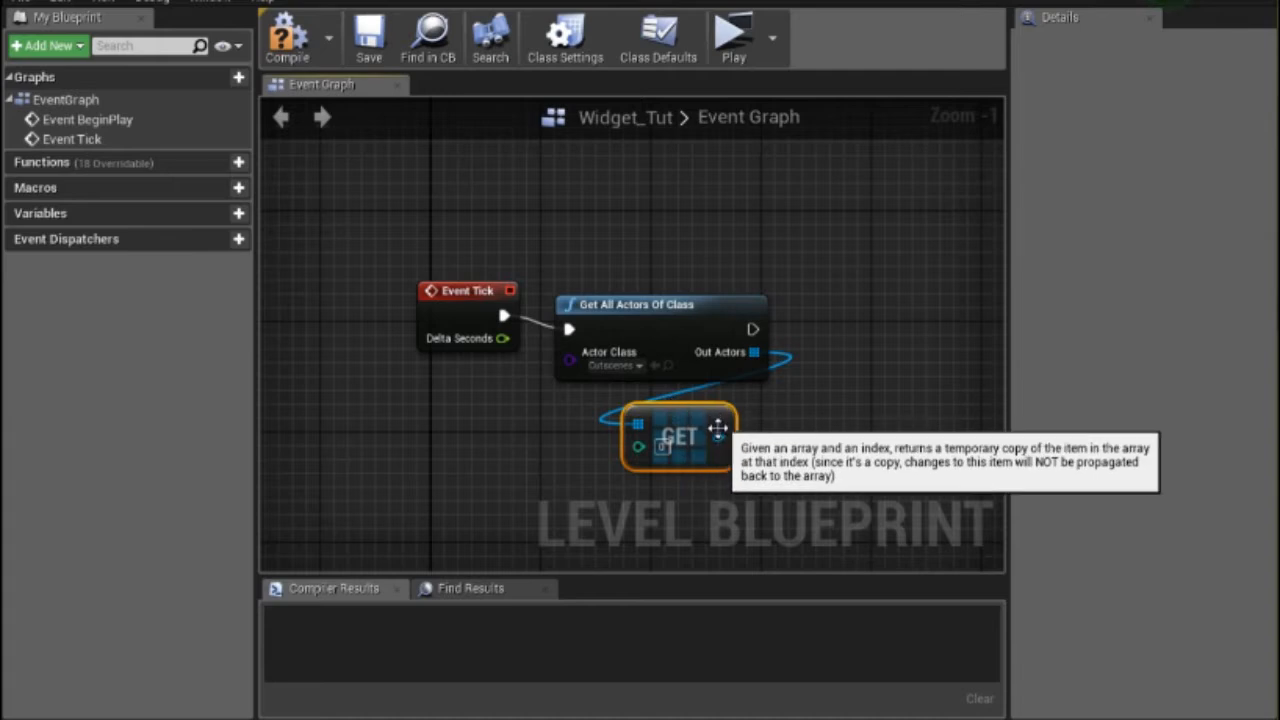
# Read the Greeting variable from the Cutscenes reference returned by the new Get node
pyautogui.moveTo(718, 437); pyautogui.dragTo(821, 426)
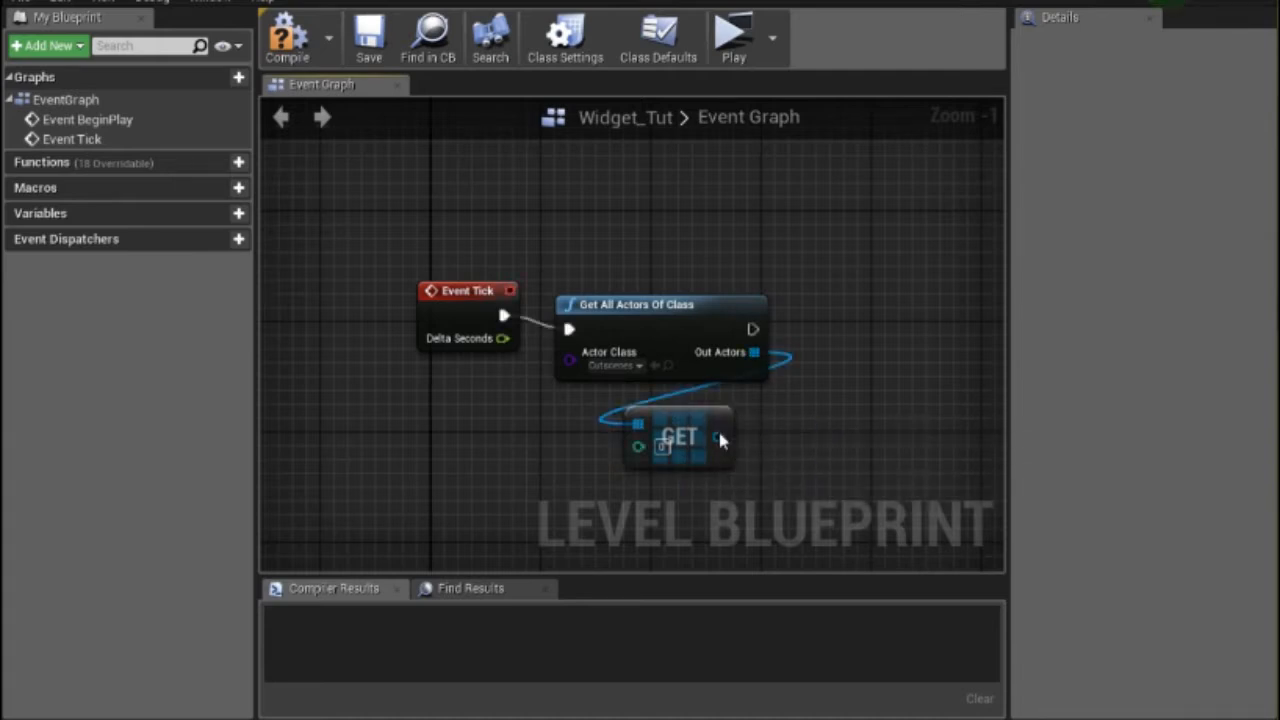
pyautogui.moveTo(718, 437); pyautogui.dragTo(818, 425)
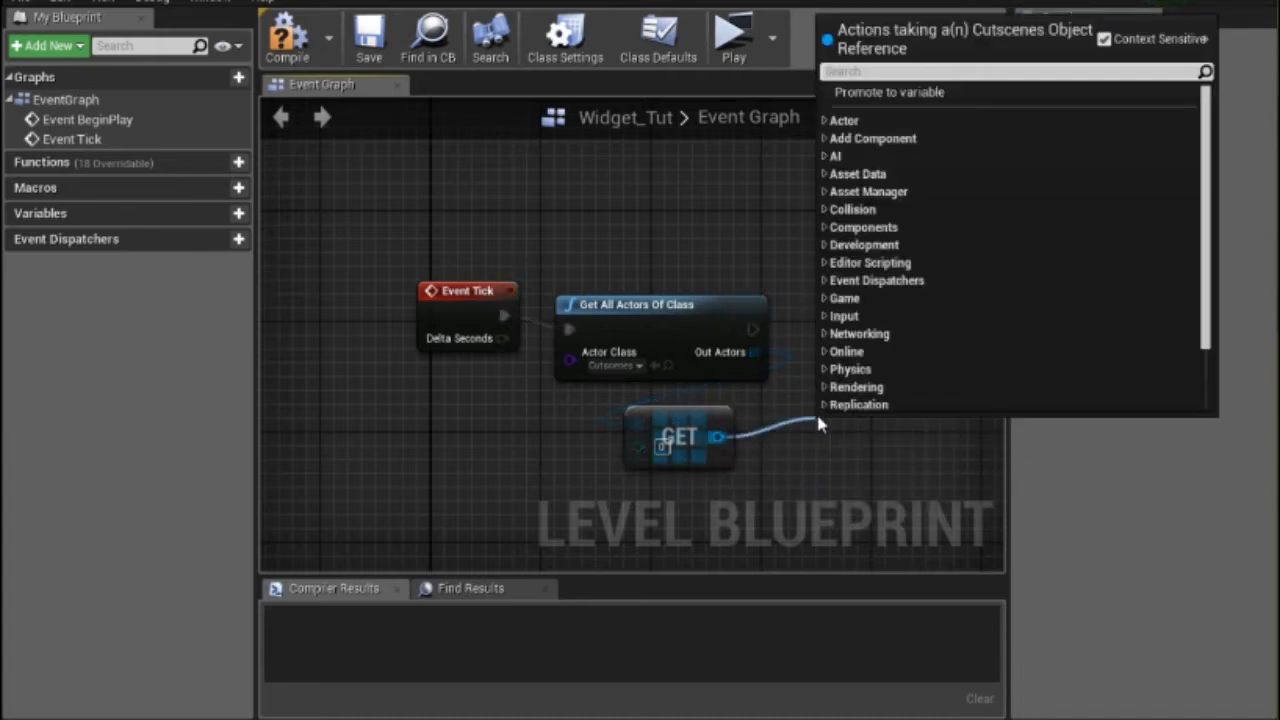
pyautogui.write('greet')
pyautogui.press('Return')
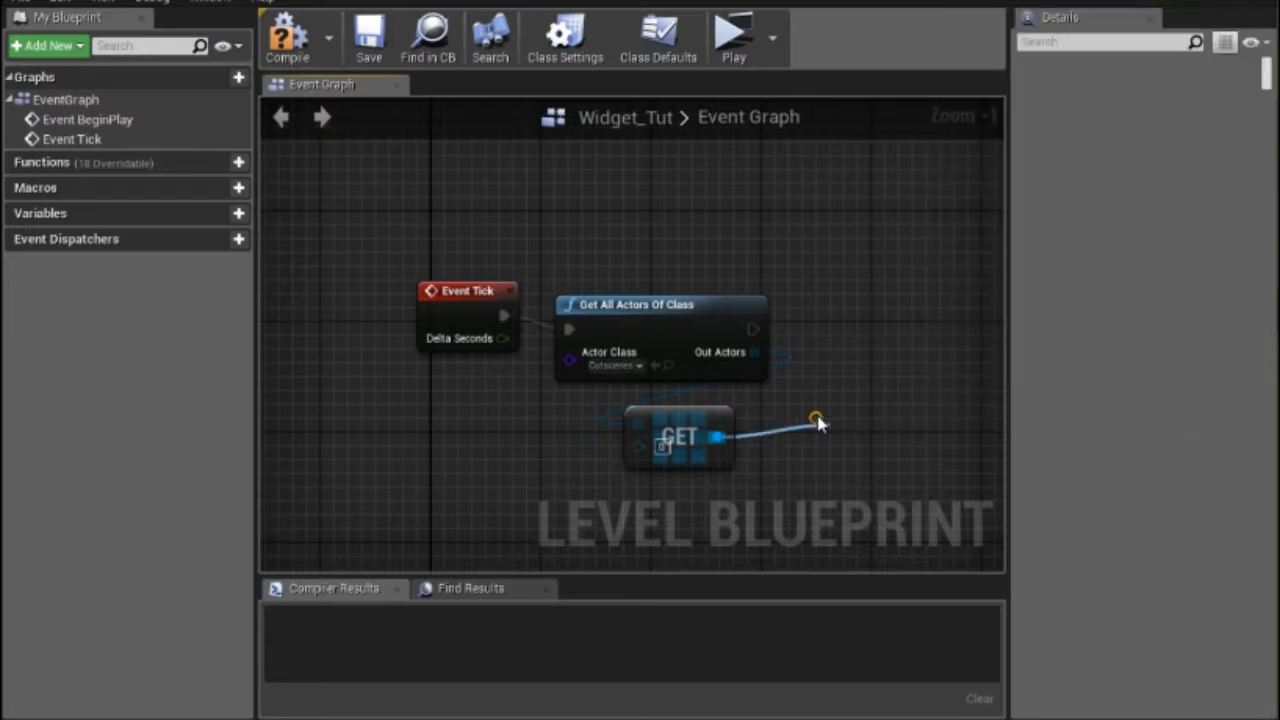
pyautogui.moveTo(992, 370); pyautogui.dragTo(911, 366, button='right')
pyautogui.click(911, 366)
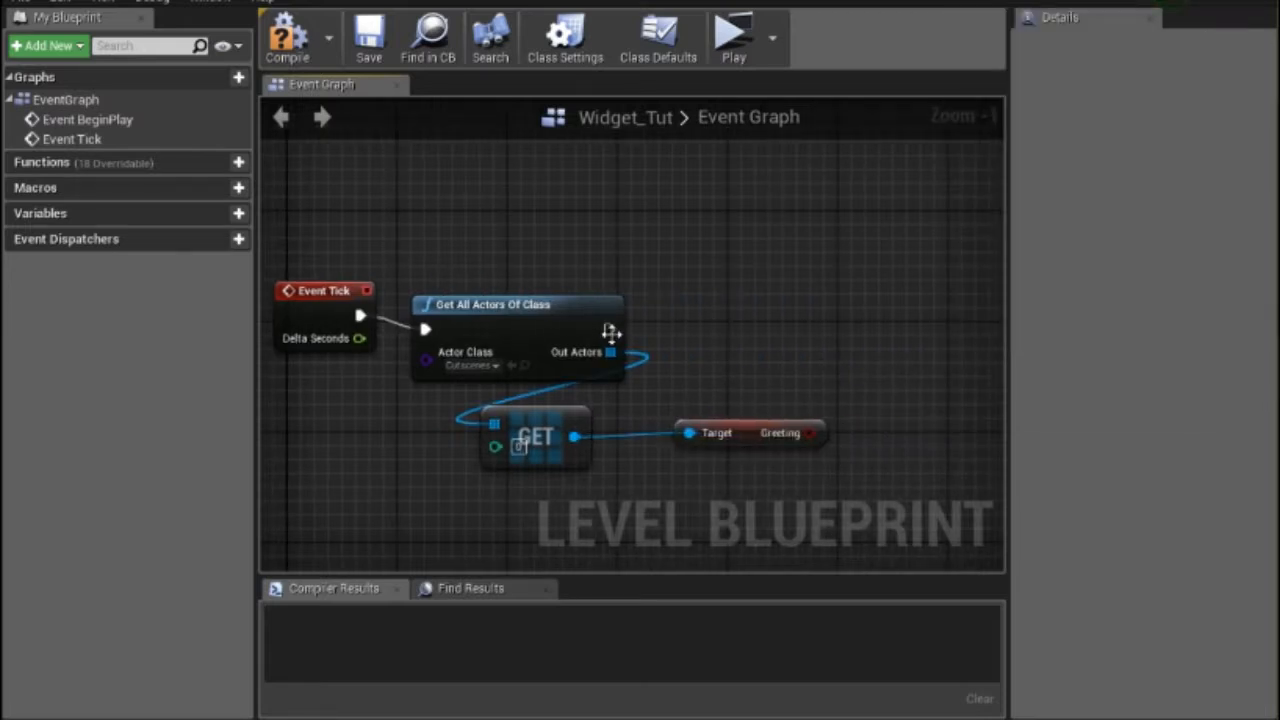
# Add a Branch node after Get All Actors Of Class and align it with that node
pyautogui.moveTo(611, 330); pyautogui.dragTo(699, 316)
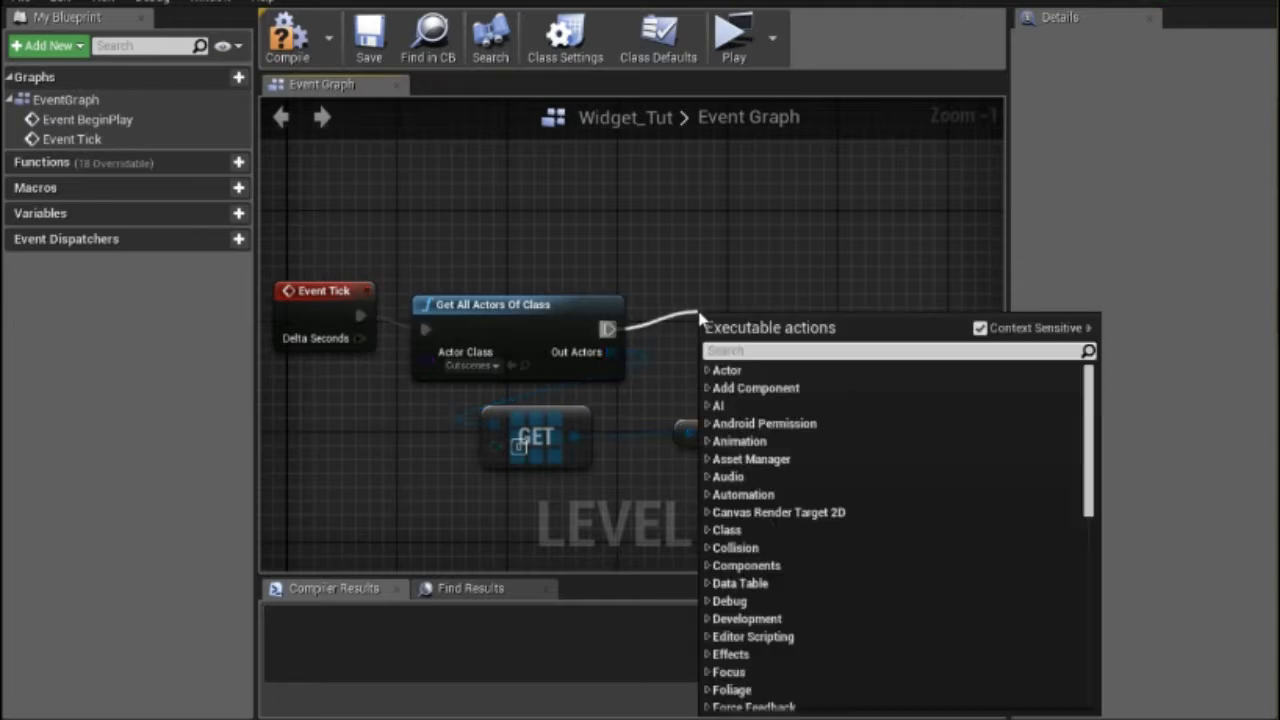
pyautogui.write('branch')
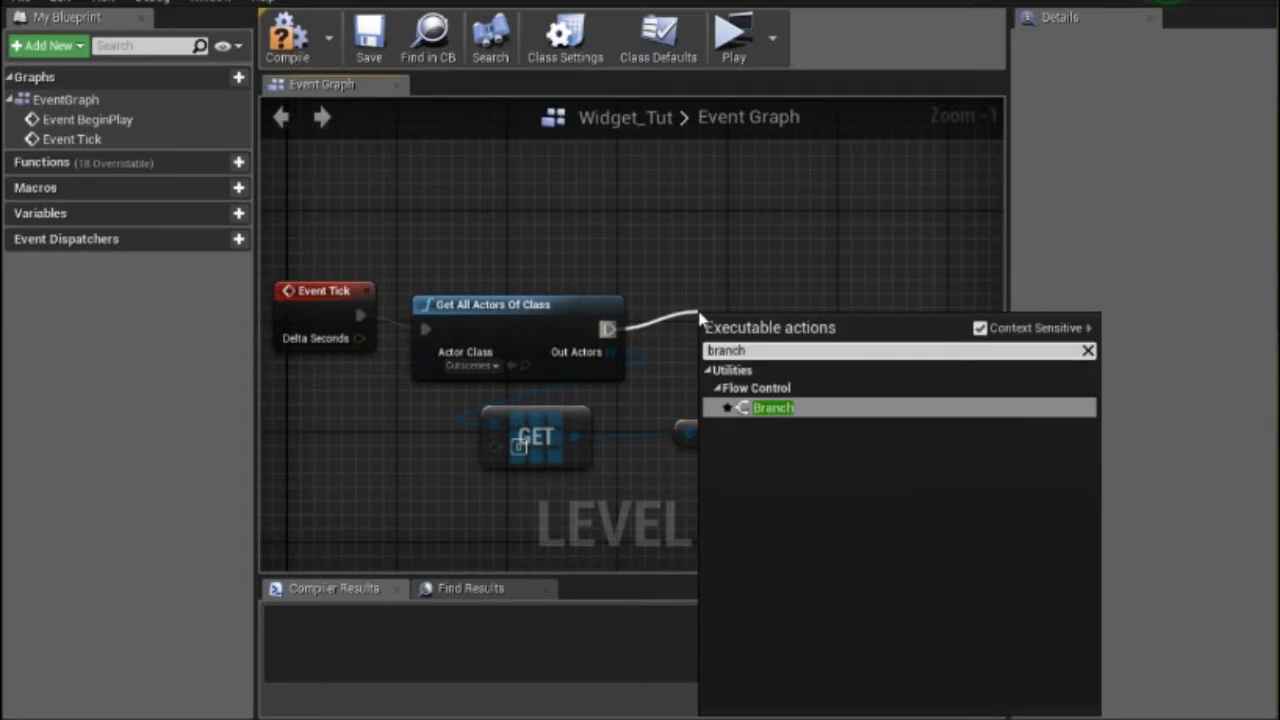
pyautogui.press('Return')
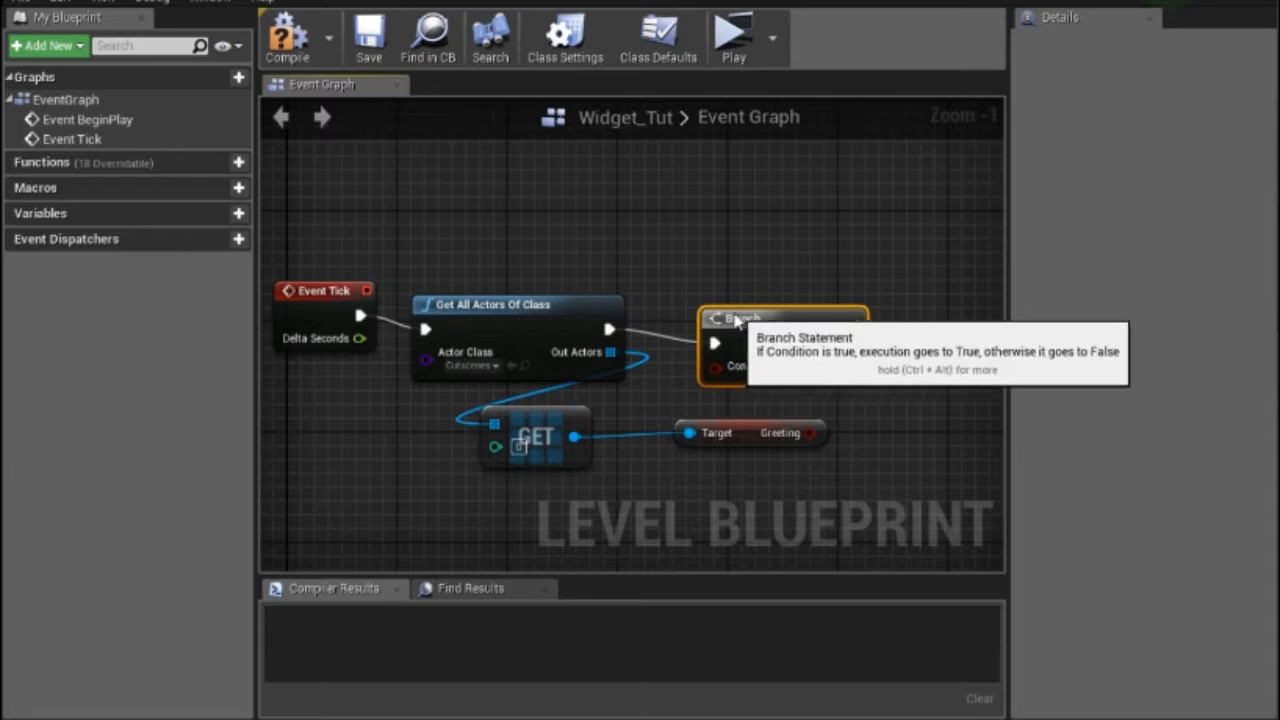
pyautogui.moveTo(748, 321); pyautogui.dragTo(720, 307)
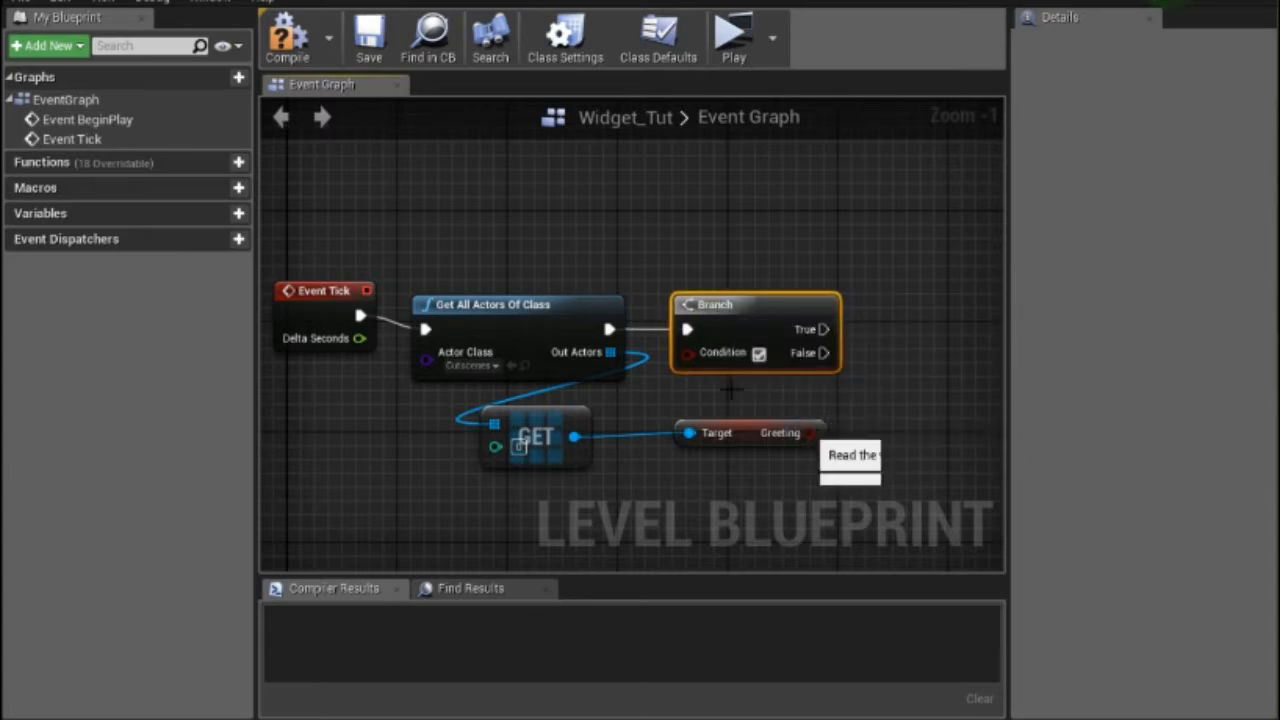
# Connect Greeting to the Branch's Condition and move the Greeting node closer to the Get node
pyautogui.moveTo(810, 432); pyautogui.dragTo(688, 353)
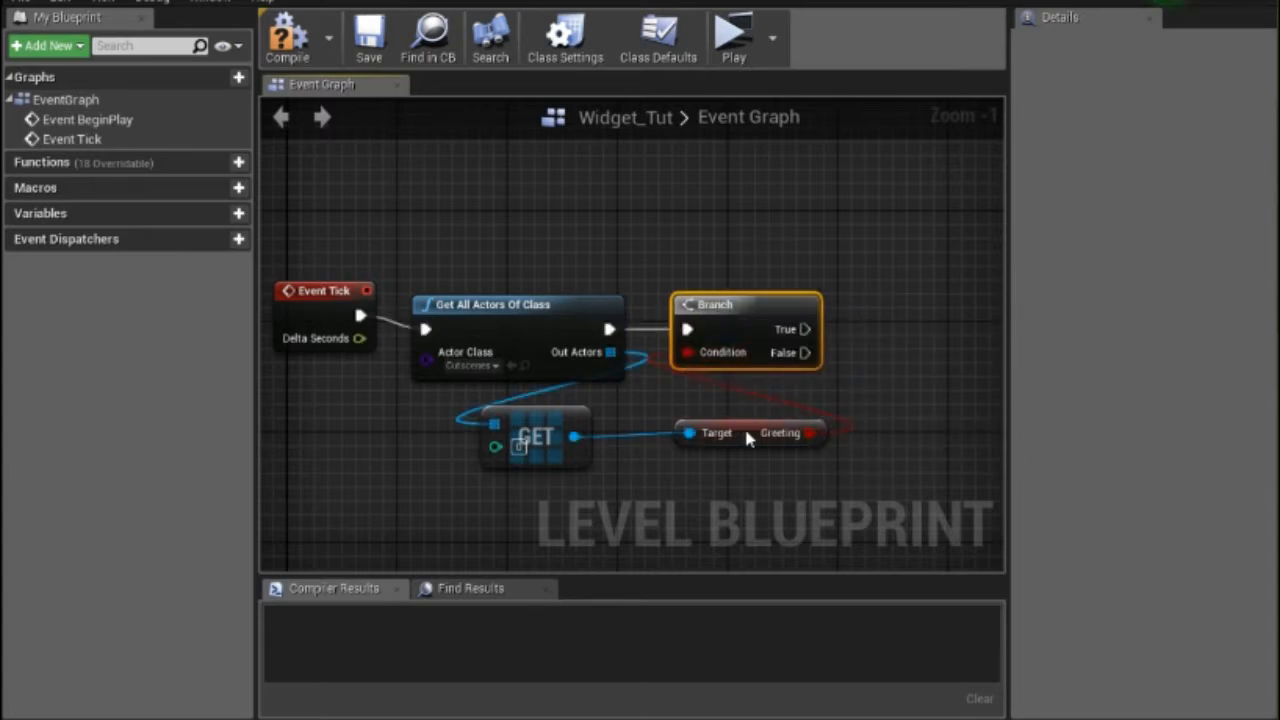
pyautogui.moveTo(744, 433); pyautogui.dragTo(703, 435)
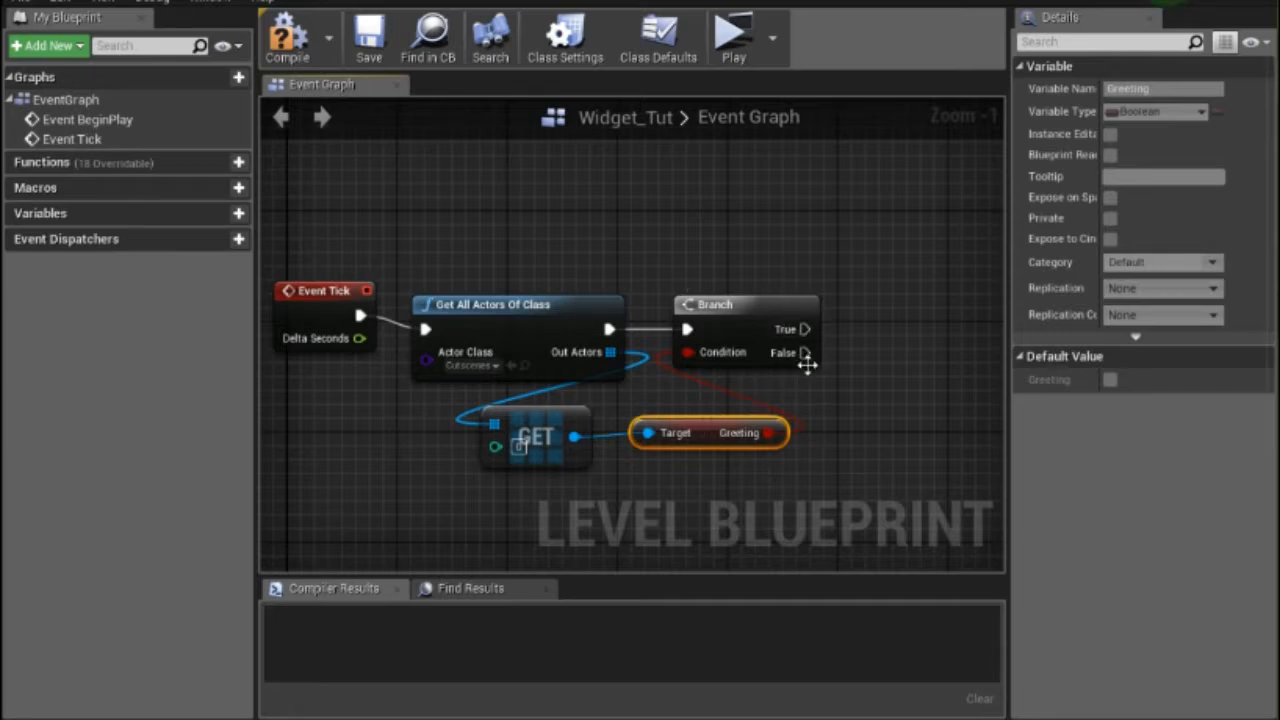
pyautogui.scroll(-1, 818, 366)
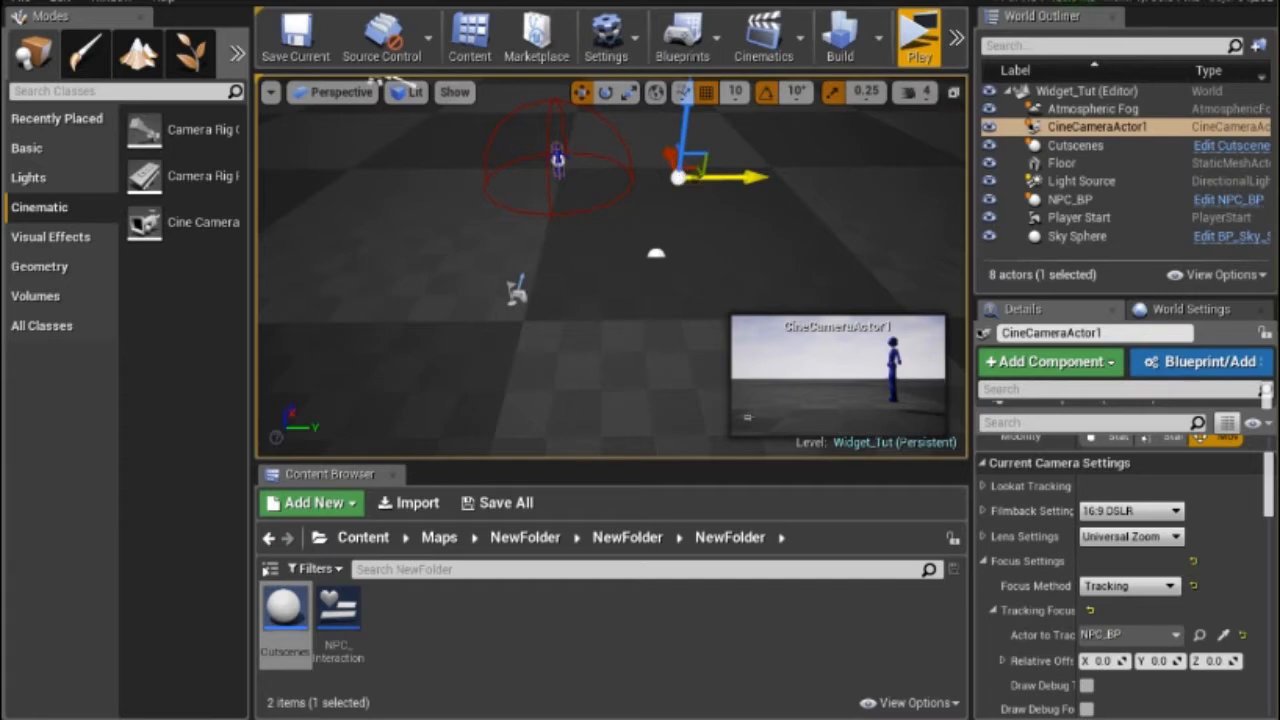
# Create a reference to CineCameraActor1 in the Level Blueprint and place it just above the Branch node
pyautogui.moveTo(1276, 310)
pyautogui.click(1166, 343)
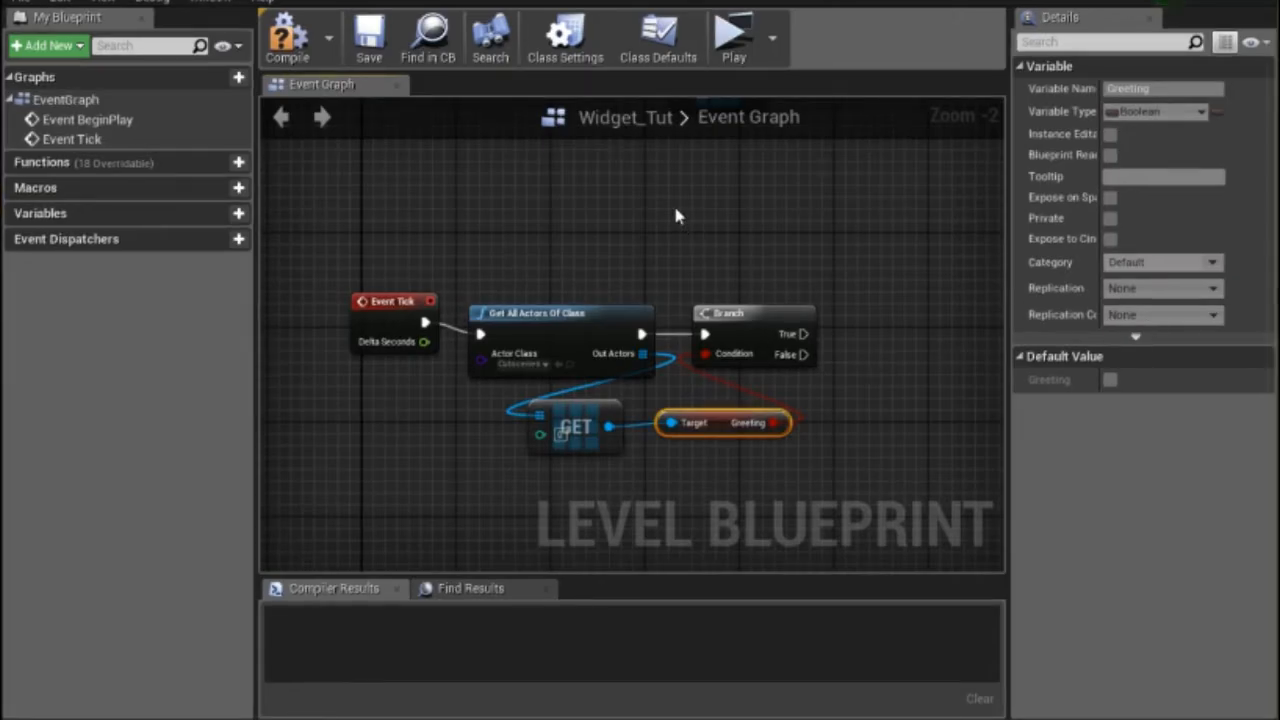
pyautogui.rightClick(676, 215)
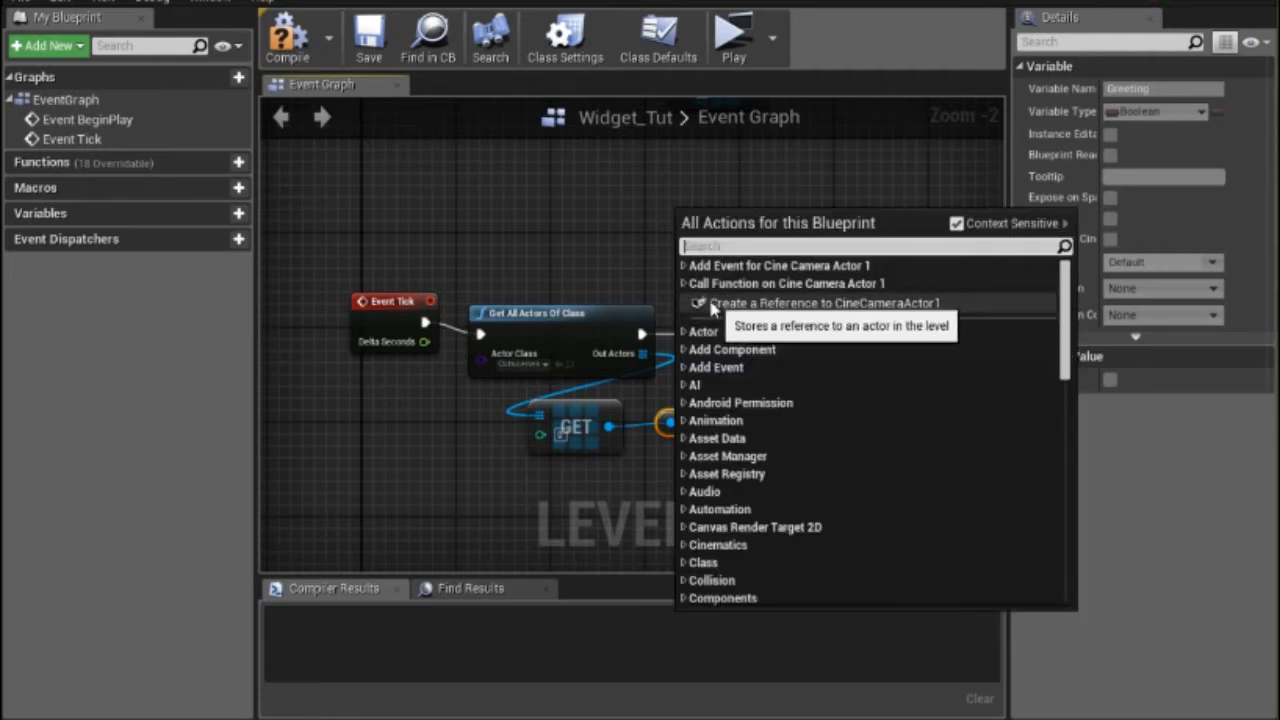
pyautogui.click(880, 308)
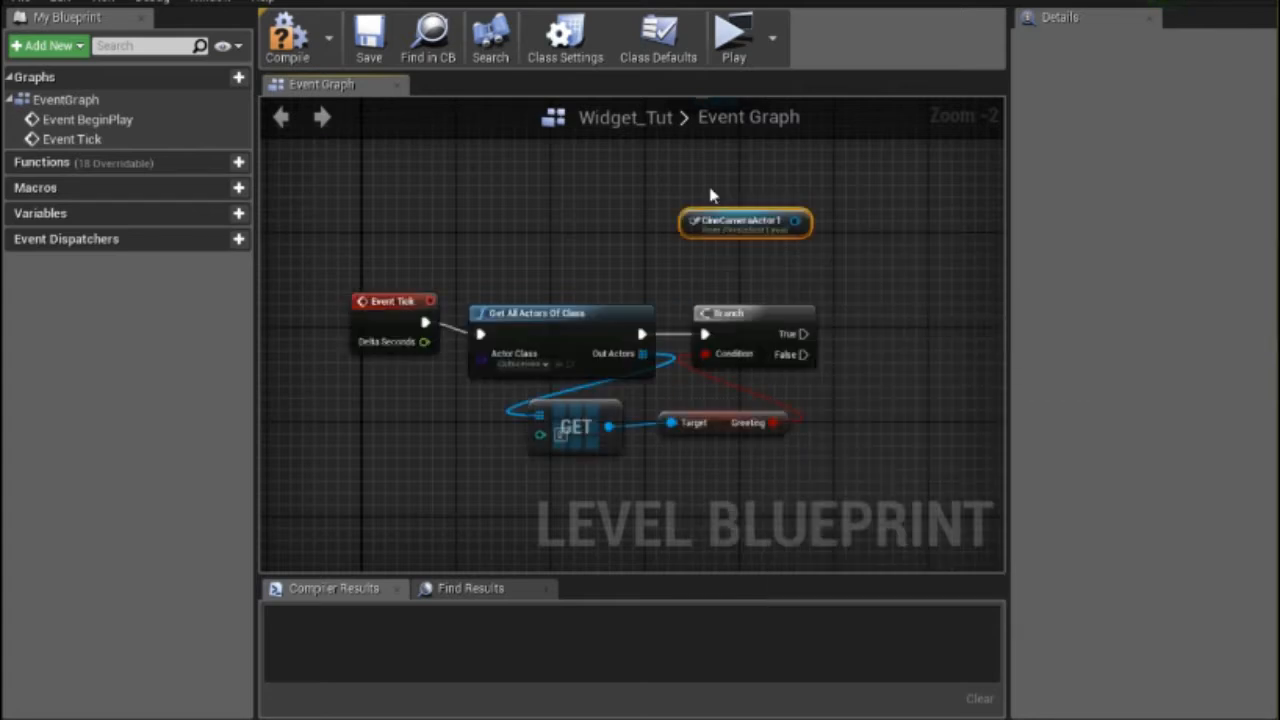
pyautogui.moveTo(729, 218); pyautogui.dragTo(717, 265)
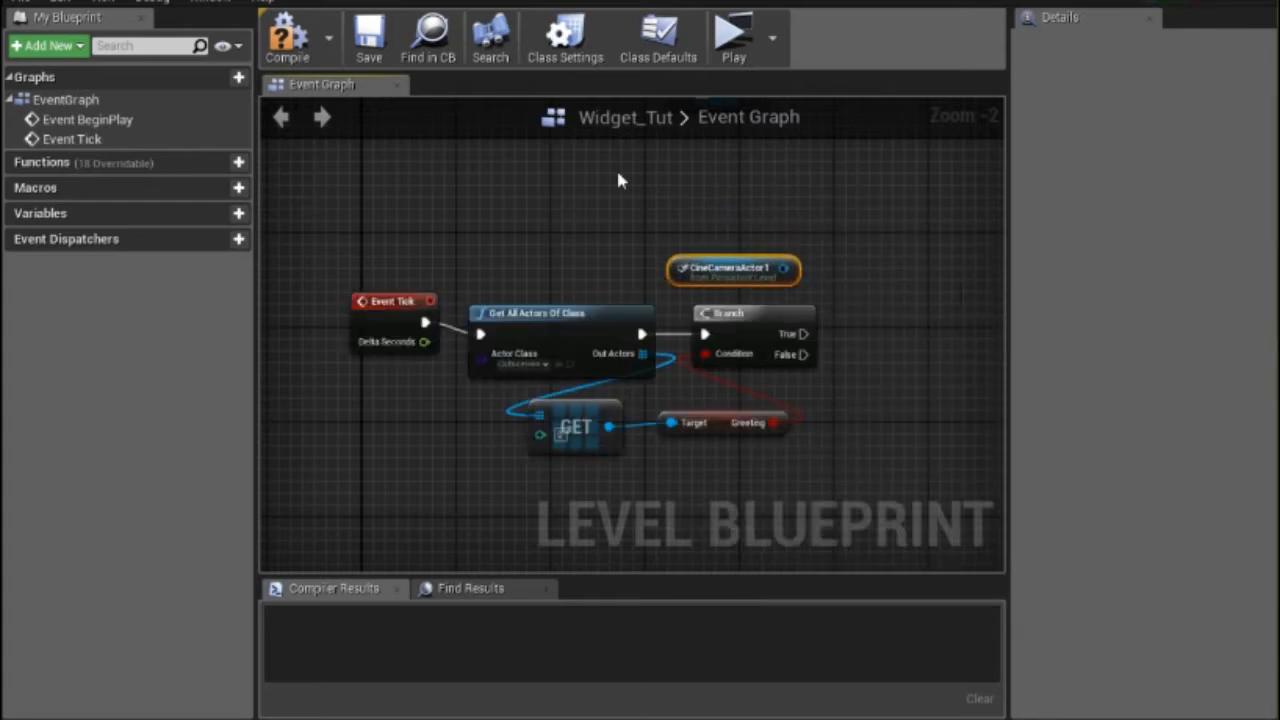
# Add a Get Player Controller node and place it above the CineCameraActor1 reference
pyautogui.rightClick(657, 183)
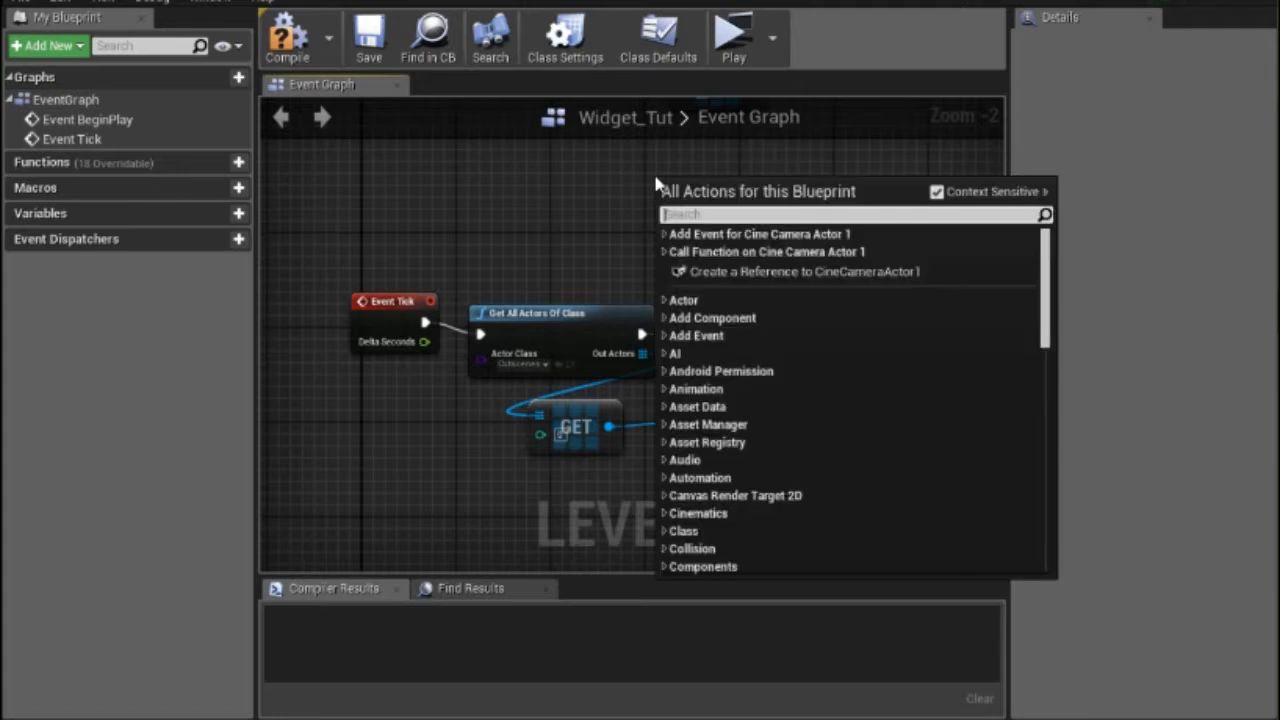
pyautogui.write('pl')
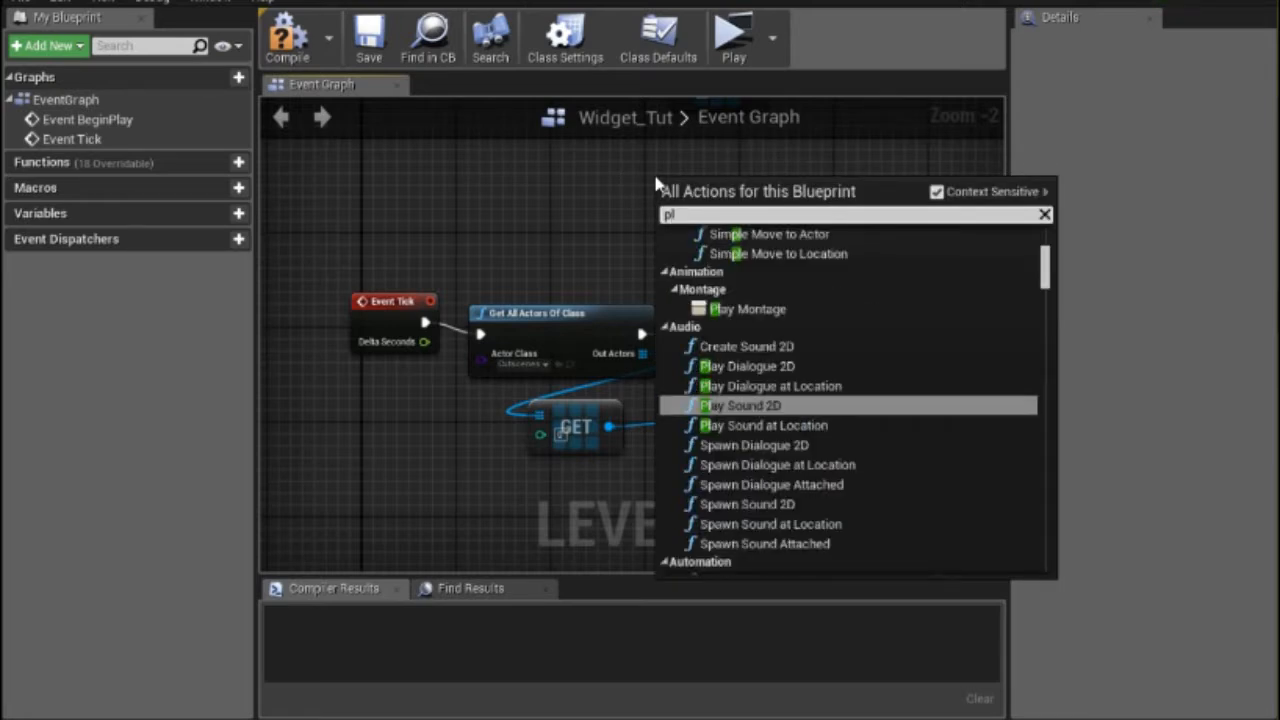
pyautogui.write('ayer c')
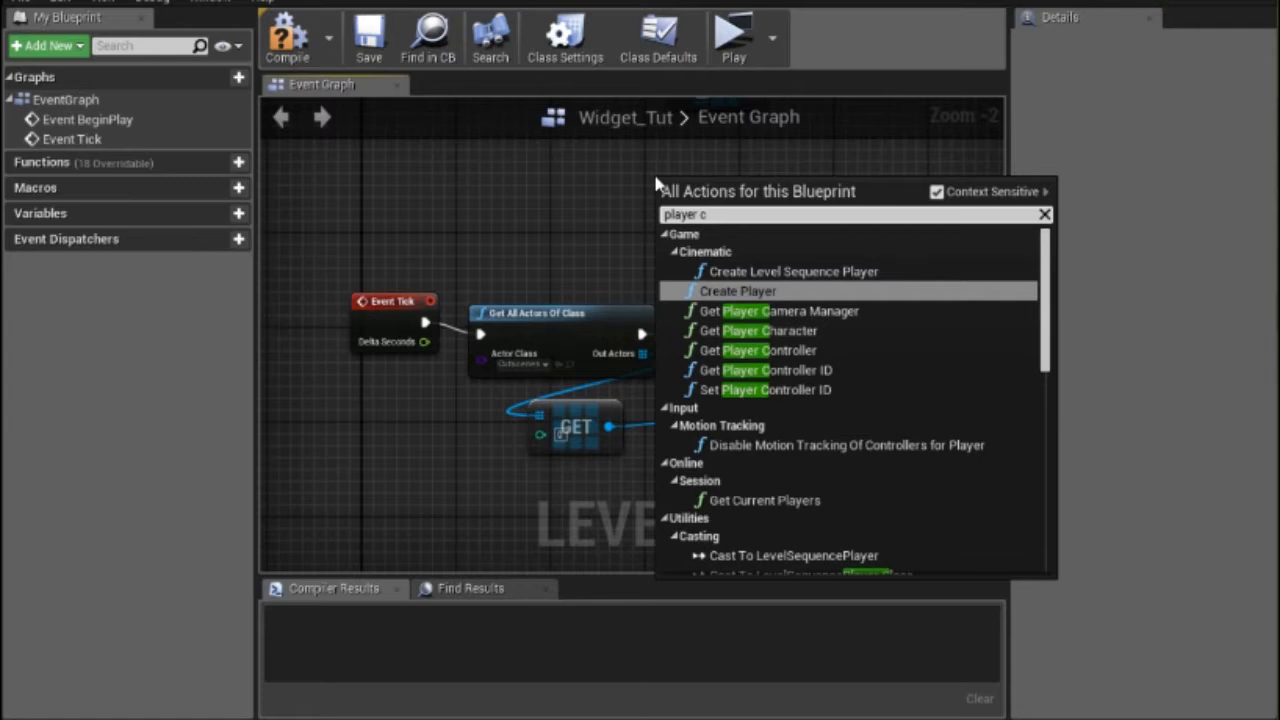
pyautogui.write('ont')
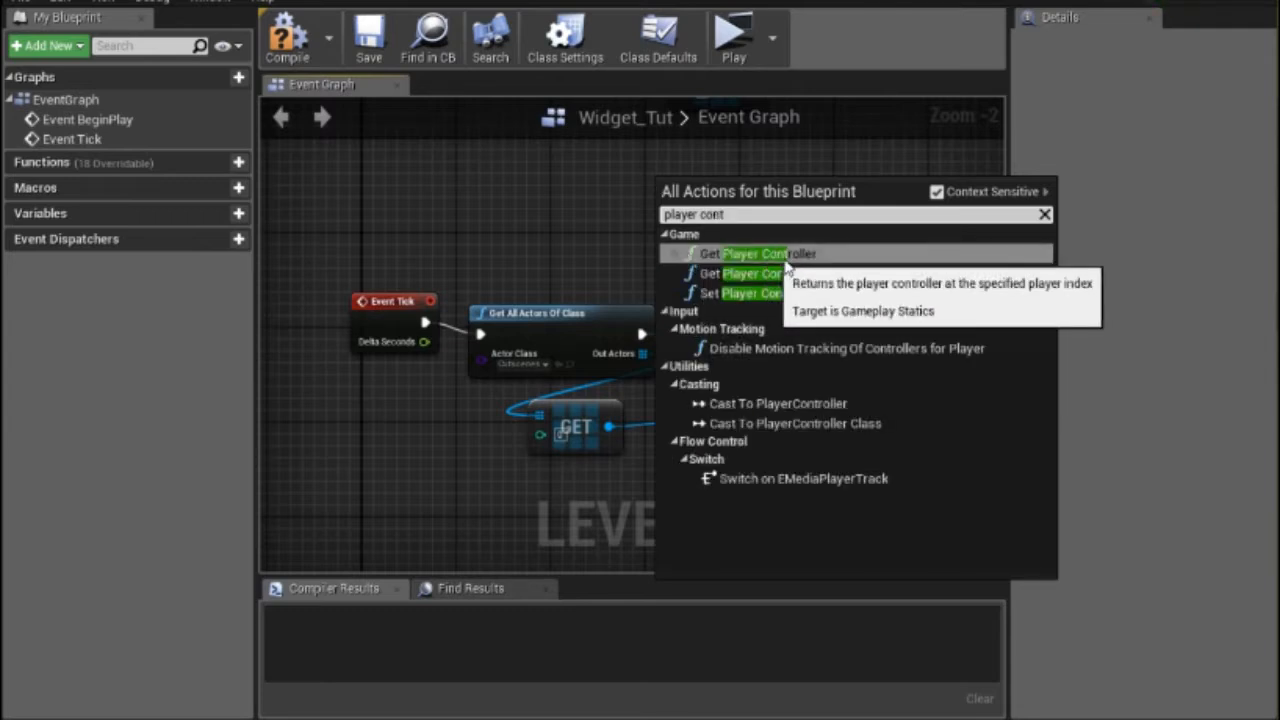
pyautogui.click(787, 256)
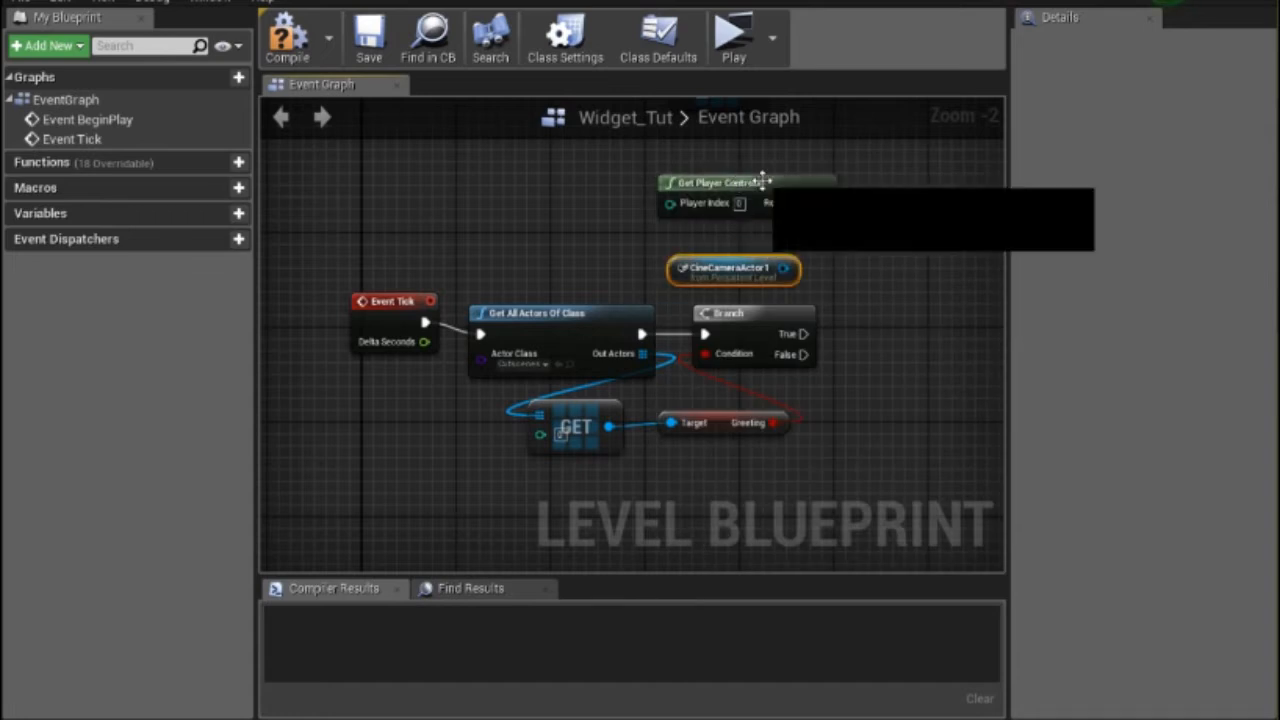
pyautogui.moveTo(707, 206); pyautogui.dragTo(669, 230)
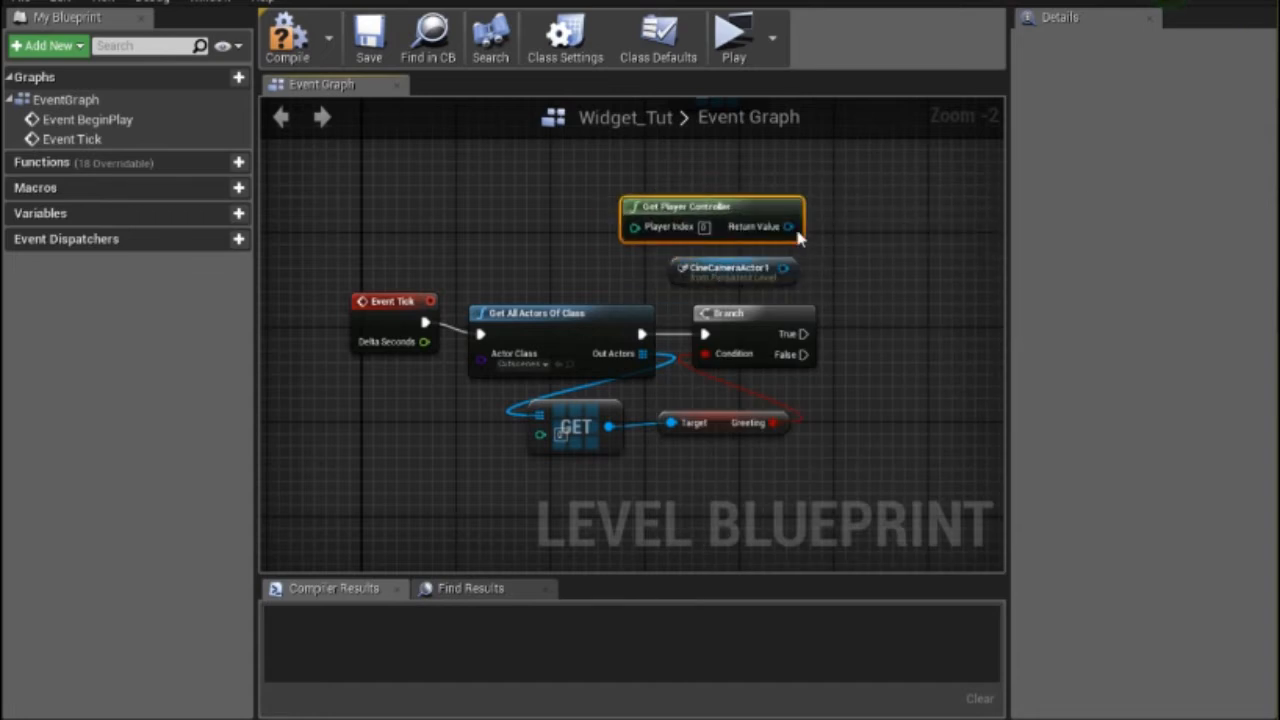
# Add a Set View Target with Blend node targeting the Return Value of Get Player Controller
pyautogui.moveTo(795, 232); pyautogui.dragTo(745, 288)
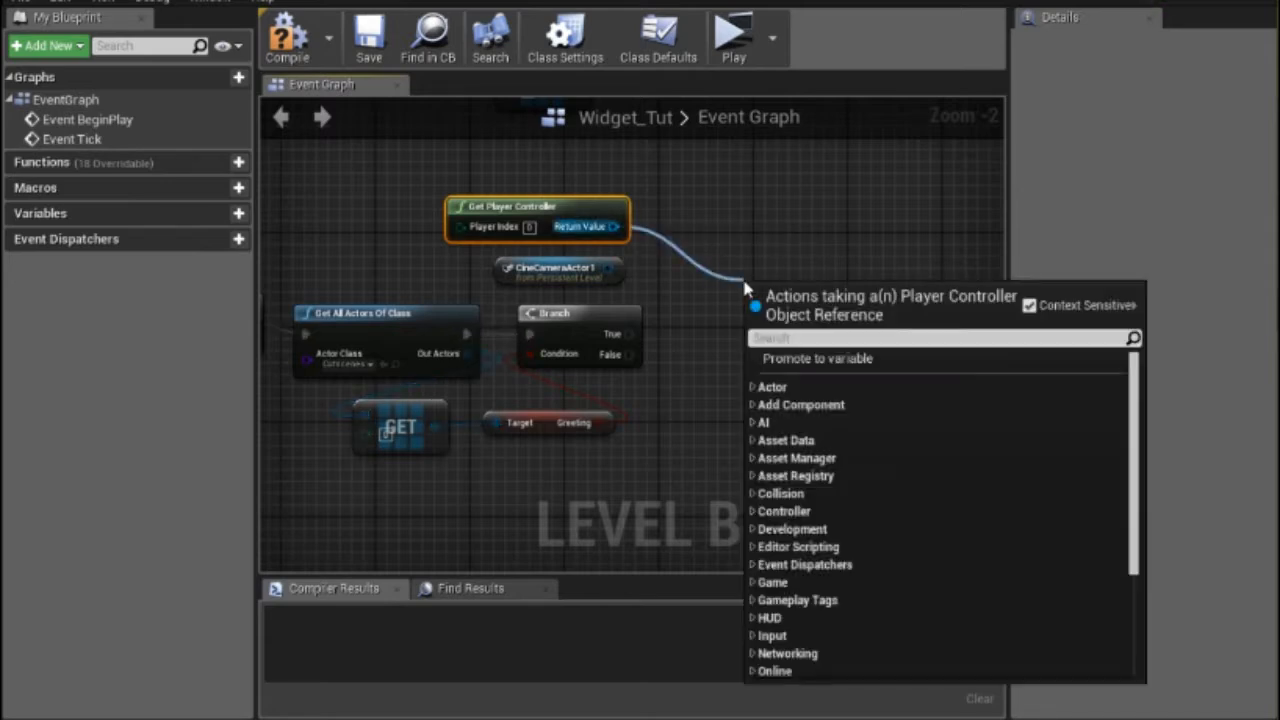
pyautogui.write('blend')
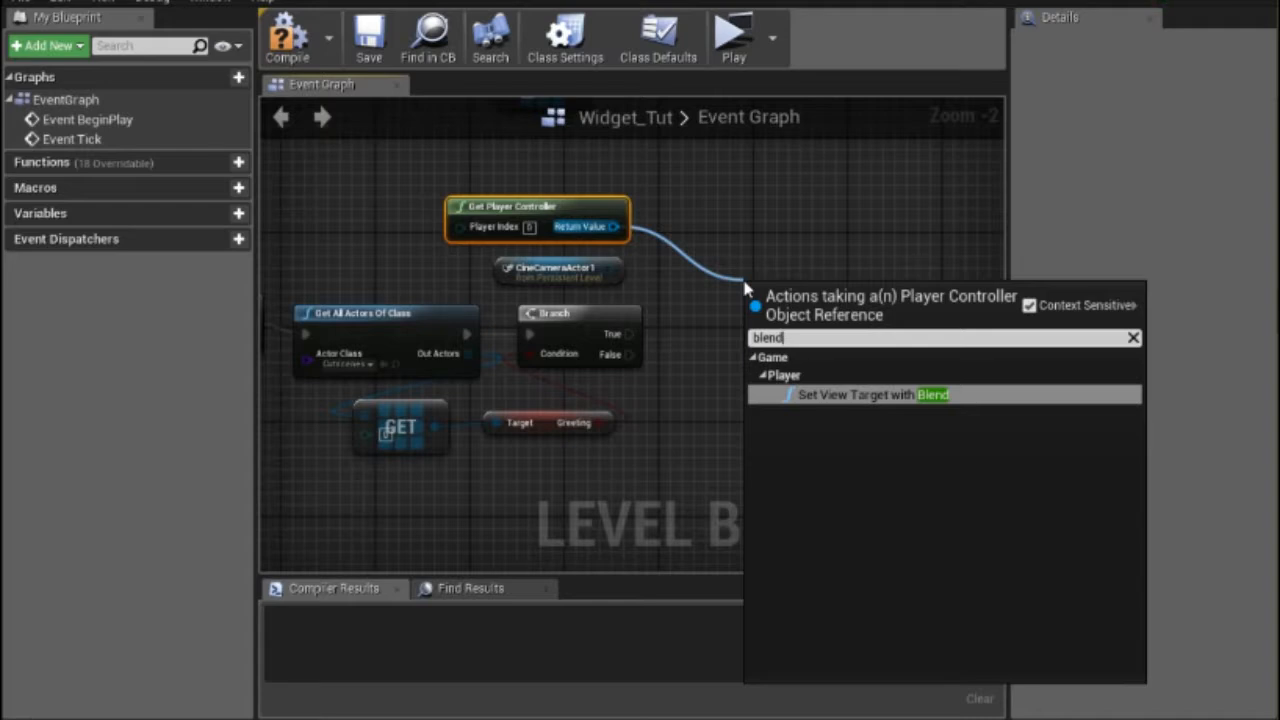
pyautogui.click(873, 394)
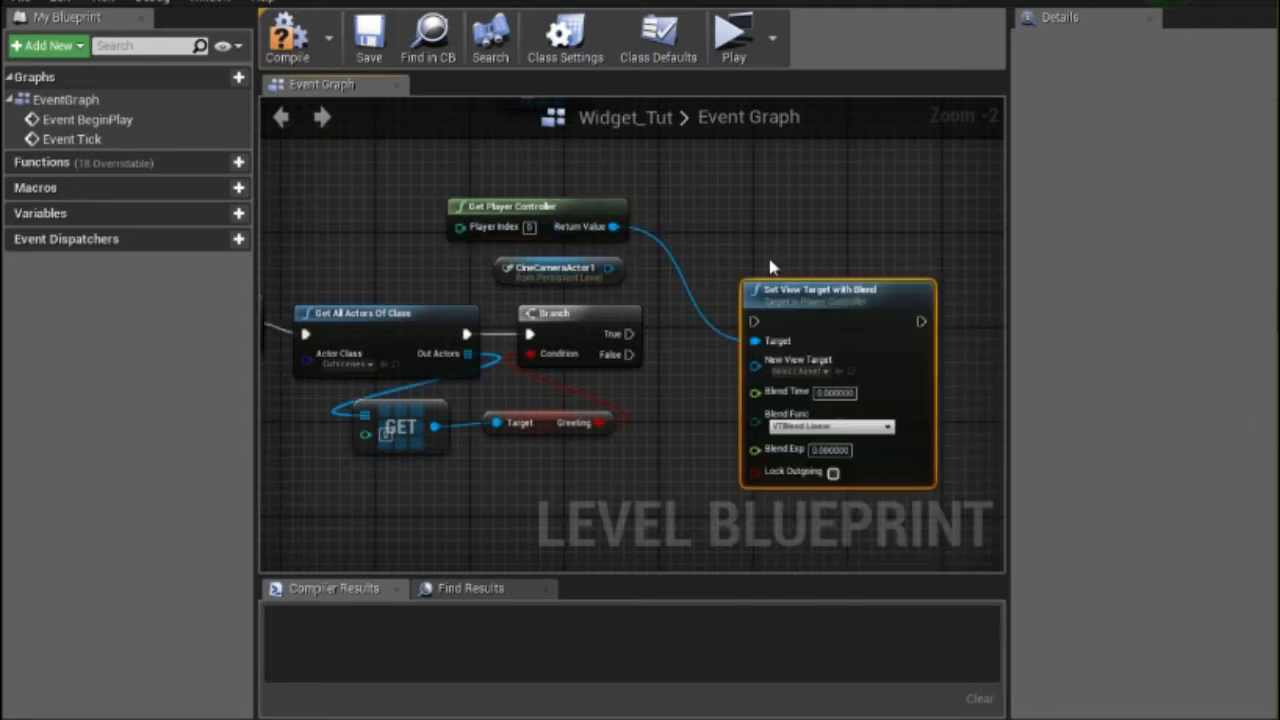
# Run Set View Target with Blend from the Branch's True output, with CineCameraActor1 as its New View Target
pyautogui.moveTo(629, 334); pyautogui.dragTo(754, 321)
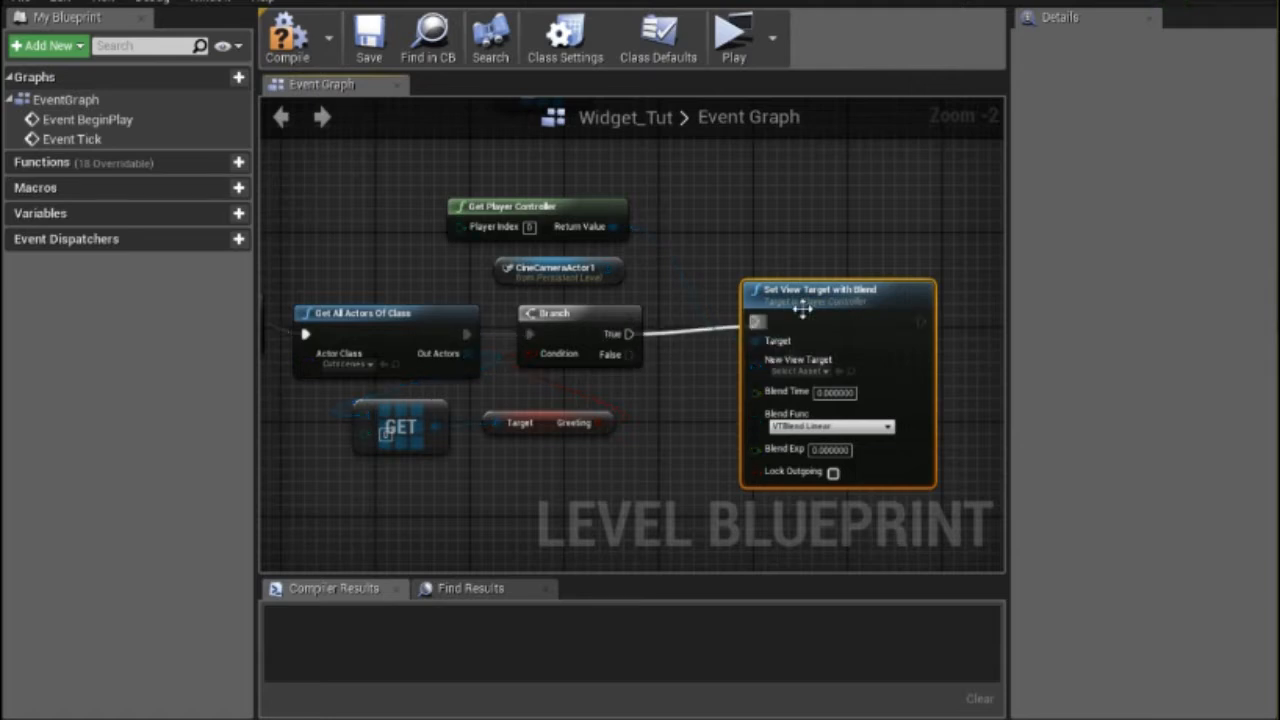
pyautogui.moveTo(759, 247); pyautogui.dragTo(757, 240)
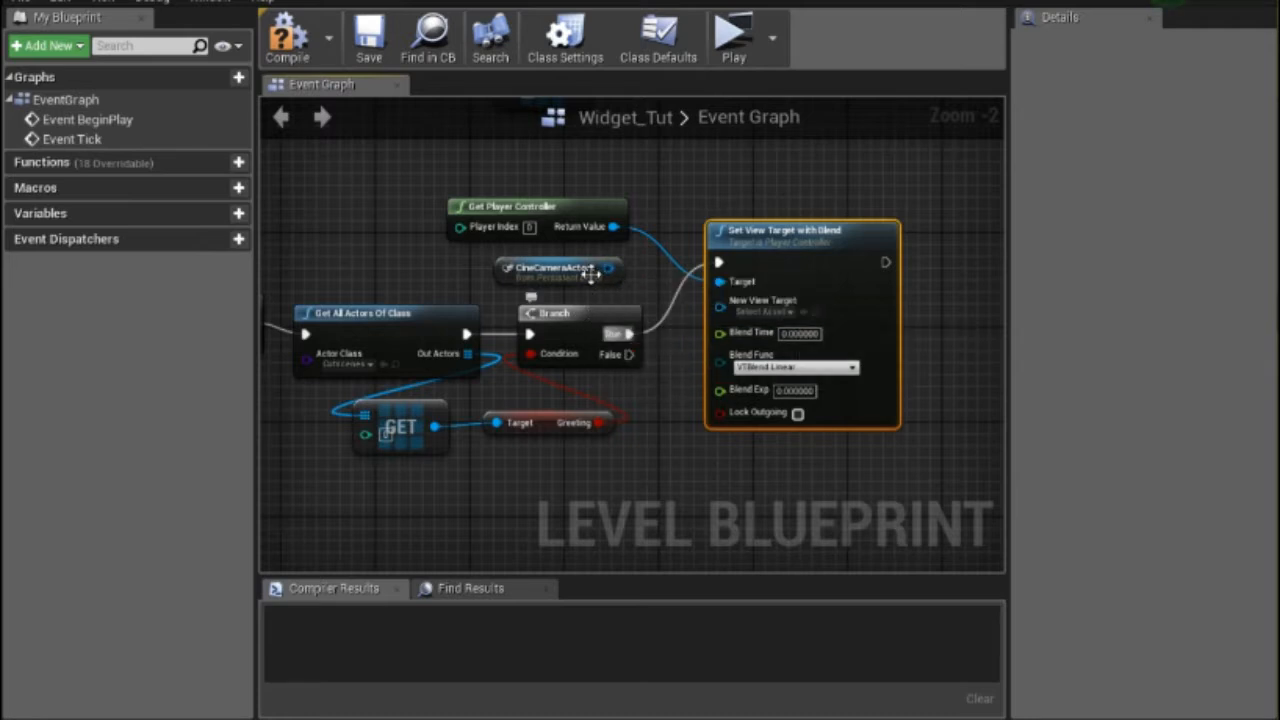
pyautogui.moveTo(607, 268); pyautogui.dragTo(730, 318)
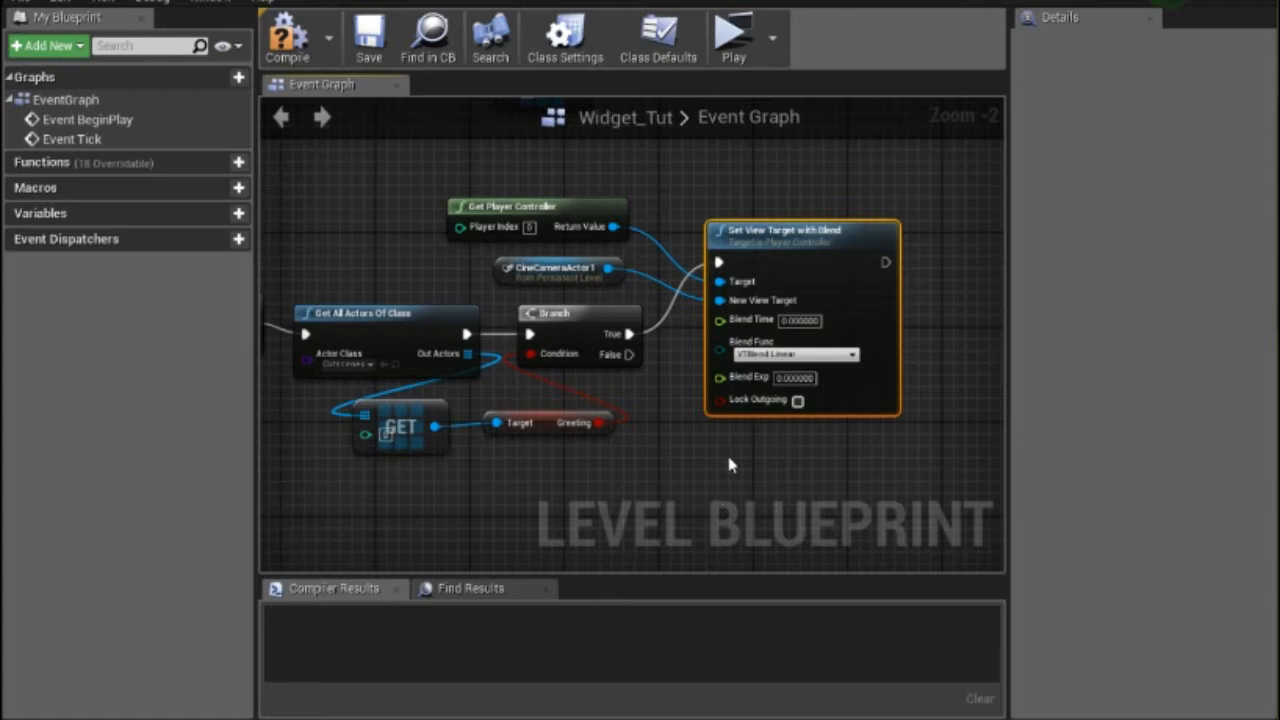
# Add a second Set View Target with Blend node from Get Player Controller and align it beneath the first one
pyautogui.click(728, 459)
pyautogui.moveTo(728, 459); pyautogui.dragTo(728, 403, button='right')
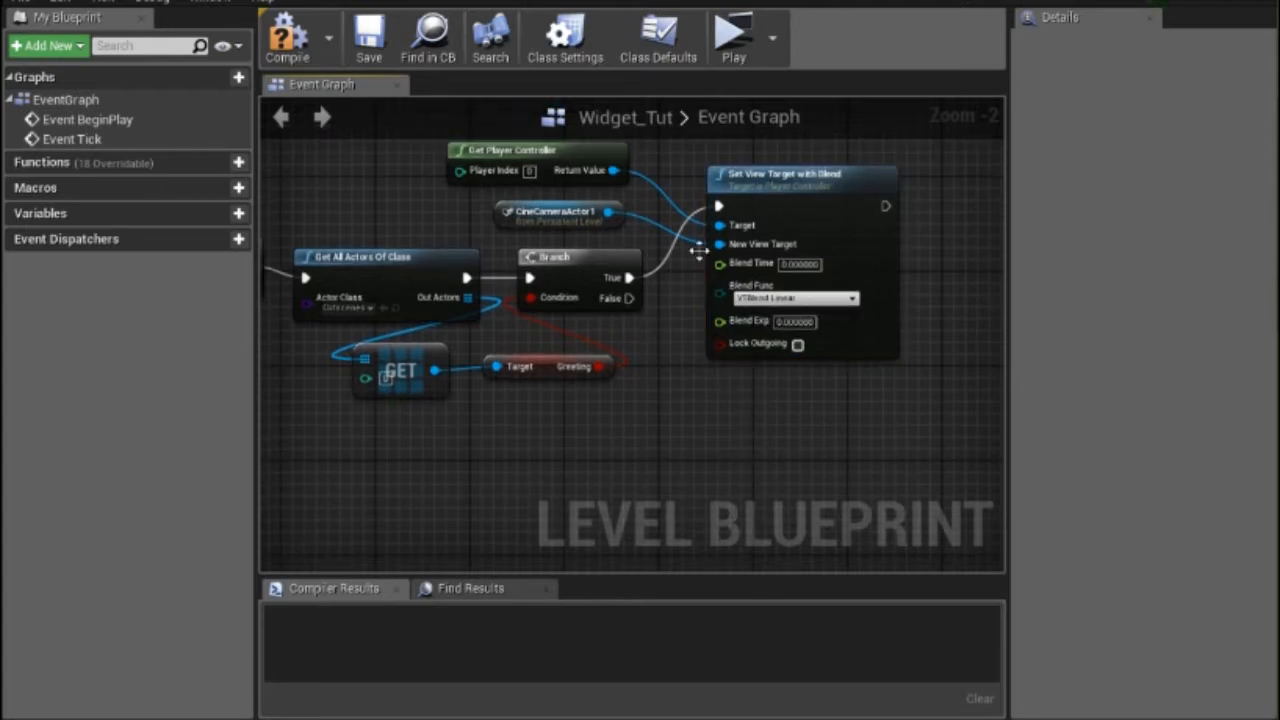
pyautogui.click(772, 192)
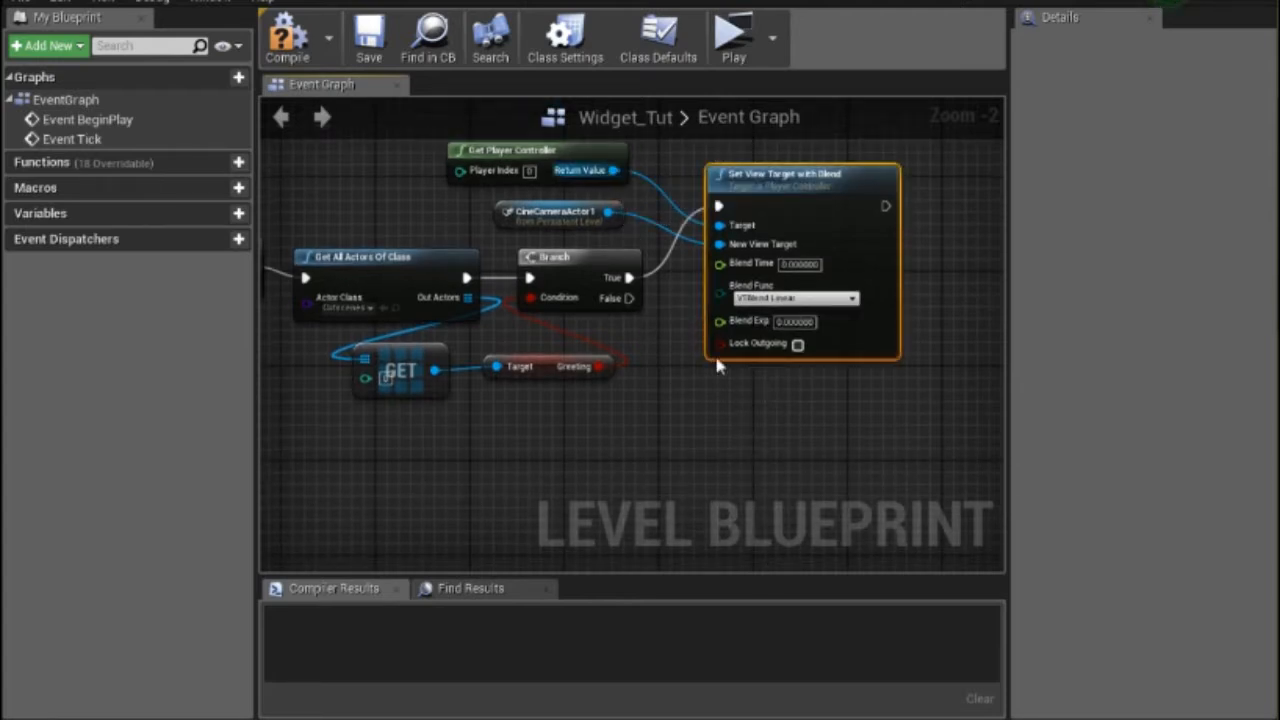
pyautogui.moveTo(717, 360); pyautogui.dragTo(743, 383)
pyautogui.click(743, 383)
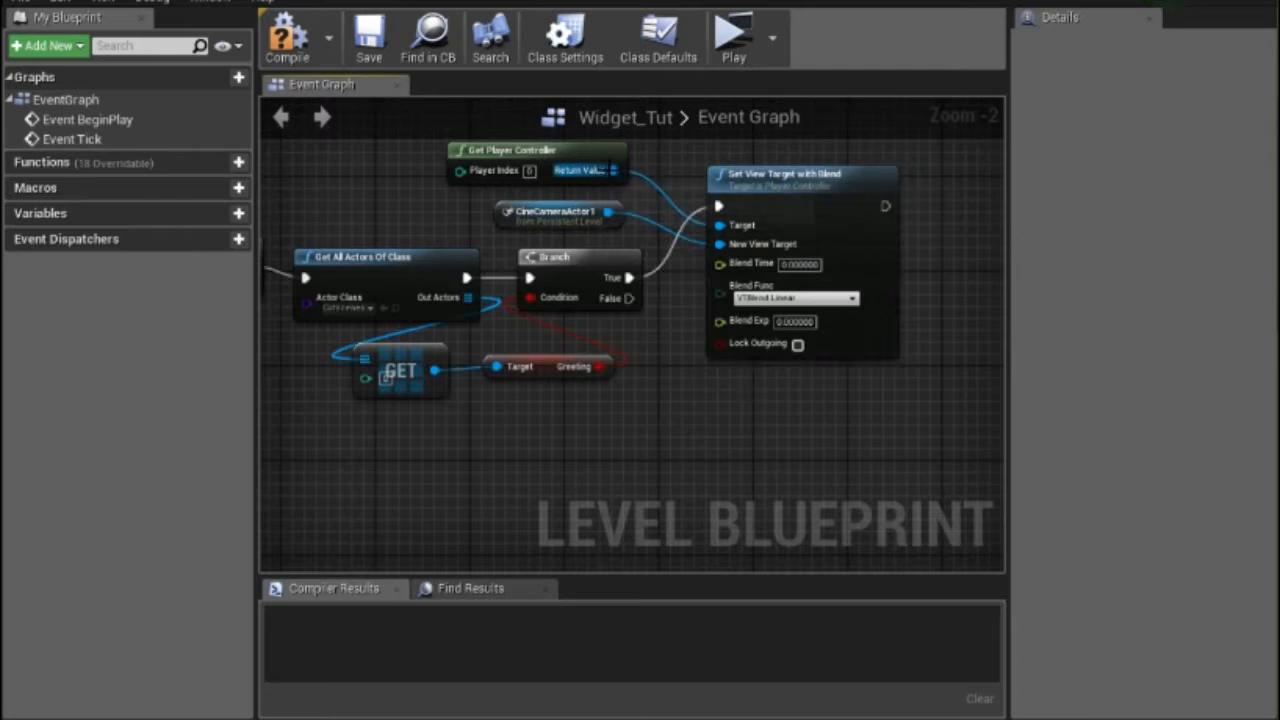
pyautogui.moveTo(612, 170); pyautogui.dragTo(769, 412)
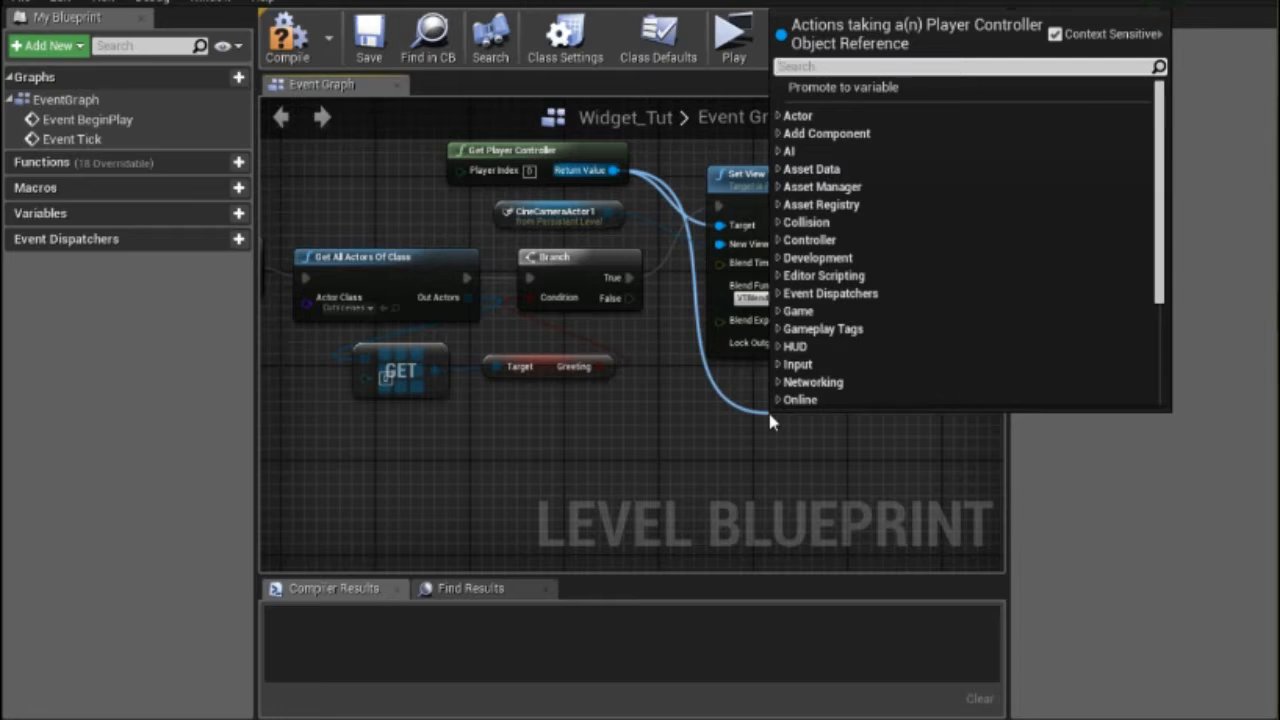
pyautogui.write('blen')
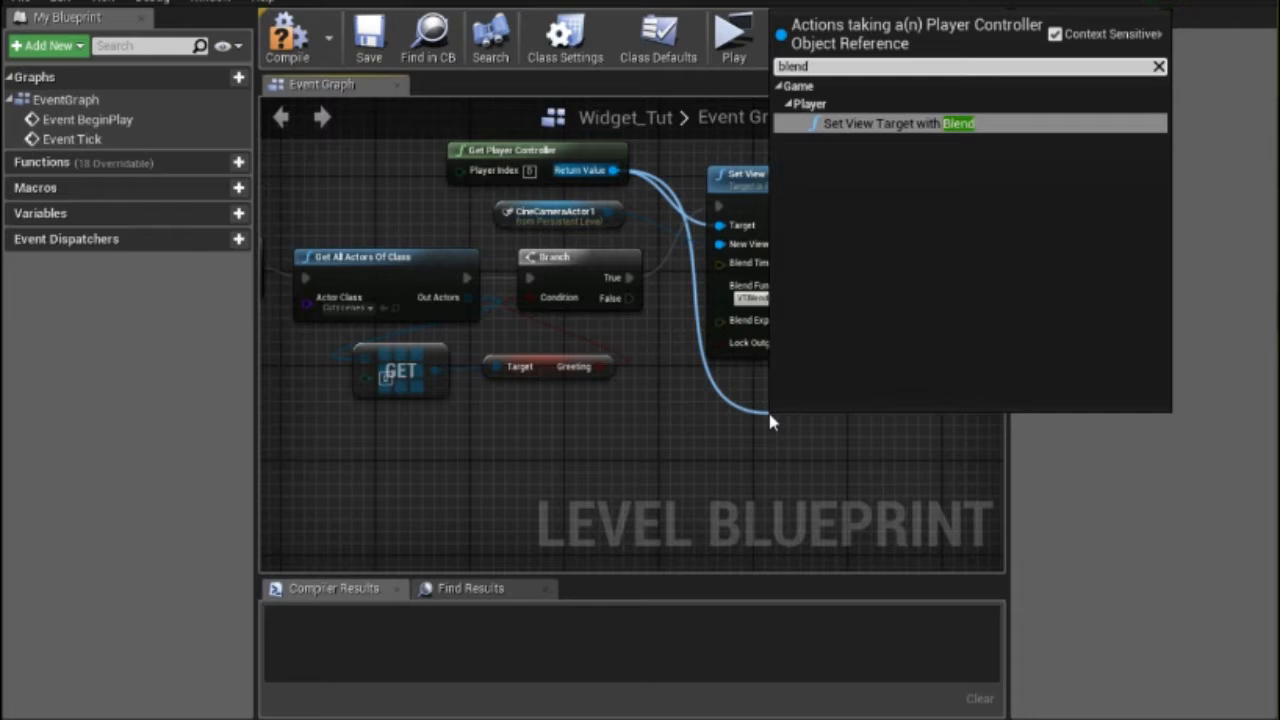
pyautogui.write('d')
pyautogui.press('Return')
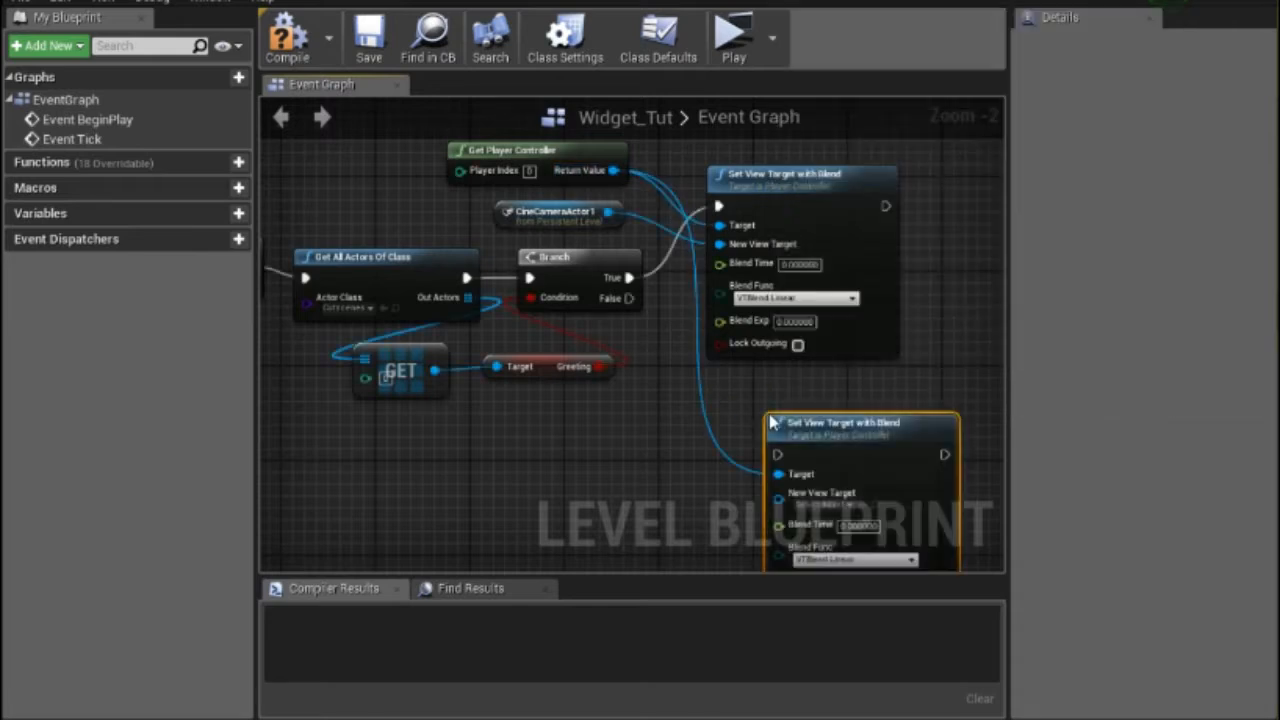
pyautogui.moveTo(843, 425); pyautogui.dragTo(784, 389)
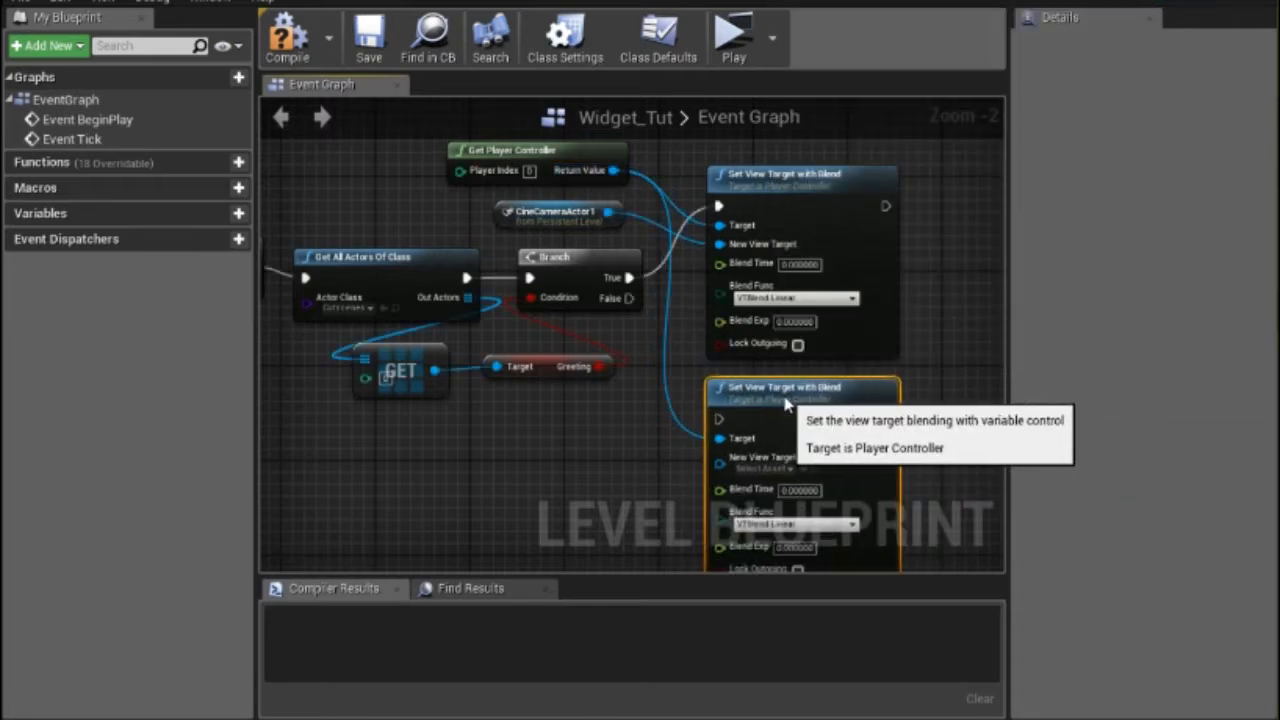
# Move the Branch, Greeting, camera, player controller and both Set View Target nodes away from Get All Actors Of Class to make room
pyautogui.moveTo(606, 421); pyautogui.dragTo(519, 400)
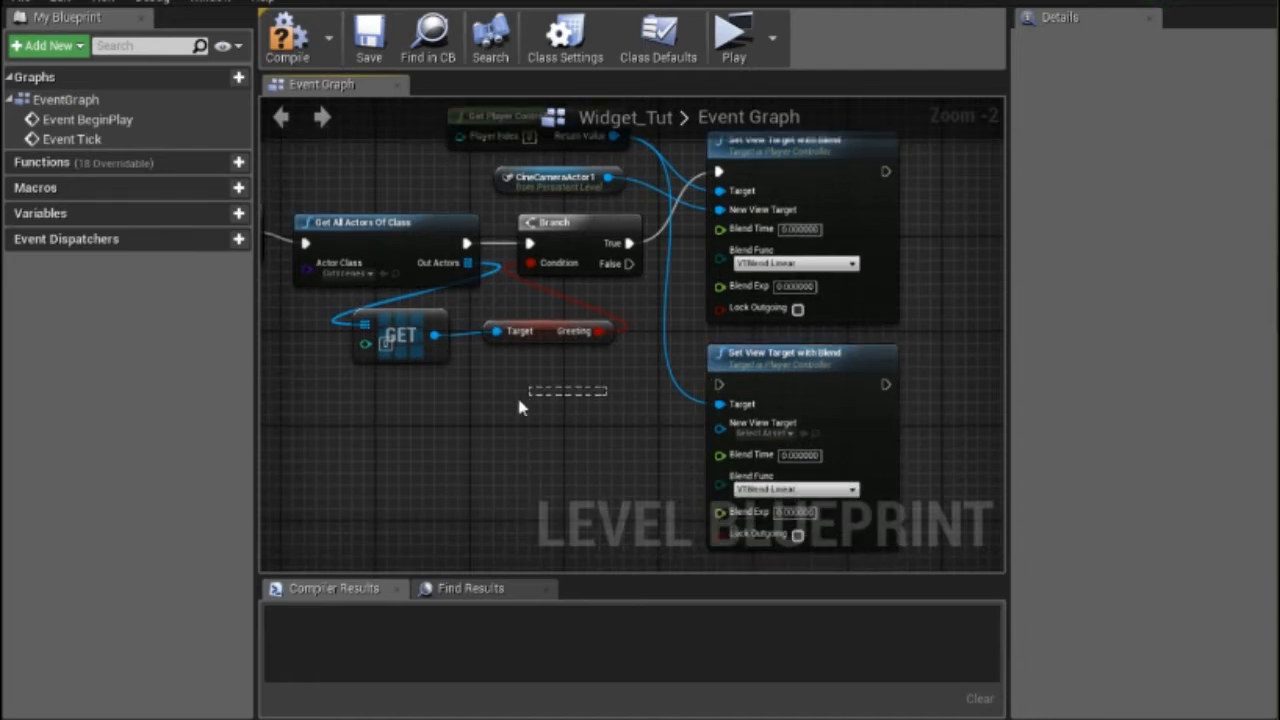
pyautogui.scroll(-3, 548, 361)
pyautogui.moveTo(543, 220); pyautogui.dragTo(793, 498)
pyautogui.moveTo(671, 266); pyautogui.dragTo(777, 267)
pyautogui.click(777, 267)
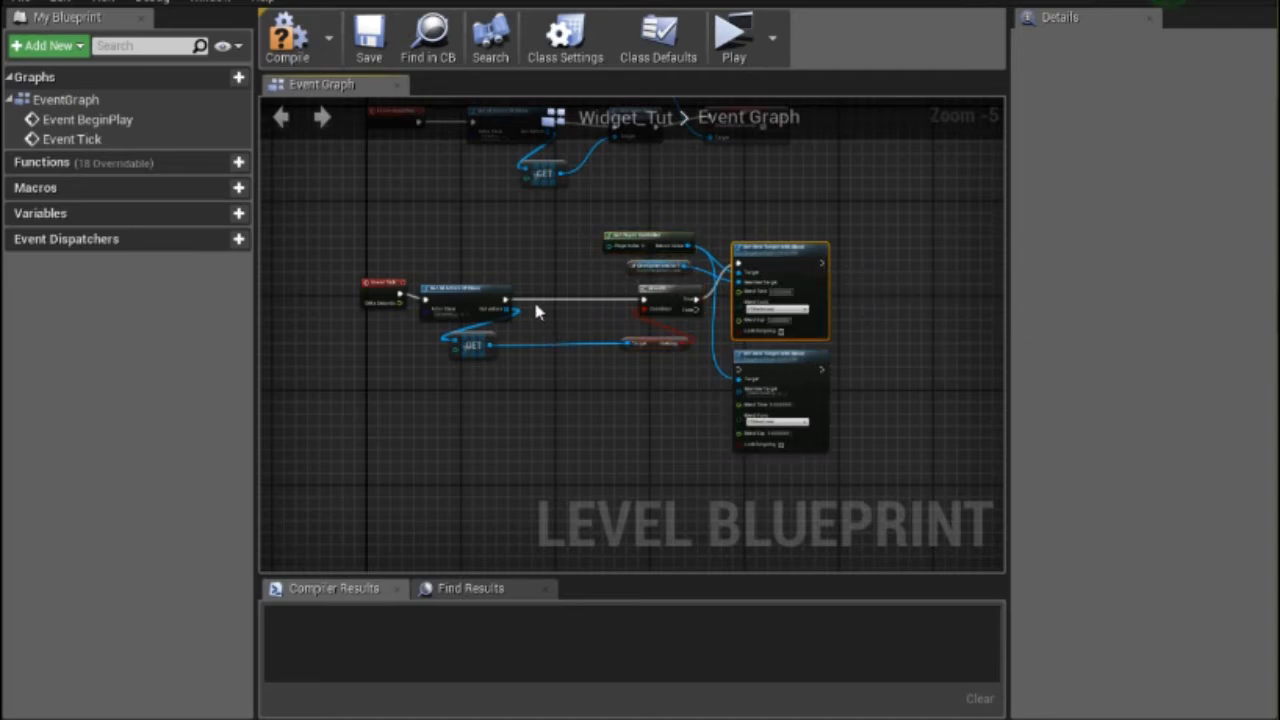
# Insert a second Get All Actors Of Class node between the first one and the Branch, aligned in the same row
pyautogui.scroll(3, 536, 312)
pyautogui.moveTo(457, 273); pyautogui.dragTo(552, 270)
pyautogui.write('a')
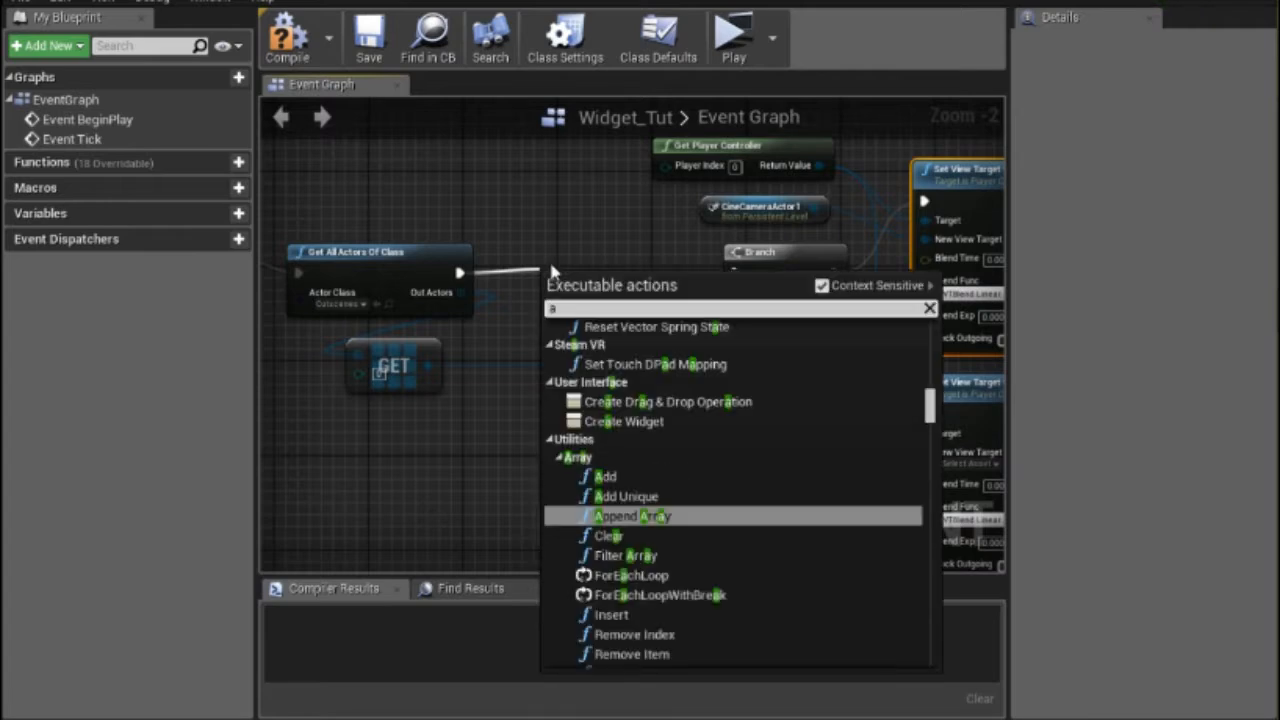
pyautogui.write('ll ac')
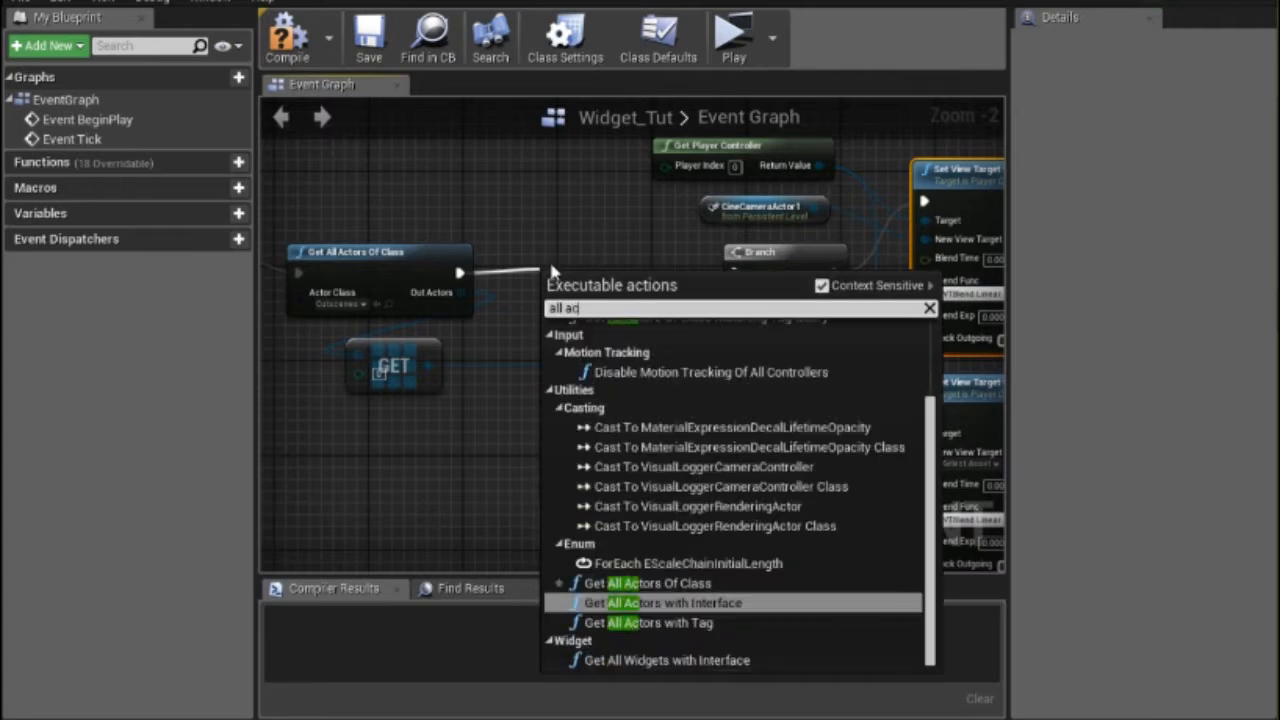
pyautogui.write('to')
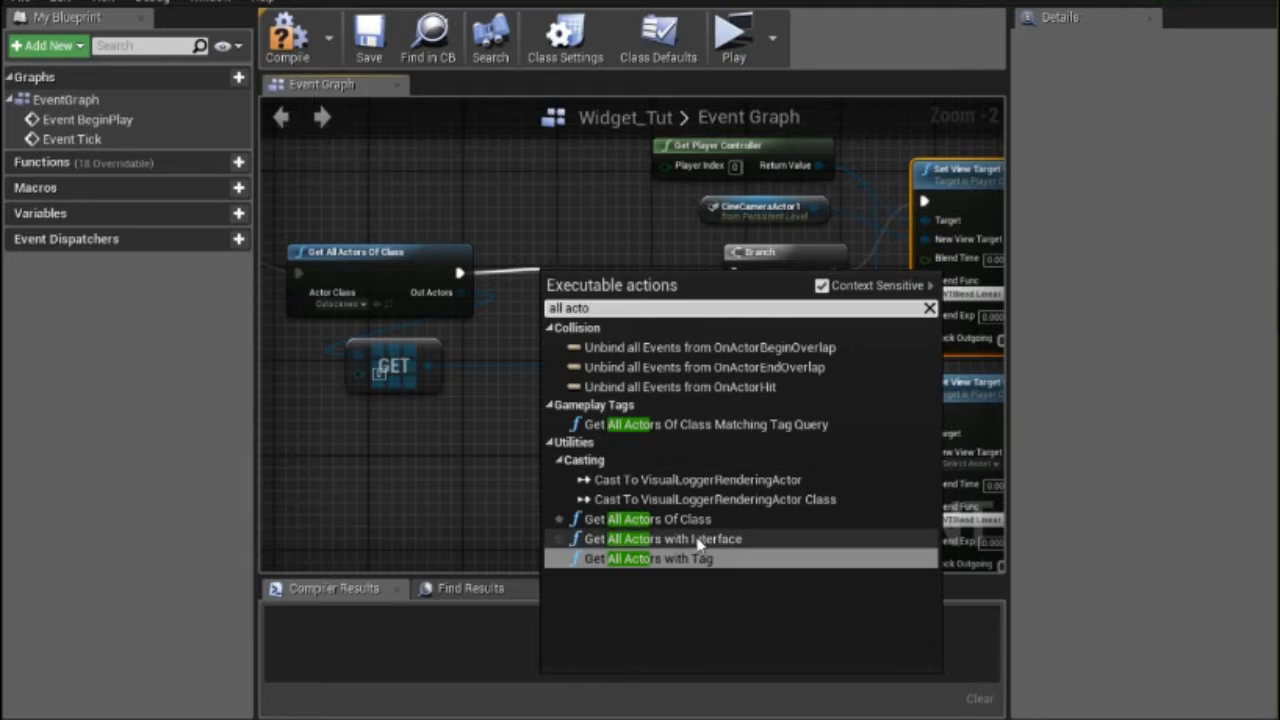
pyautogui.click(600, 519)
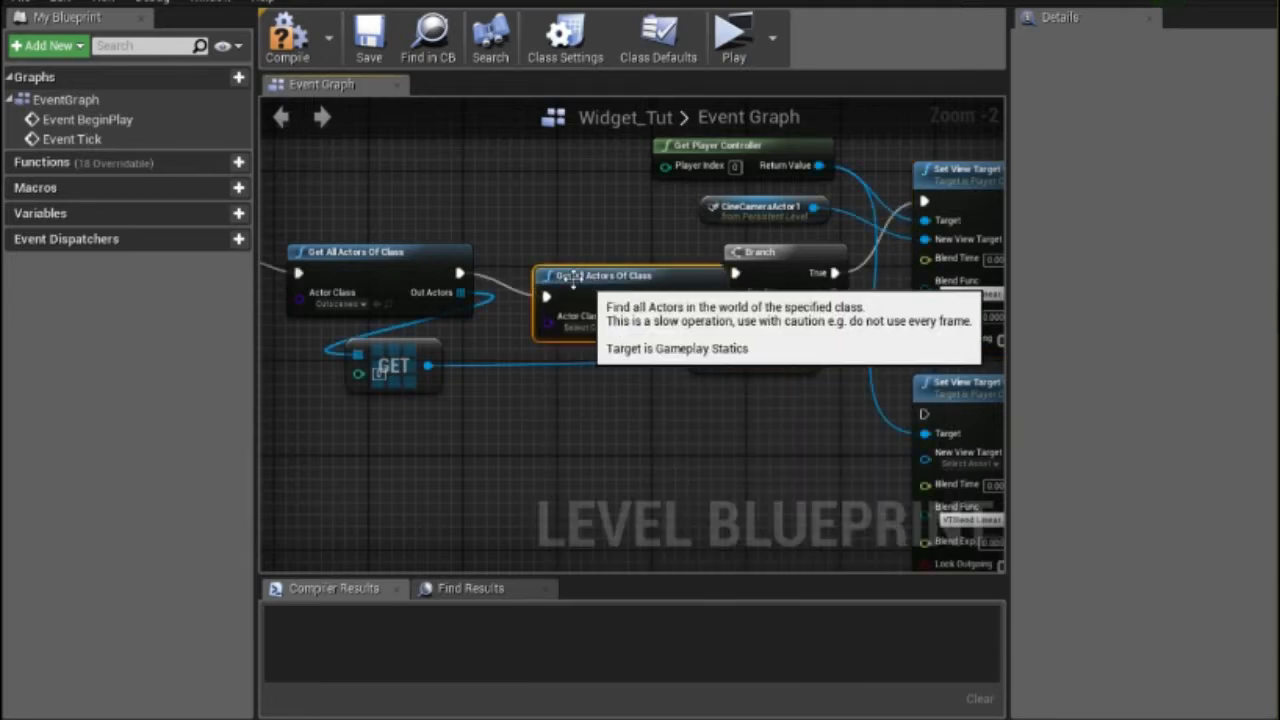
pyautogui.moveTo(566, 284); pyautogui.dragTo(529, 259)
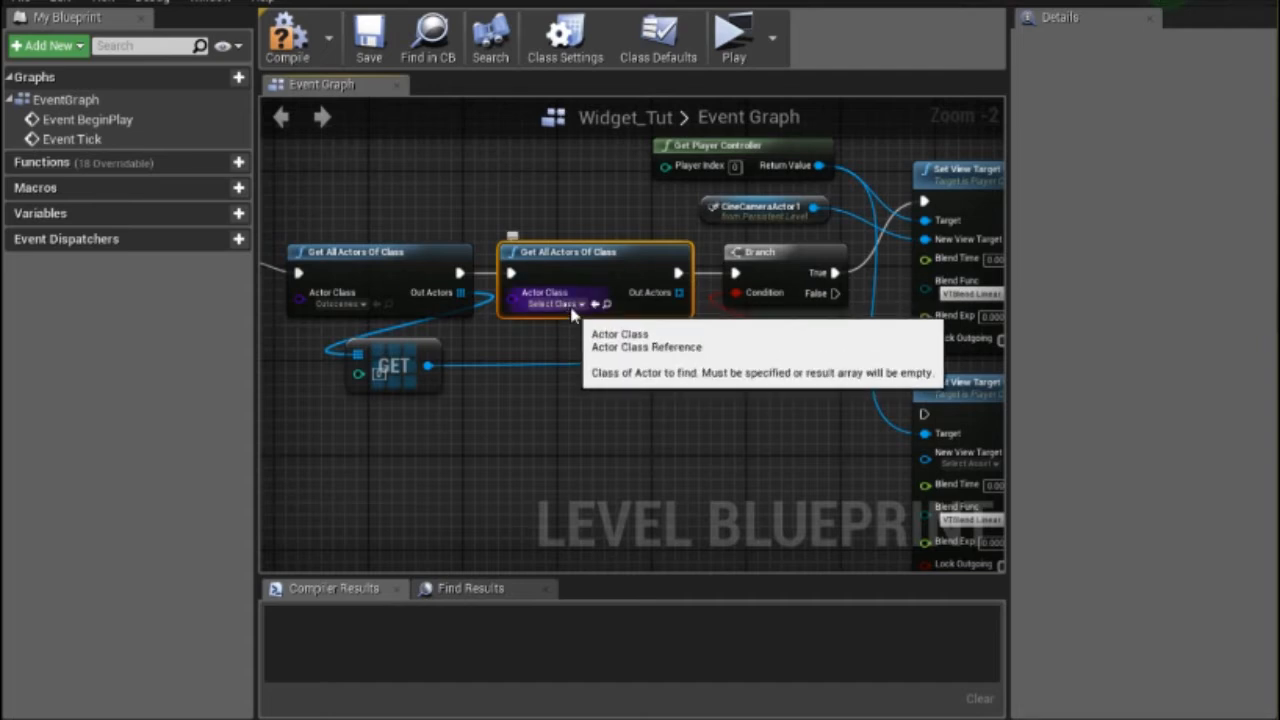
# Set the Actor Class of the second Get All Actors Of Class node to PC_BP
pyautogui.click(572, 306)
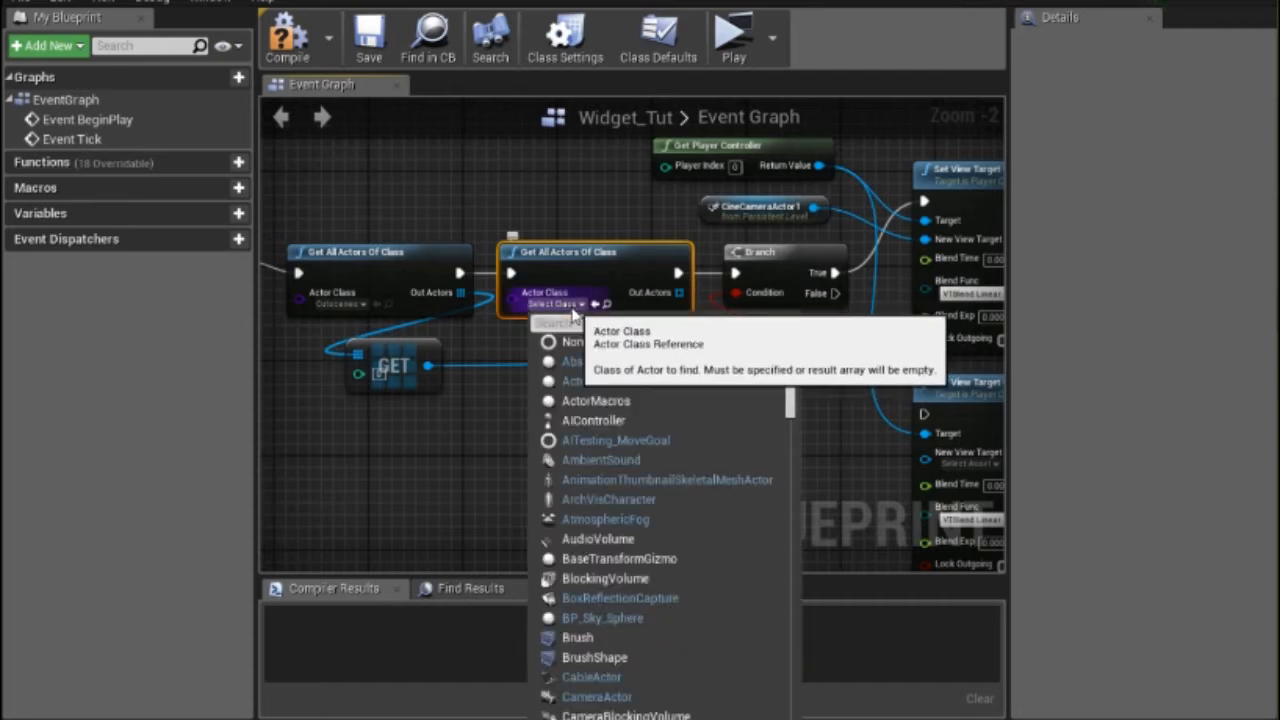
pyautogui.write('pc')
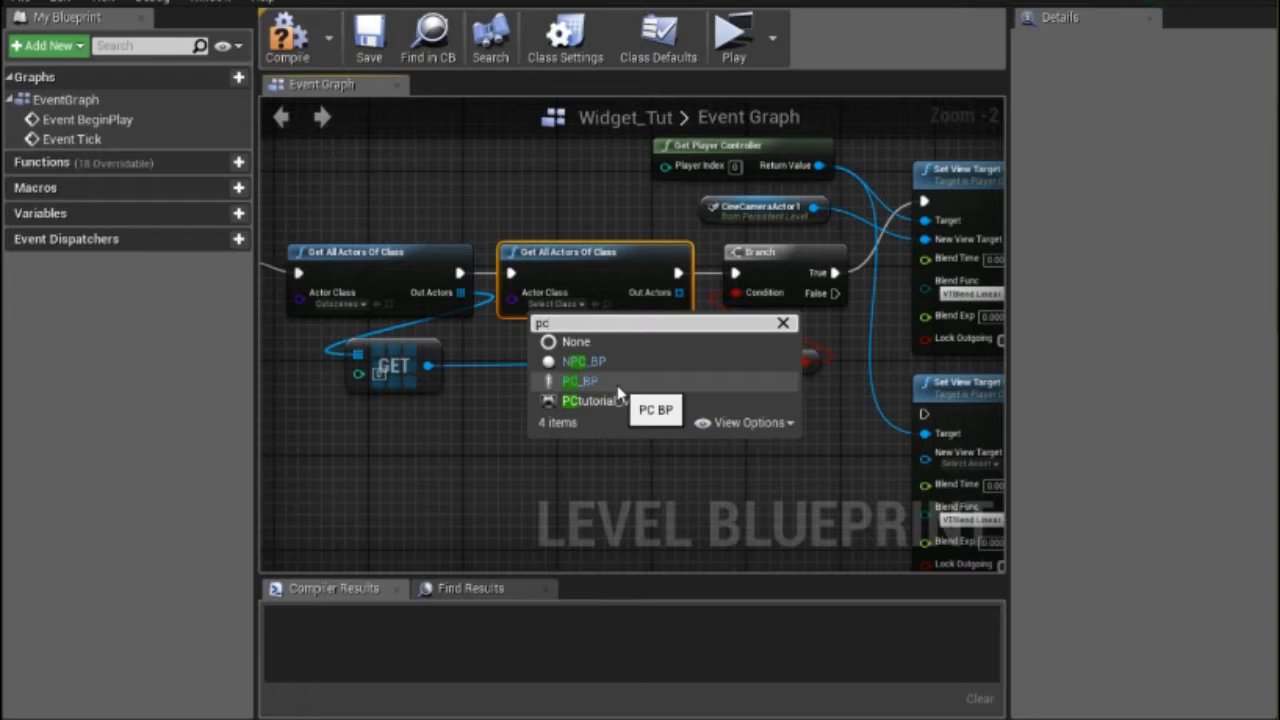
pyautogui.click(630, 381)
# Add a Get (a copy) node from the PC_BP Out Actors array and feed it into the second Set View Target's New View Target
pyautogui.moveTo(699, 292); pyautogui.dragTo(551, 335)
pyautogui.moveTo(699, 292); pyautogui.dragTo(530, 357)
pyautogui.write('get')
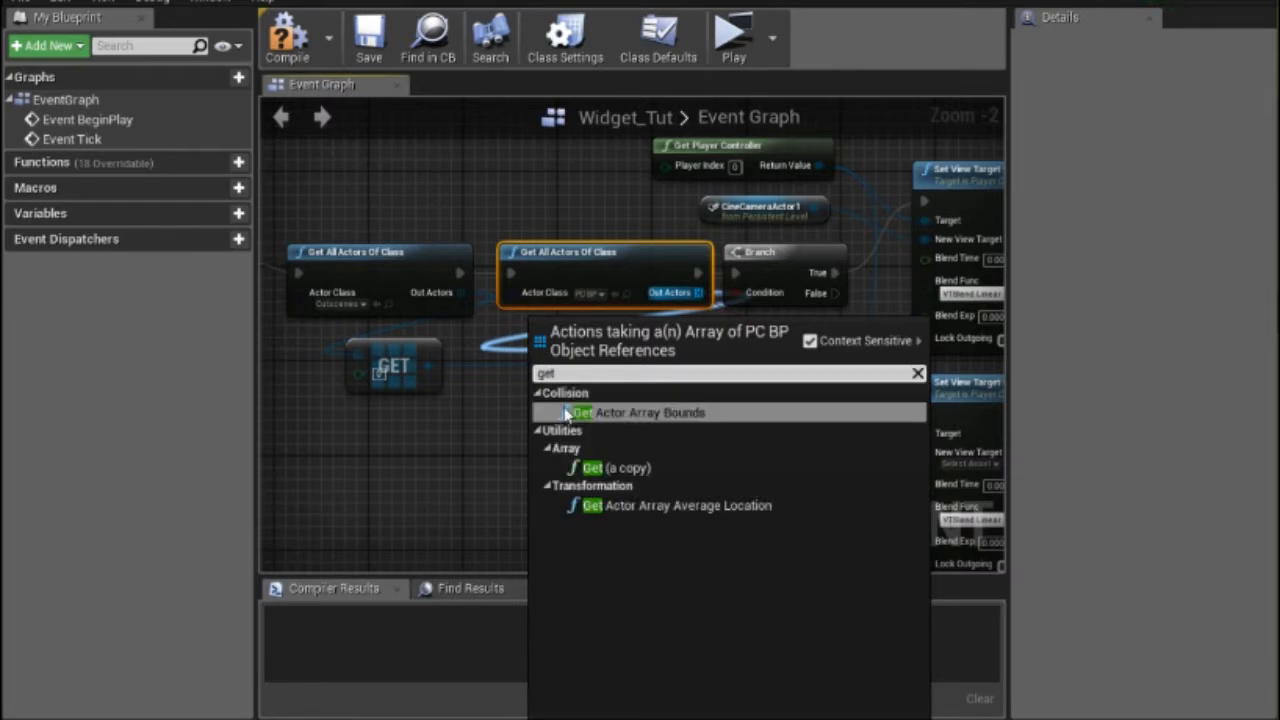
pyautogui.click(605, 468)
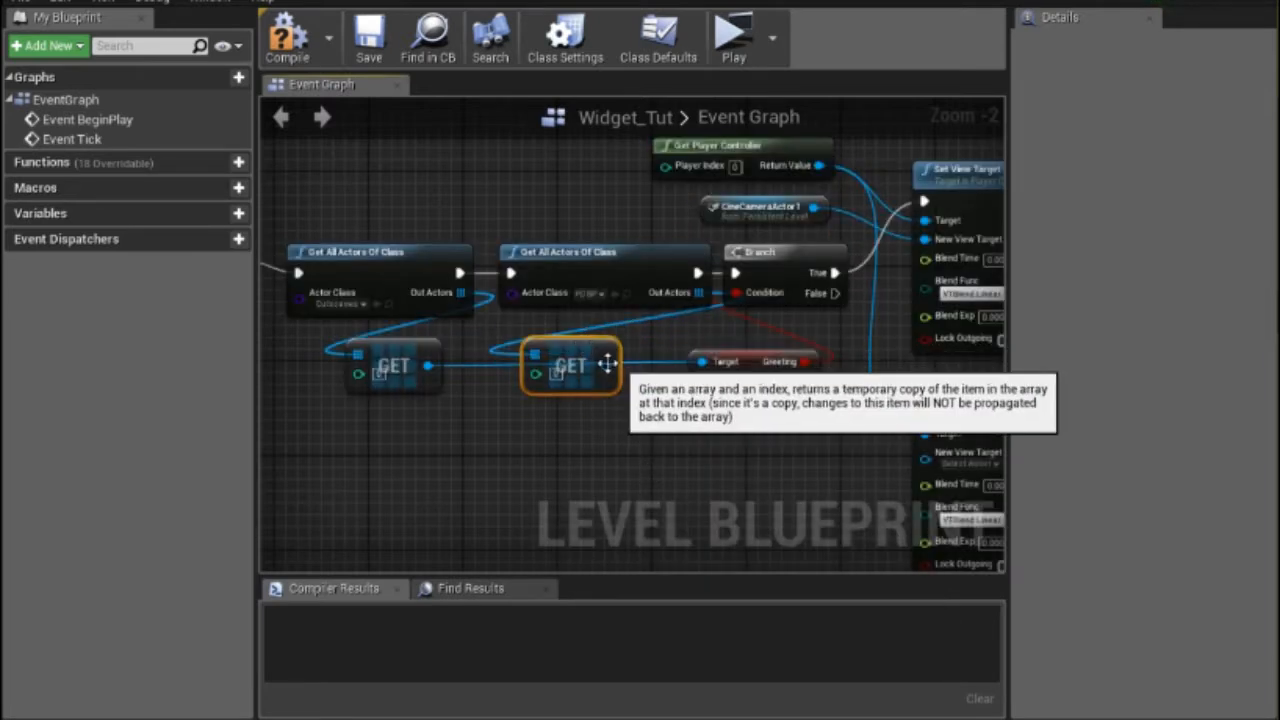
pyautogui.moveTo(606, 377); pyautogui.dragTo(765, 452)
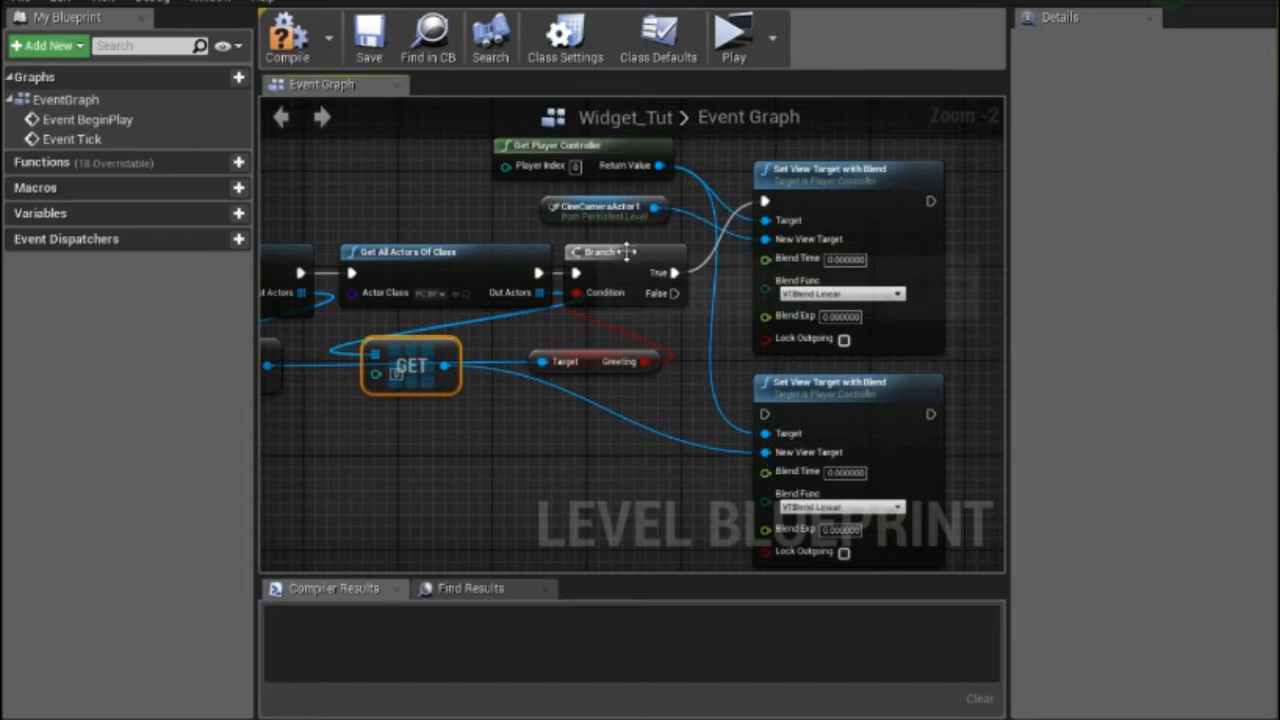
# Connect the Branch's False output to the second Set View Target with Blend node, and compile and save the Level Blueprint
pyautogui.moveTo(674, 293); pyautogui.dragTo(768, 422)
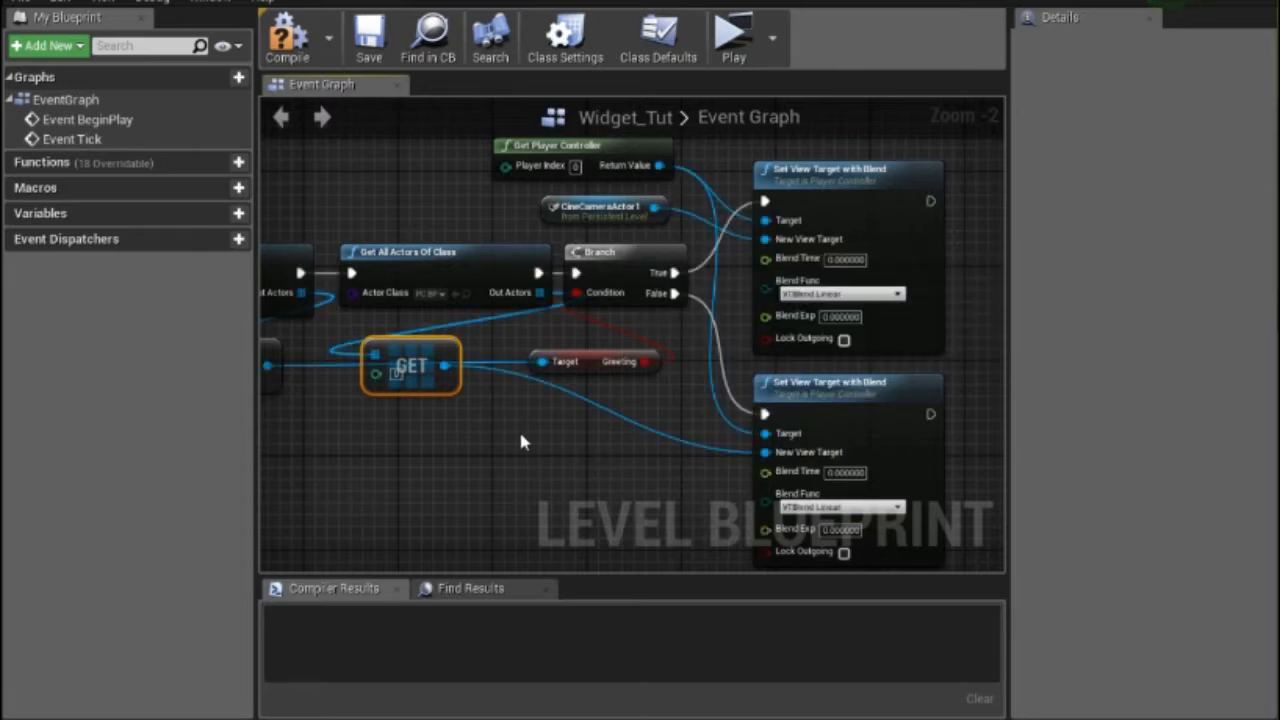
pyautogui.scroll(-4, 518, 428)
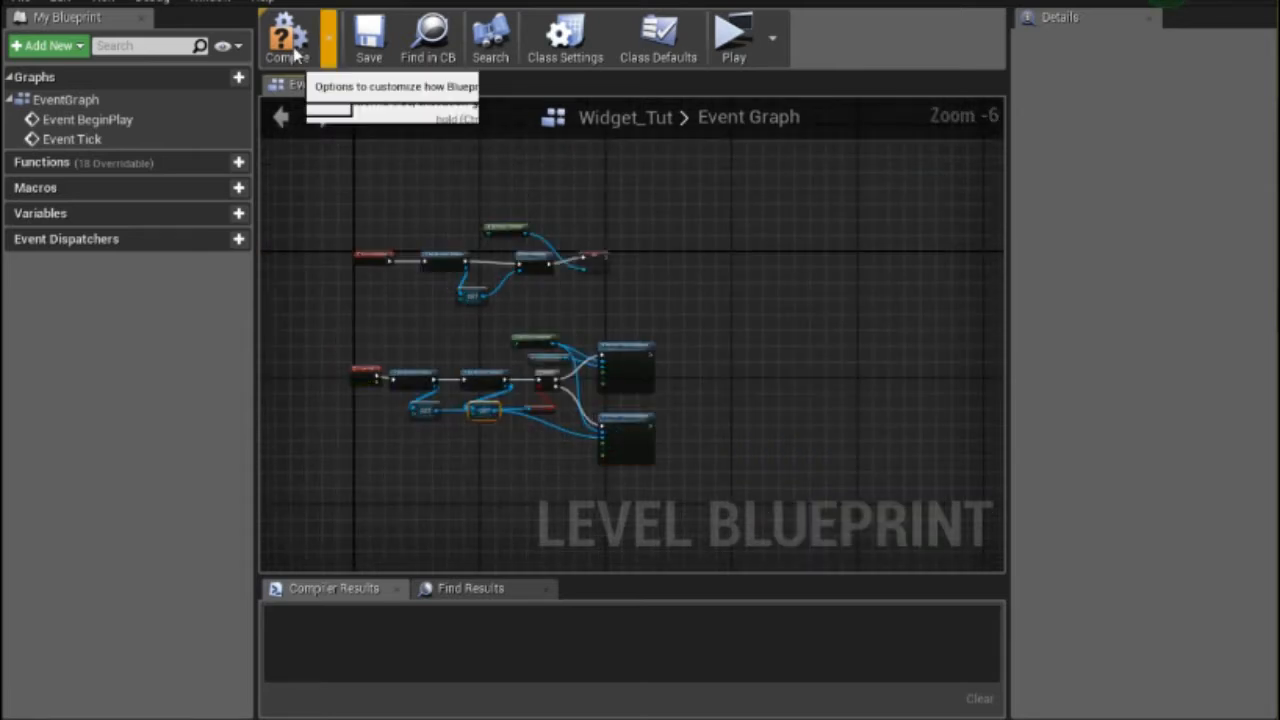
pyautogui.click(288, 38)
pyautogui.click(368, 36)
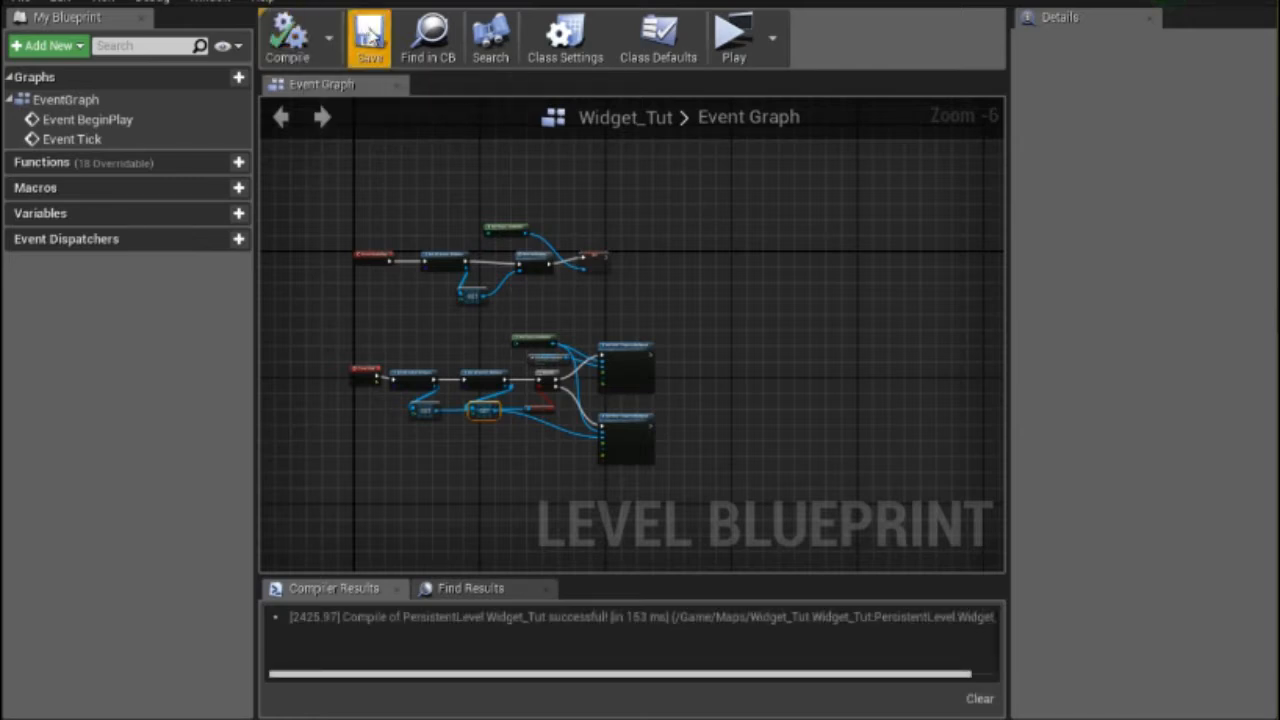
# Play the level, walk the character up to the NPC and choose Greet to test the camera switch
pyautogui.click(732, 36)
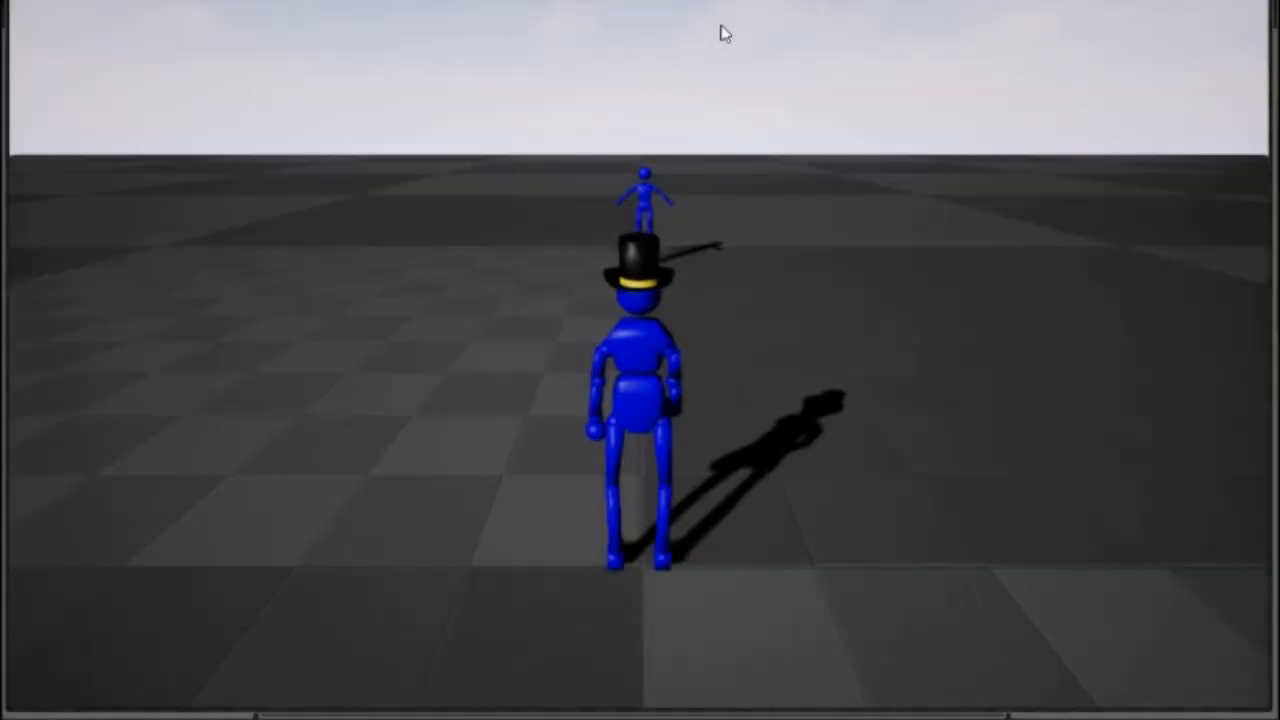
pyautogui.press('w')
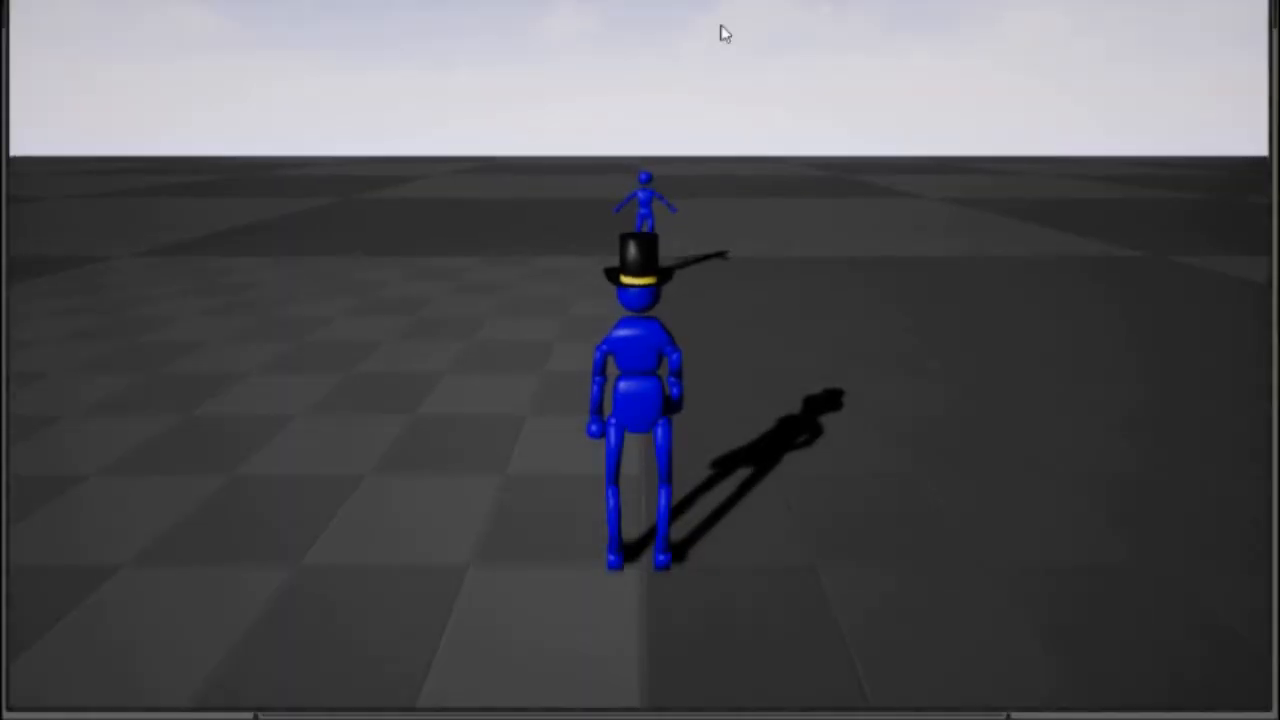
pyautogui.press('w')
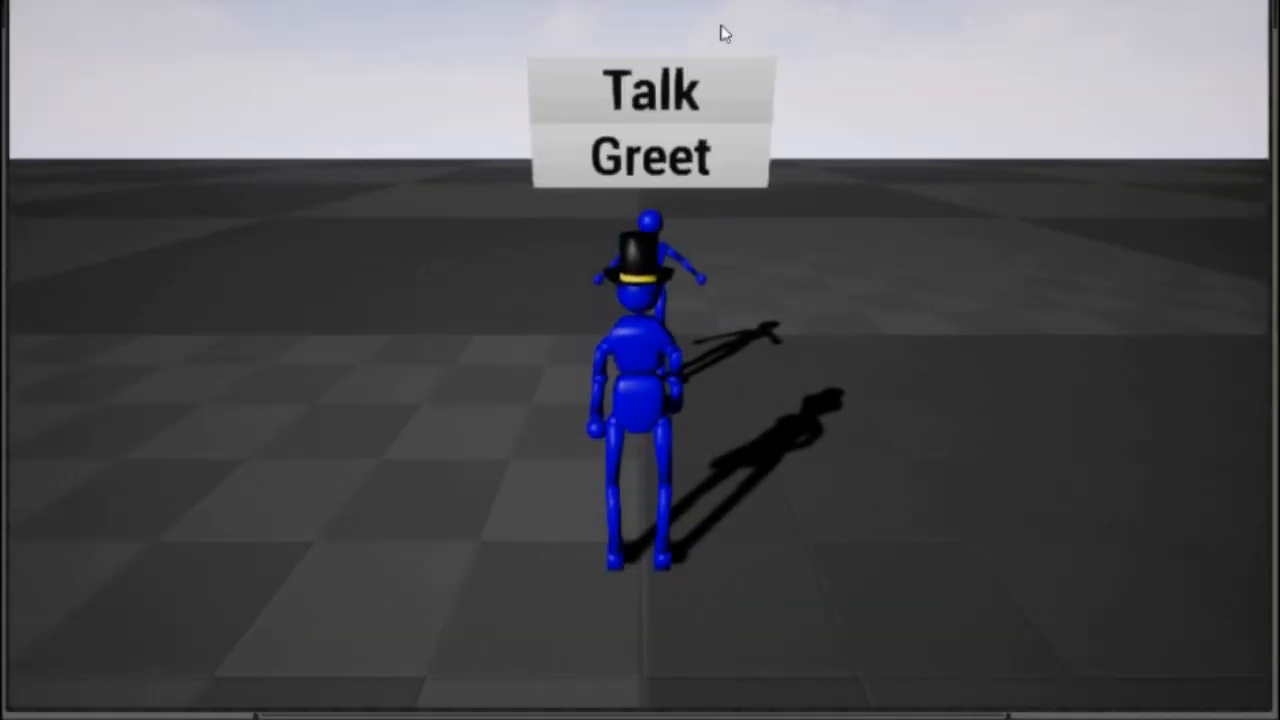
pyautogui.click(702, 157)
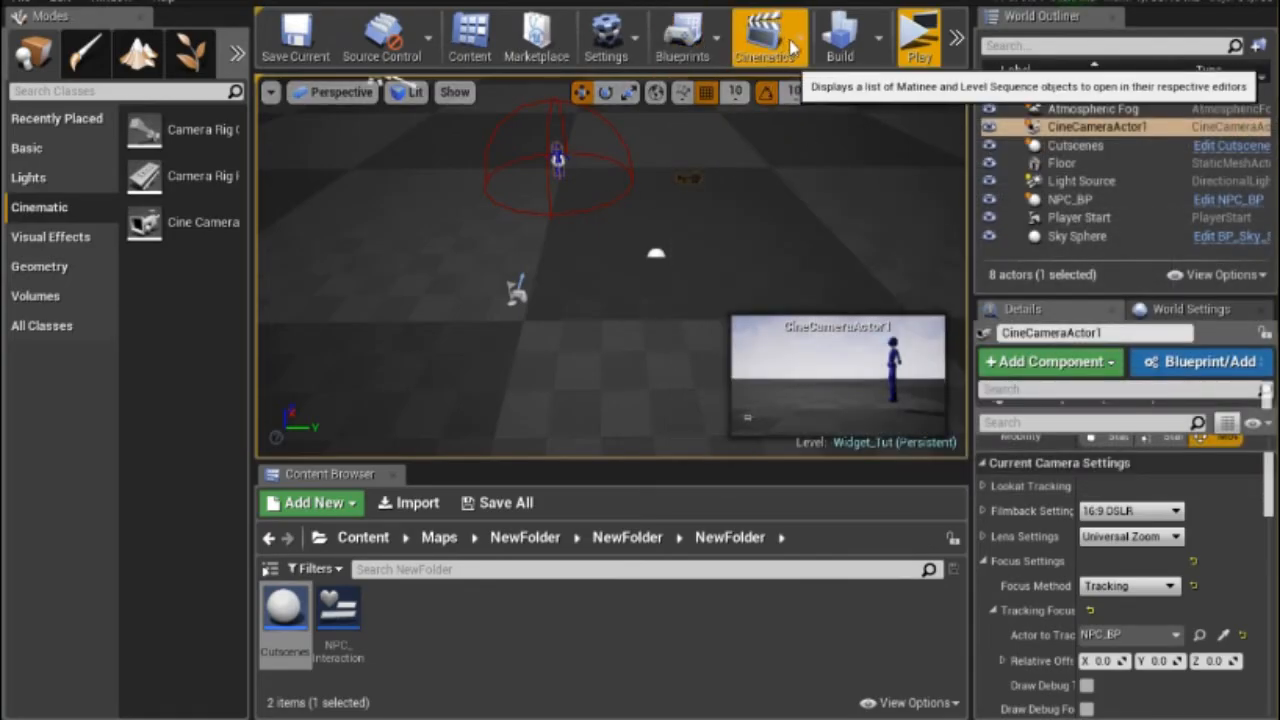
# Add a level sequence to the level and save it in the Content folder as cutscene_tutorial
pyautogui.click(787, 52)
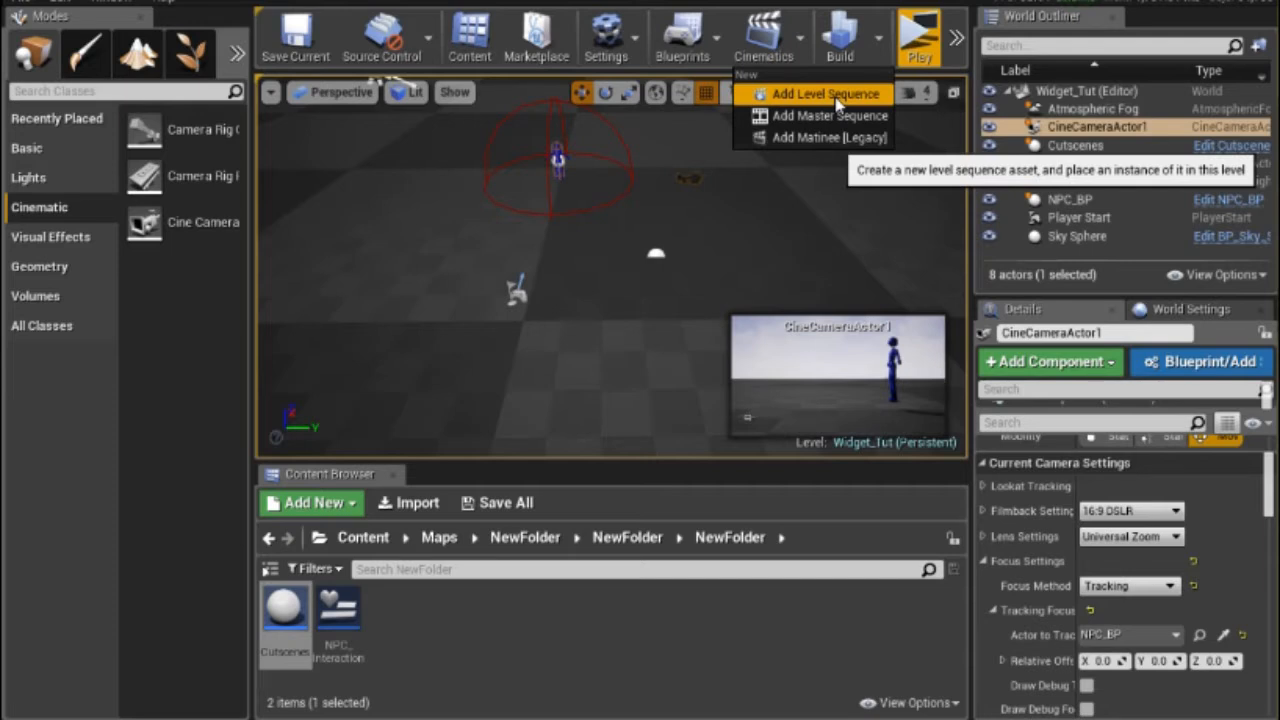
pyautogui.click(826, 94)
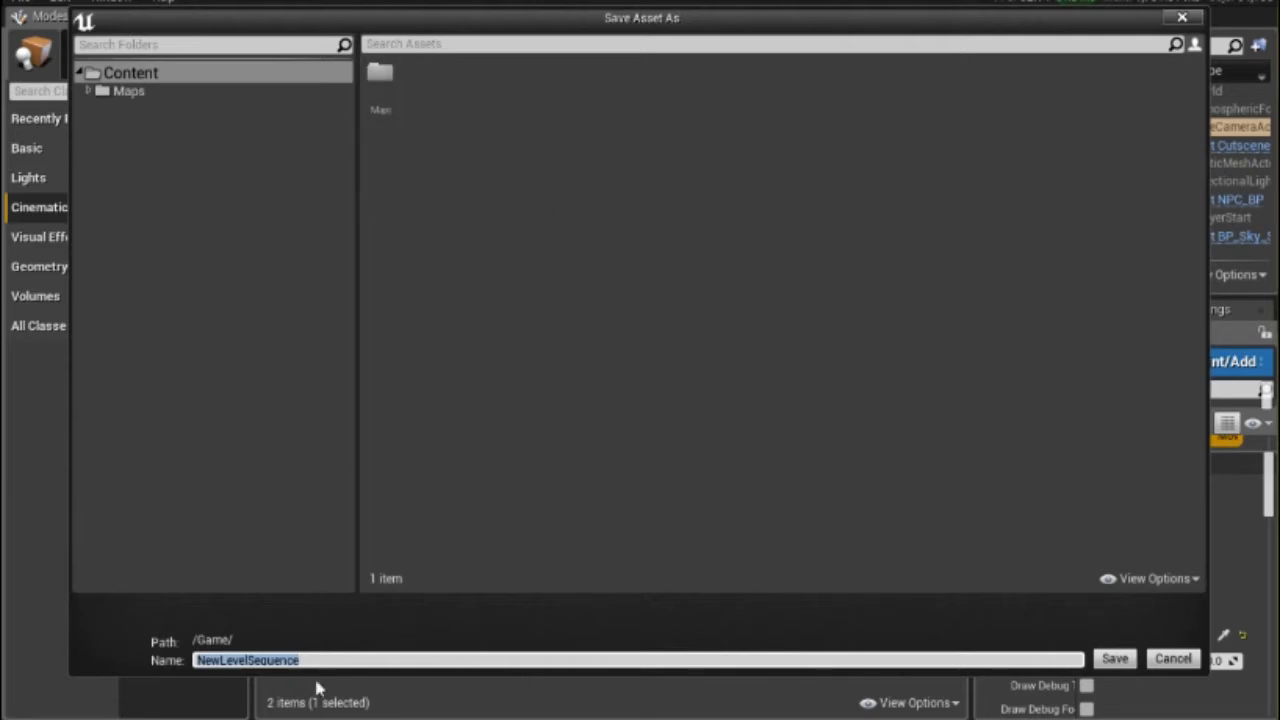
pyautogui.press('BackSpace')
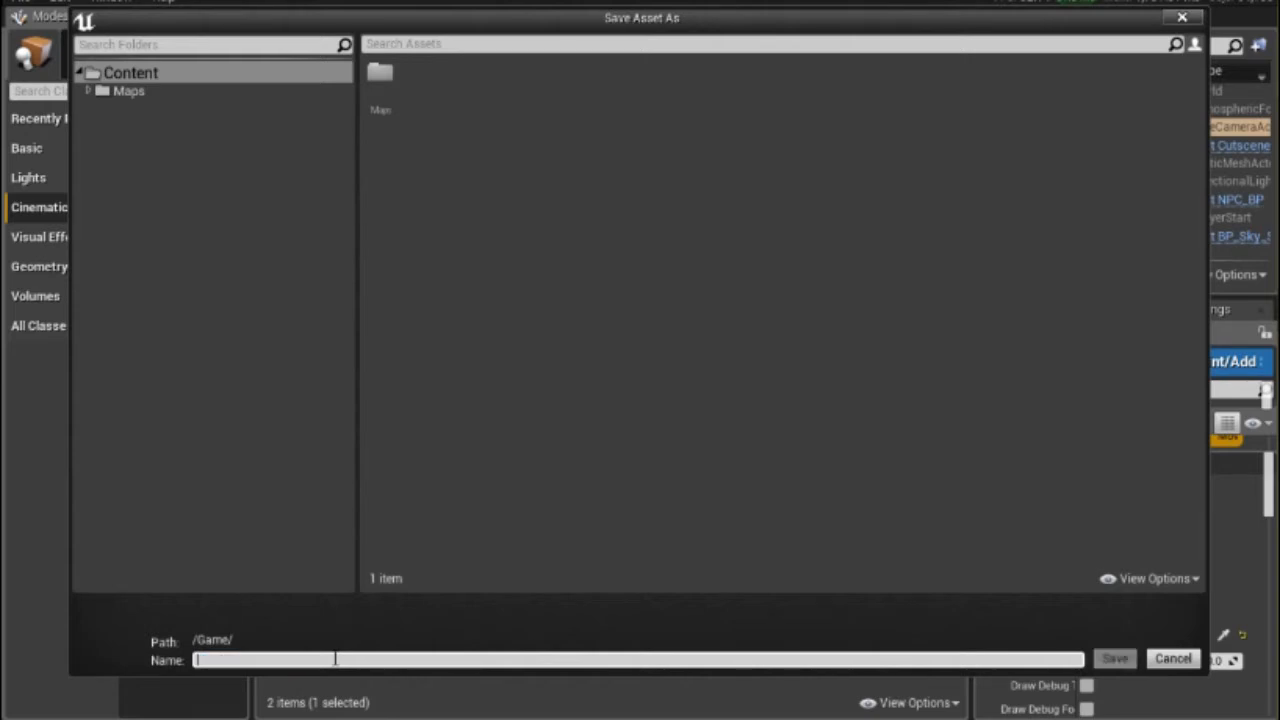
pyautogui.write('d')
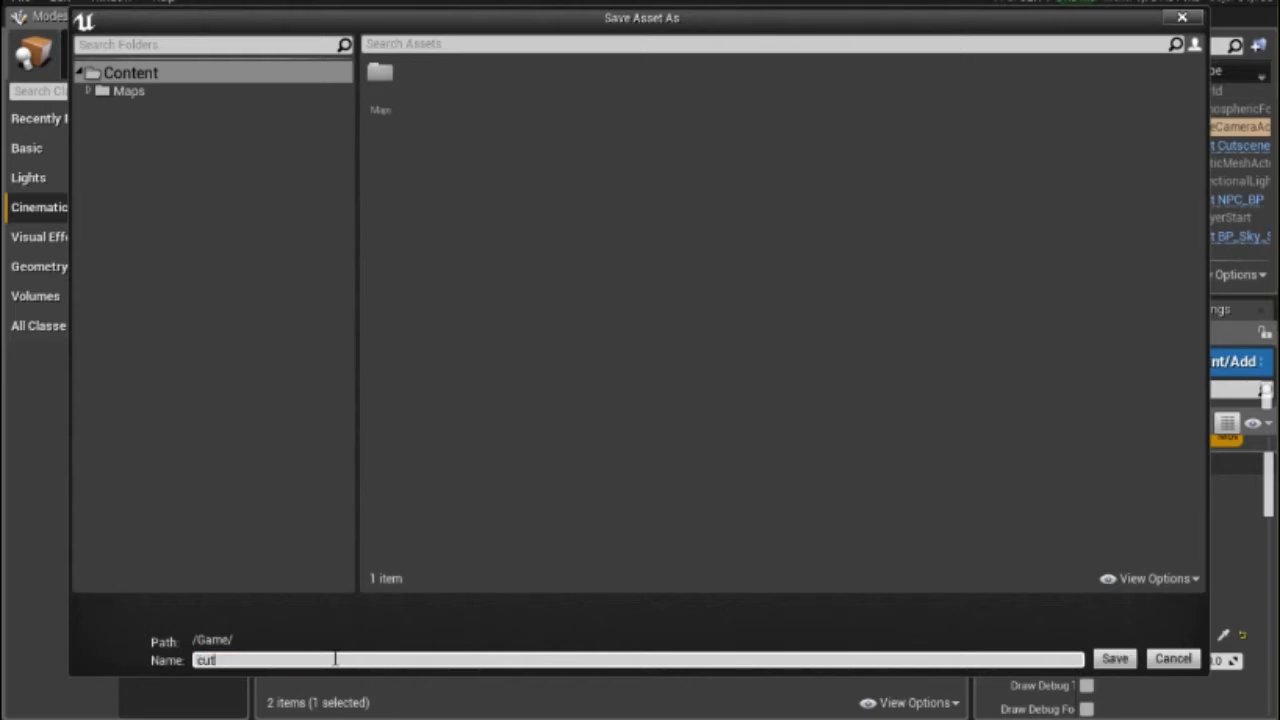
pyautogui.write('utscene')
pyautogui.press('BackSpace')
pyautogui.click(1114, 658)
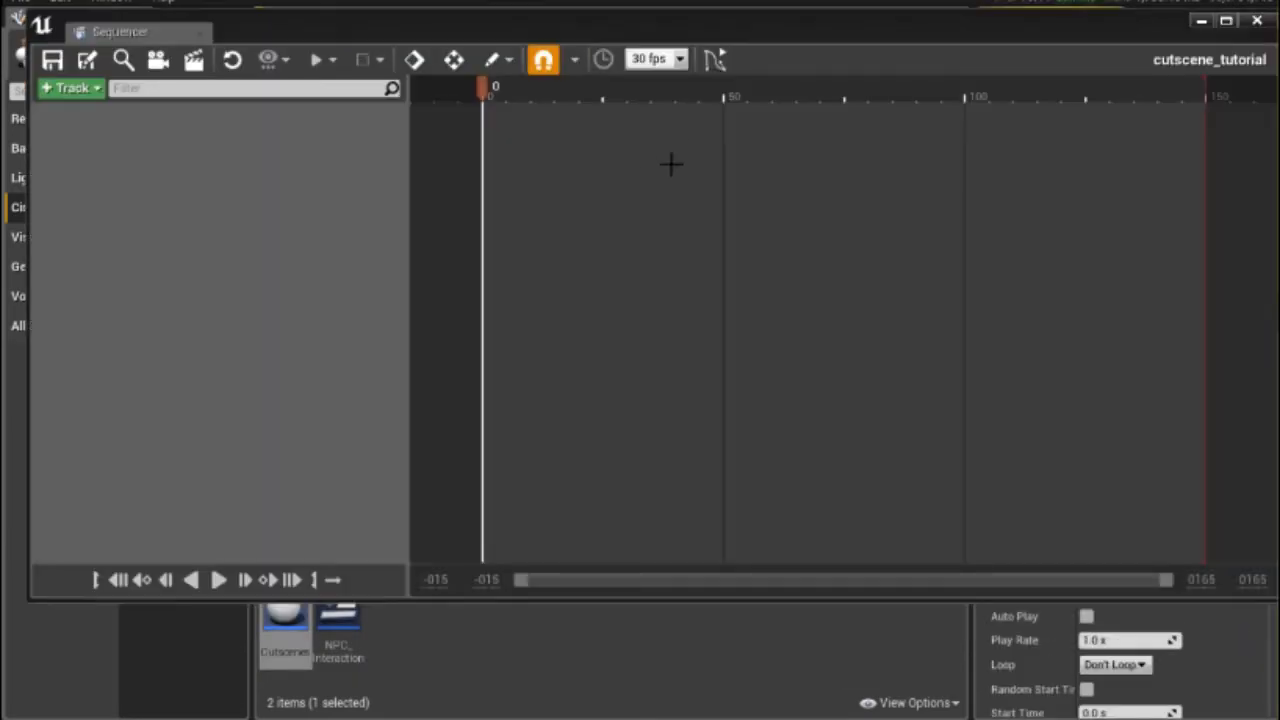
# Add CineCameraActor1 as an actor track in the cutscene_tutorial sequence
pyautogui.click(74, 90)
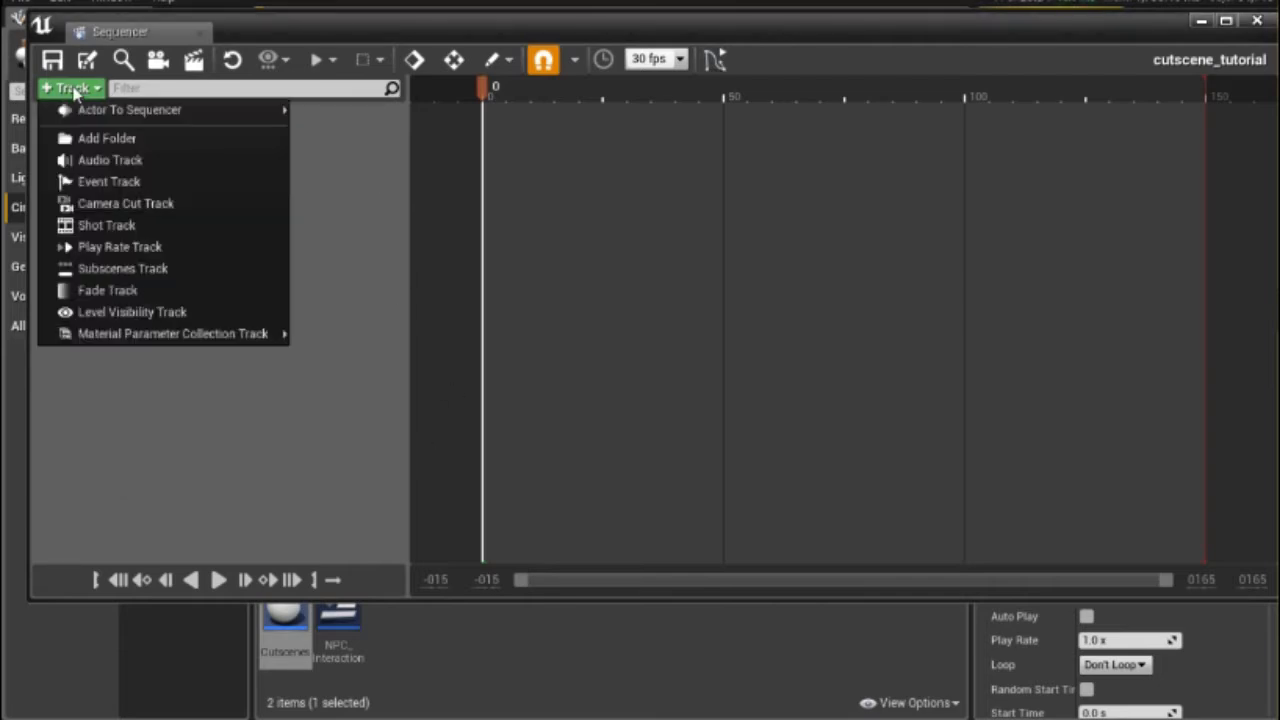
pyautogui.moveTo(132, 114)
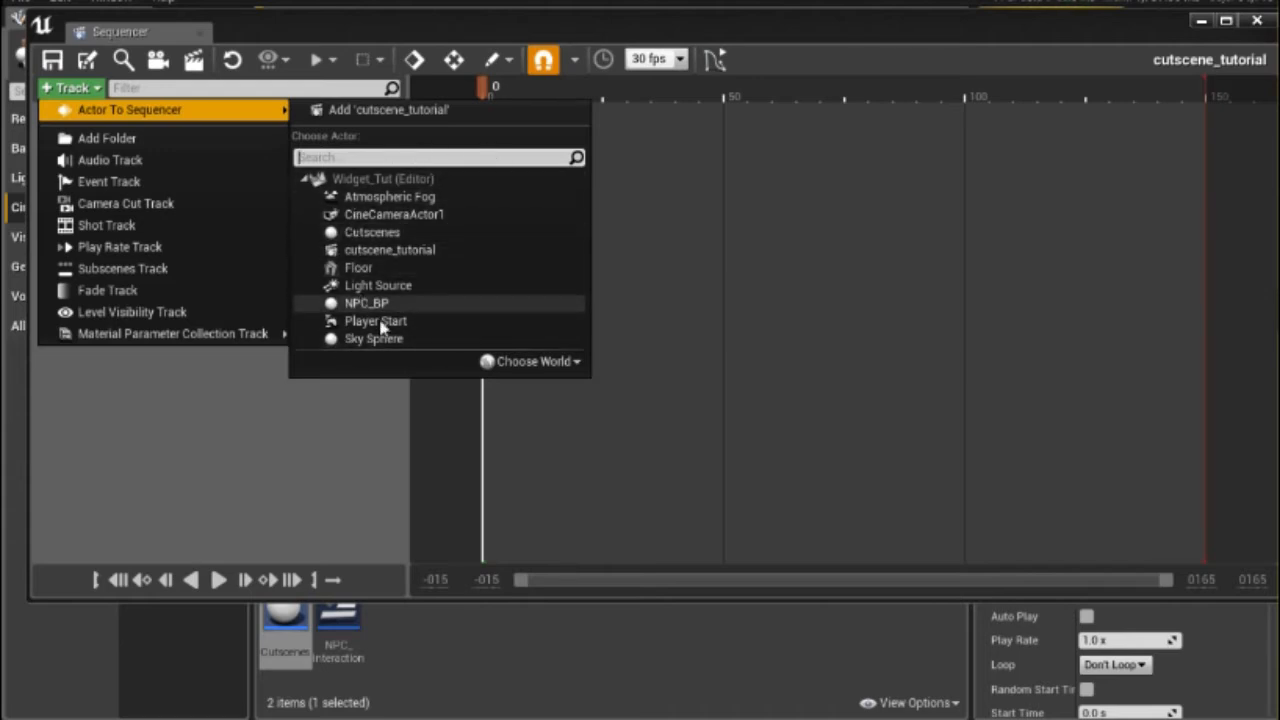
pyautogui.click(394, 215)
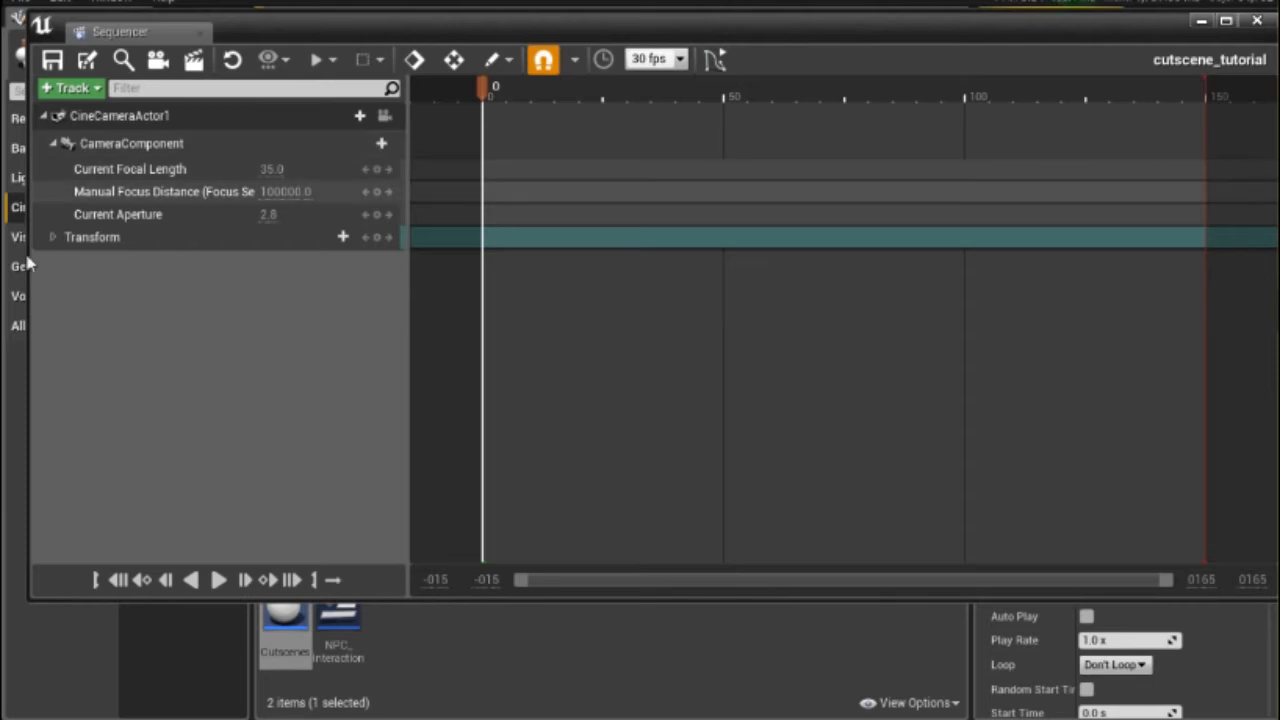
# Key the camera's Location X, Y, Z and Rotation X, Y, Z at frame 0
pyautogui.click(53, 239)
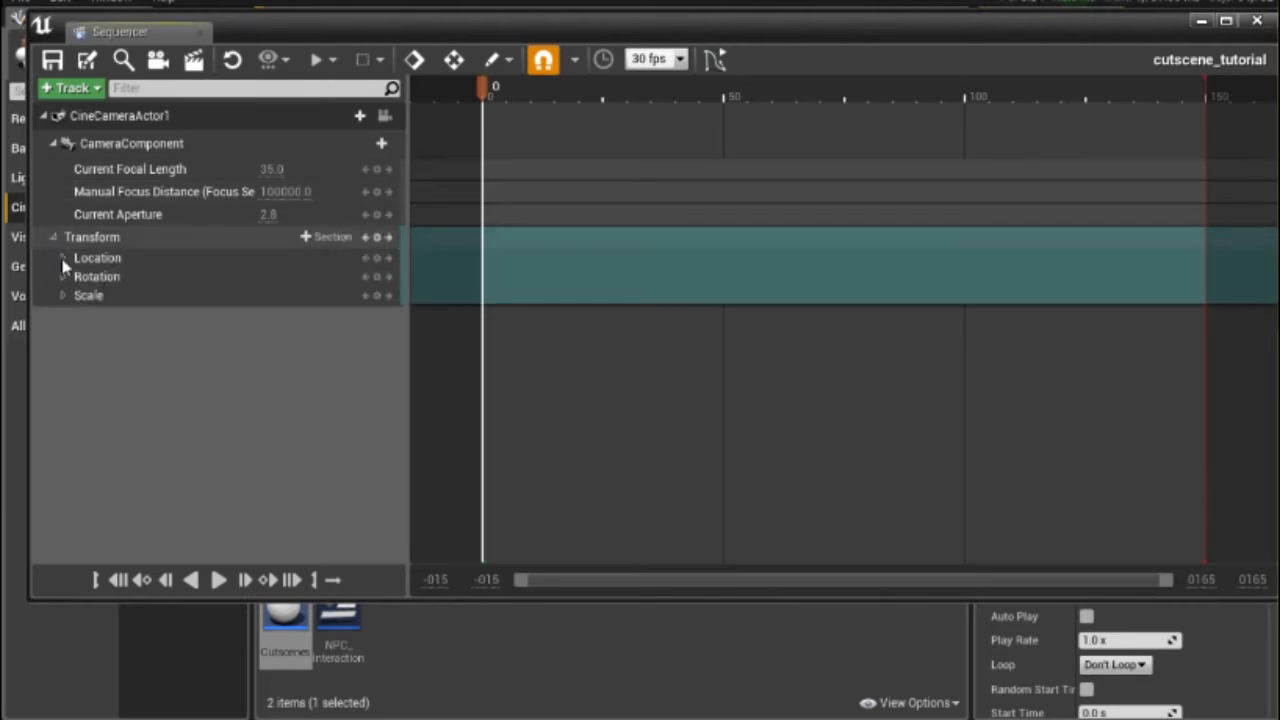
pyautogui.click(62, 258)
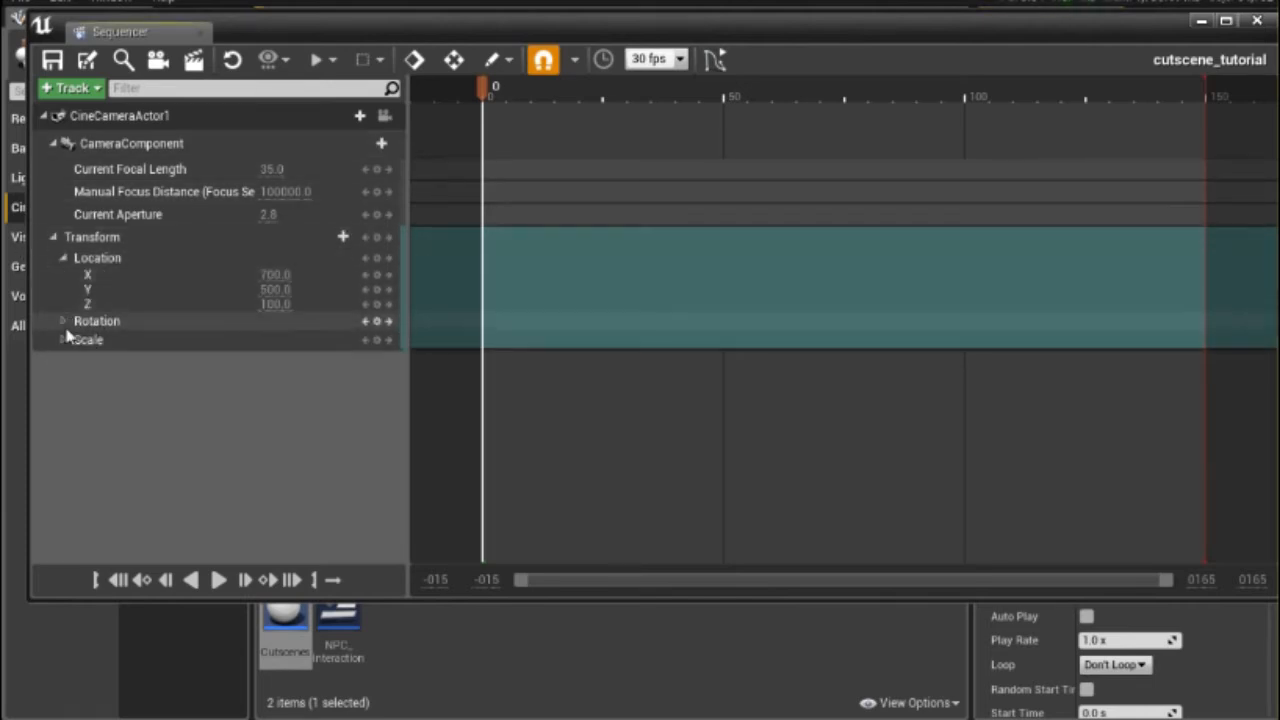
pyautogui.click(62, 321)
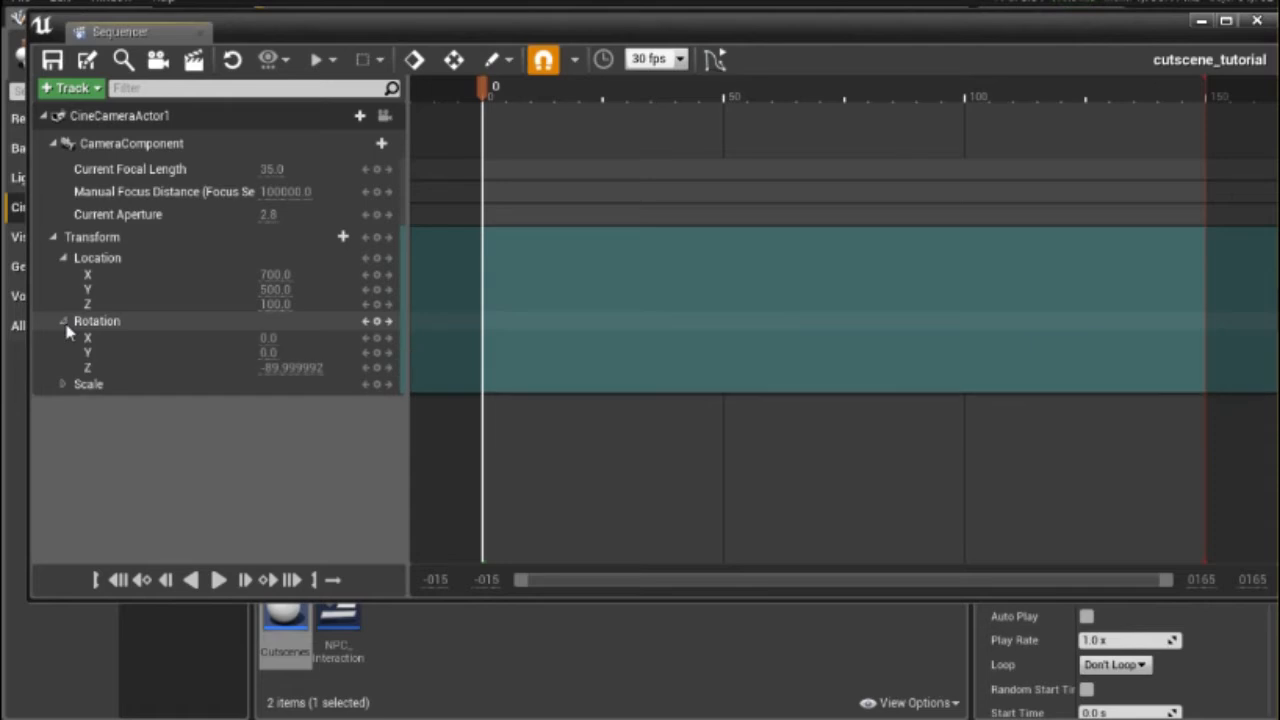
pyautogui.click(377, 275)
pyautogui.click(377, 289)
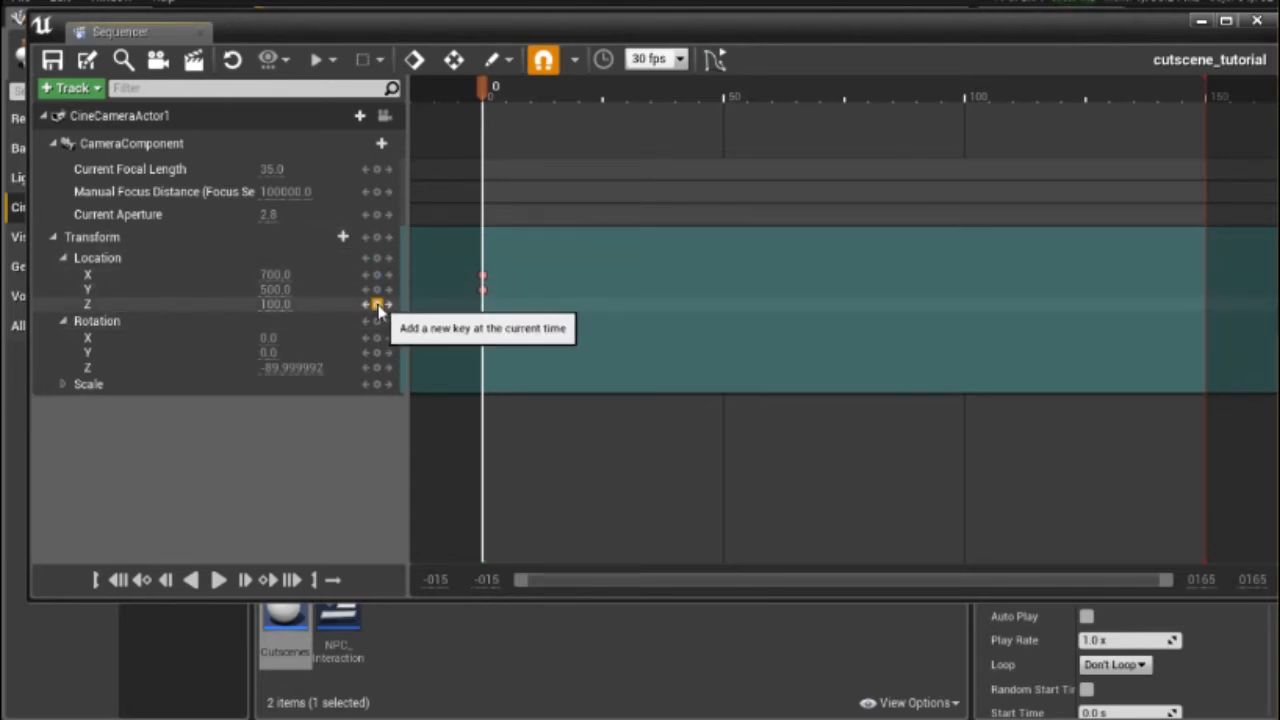
pyautogui.click(377, 304)
pyautogui.click(377, 338)
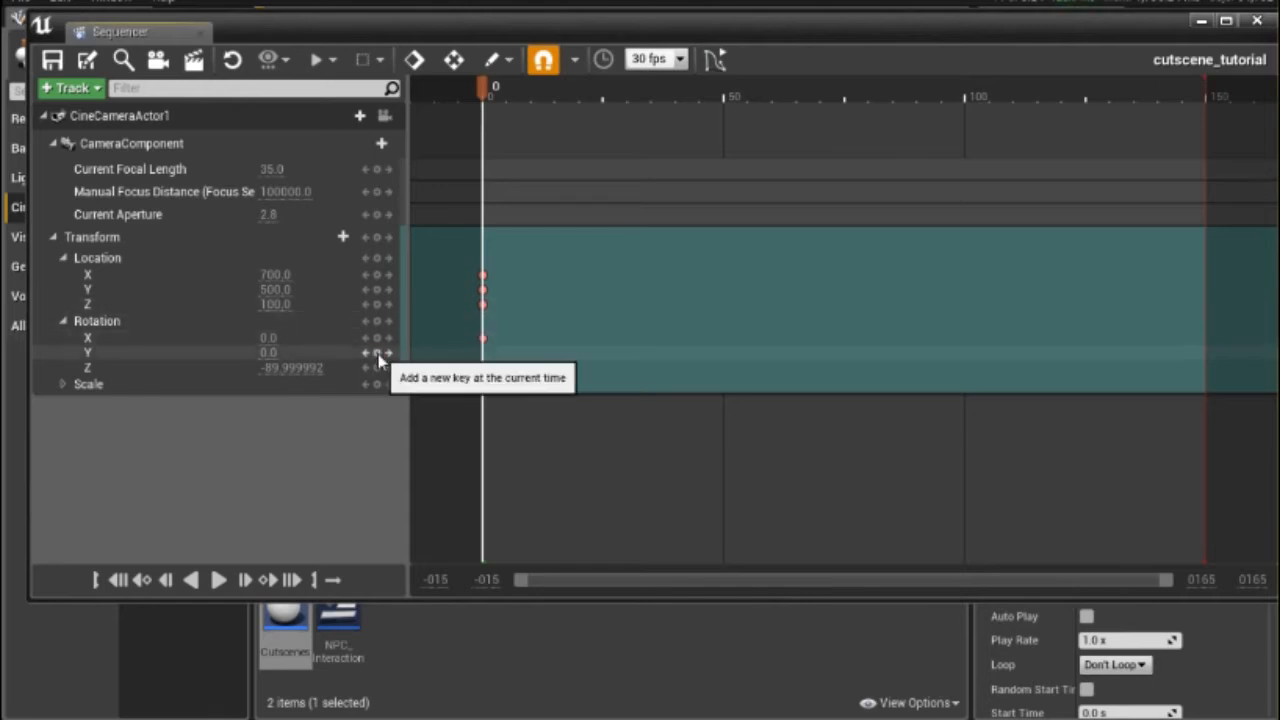
pyautogui.click(377, 352)
pyautogui.click(377, 368)
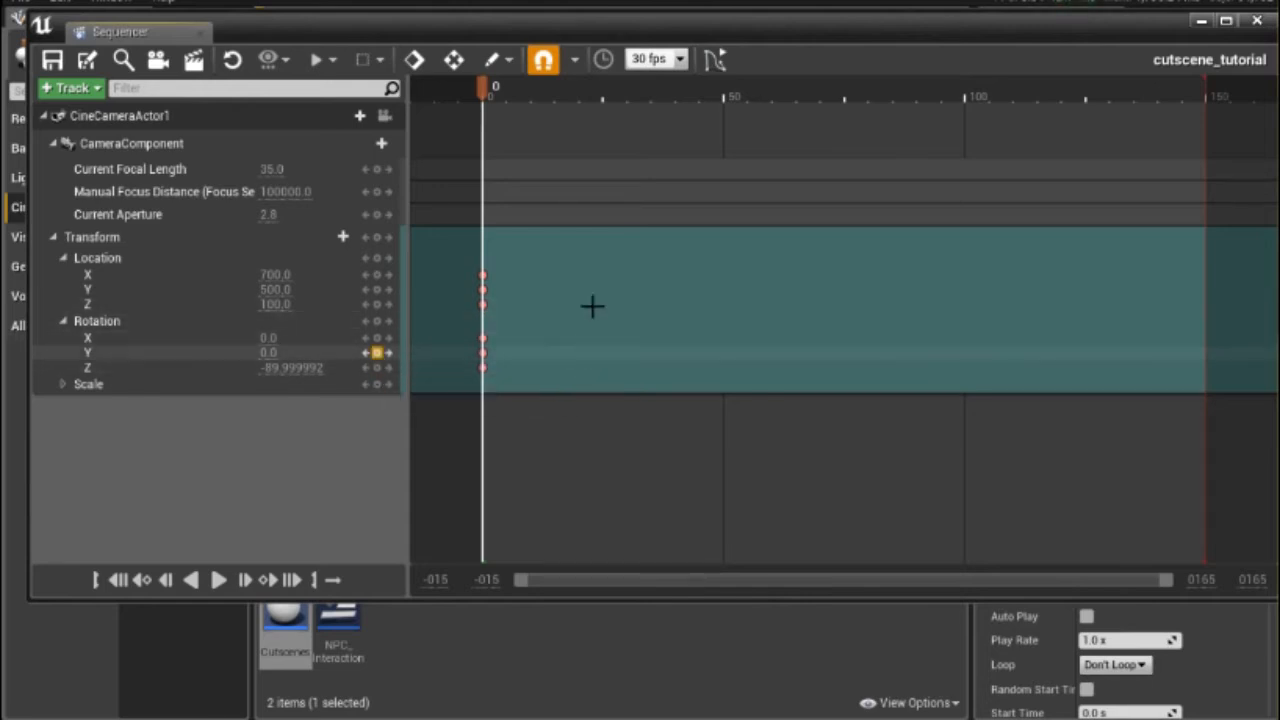
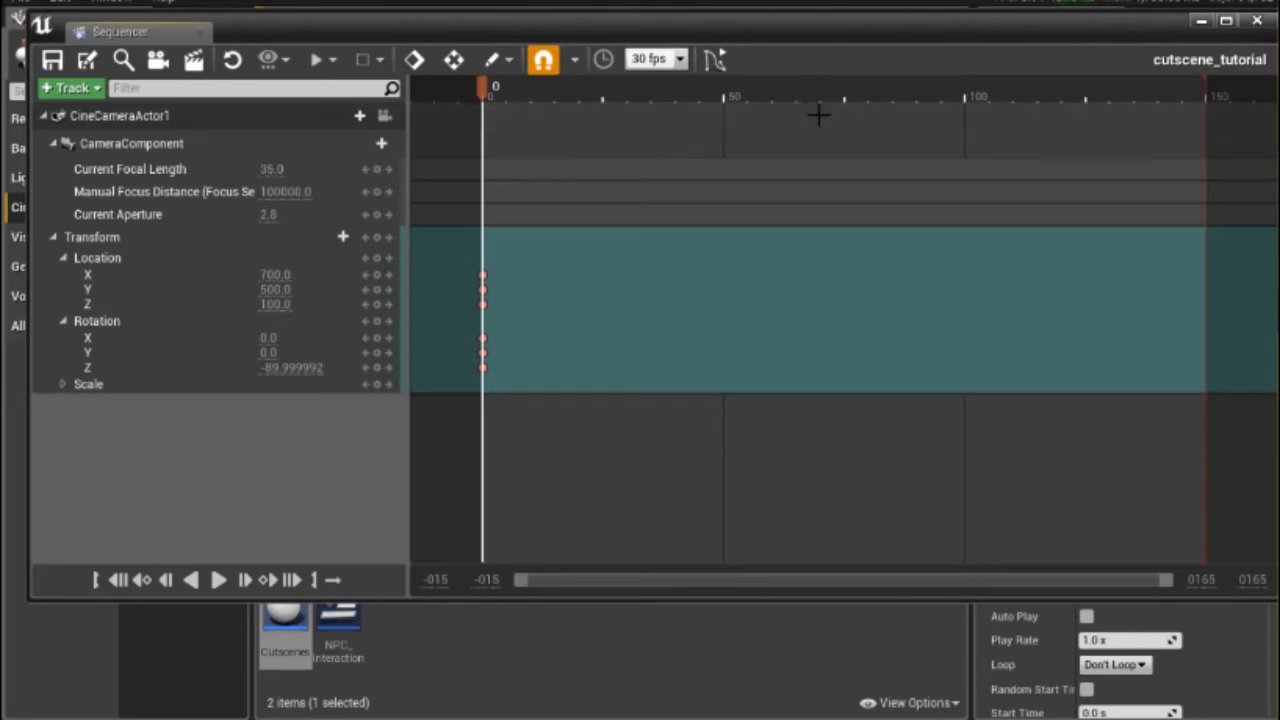
# Move the playhead to frame 90 and key the camera's Location X, Y and Z there with their existing values
pyautogui.click(912, 86)
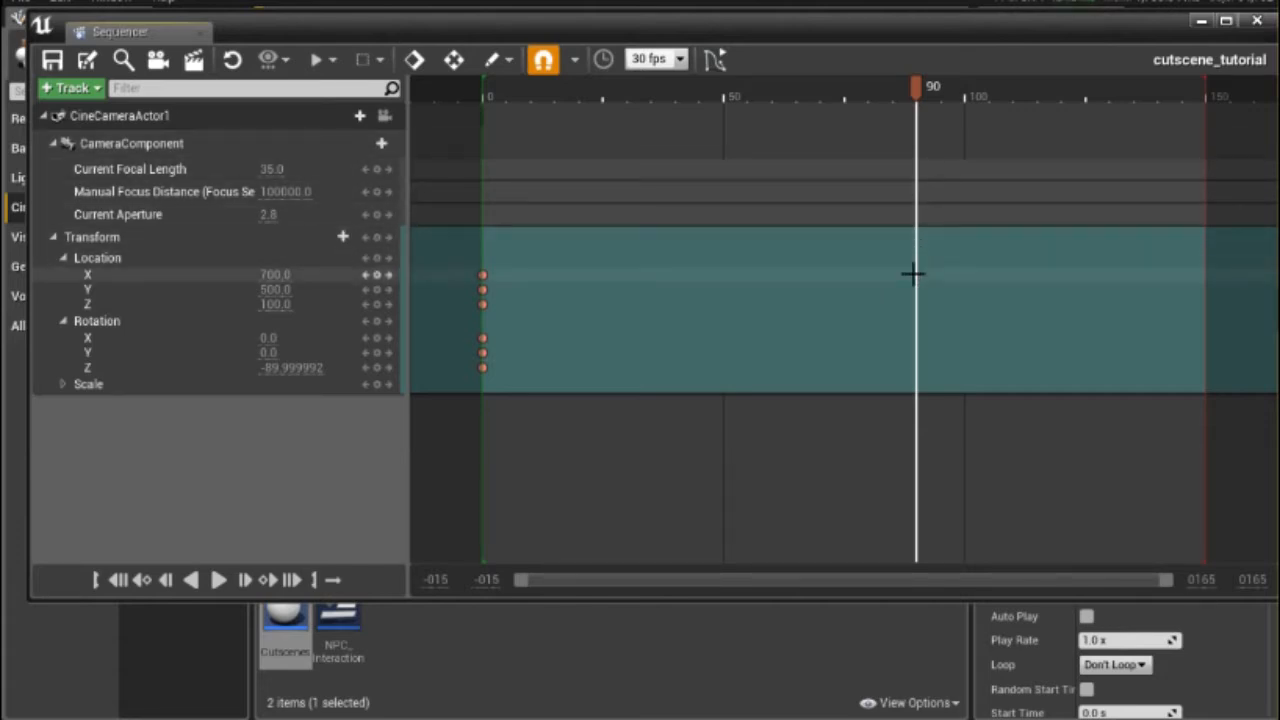
pyautogui.click(287, 278)
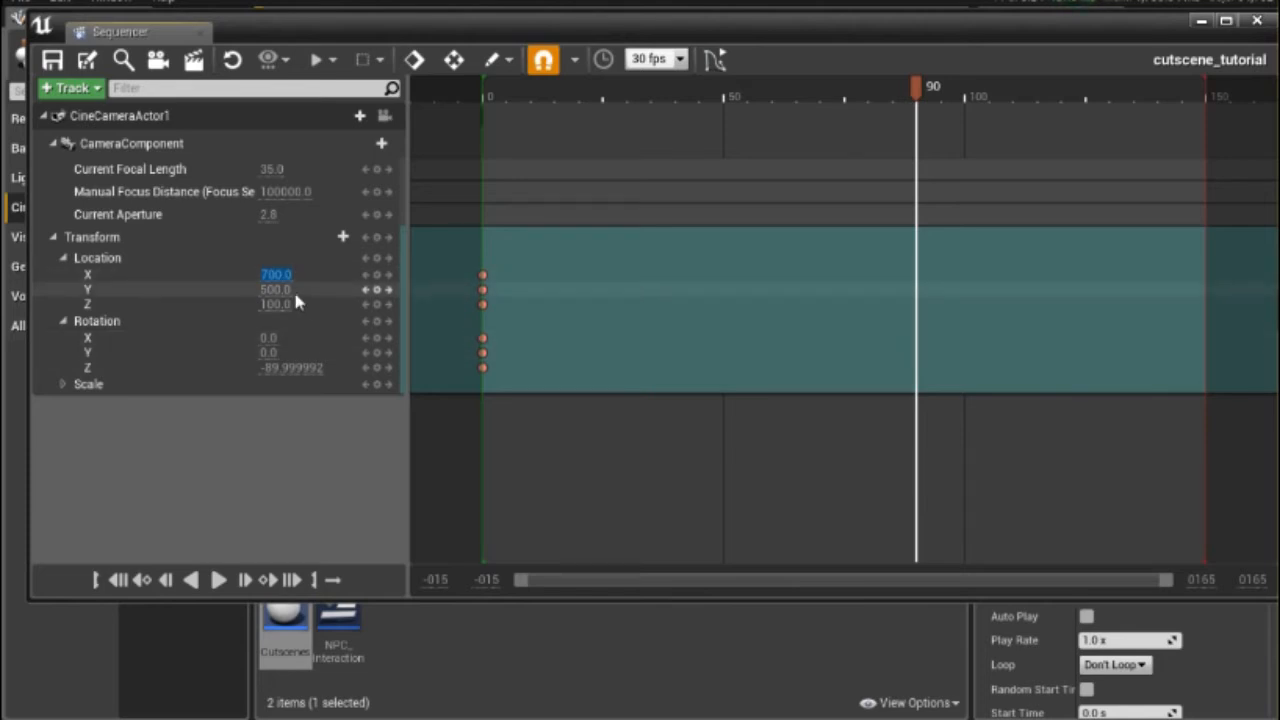
pyautogui.click(280, 304)
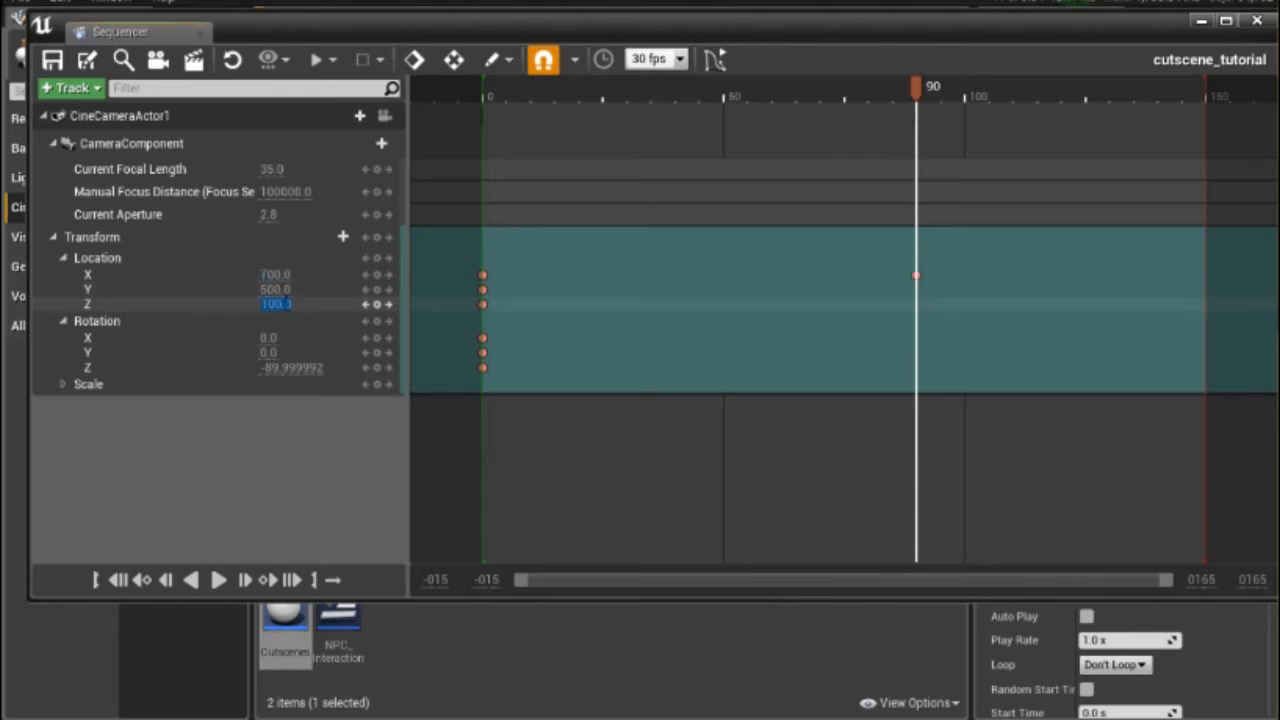
pyautogui.click(276, 289)
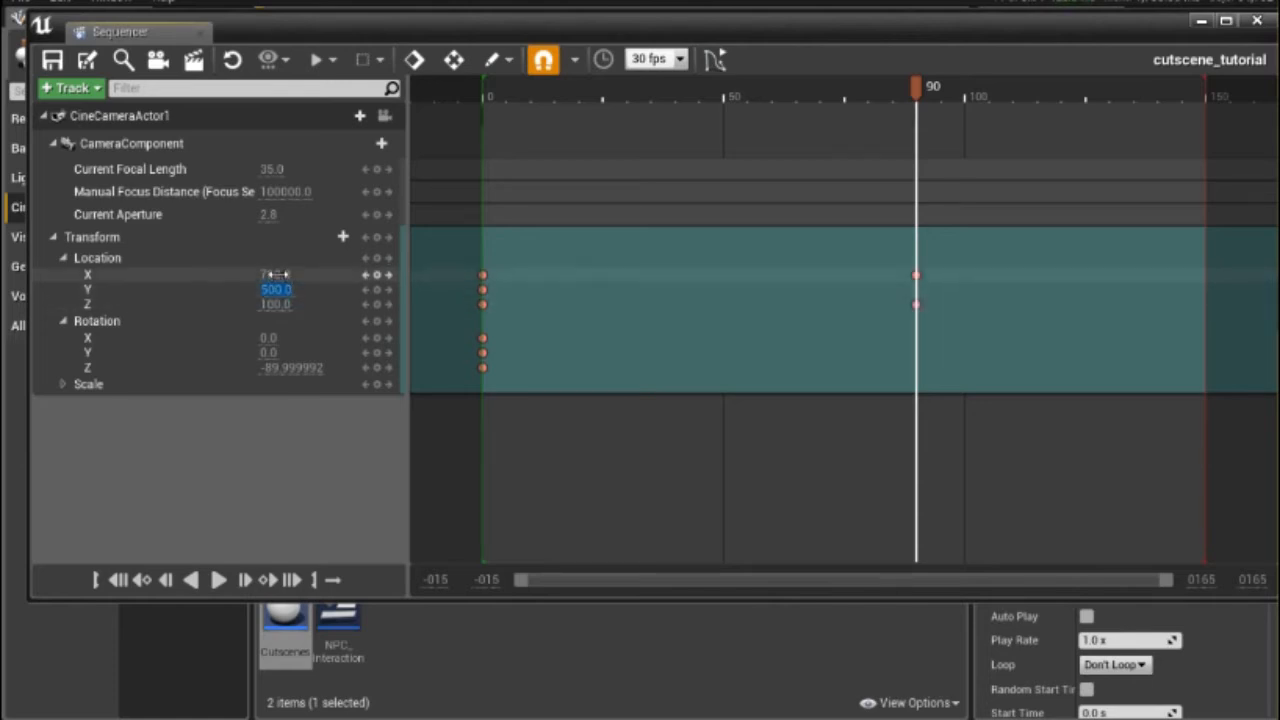
pyautogui.moveTo(640, 24); pyautogui.dragTo(763, 87)
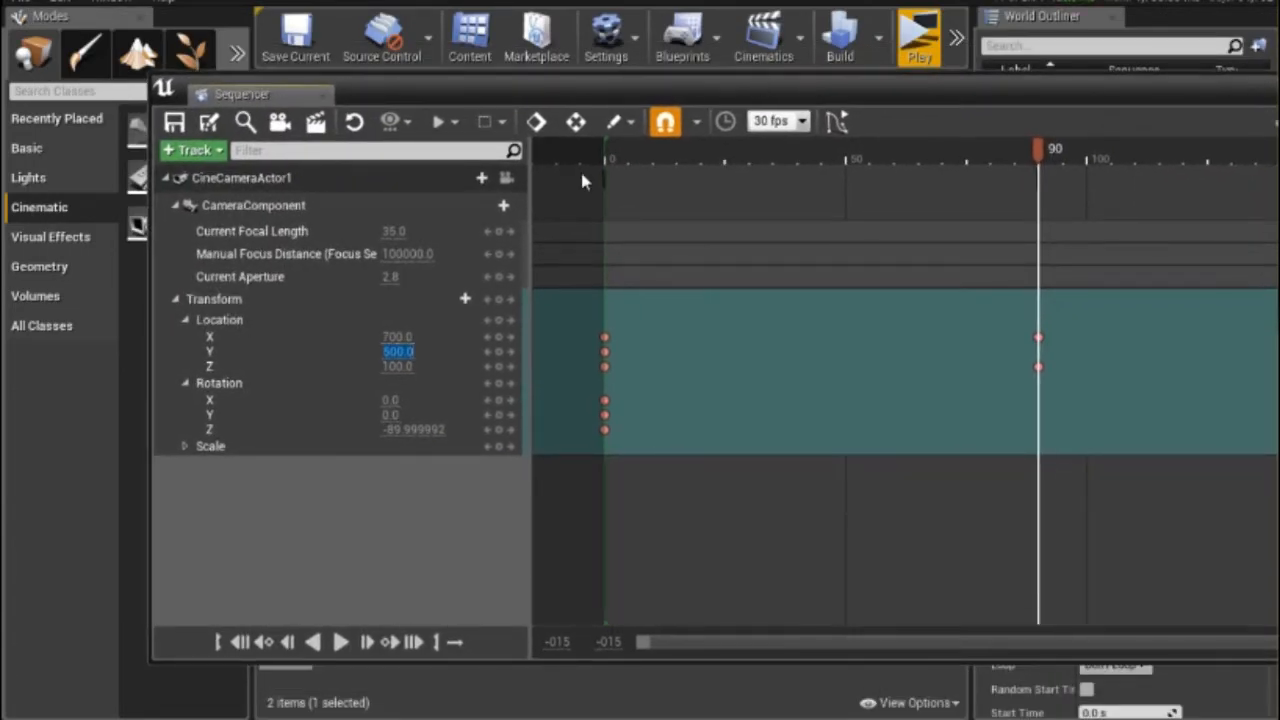
# Set the camera's Location at frame 90 to X 1000 and Z 300, keeping Y at 500
pyautogui.click(405, 336)
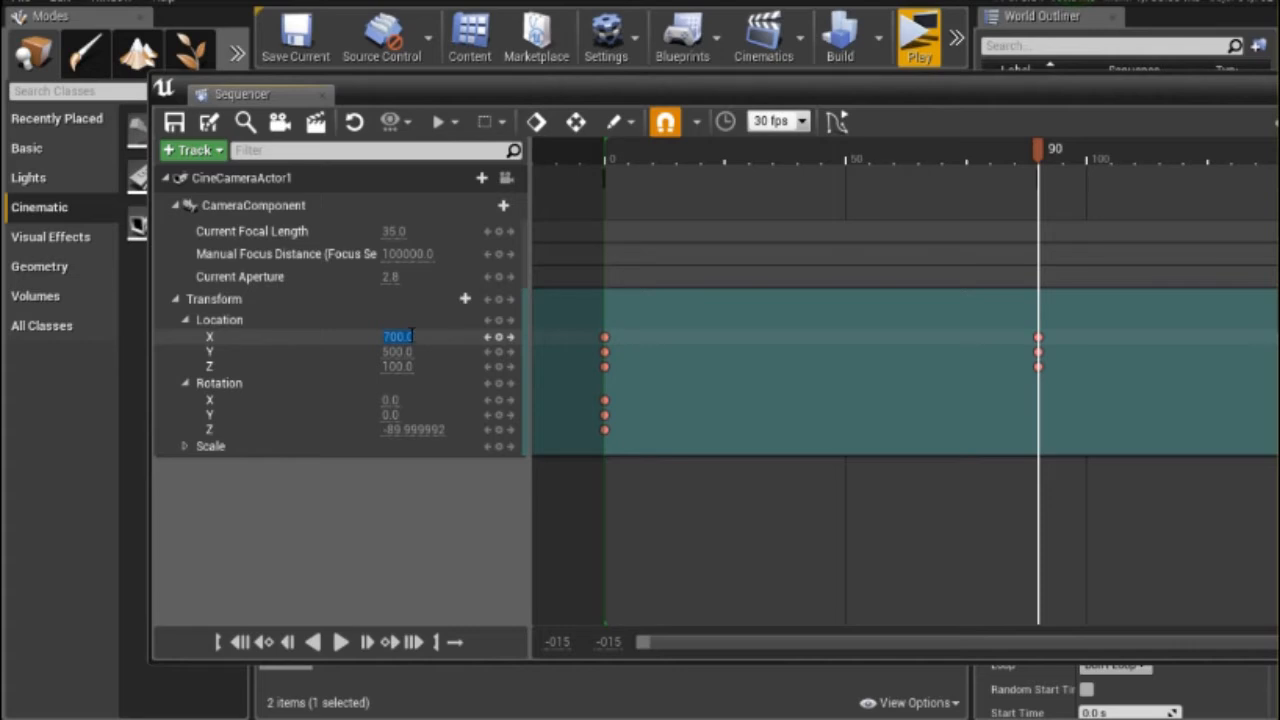
pyautogui.write('1000')
pyautogui.click(397, 351)
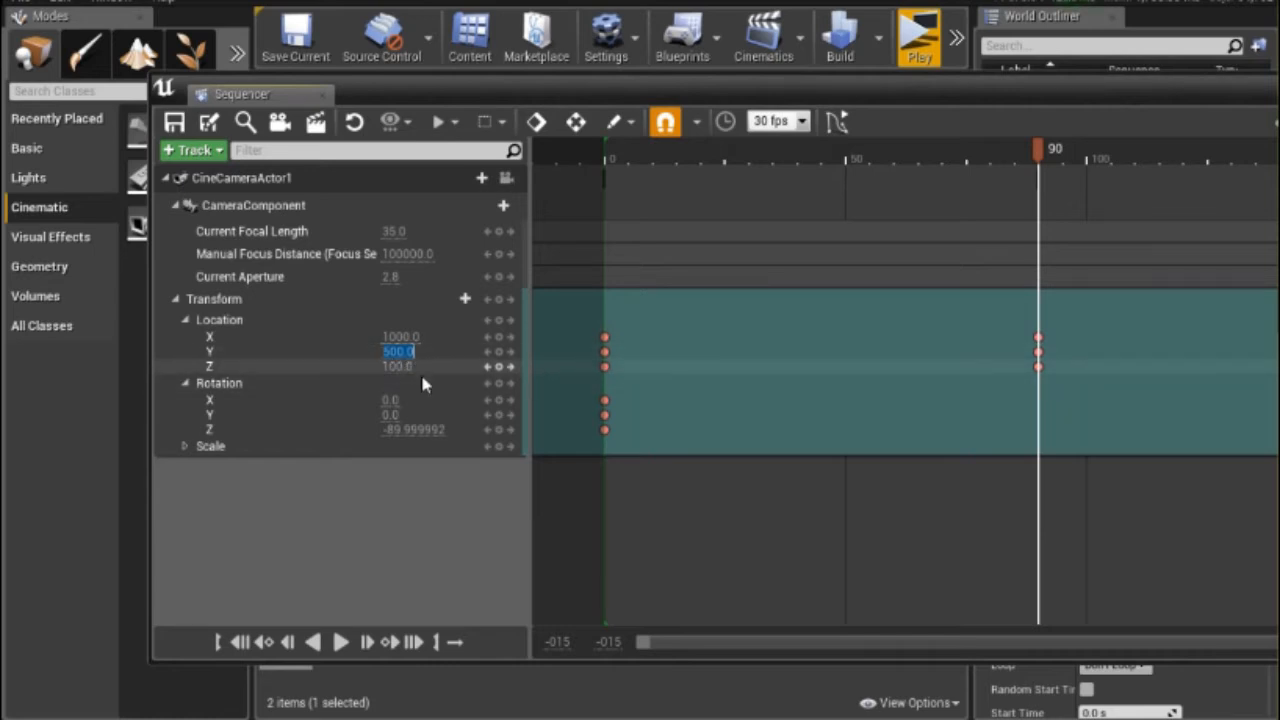
pyautogui.press('Tab')
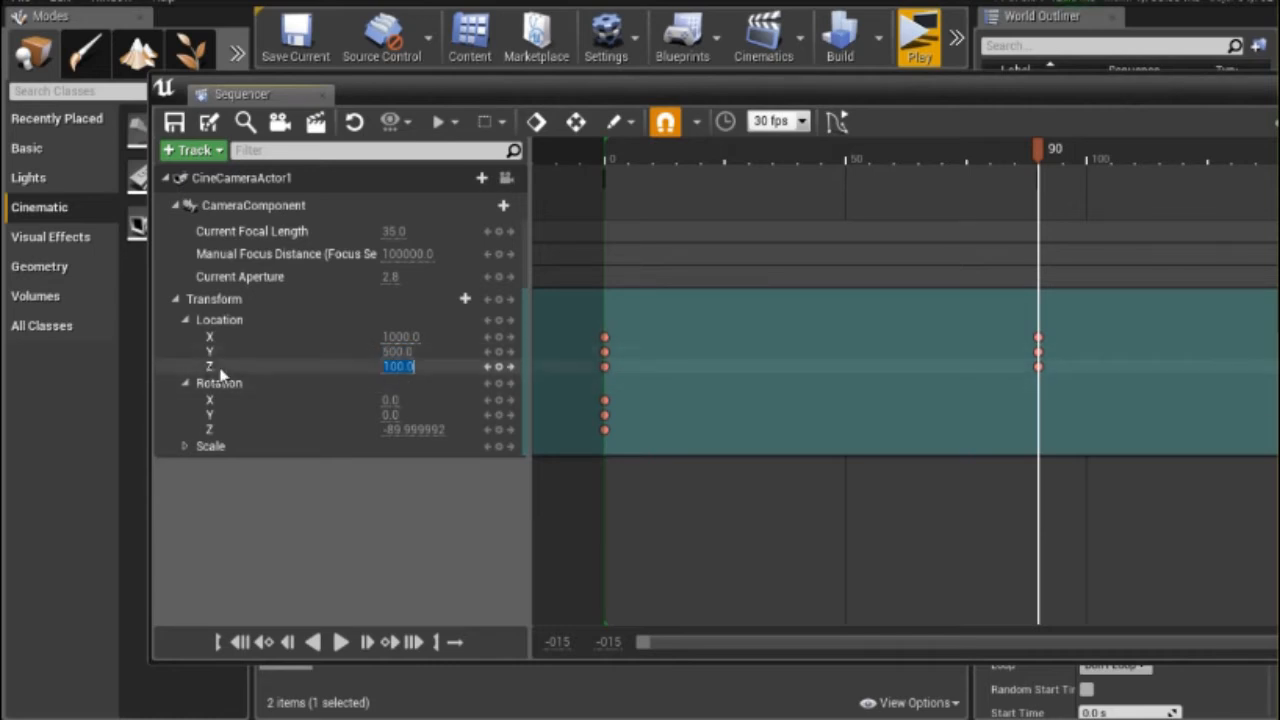
pyautogui.write('2')
pyautogui.write('00')
# Set the camera's Rotation Y at frame 90 to -20
pyautogui.click(390, 414)
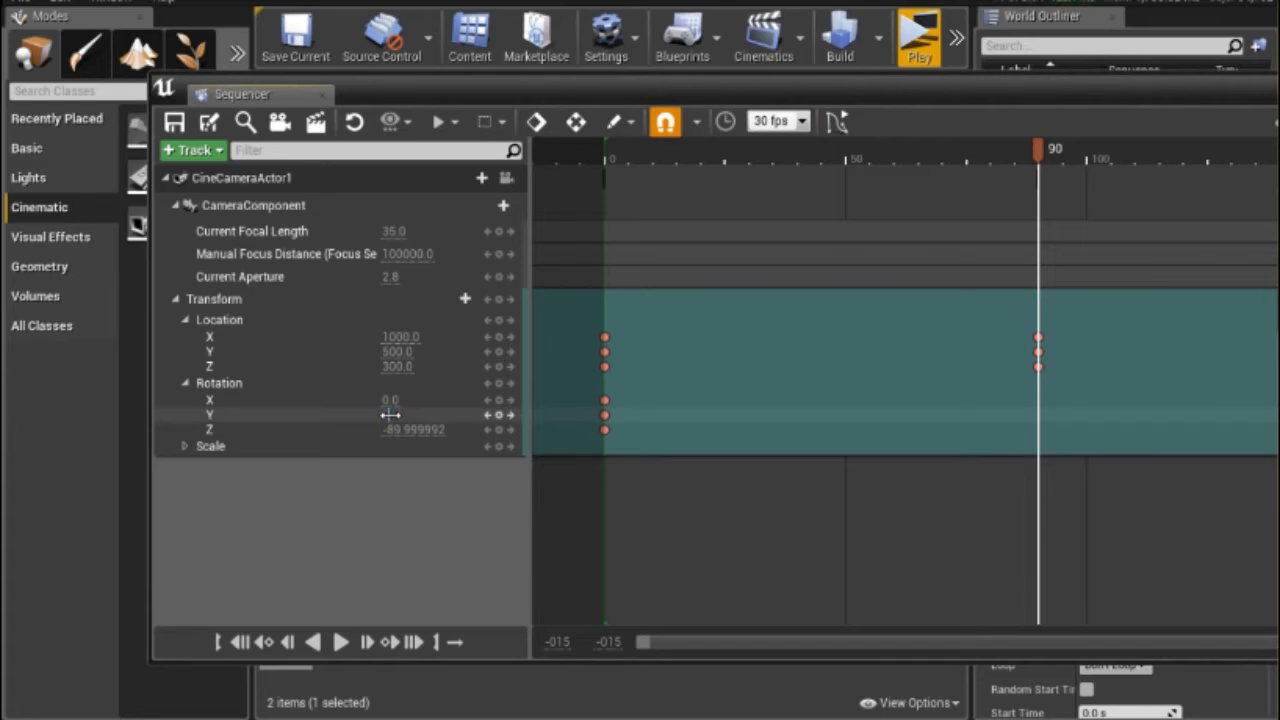
pyautogui.write('-20')
pyautogui.click(919, 264)
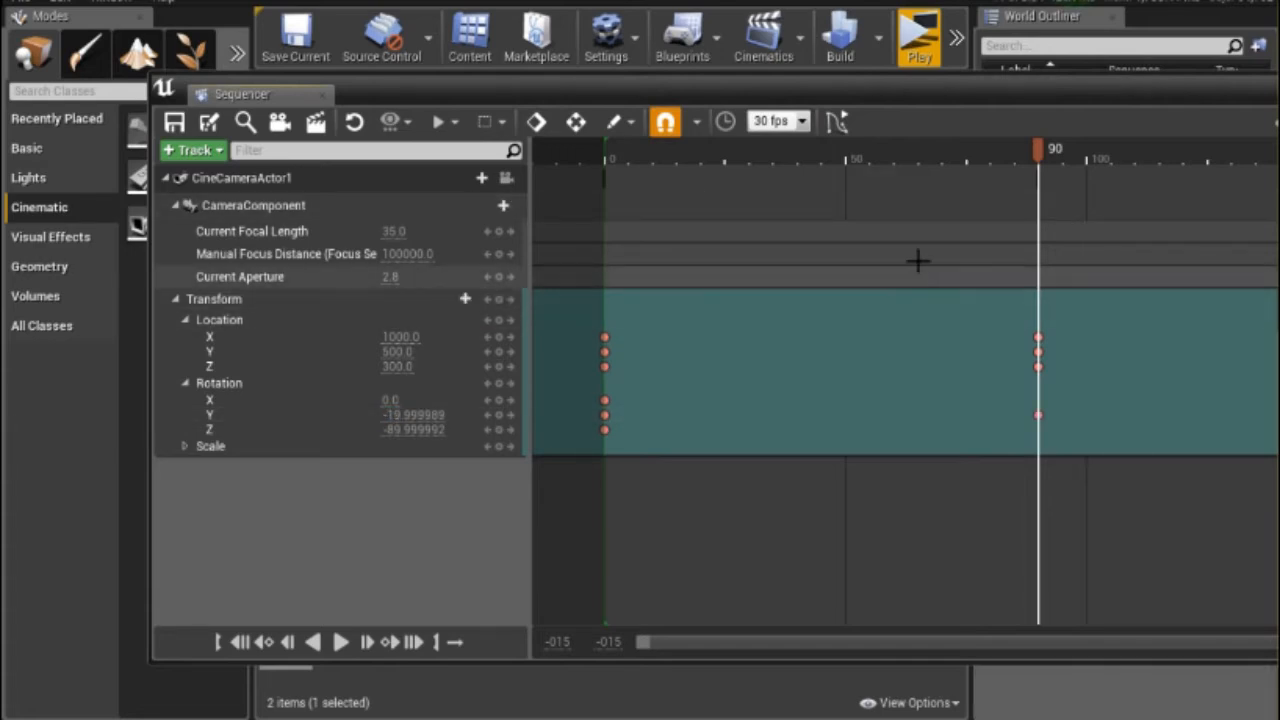
# Minimize the Sequencer window to return to the level viewport
pyautogui.moveTo(1109, 93); pyautogui.dragTo(875, 105)
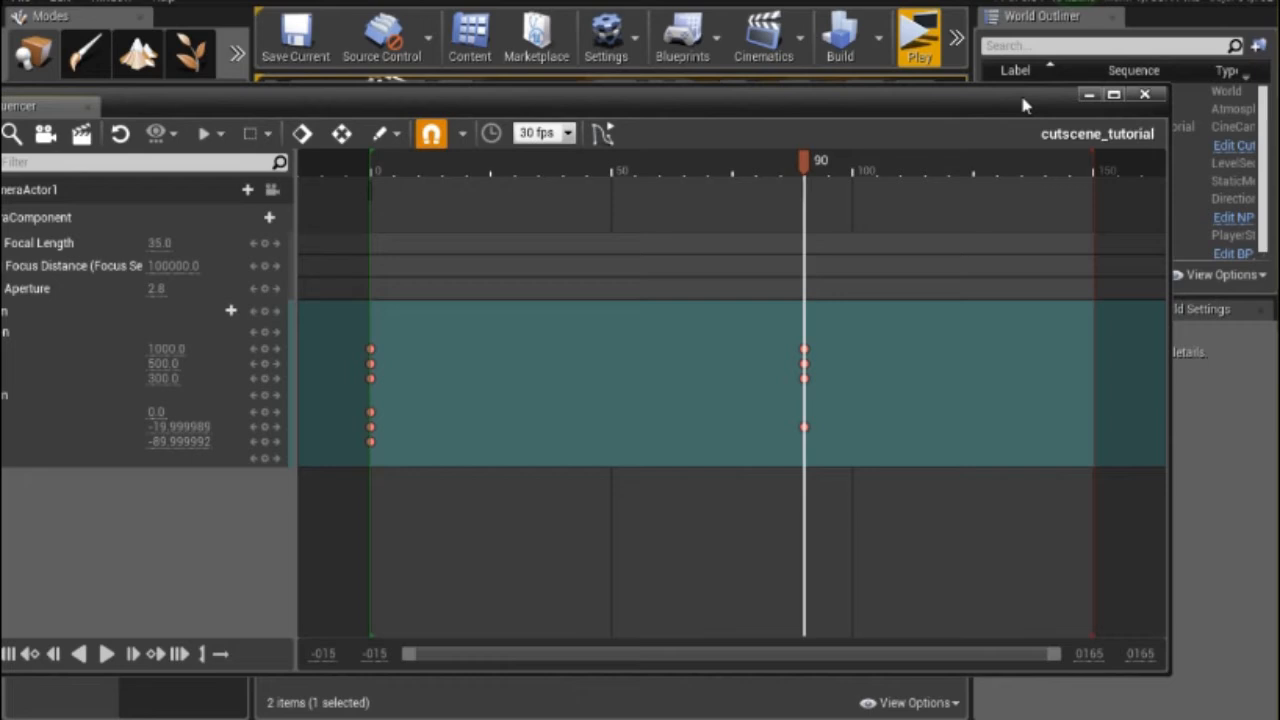
pyautogui.click(1089, 93)
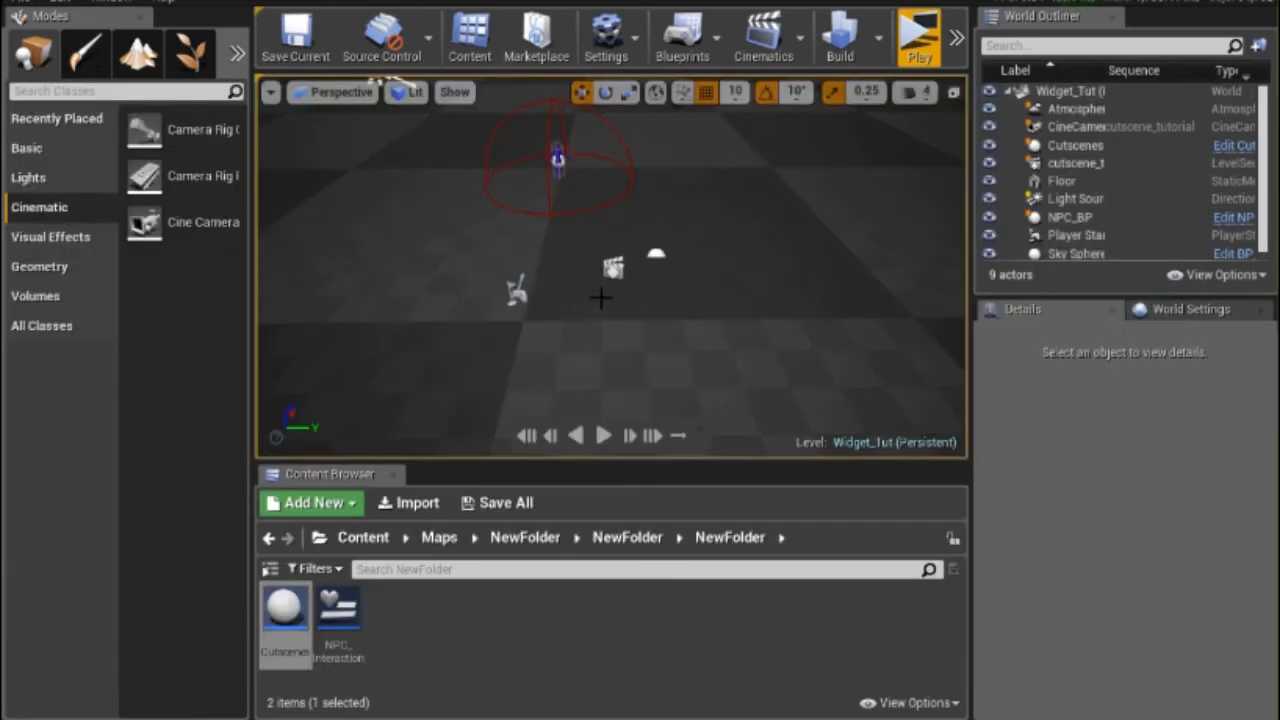
pyautogui.scroll(-2, 622, 245)
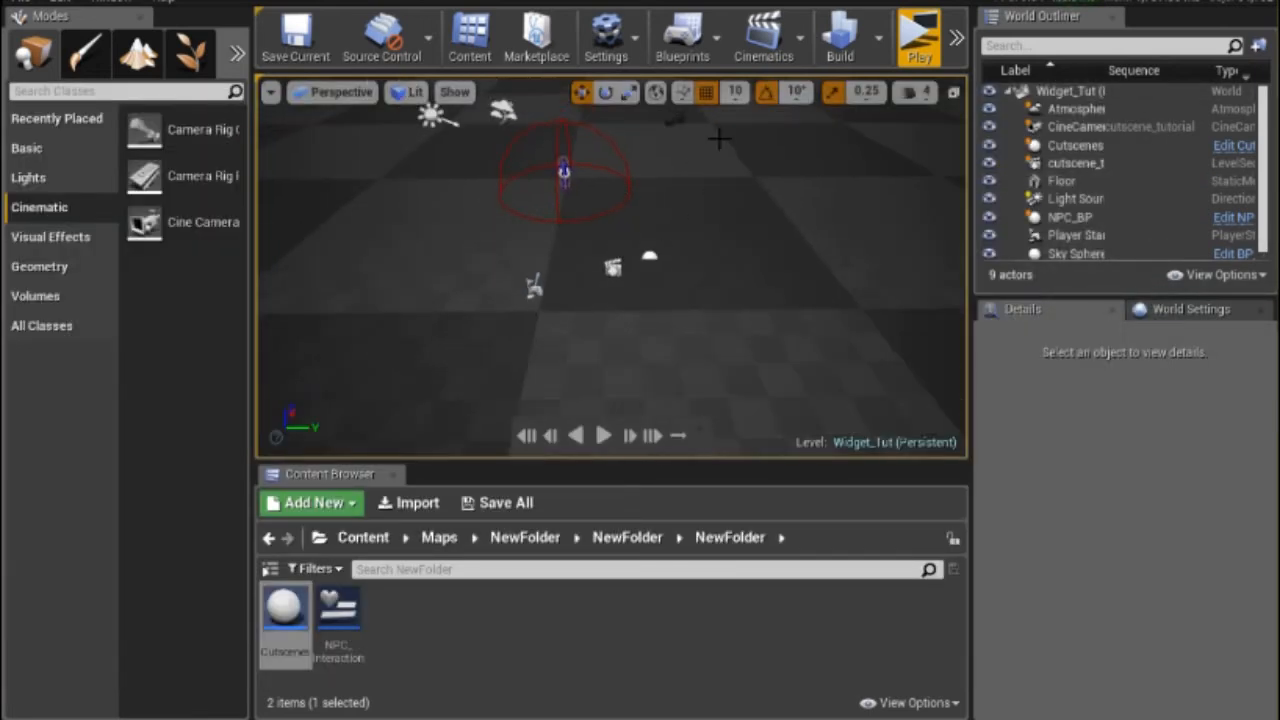
# Select the cine camera, restore the cutscene_tutorial sequence and set the camera's Location at frame 90 to X 700 and Y 800
pyautogui.click(613, 267)
pyautogui.click(613, 267)
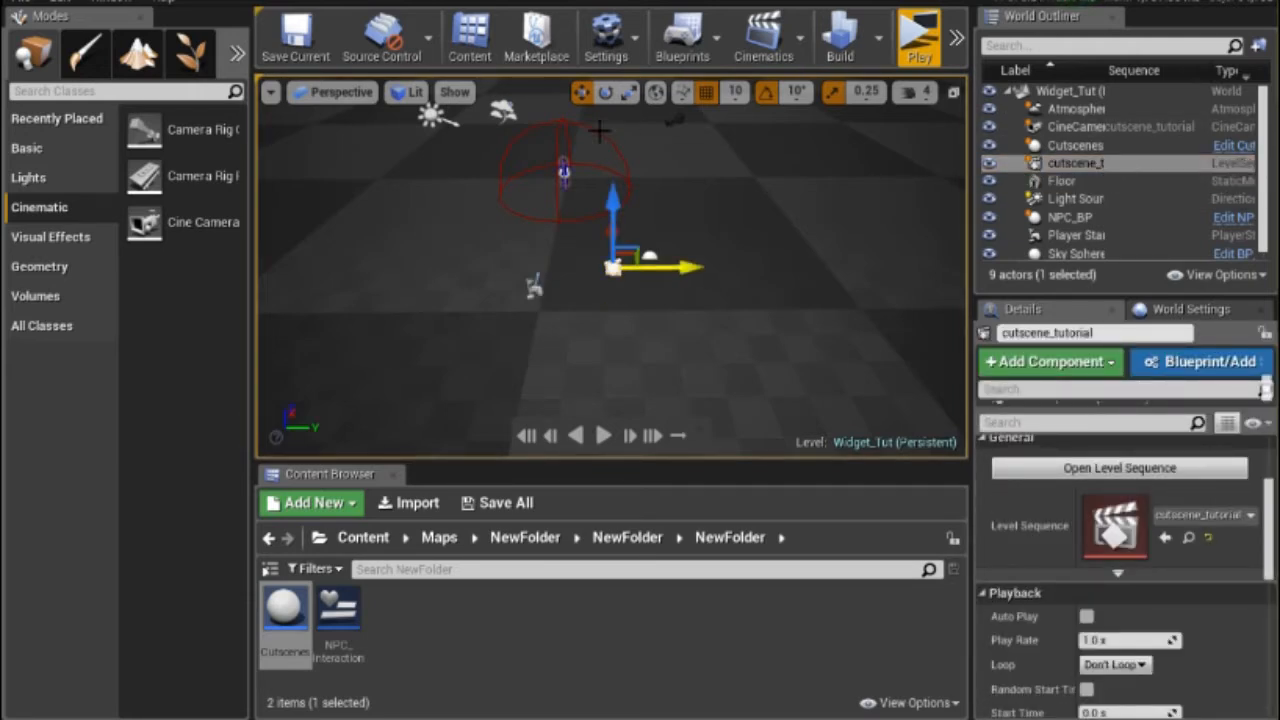
pyautogui.click(677, 120)
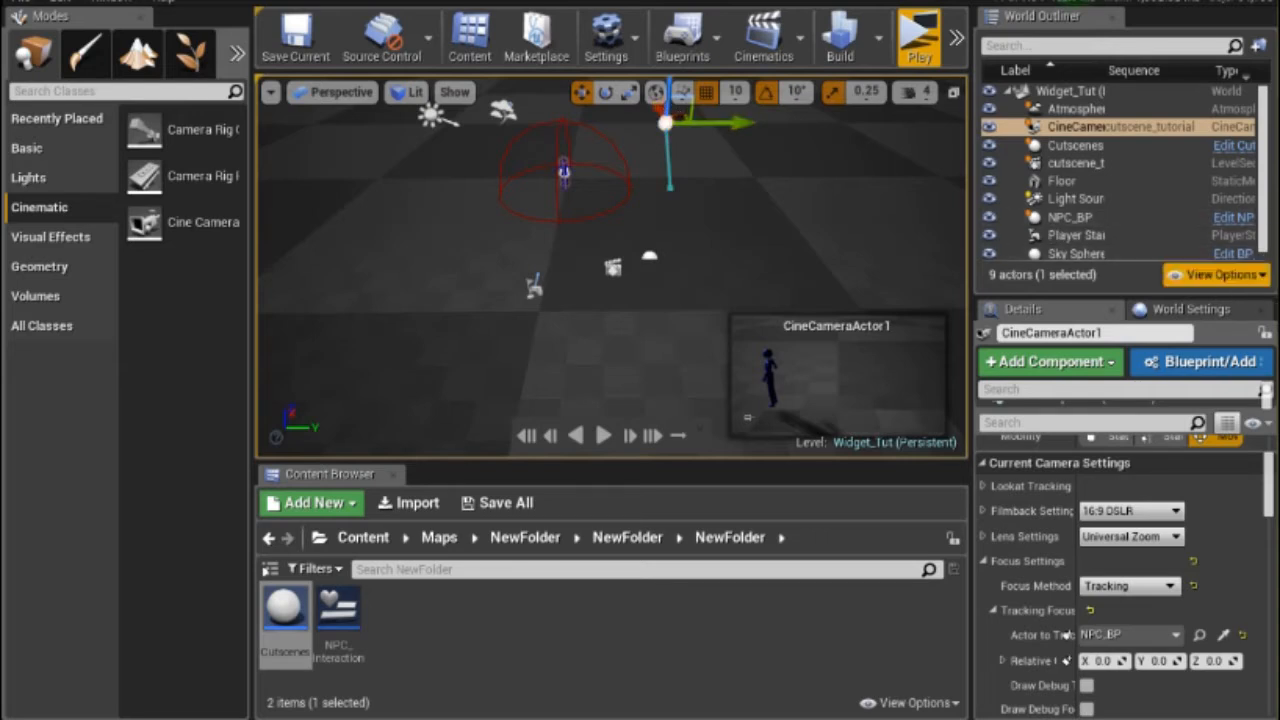
pyautogui.moveTo(1236, 342)
pyautogui.click(1152, 470)
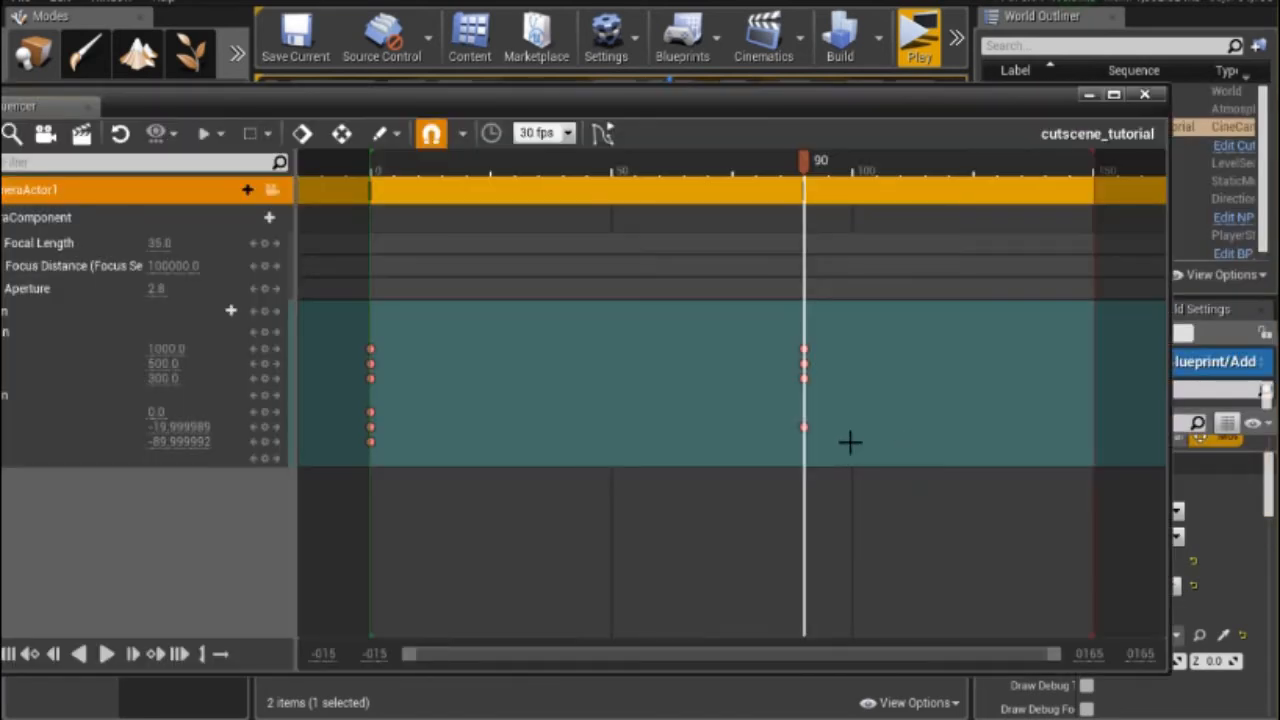
pyautogui.click(175, 348)
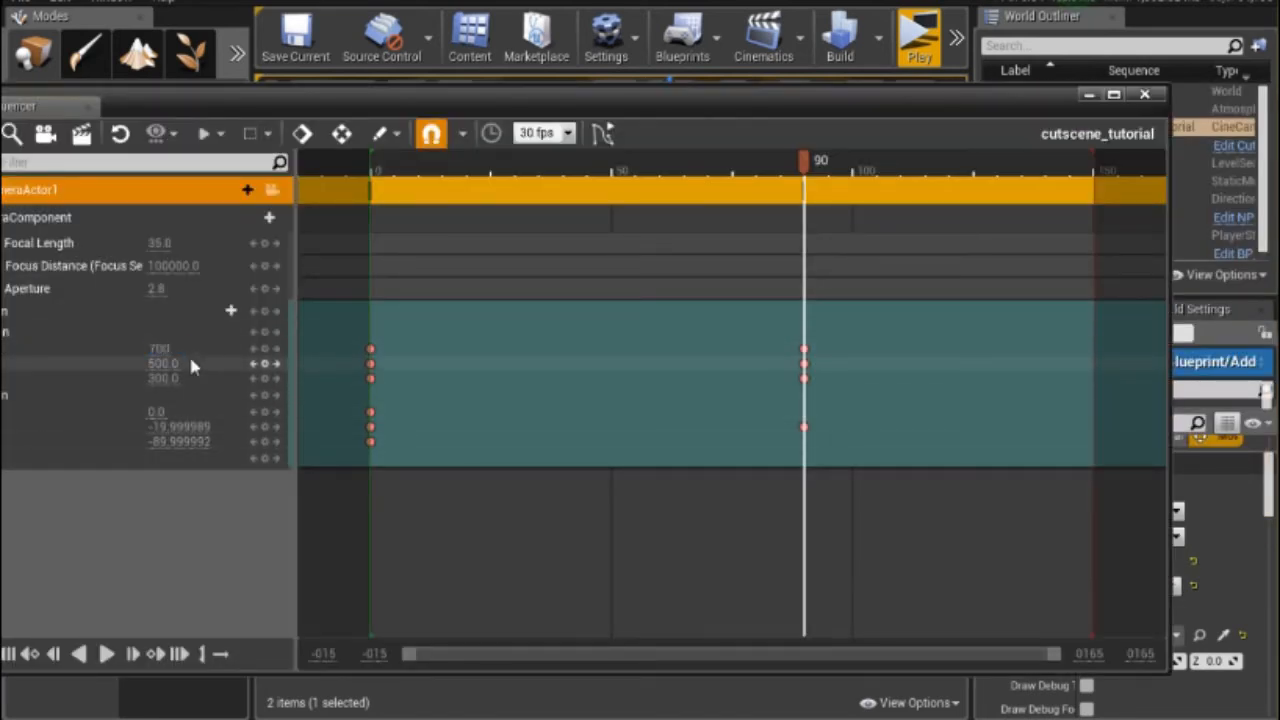
pyautogui.write('700')
pyautogui.press('Return')
pyautogui.click(176, 364)
pyautogui.write('800')
pyautogui.press('Return')
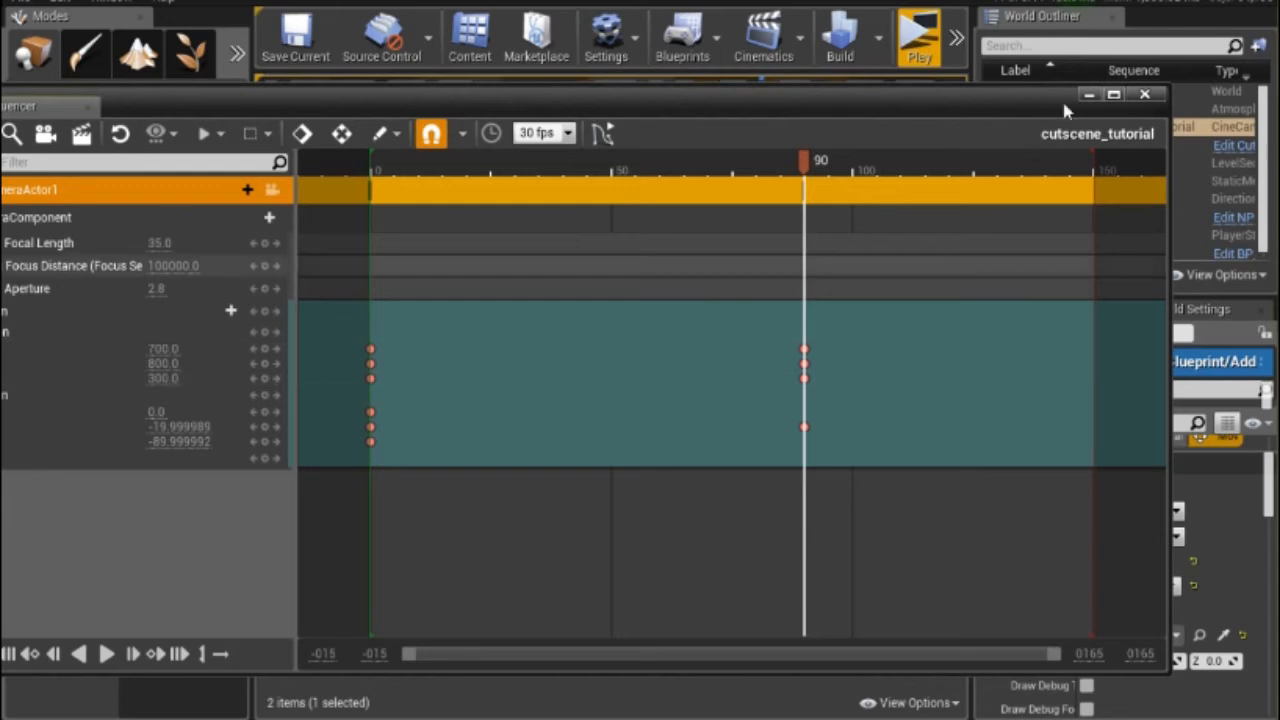
# Return to the level viewport and preview the sequence forwards and in reverse
pyautogui.click(1089, 94)
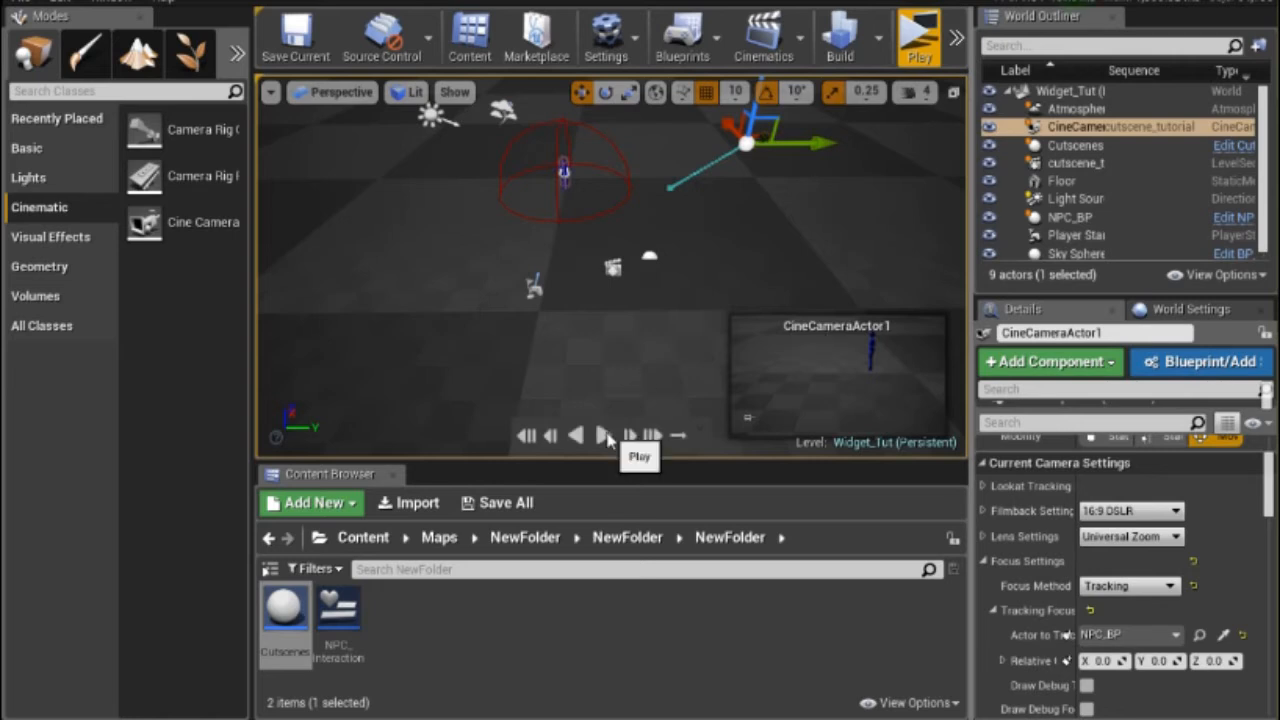
pyautogui.click(604, 437)
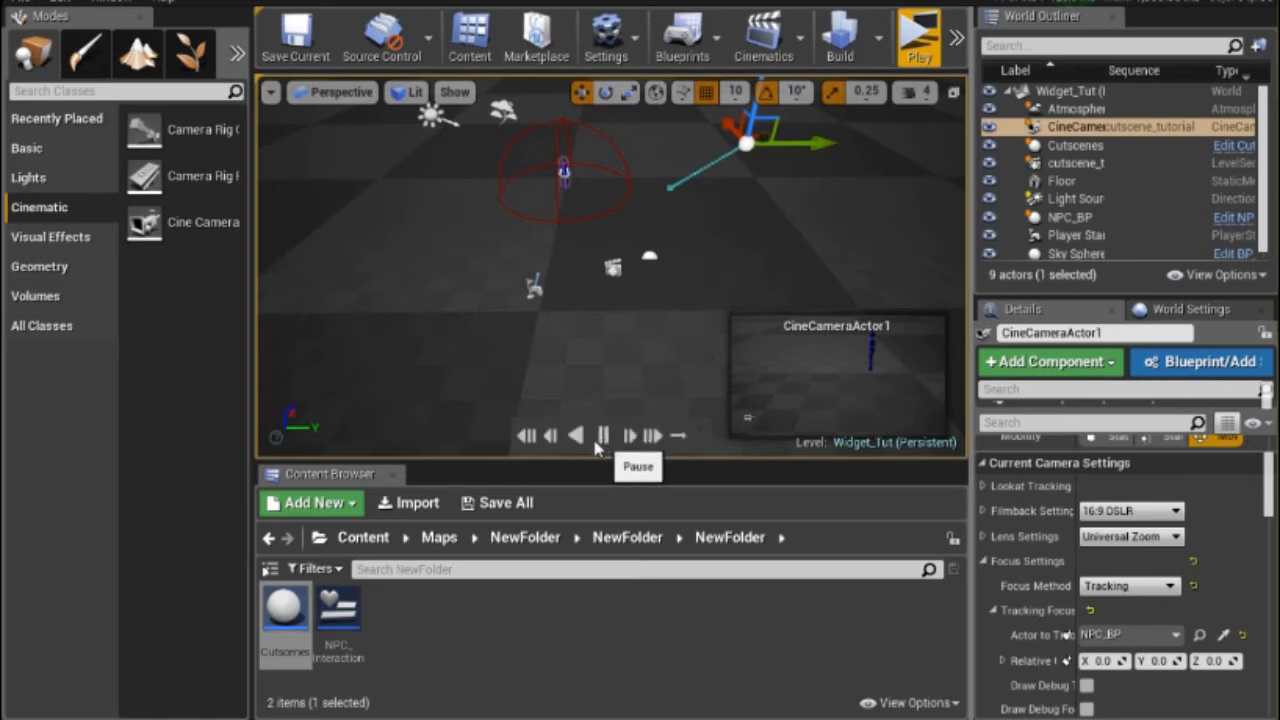
pyautogui.click(576, 436)
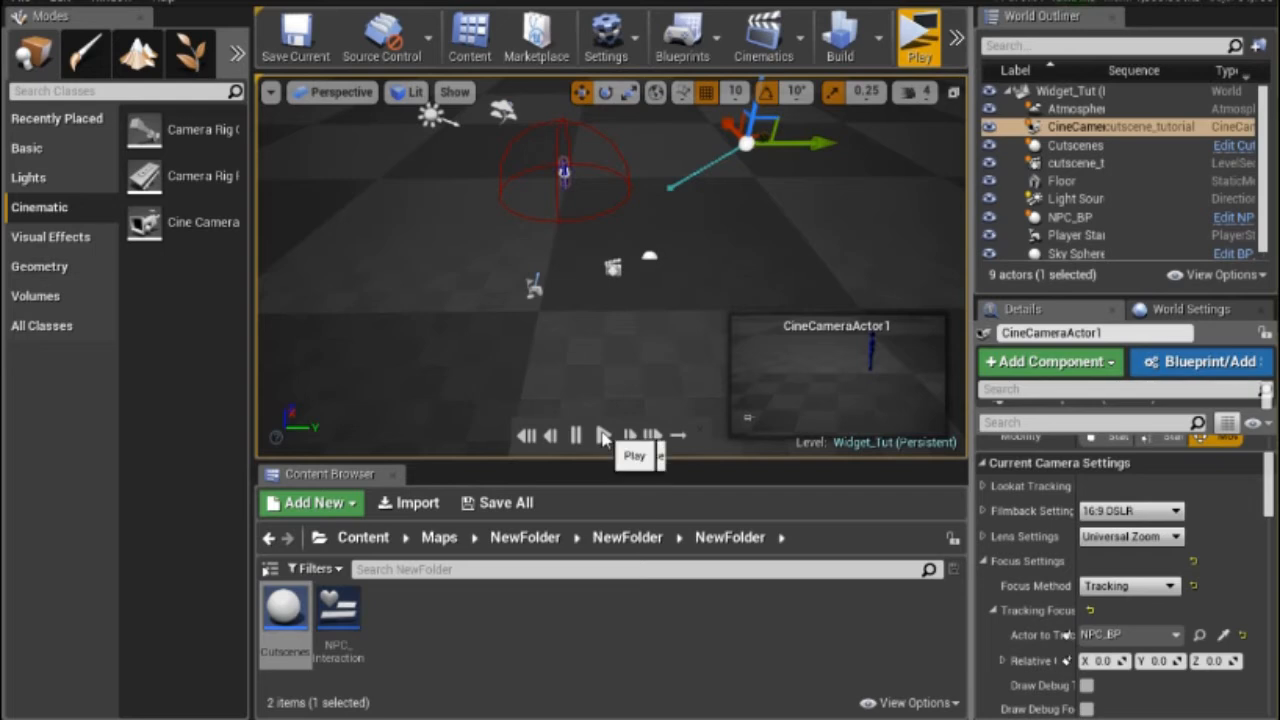
pyautogui.click(604, 437)
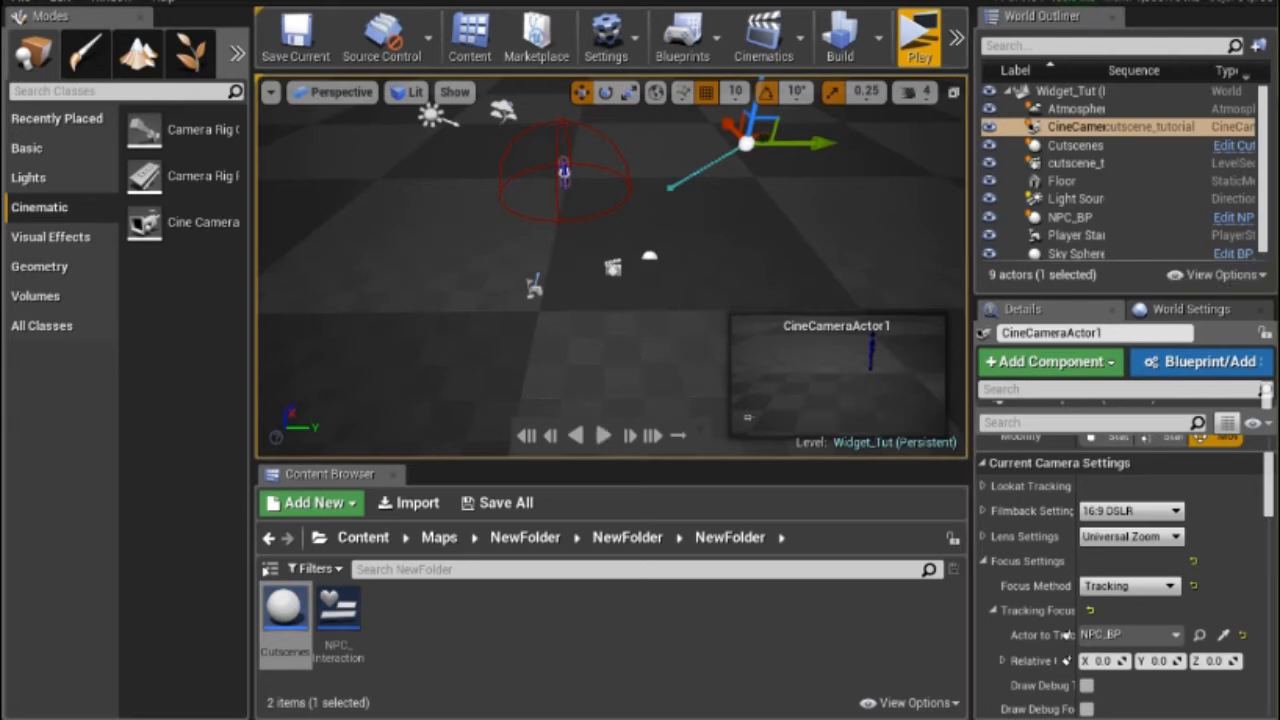
# Set the When Finished property of the camera's Transform section in cutscene_tutorial to Keep State
pyautogui.click(1143, 412)
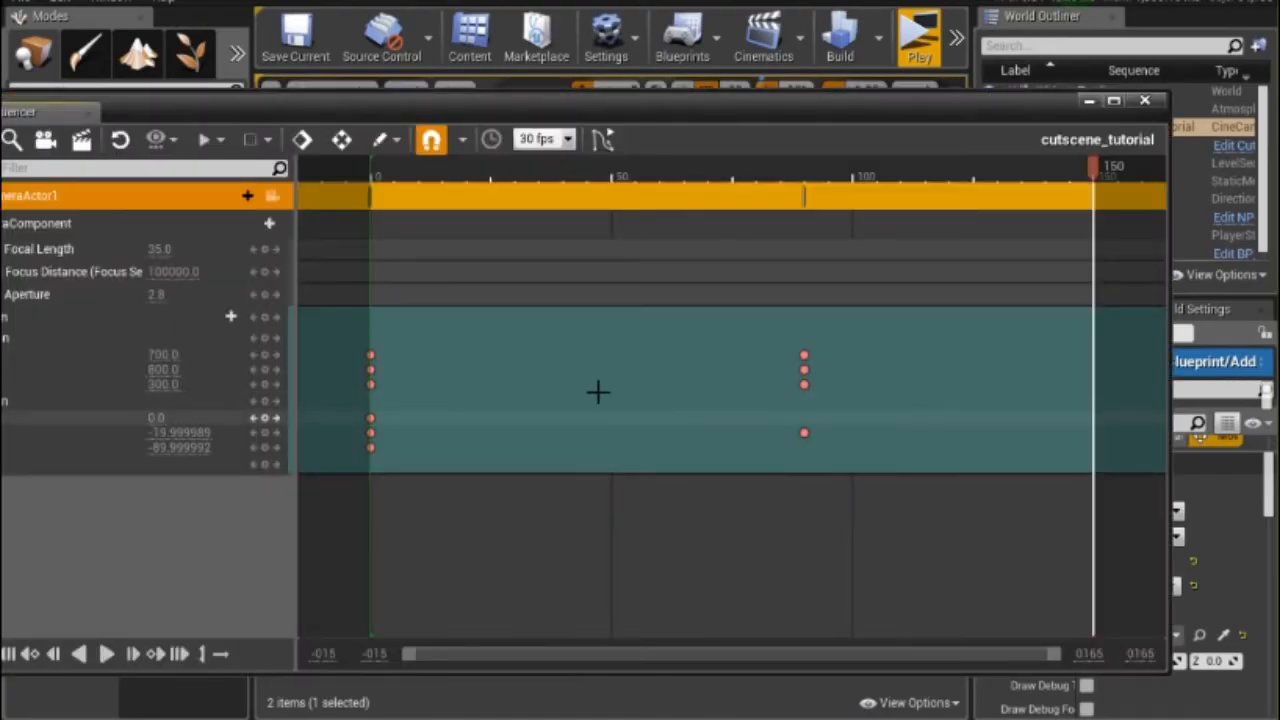
pyautogui.rightClick(608, 346)
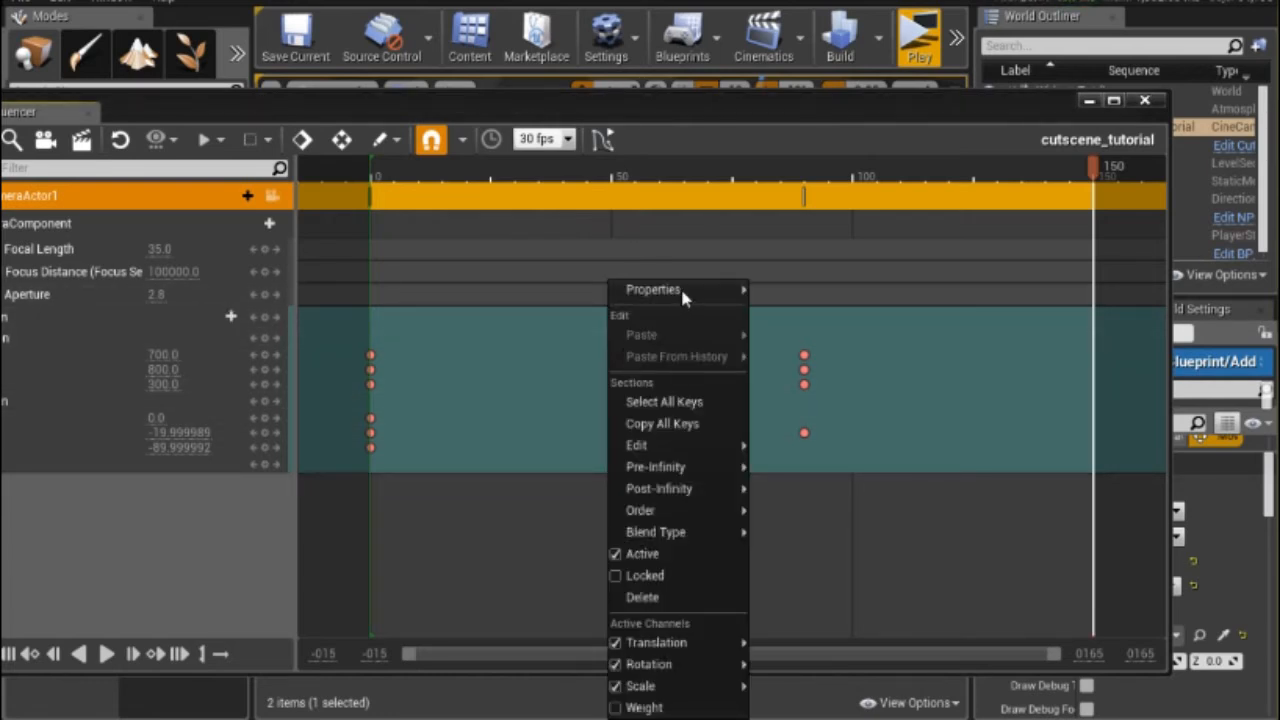
pyautogui.moveTo(680, 289)
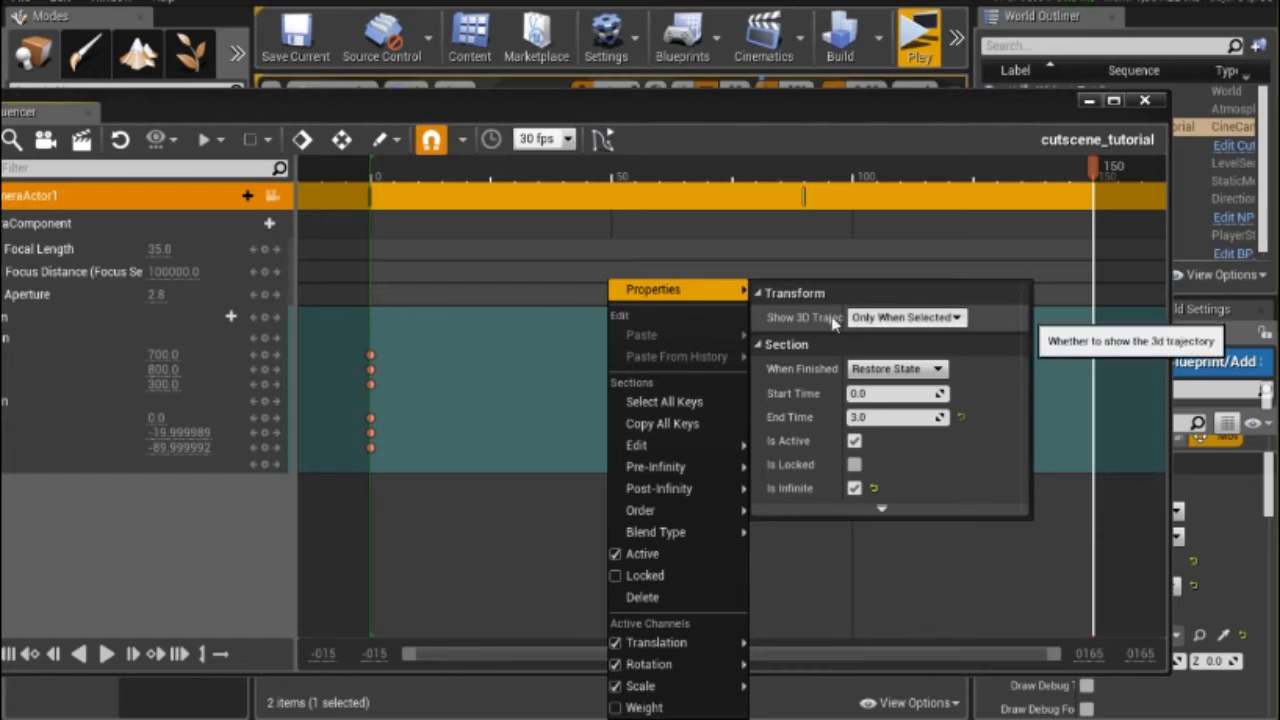
pyautogui.moveTo(800, 370)
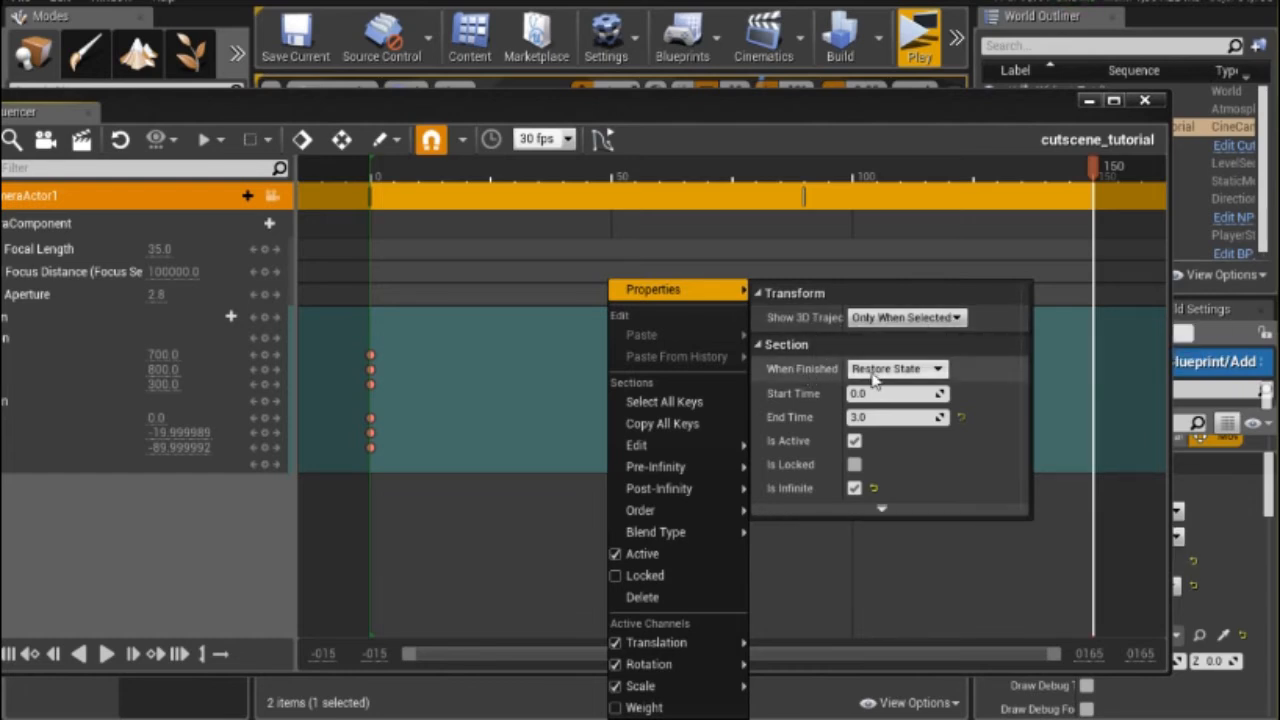
pyautogui.click(937, 371)
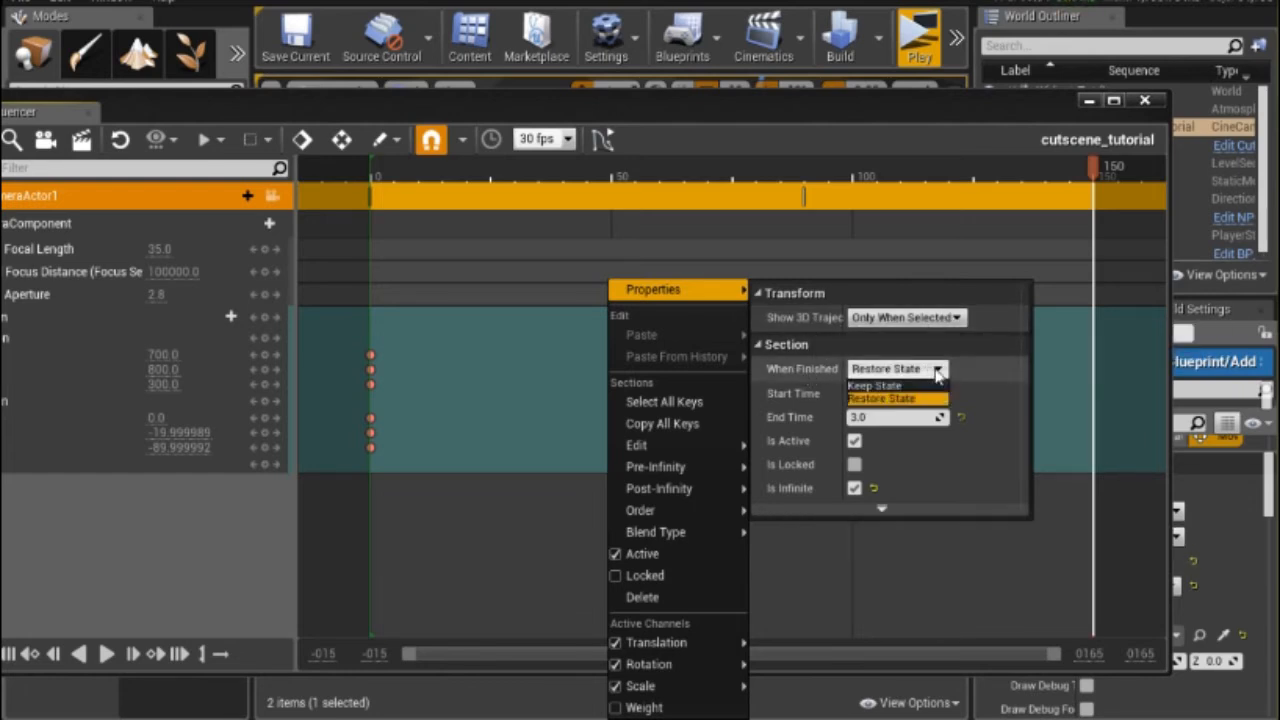
pyautogui.click(876, 385)
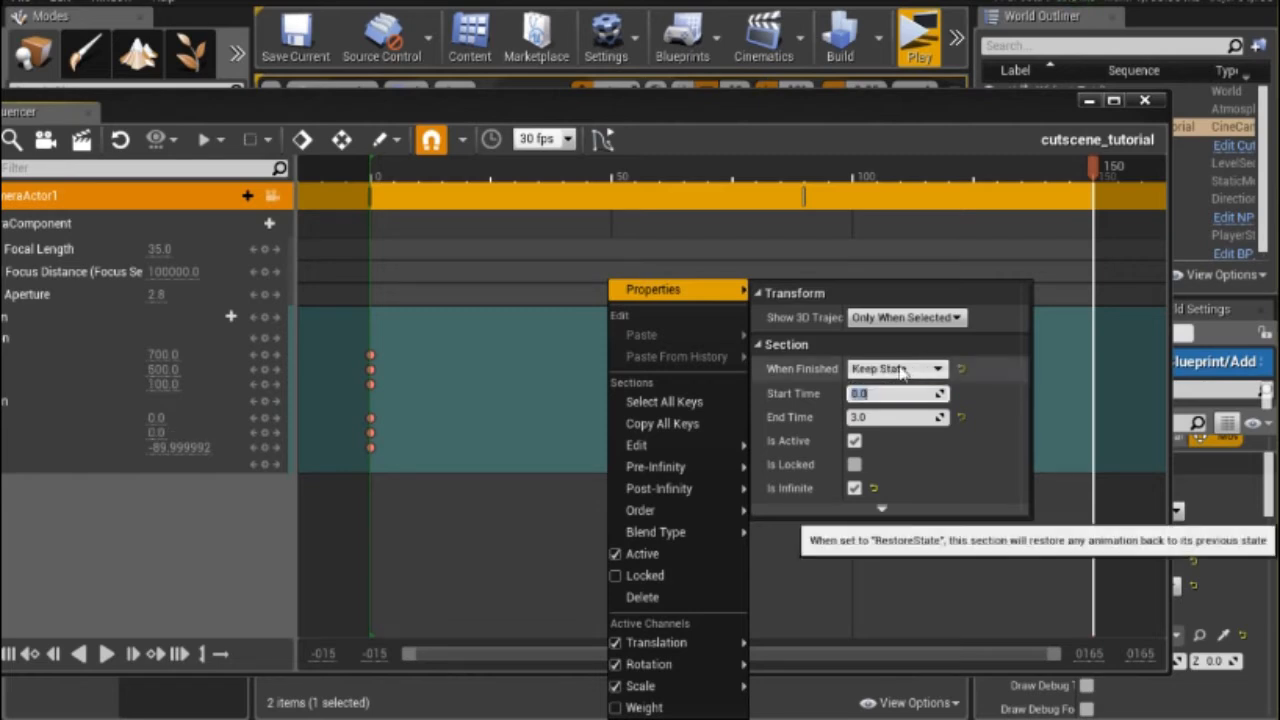
pyautogui.click(902, 371)
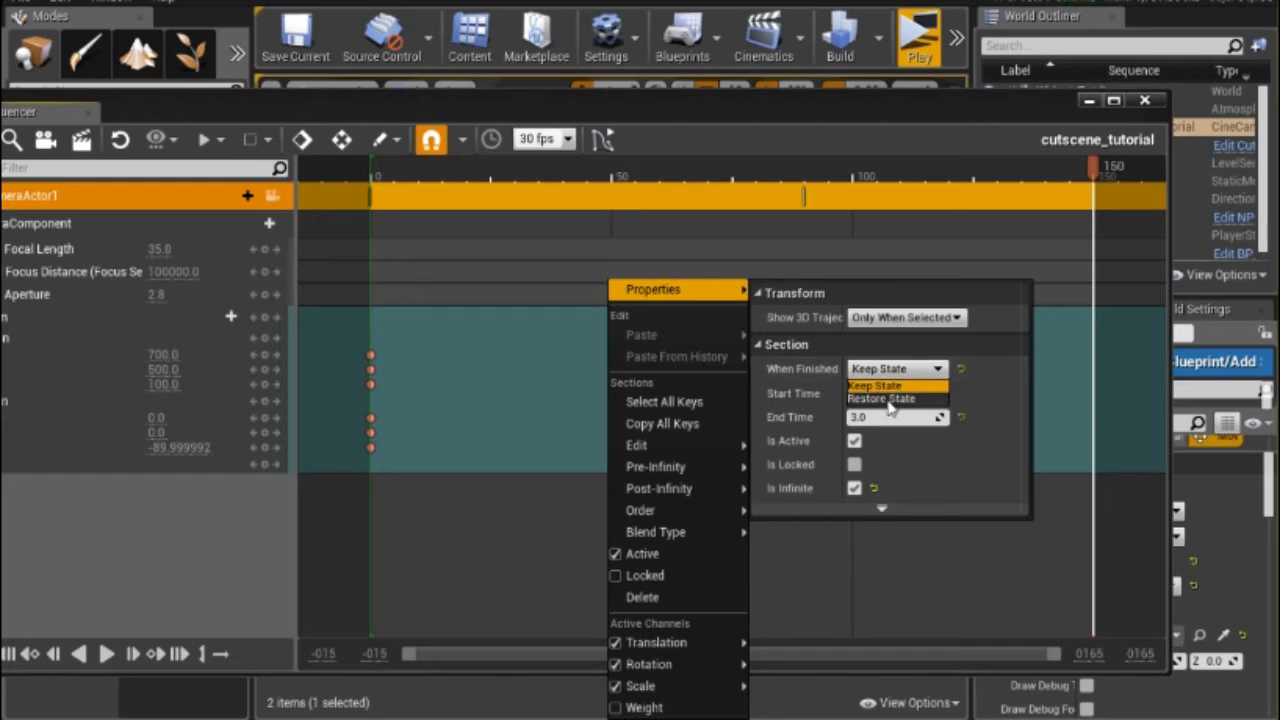
pyautogui.click(878, 228)
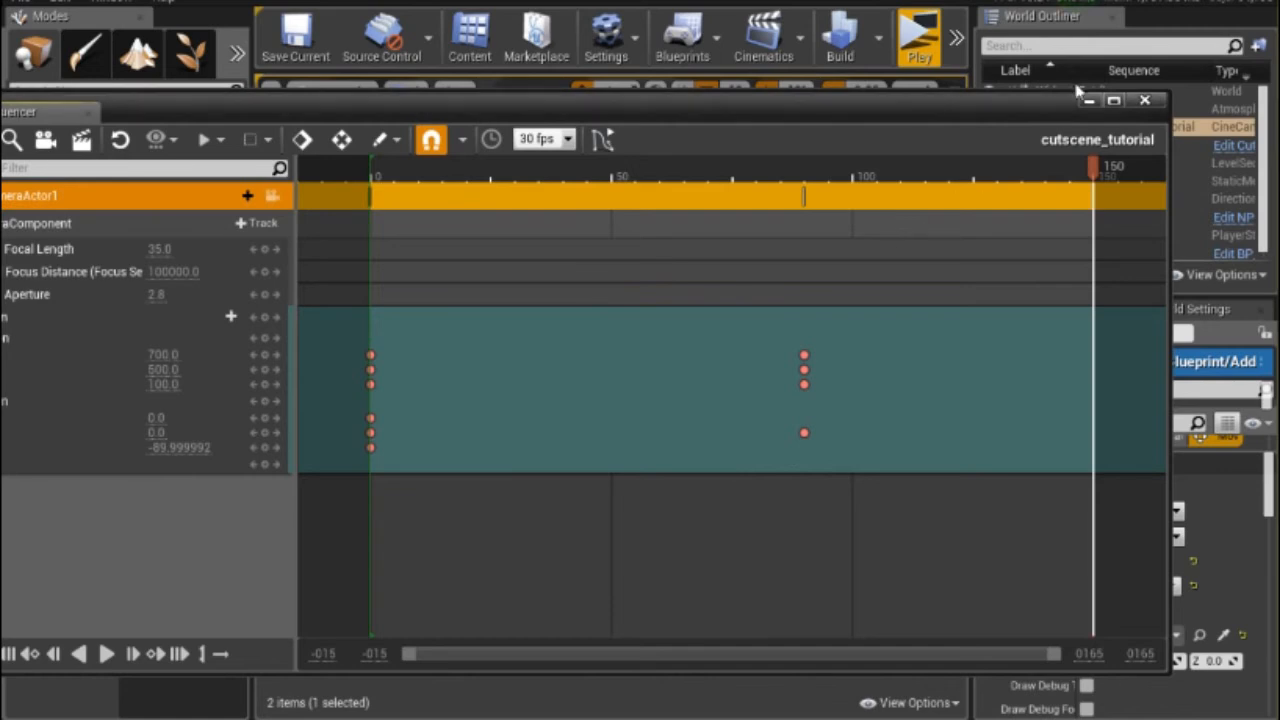
# Save the cutscene_tutorial sequence, minimize the Sequencer window and play the sequence in the level viewport
pyautogui.moveTo(215, 110); pyautogui.dragTo(350, 99)
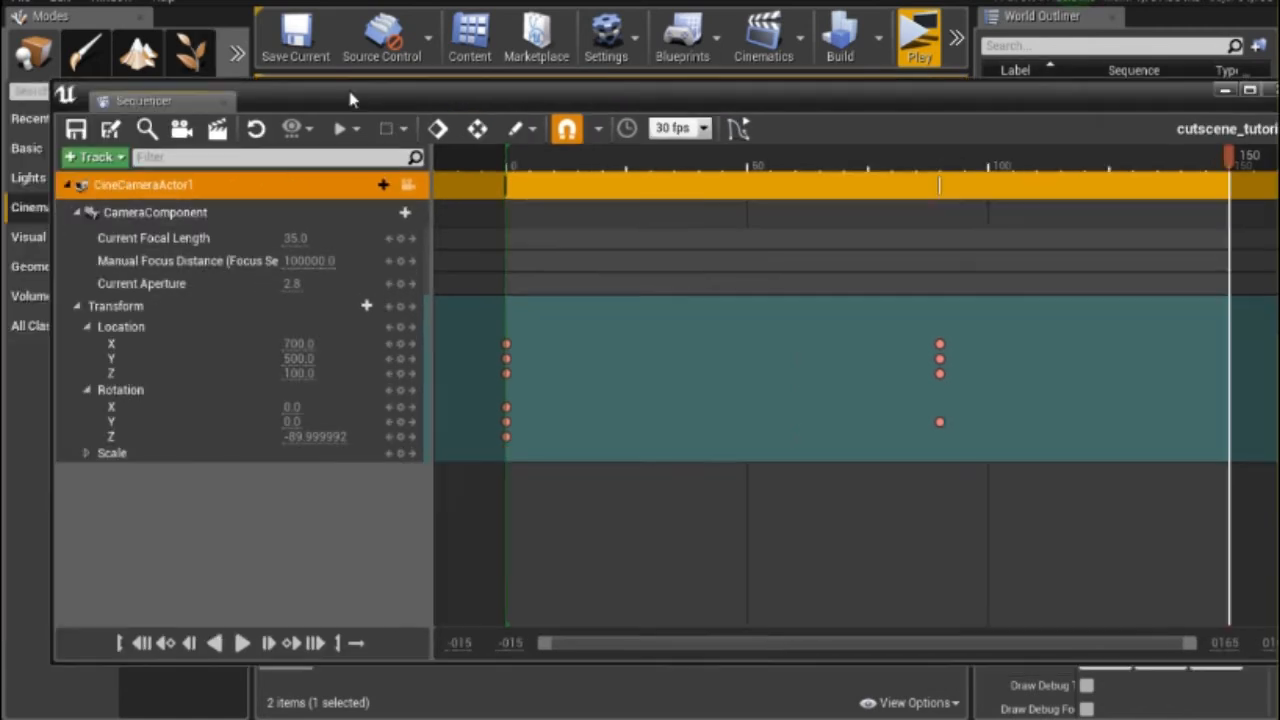
pyautogui.click(78, 128)
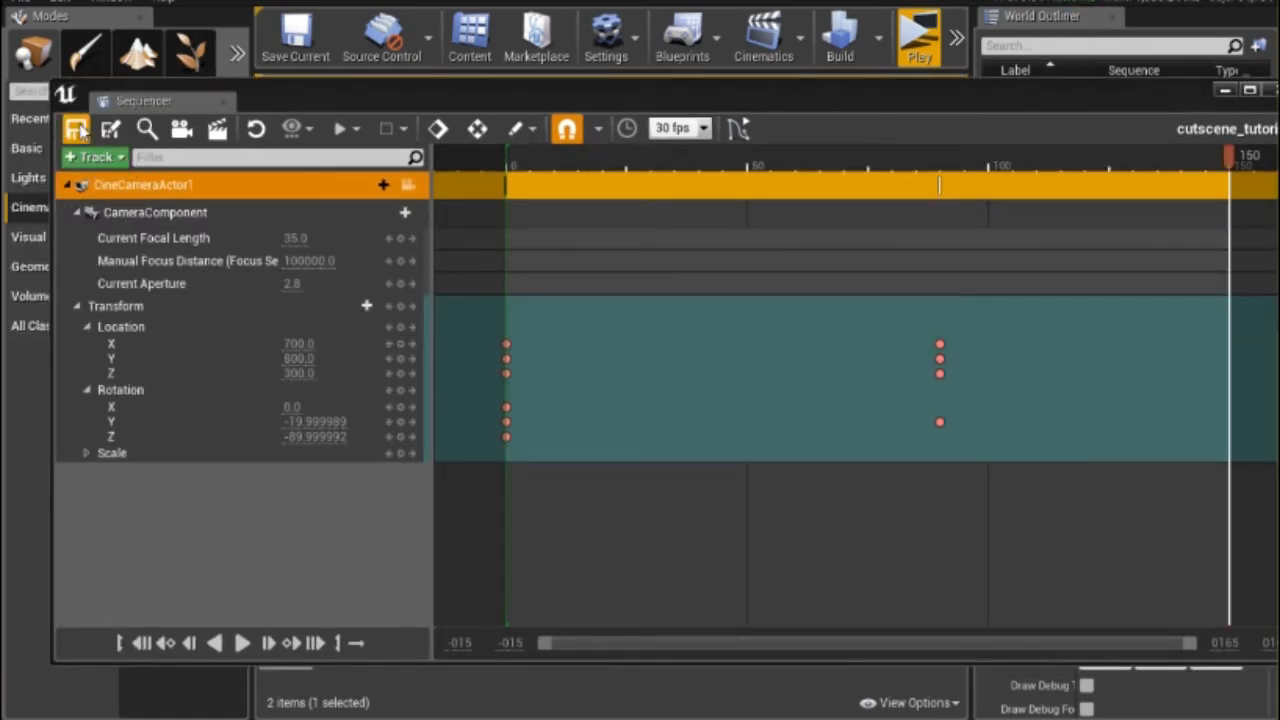
pyautogui.moveTo(1138, 99); pyautogui.dragTo(1035, 96)
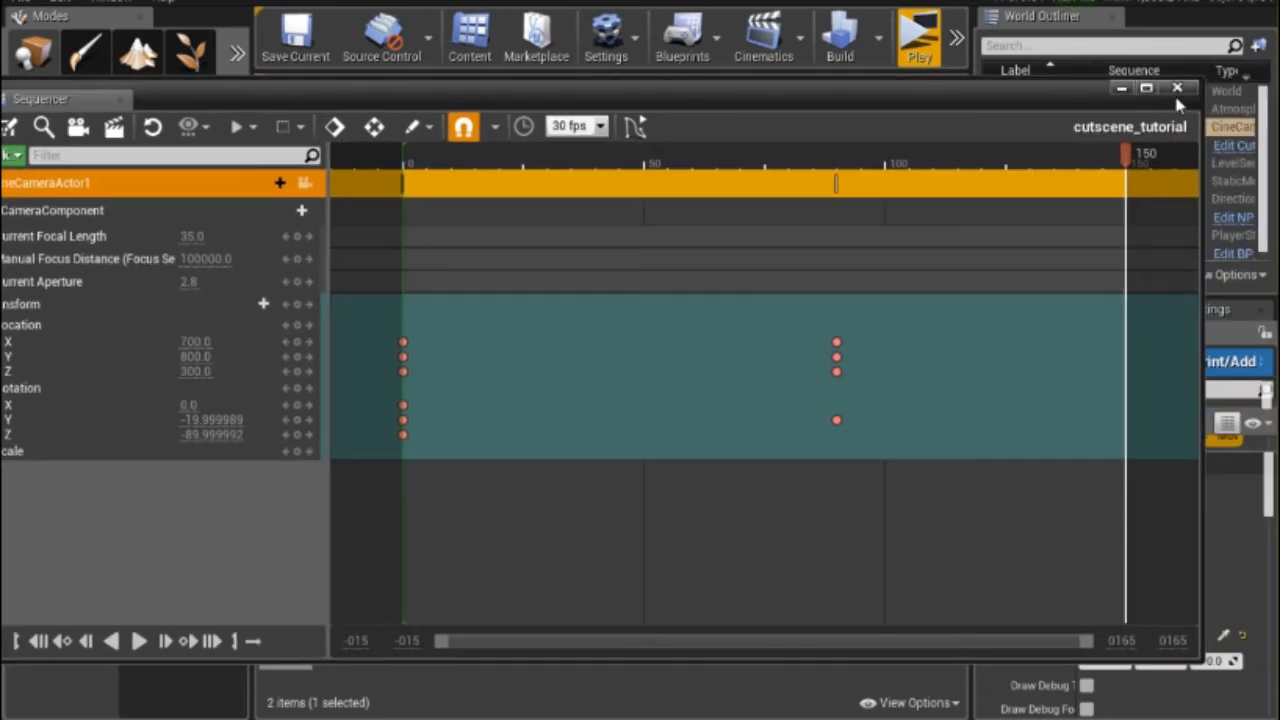
pyautogui.click(1123, 89)
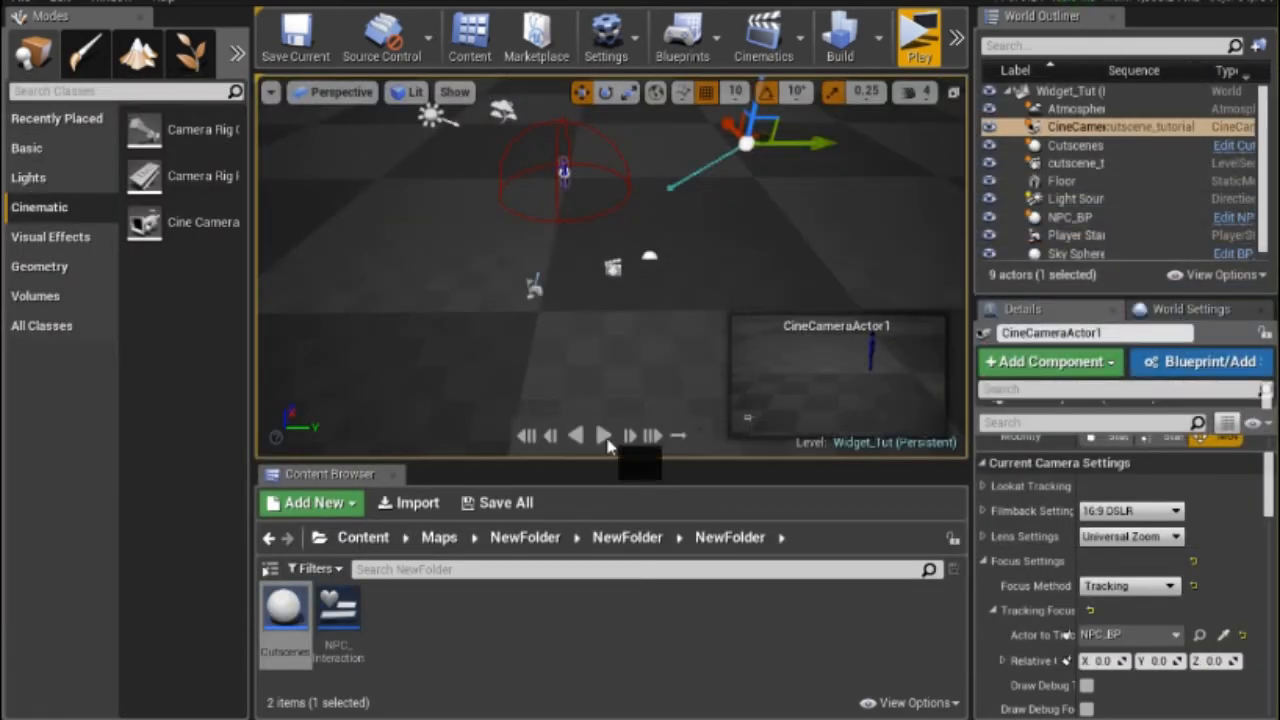
pyautogui.click(603, 437)
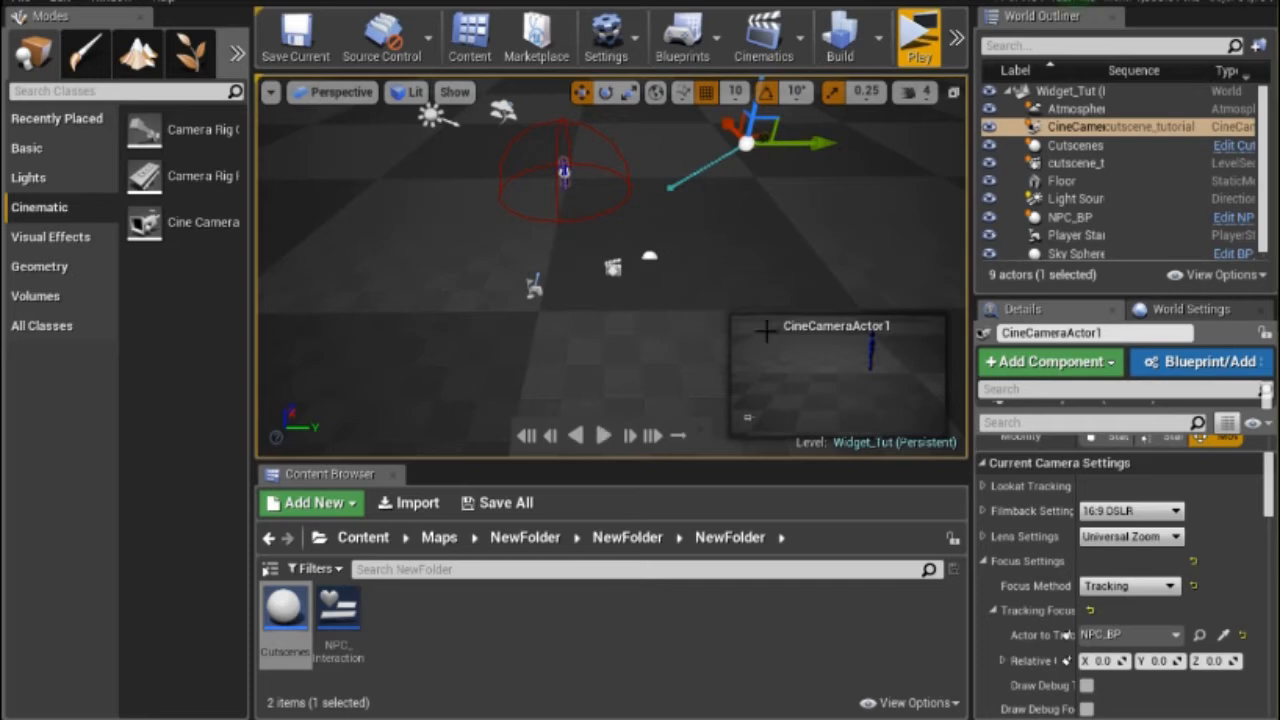
# Open the Level Blueprint and go to its Set View Target with Blend nodes
pyautogui.click(683, 40)
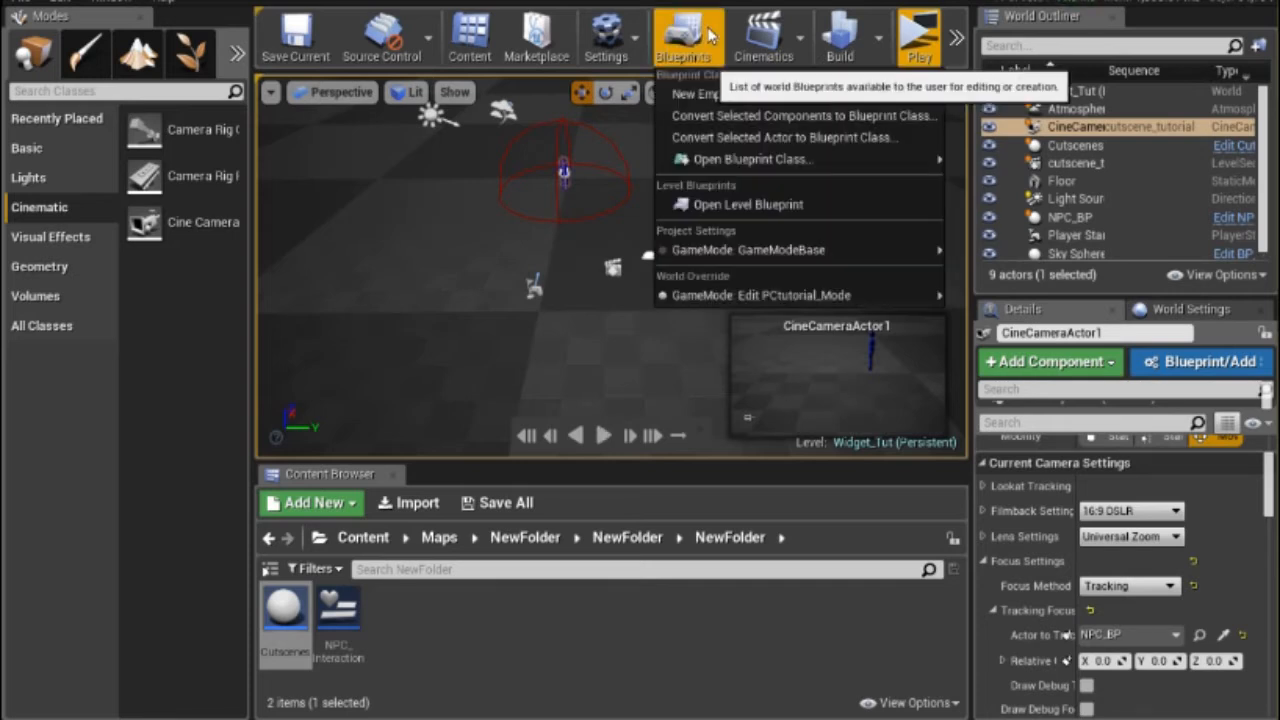
pyautogui.click(766, 205)
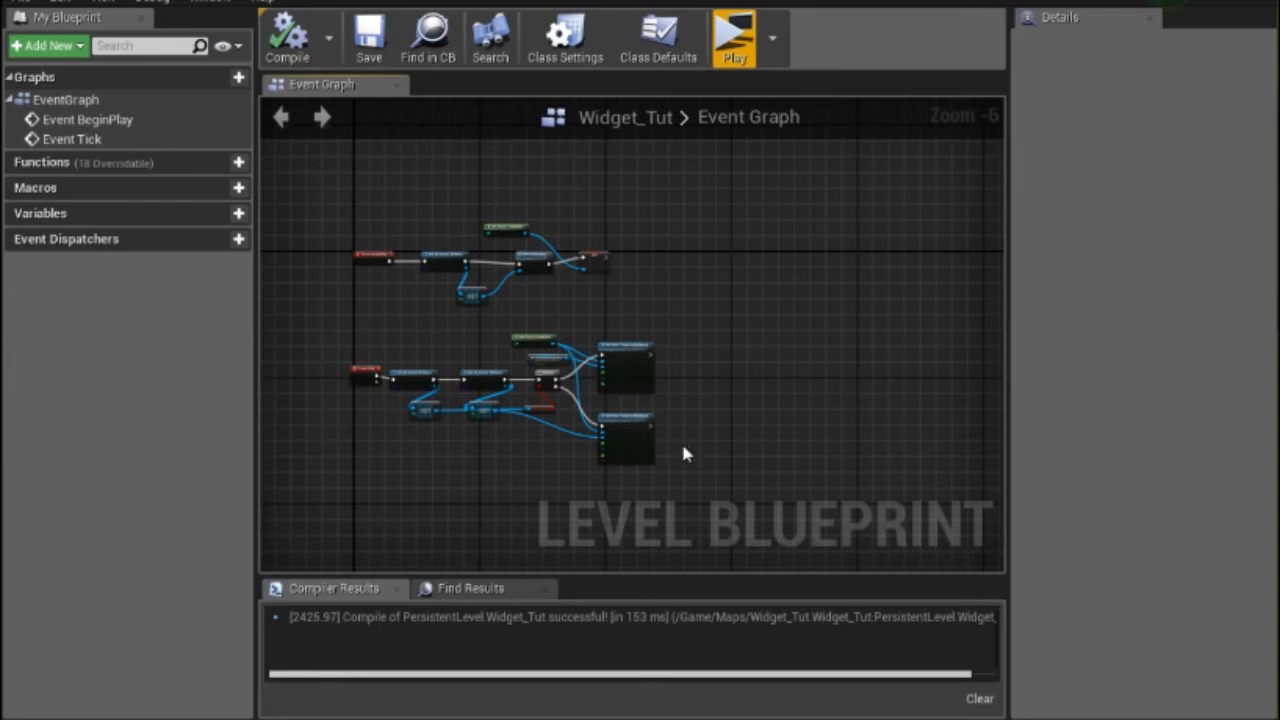
pyautogui.scroll(4, 684, 445)
pyautogui.moveTo(318, 446); pyautogui.dragTo(580, 461)
pyautogui.scroll(-1, 580, 461)
pyautogui.scroll(-1, 584, 468)
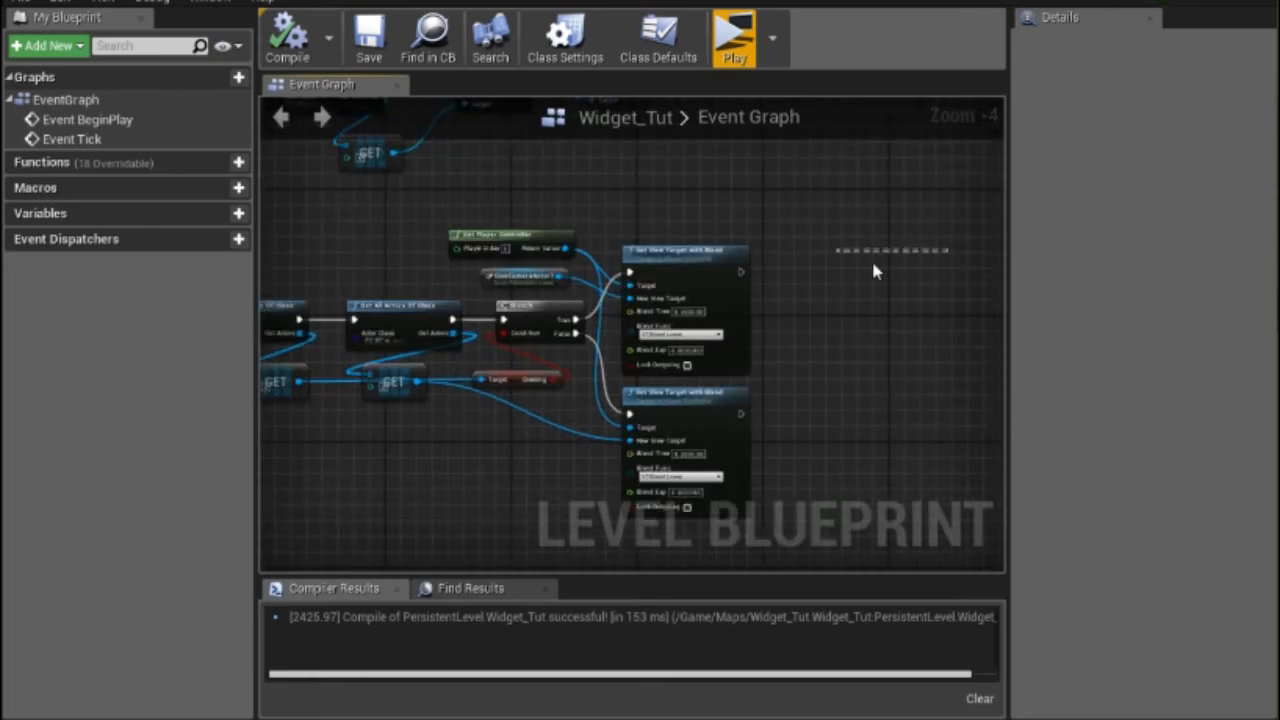
# Add a Create Level Sequence Player node after the True branch's Set View Target with Blend and set its Level Sequence to cutscene_tutorial
pyautogui.scroll(2, 868, 259)
pyautogui.moveTo(676, 276); pyautogui.dragTo(765, 250)
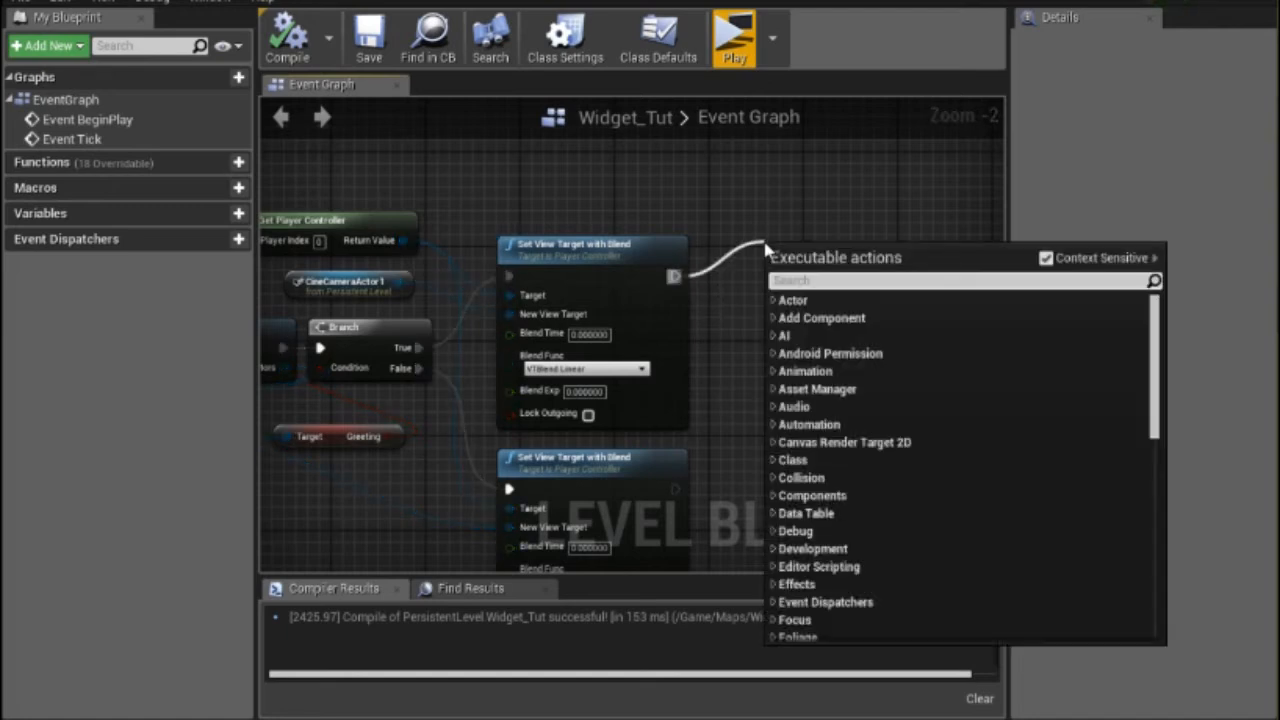
pyautogui.write('playy')
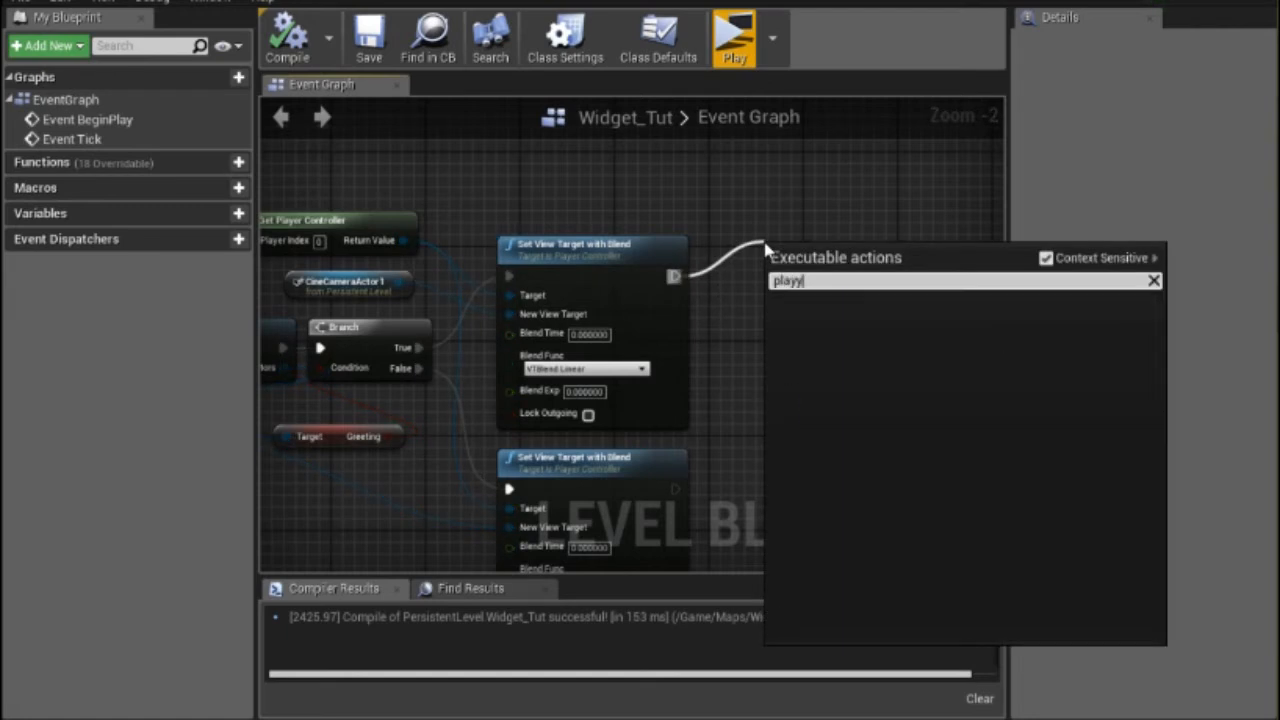
pyautogui.press('BackSpace')
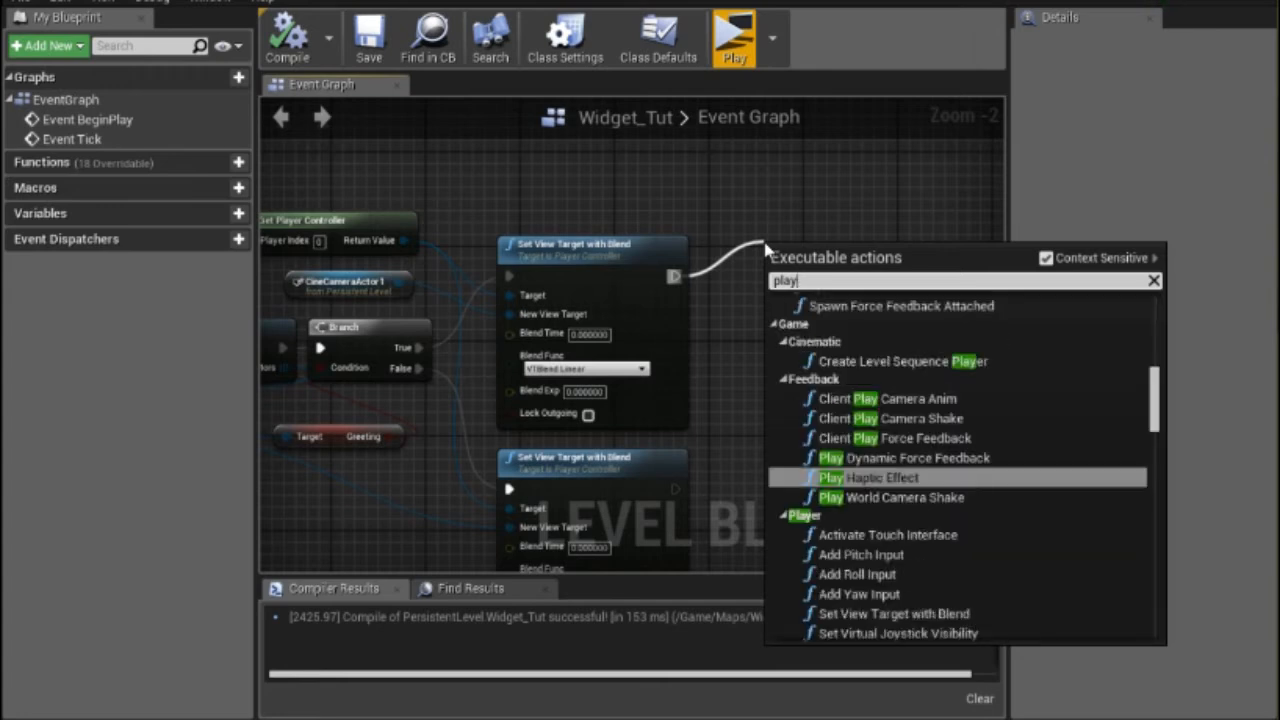
pyautogui.press('BackSpace')
pyautogui.press('BackSpace')
pyautogui.press('BackSpace')
pyautogui.press('BackSpace')
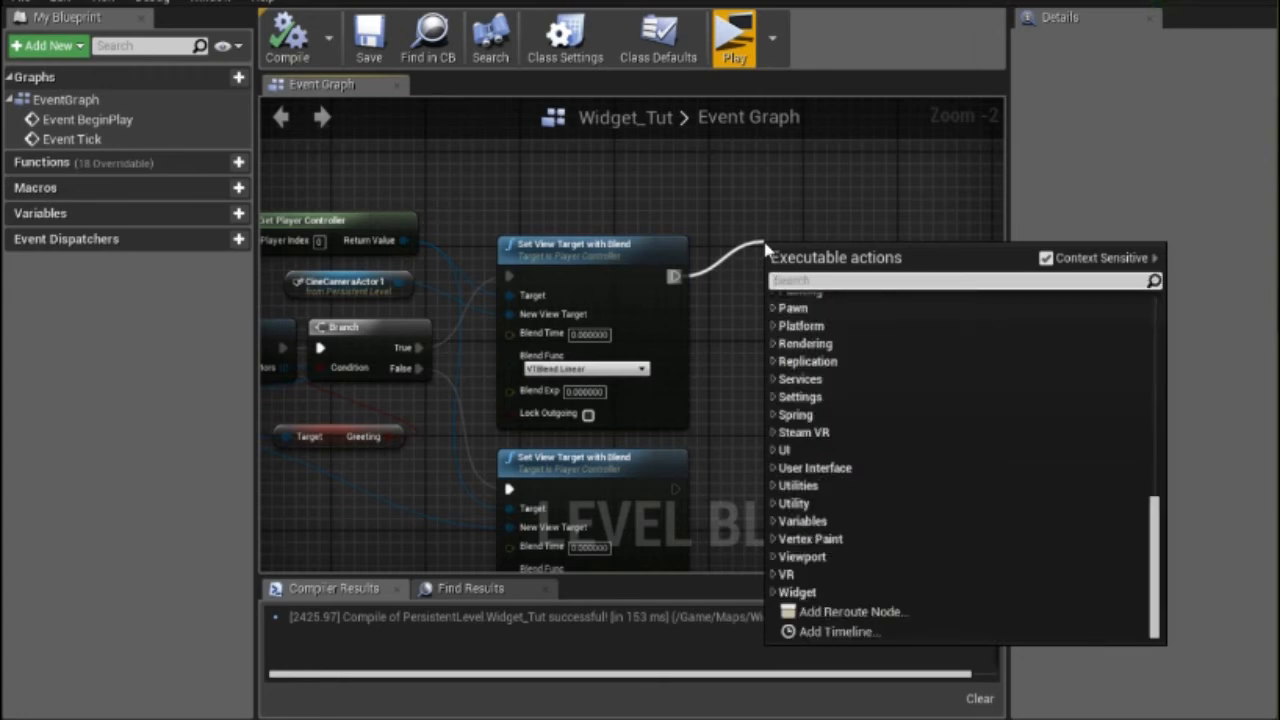
pyautogui.write('level')
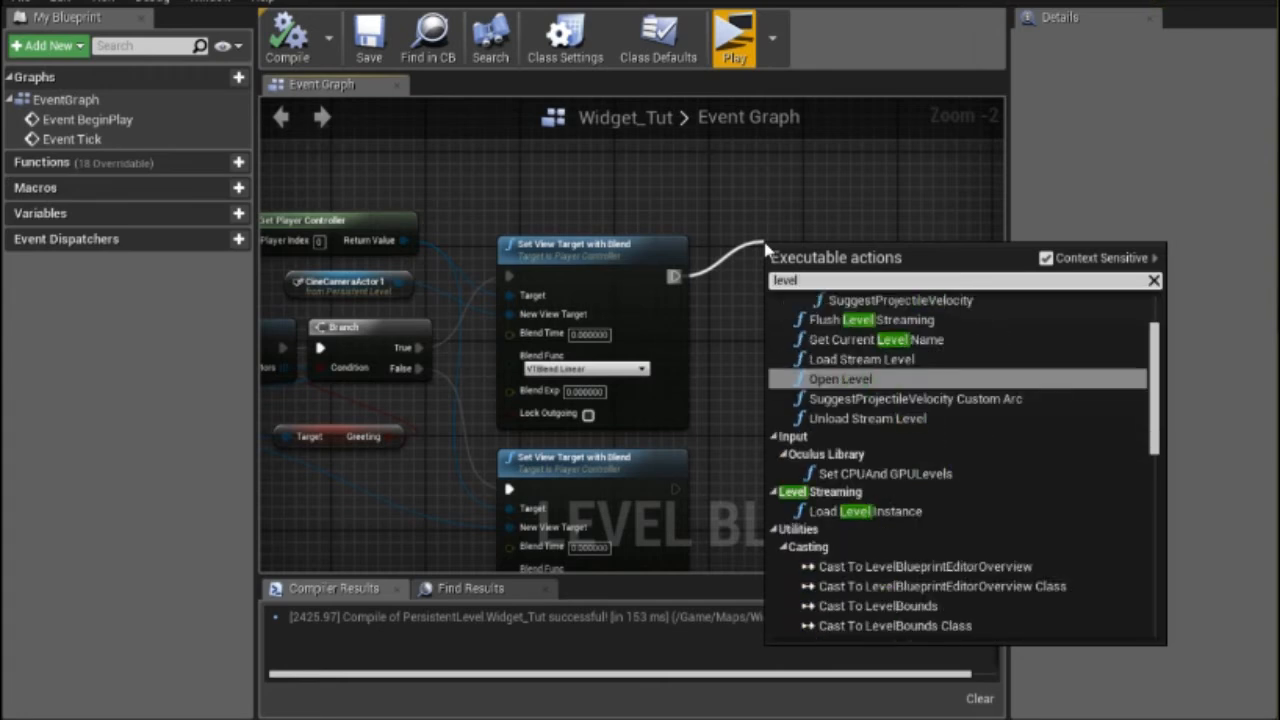
pyautogui.write(' seq')
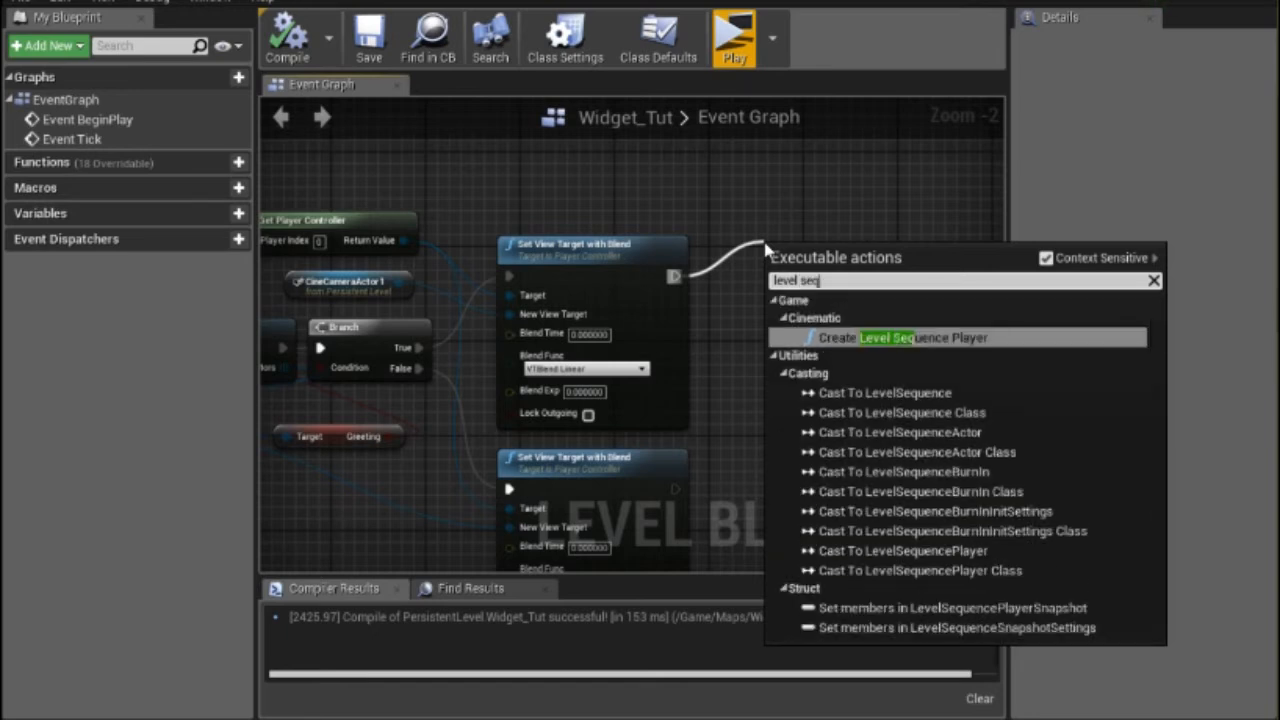
pyautogui.click(978, 341)
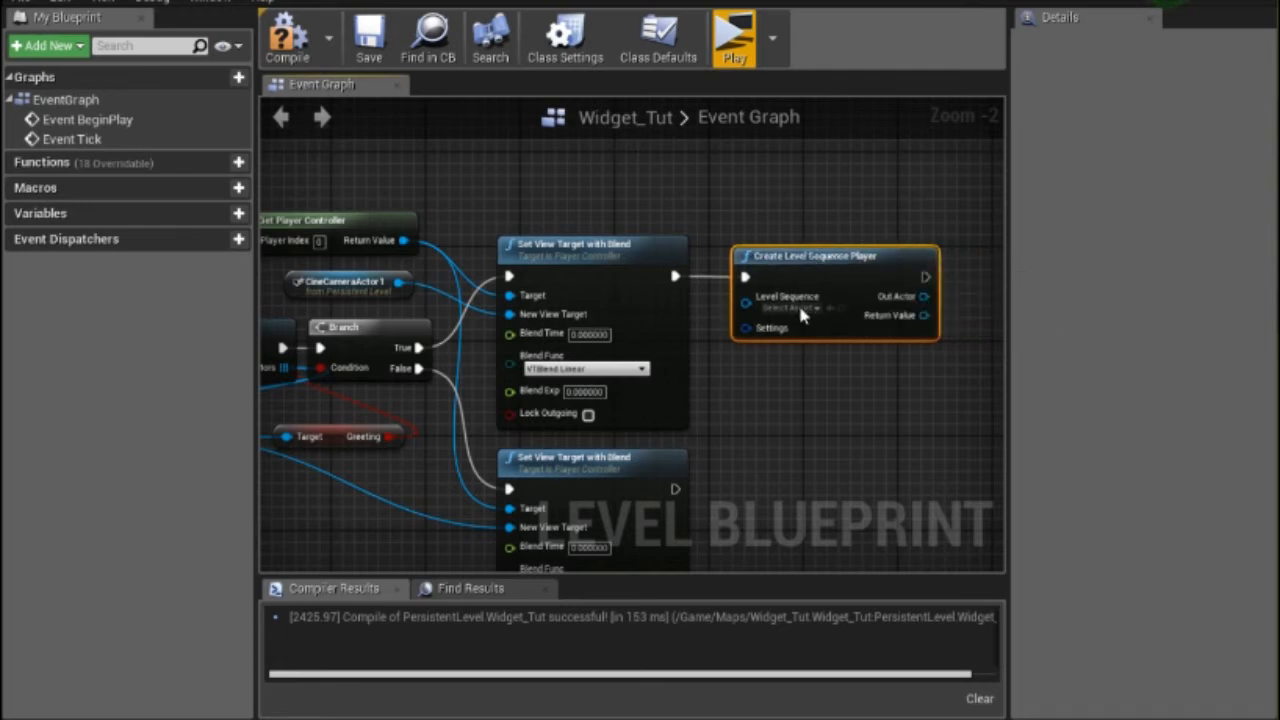
pyautogui.click(798, 306)
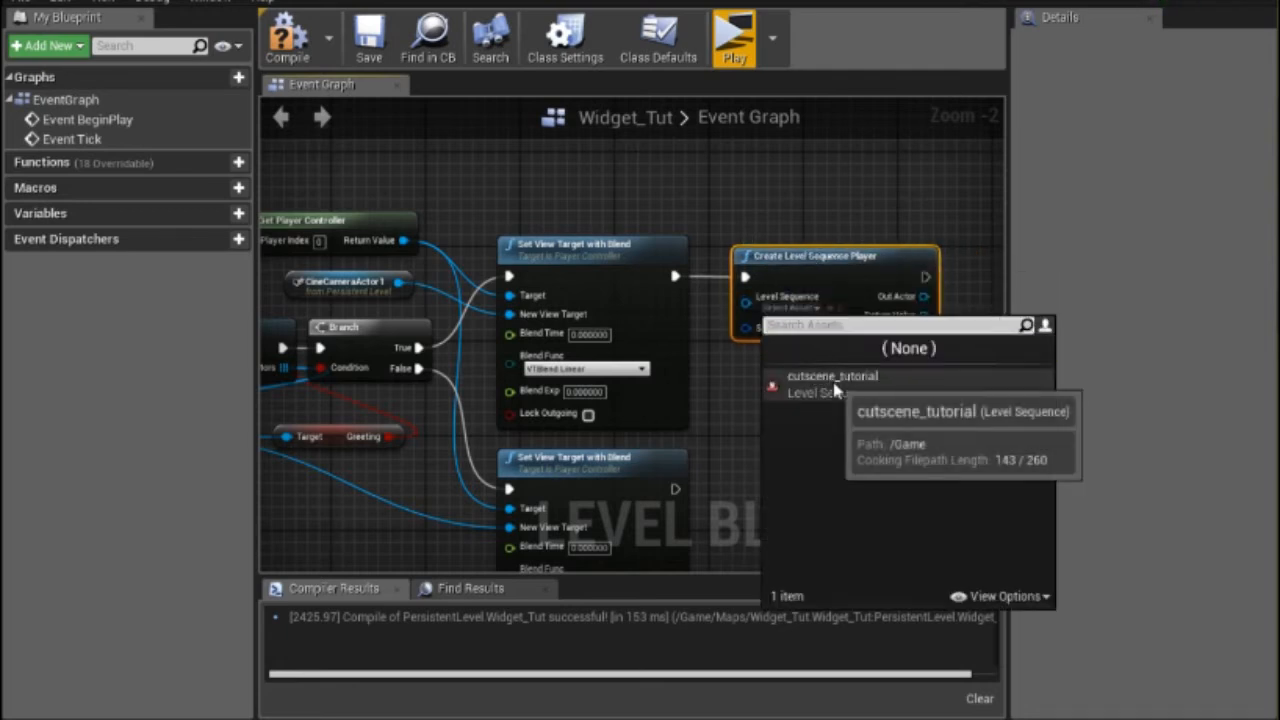
pyautogui.click(835, 390)
# Add a Play (SequencePlayer) node executed after the Create Level Sequence Player node
pyautogui.moveTo(995, 395); pyautogui.dragTo(882, 395, button='right')
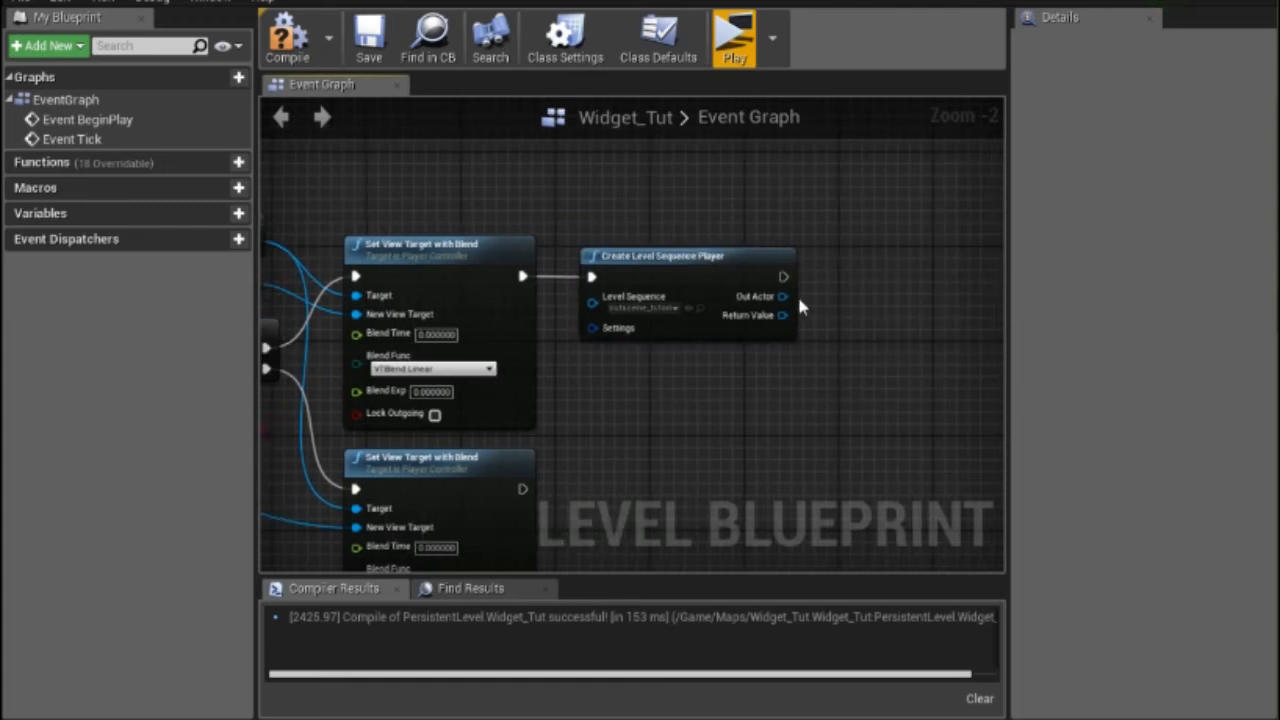
pyautogui.moveTo(783, 276); pyautogui.dragTo(864, 269)
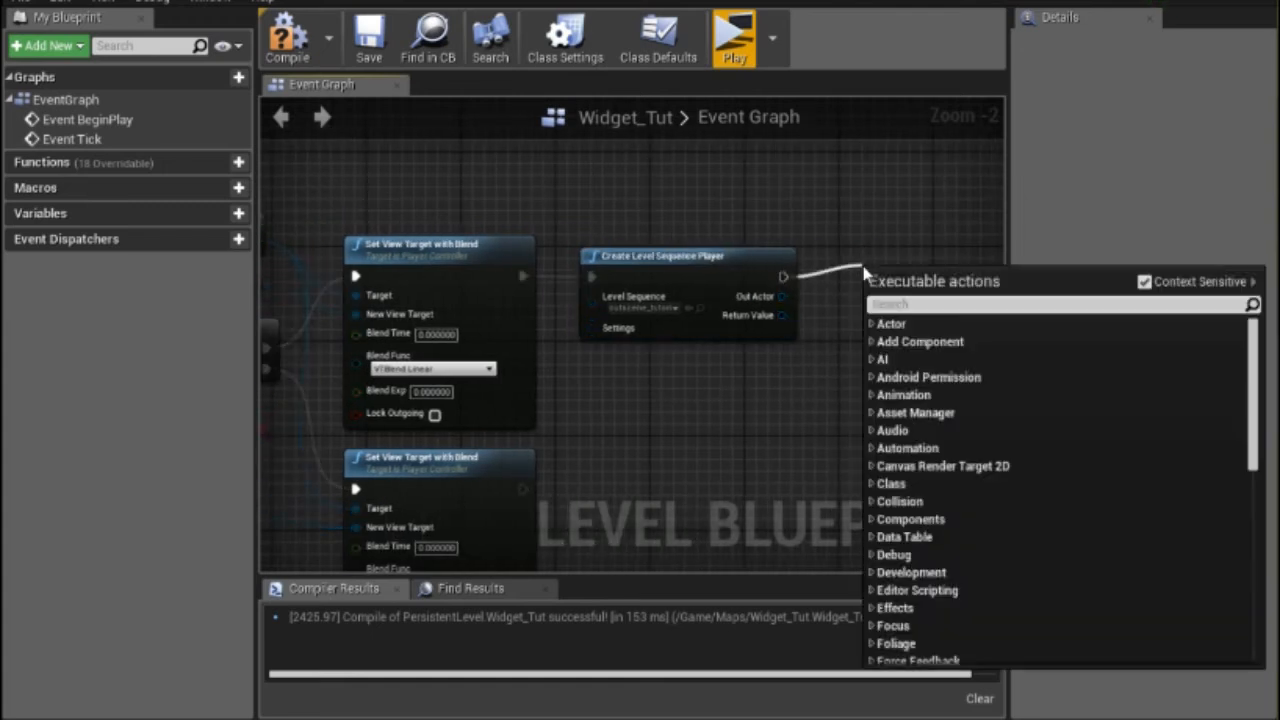
pyautogui.write('play')
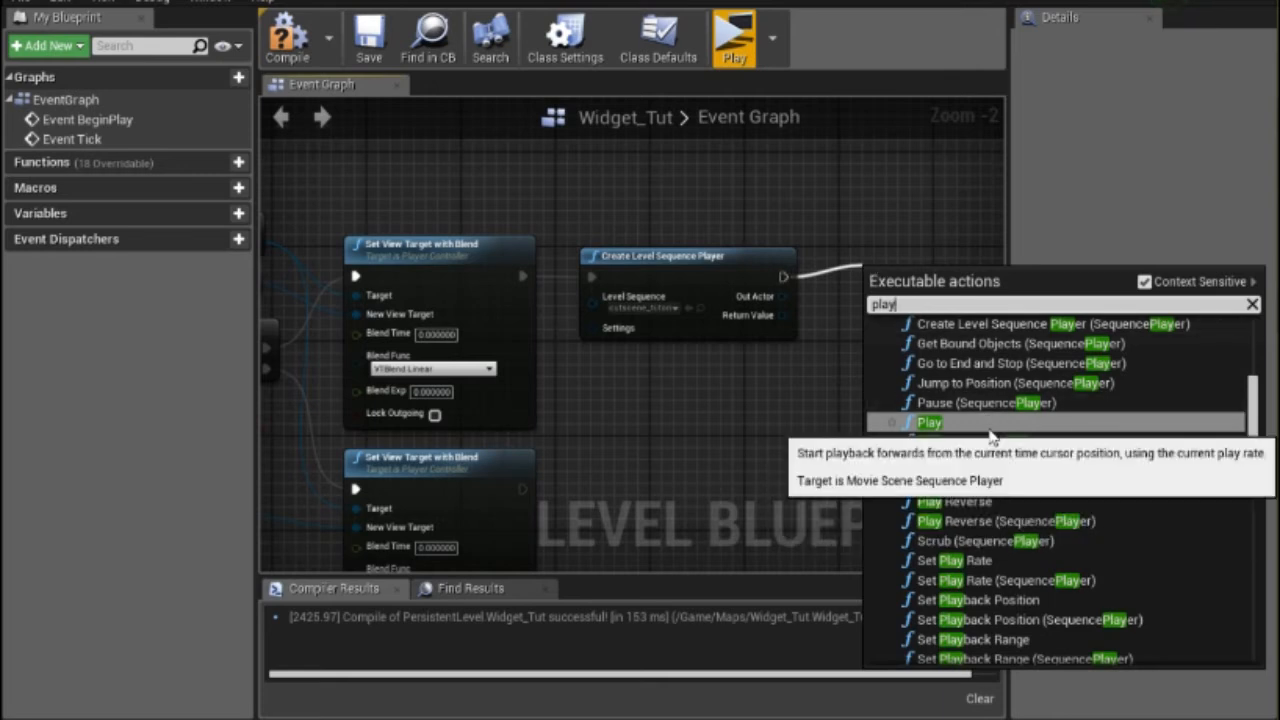
pyautogui.click(1020, 444)
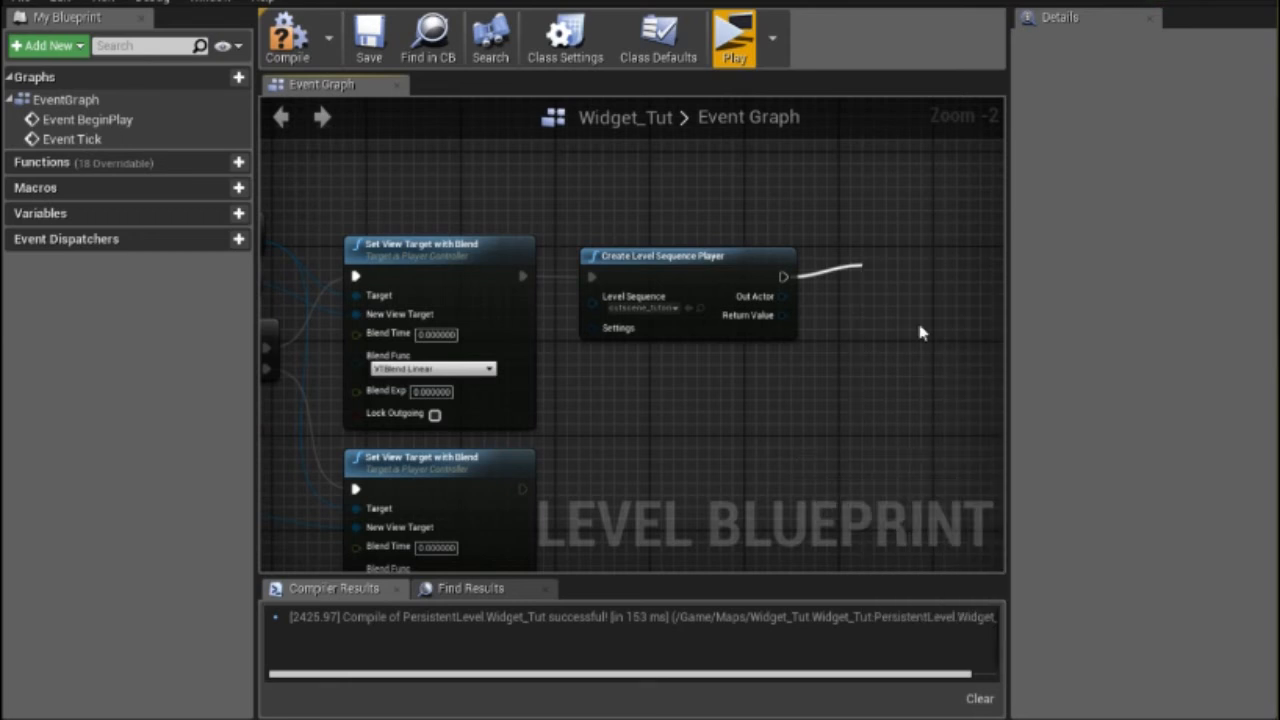
pyautogui.moveTo(944, 282); pyautogui.dragTo(968, 258)
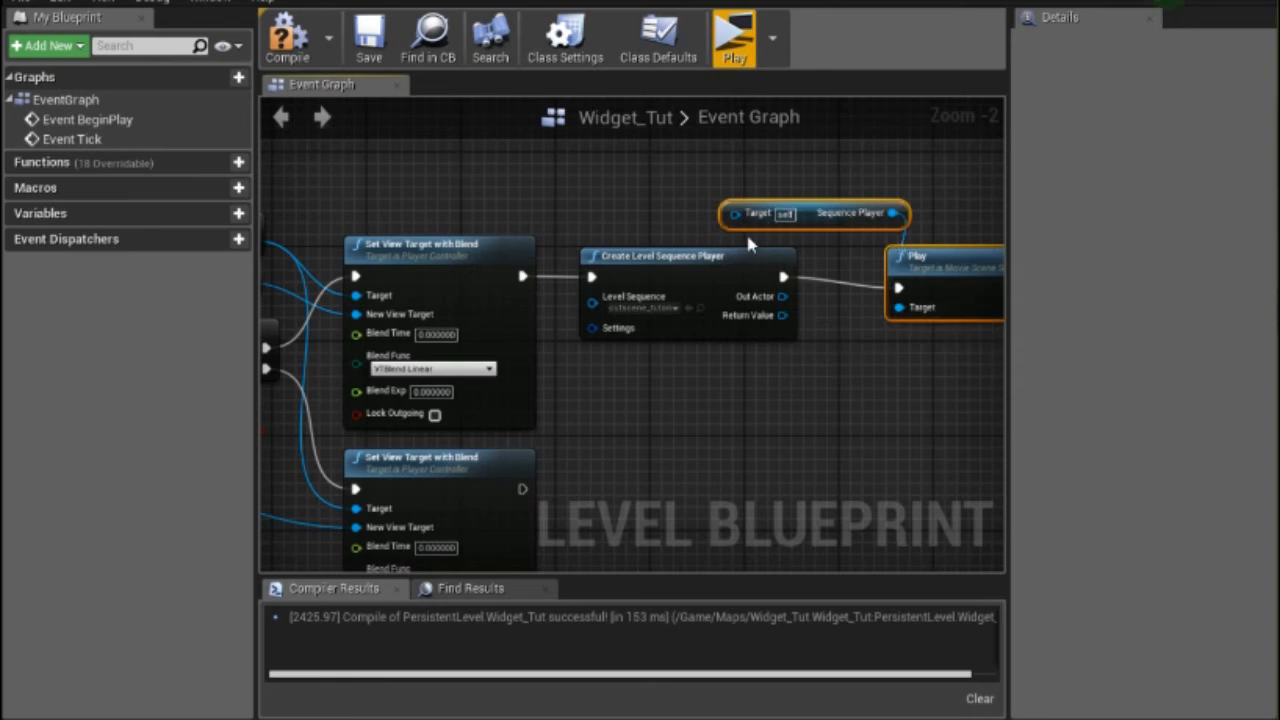
# Connect Out Actor to the Play node's Target, place the new Sequence Player getter below and delete the getter with the self target
pyautogui.moveTo(736, 214)
pyautogui.mouseDown()
pyautogui.moveTo(810, 290)
pyautogui.moveTo(786, 308)
pyautogui.moveTo(749, 294)
pyautogui.moveTo(740, 214)
pyautogui.mouseUp()
pyautogui.moveTo(783, 296); pyautogui.dragTo(899, 307)
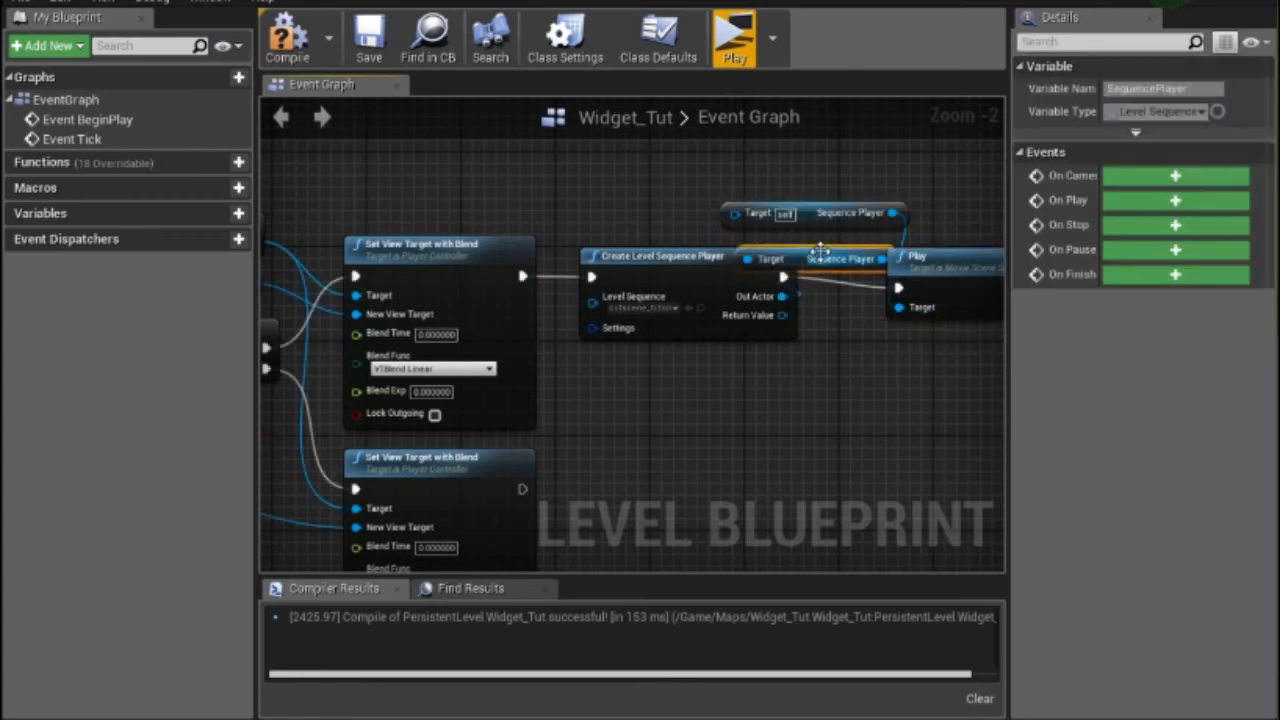
pyautogui.moveTo(820, 268); pyautogui.dragTo(825, 364)
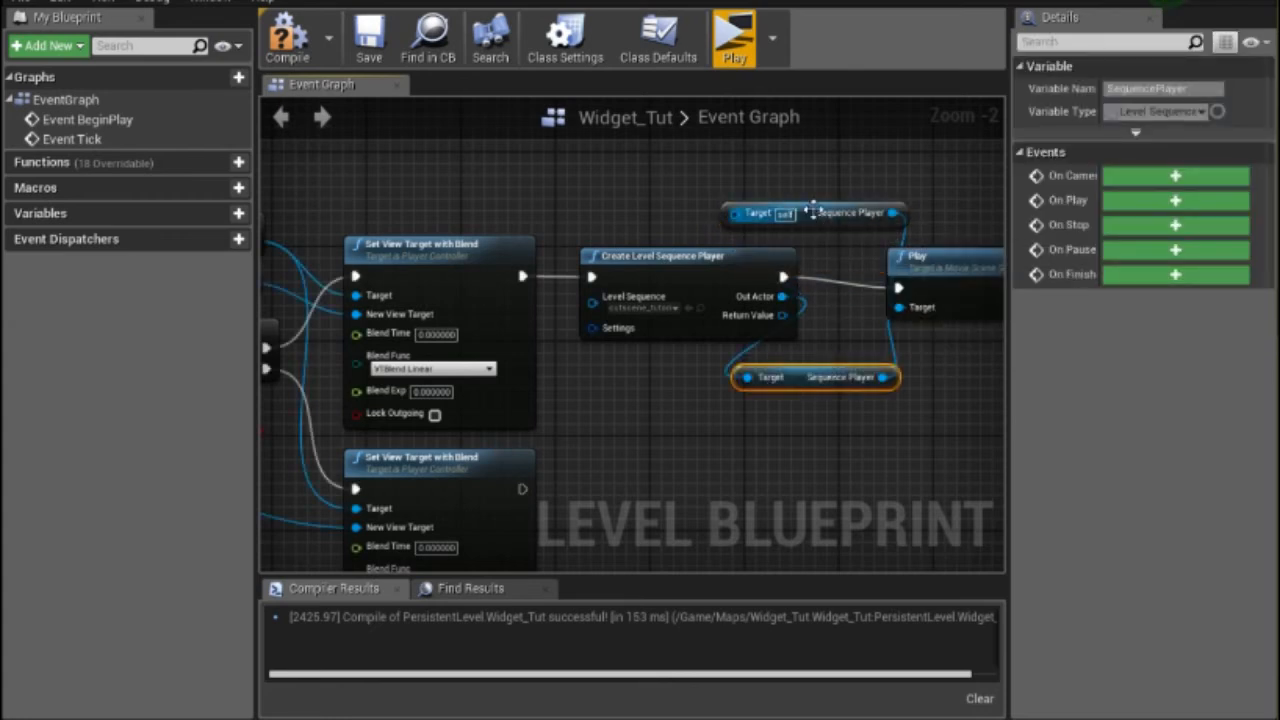
pyautogui.click(816, 181)
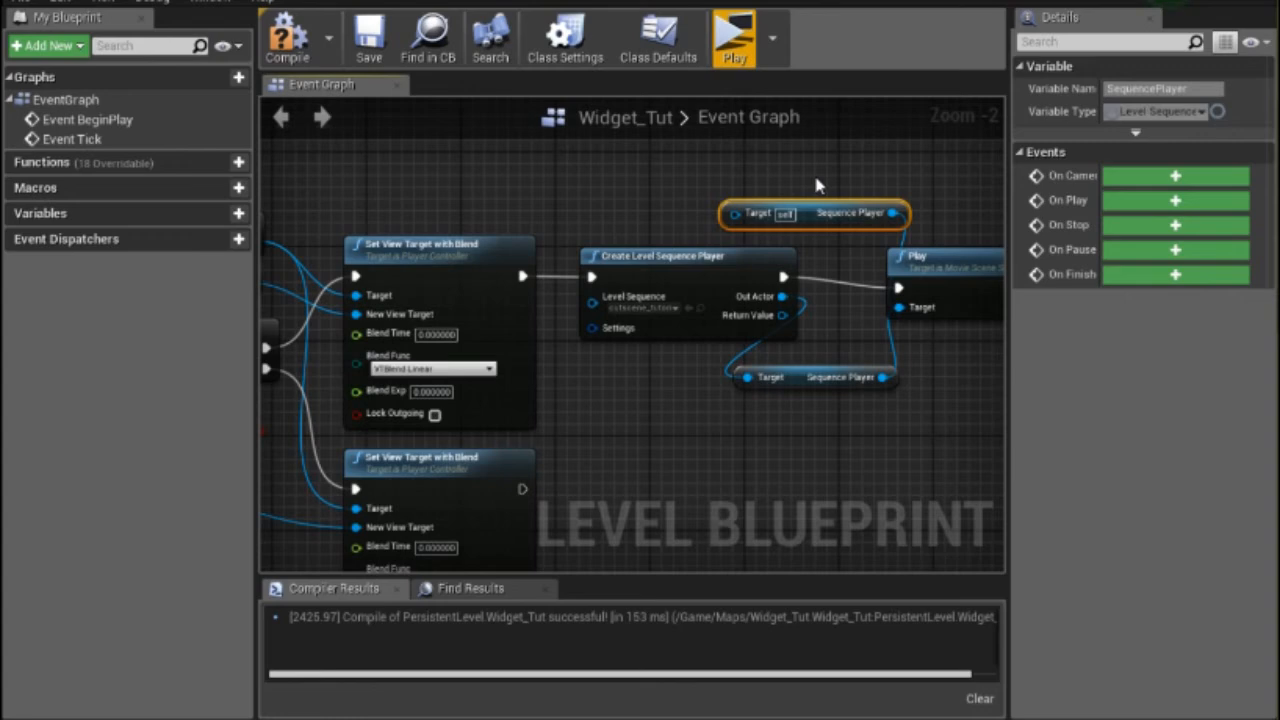
pyautogui.press('Delete')
# Move the Create Level Sequence Player, Sequence Player and Play nodes together farther from Set View Target with Blend, leaving a gap between them
pyautogui.scroll(-2, 760, 211)
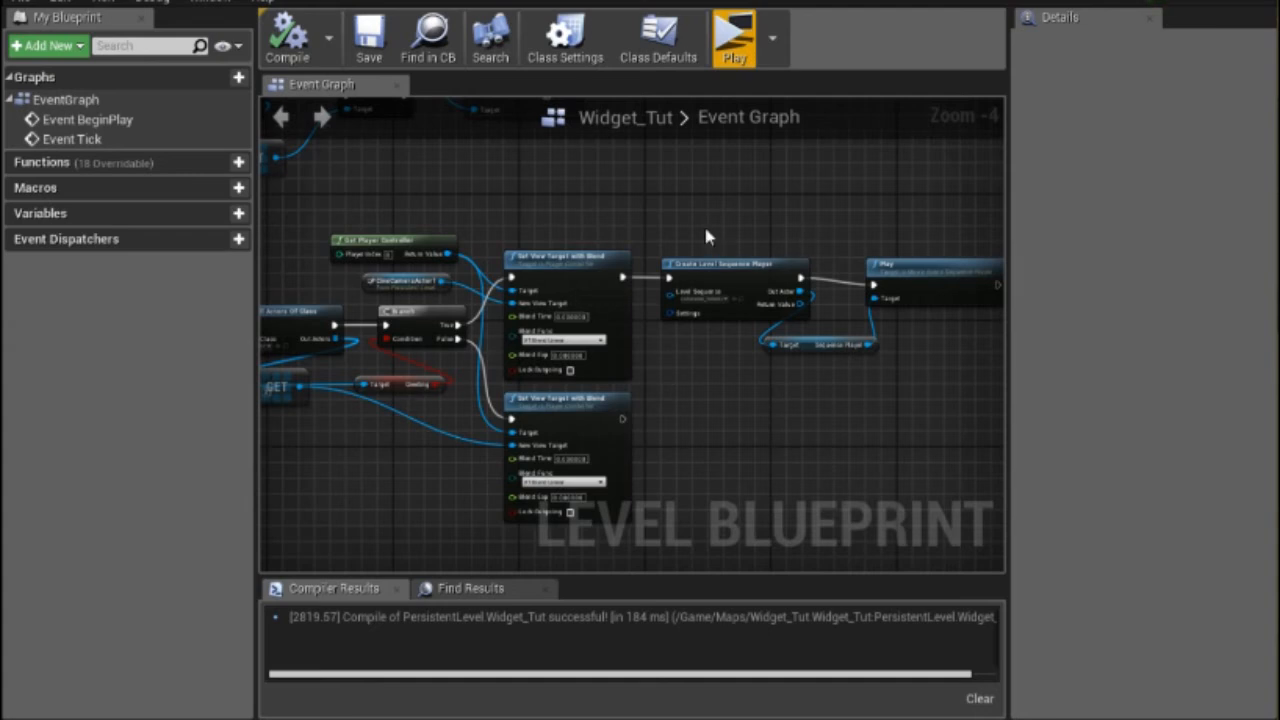
pyautogui.moveTo(706, 220); pyautogui.dragTo(807, 226)
pyautogui.scroll(-1, 795, 213)
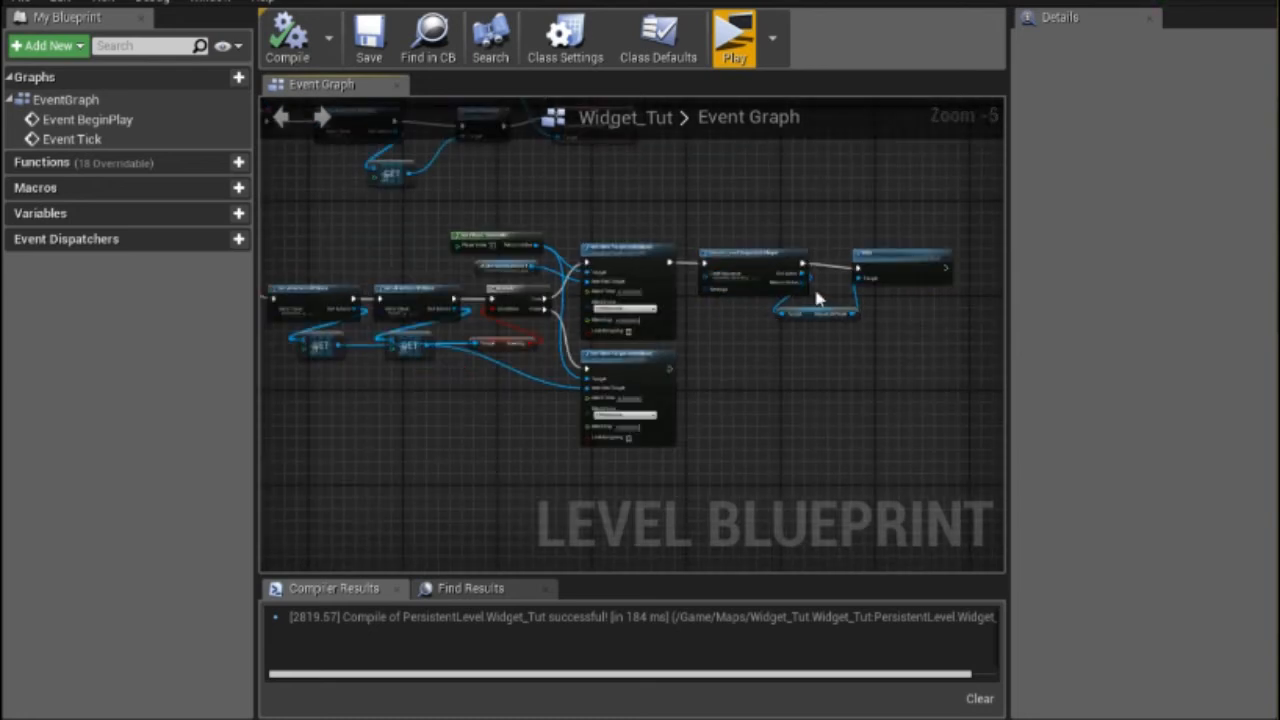
pyautogui.moveTo(416, 232); pyautogui.dragTo(400, 258)
pyautogui.moveTo(931, 189); pyautogui.dragTo(950, 201)
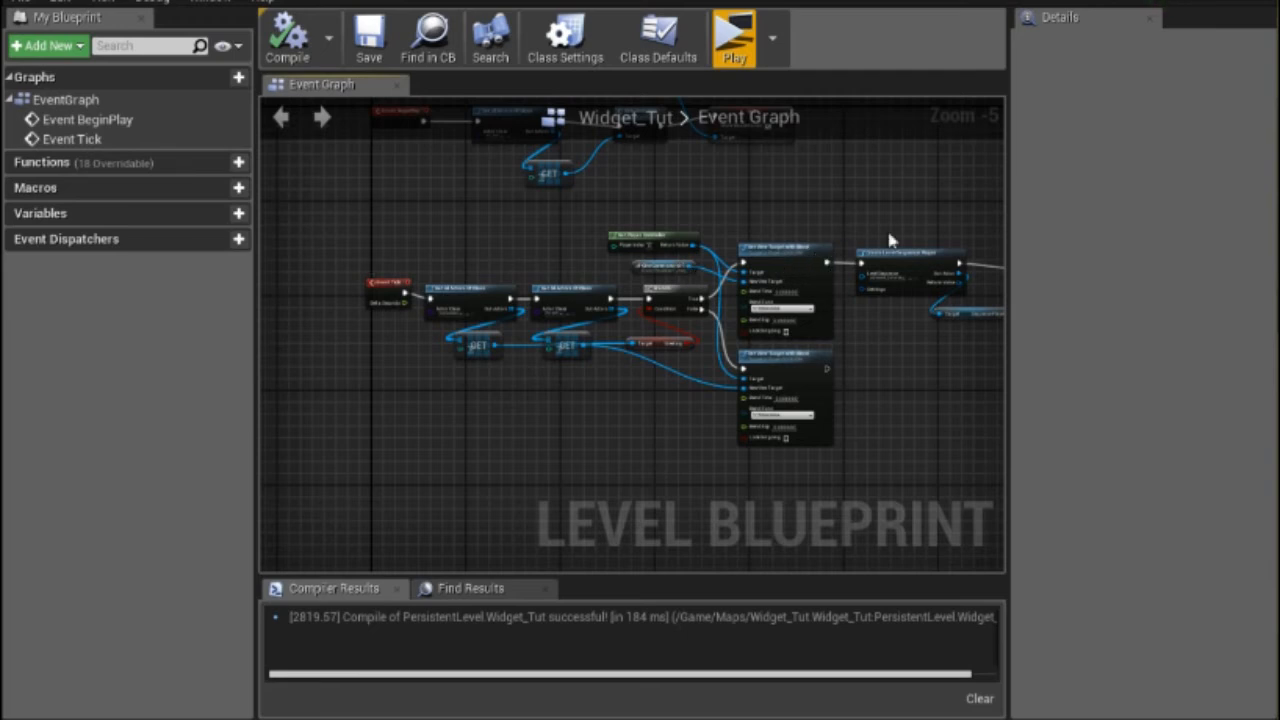
pyautogui.moveTo(906, 217); pyautogui.dragTo(630, 217)
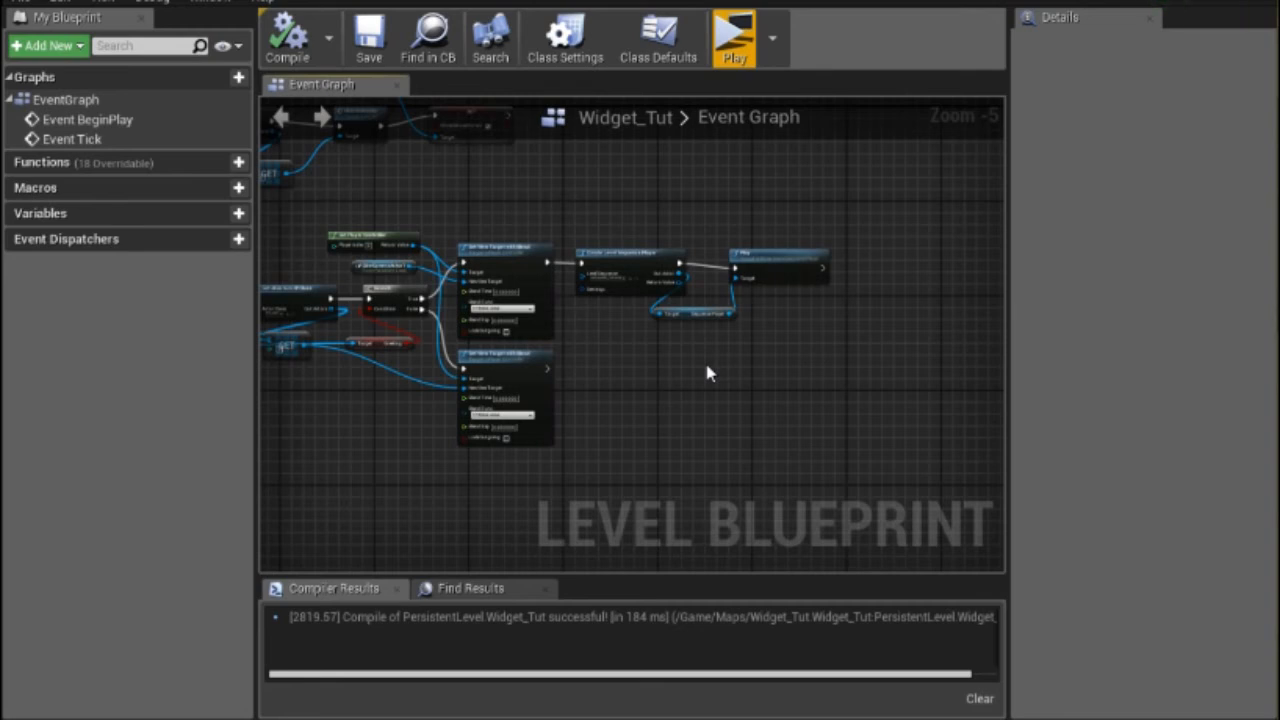
pyautogui.moveTo(843, 365); pyautogui.dragTo(614, 194)
pyautogui.moveTo(621, 260); pyautogui.dragTo(723, 262)
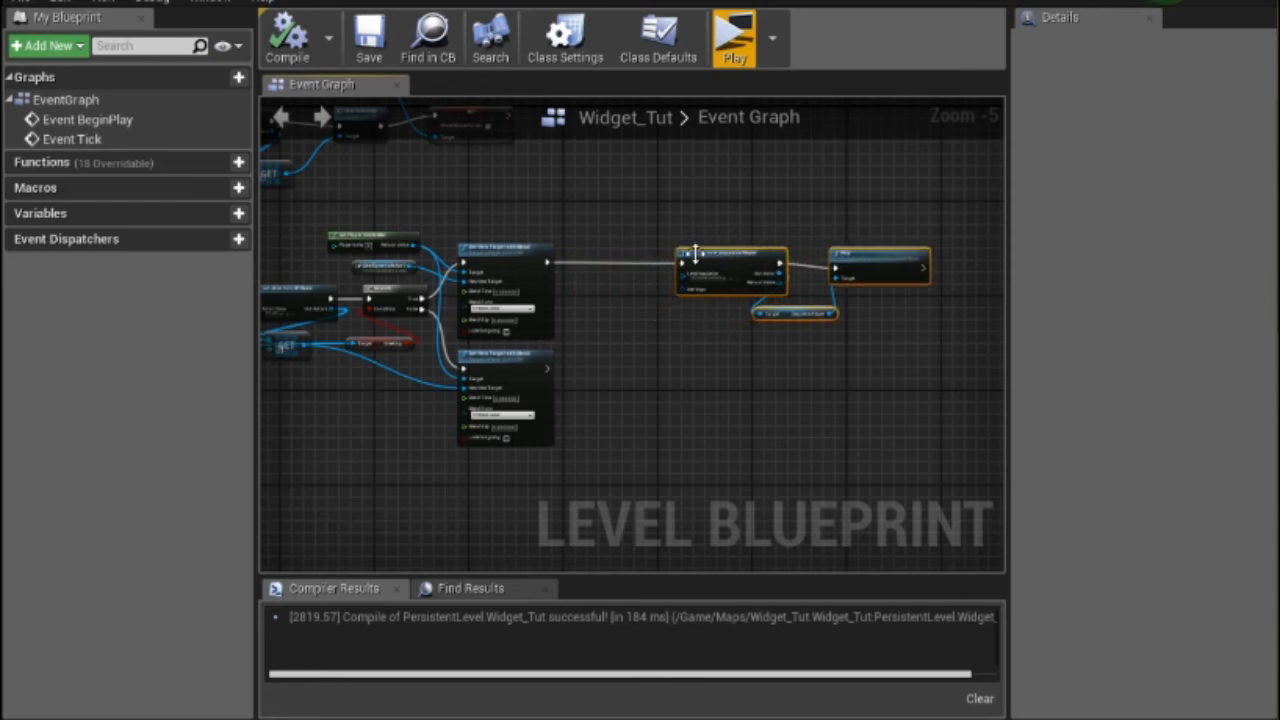
# Insert a DoOnce node between the True branch's Set View Target with Blend and Create Level Sequence Player, and center it in the gap
pyautogui.keyDown('ctrl'); pyautogui.moveTo(547, 262); pyautogui.dragTo(586, 263); pyautogui.keyUp('ctrl')
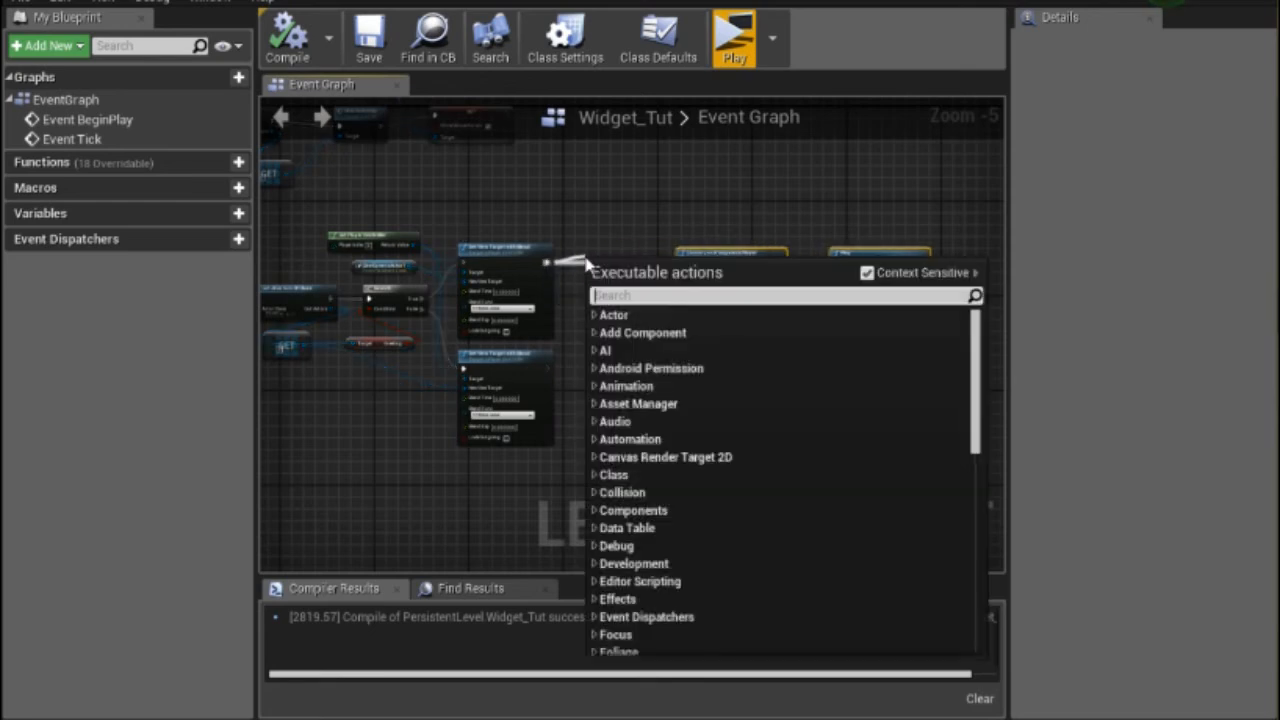
pyautogui.write('doe')
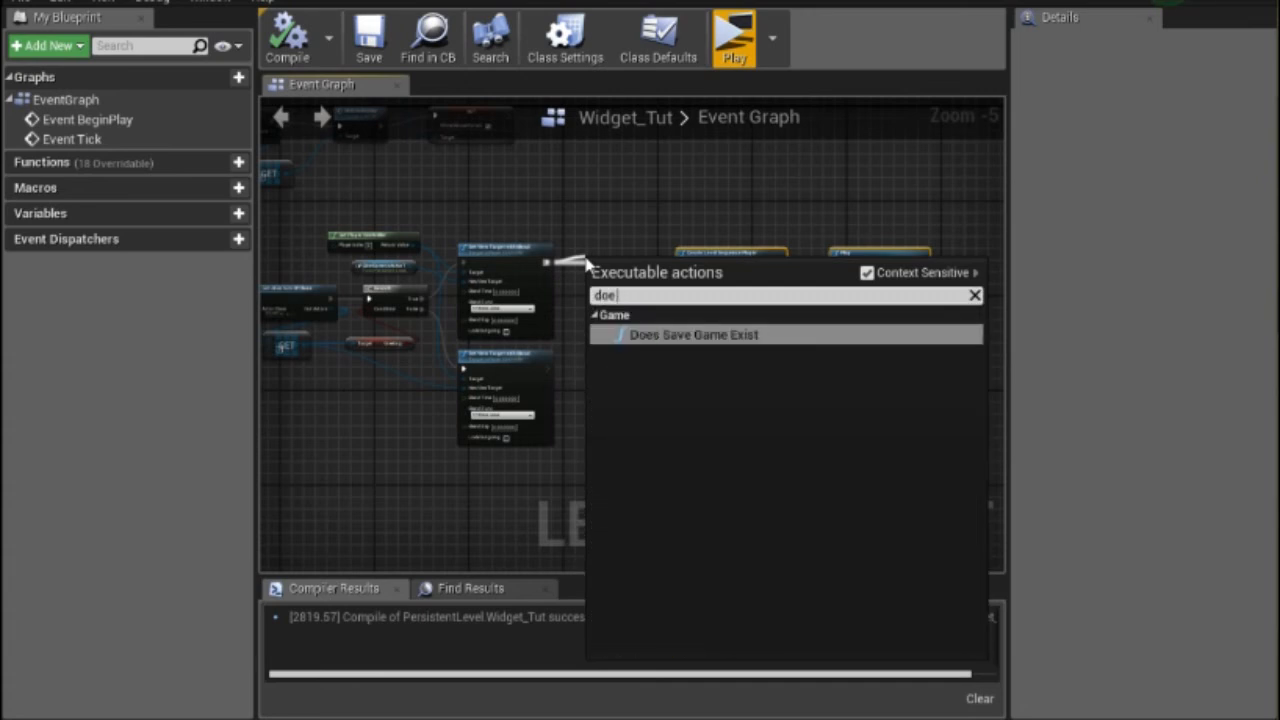
pyautogui.press('BackSpace')
pyautogui.press('BackSpace')
pyautogui.press('BackSpace')
pyautogui.write('once')
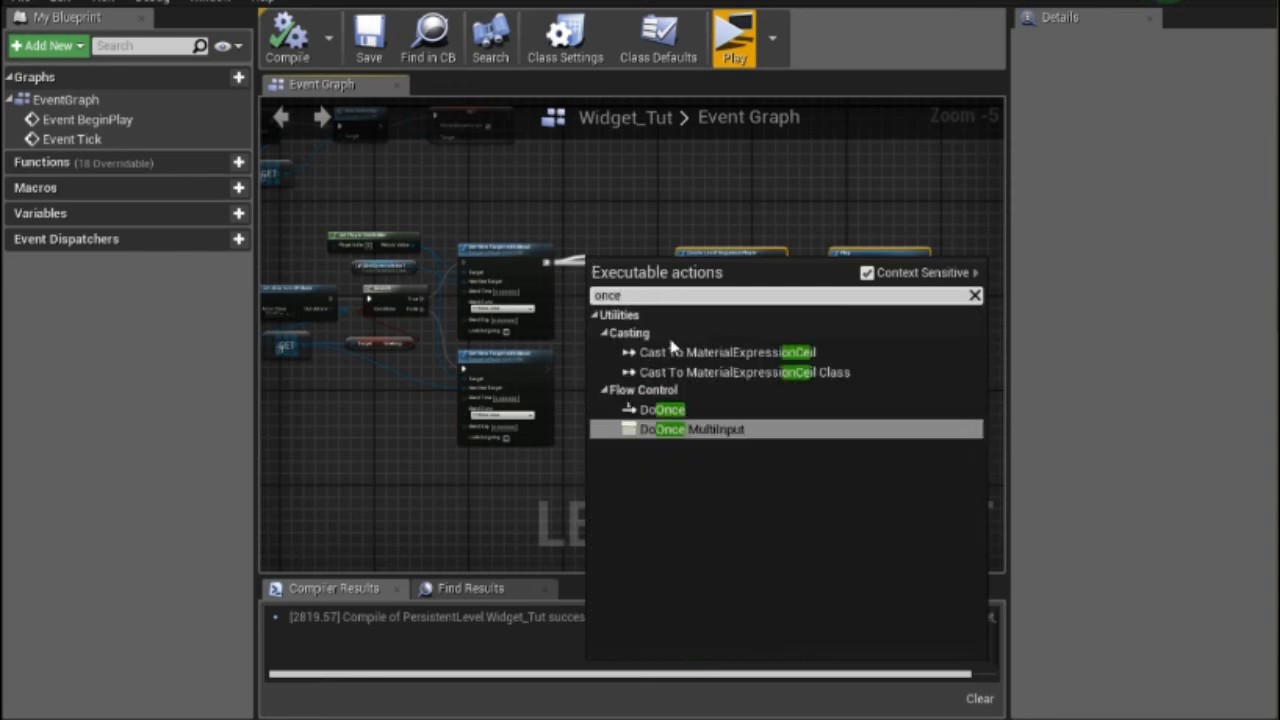
pyautogui.click(695, 412)
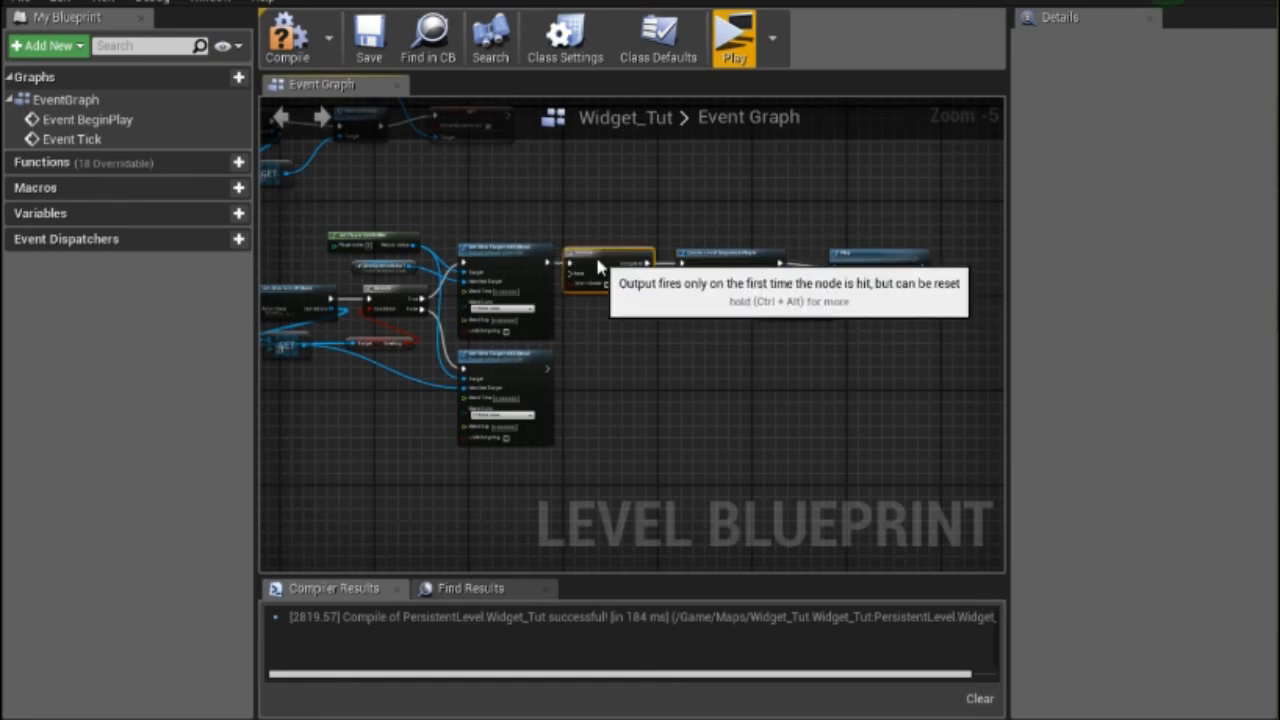
pyautogui.scroll(3, 585, 322)
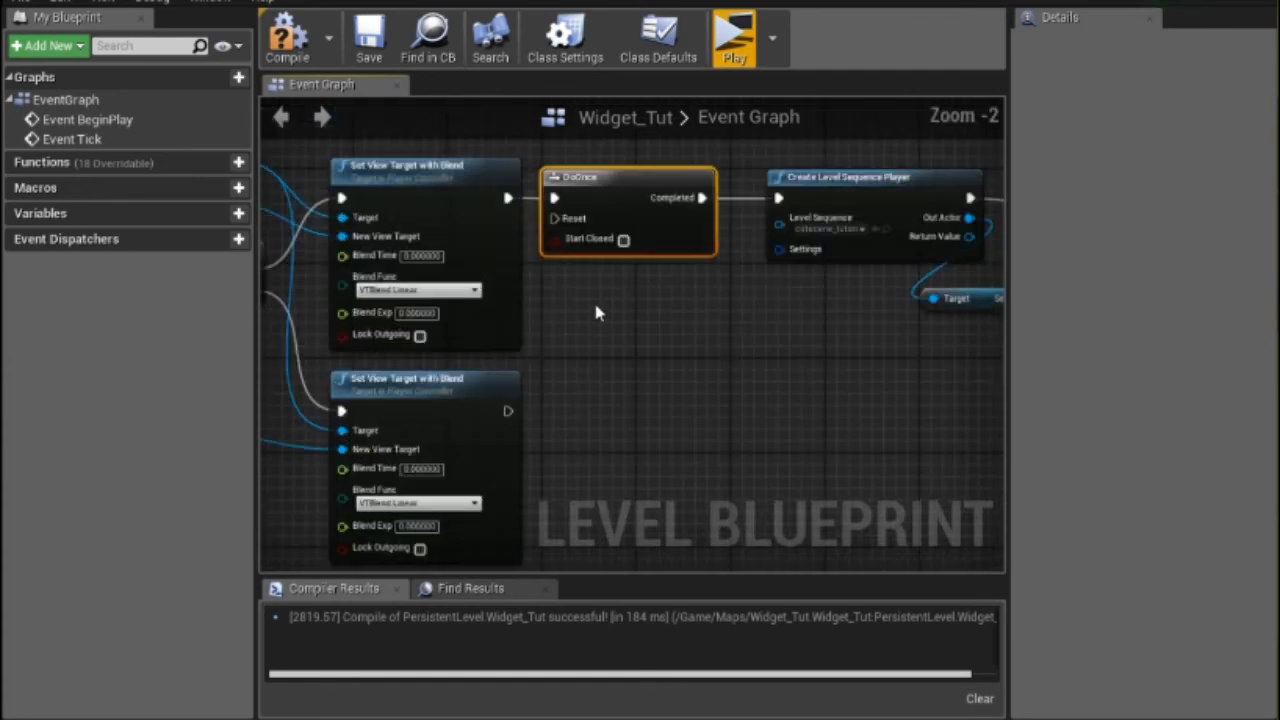
pyautogui.moveTo(645, 182); pyautogui.dragTo(657, 182)
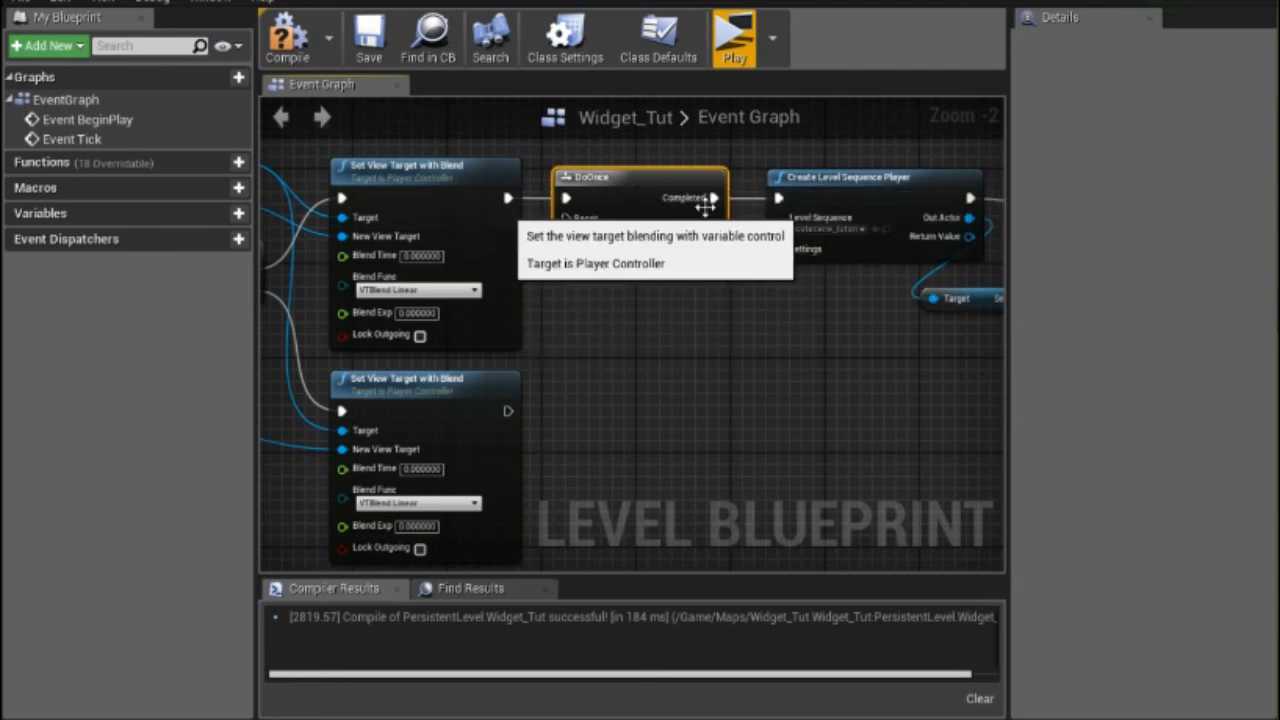
# Compile and save the Level Blueprint
pyautogui.scroll(-1, 740, 244)
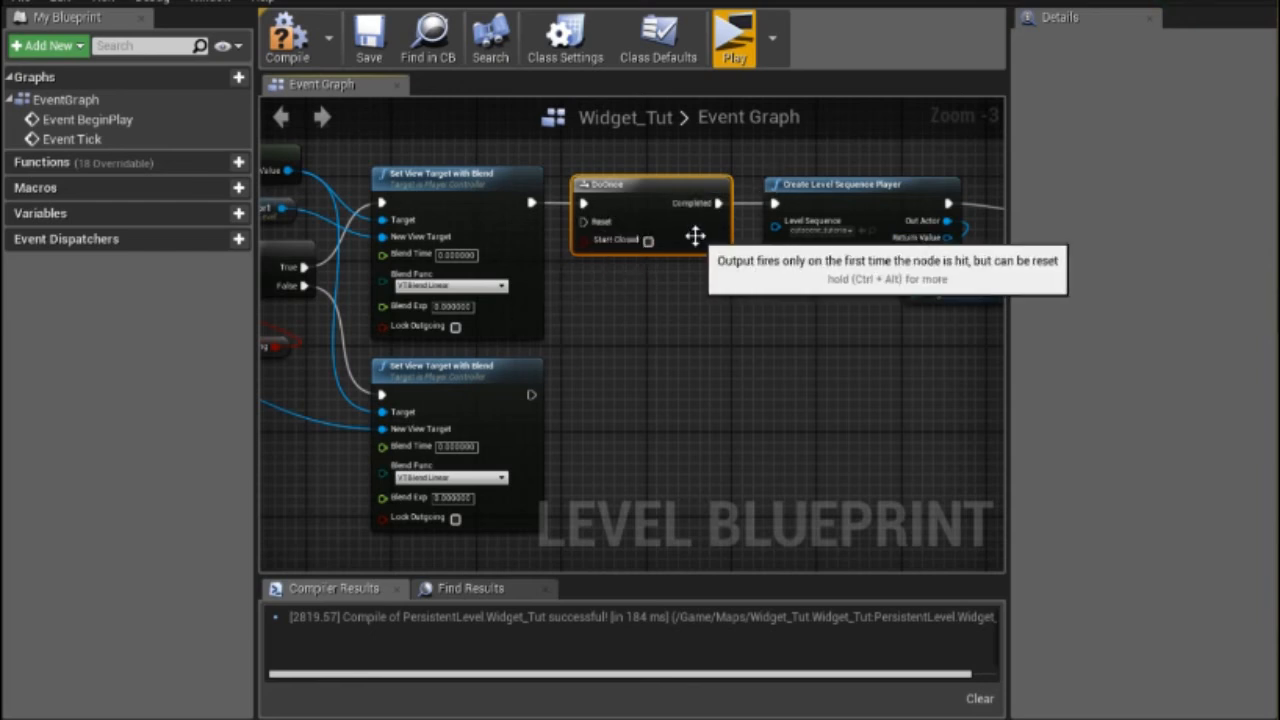
pyautogui.scroll(-2, 693, 237)
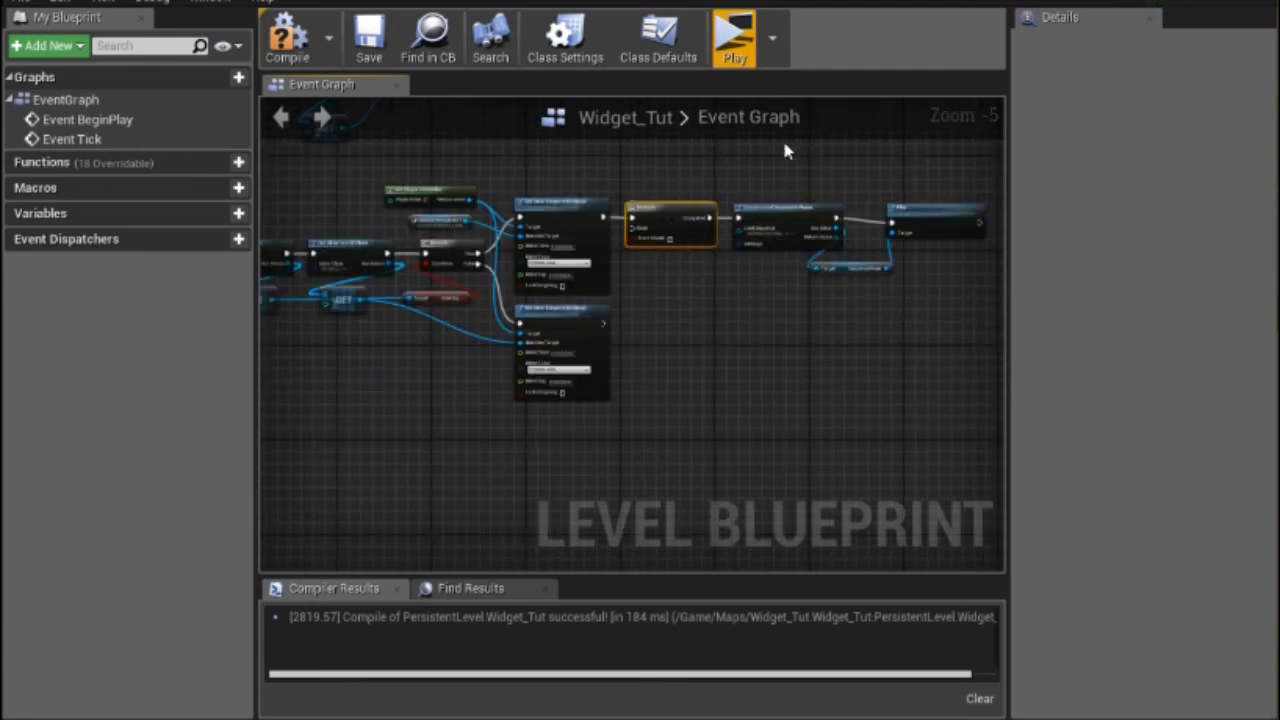
pyautogui.scroll(2, 652, 185)
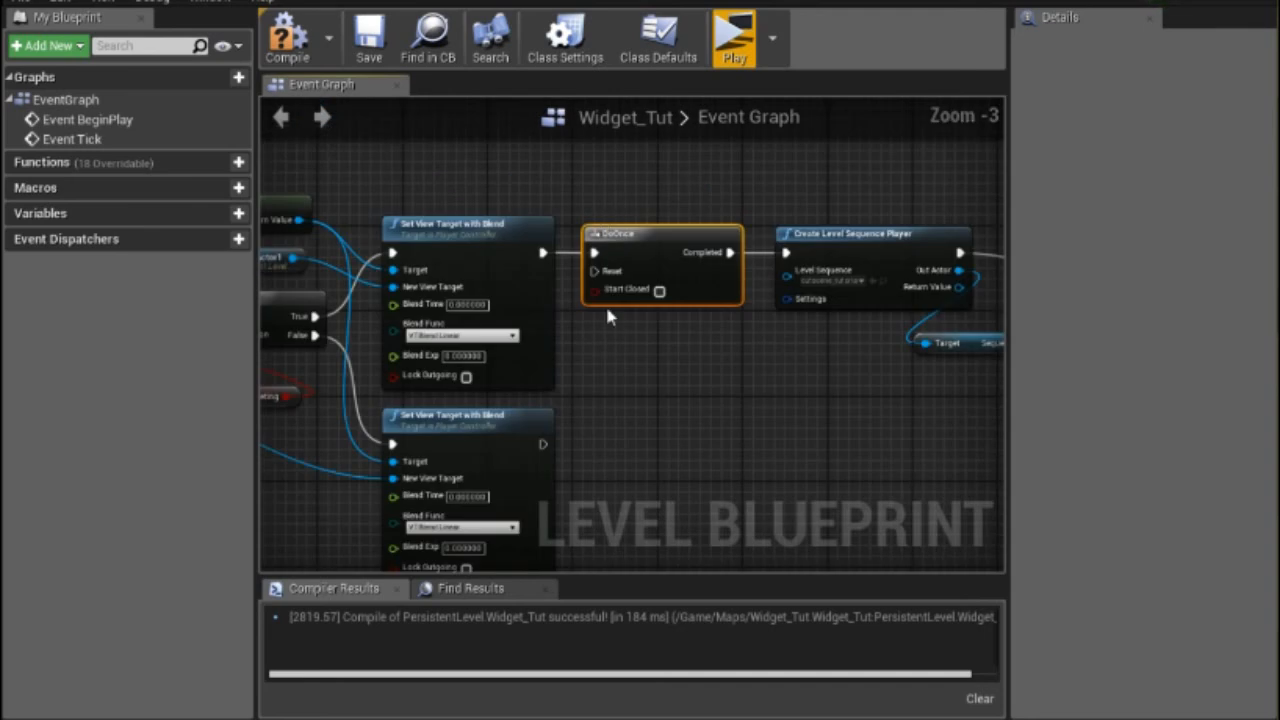
pyautogui.scroll(-2, 605, 303)
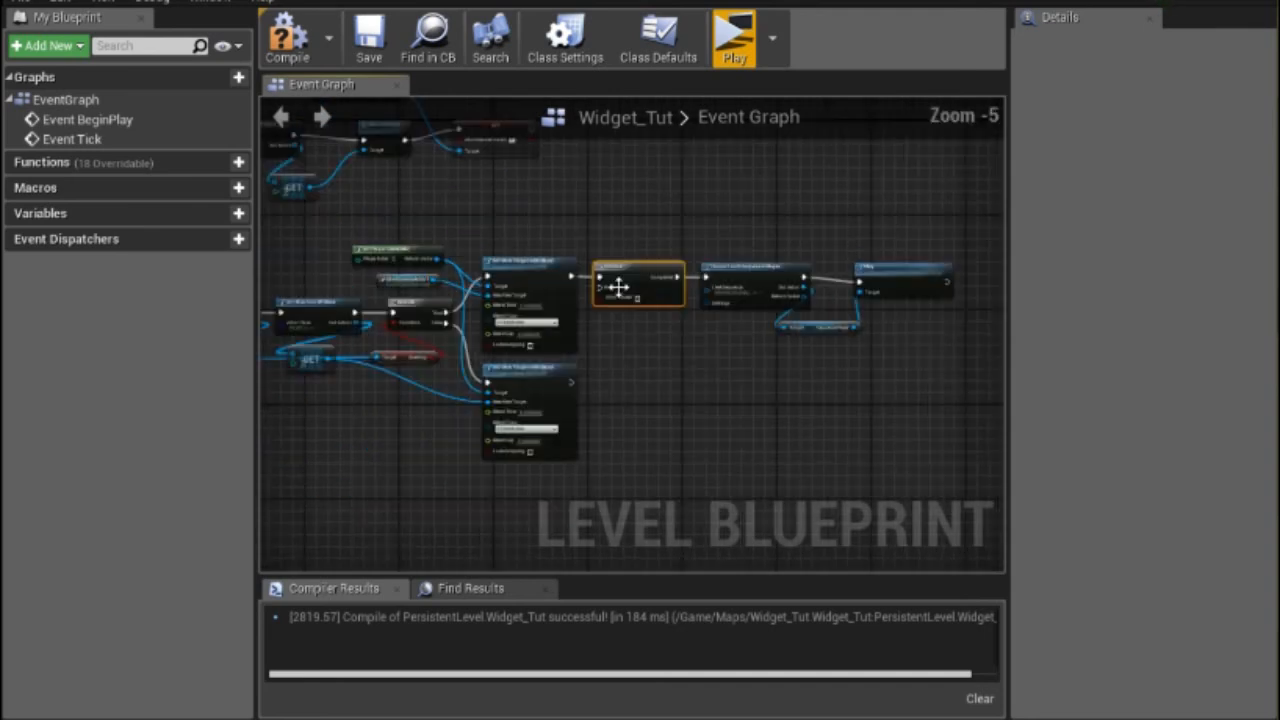
pyautogui.click(287, 38)
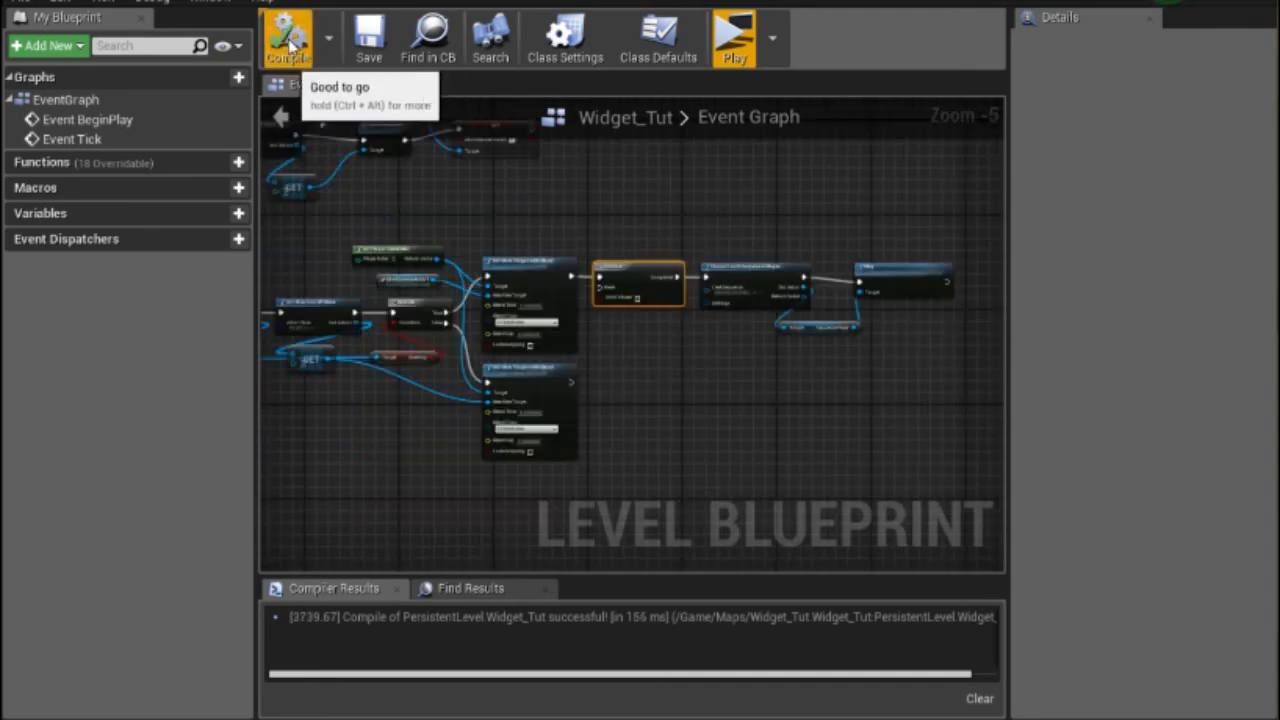
pyautogui.click(369, 37)
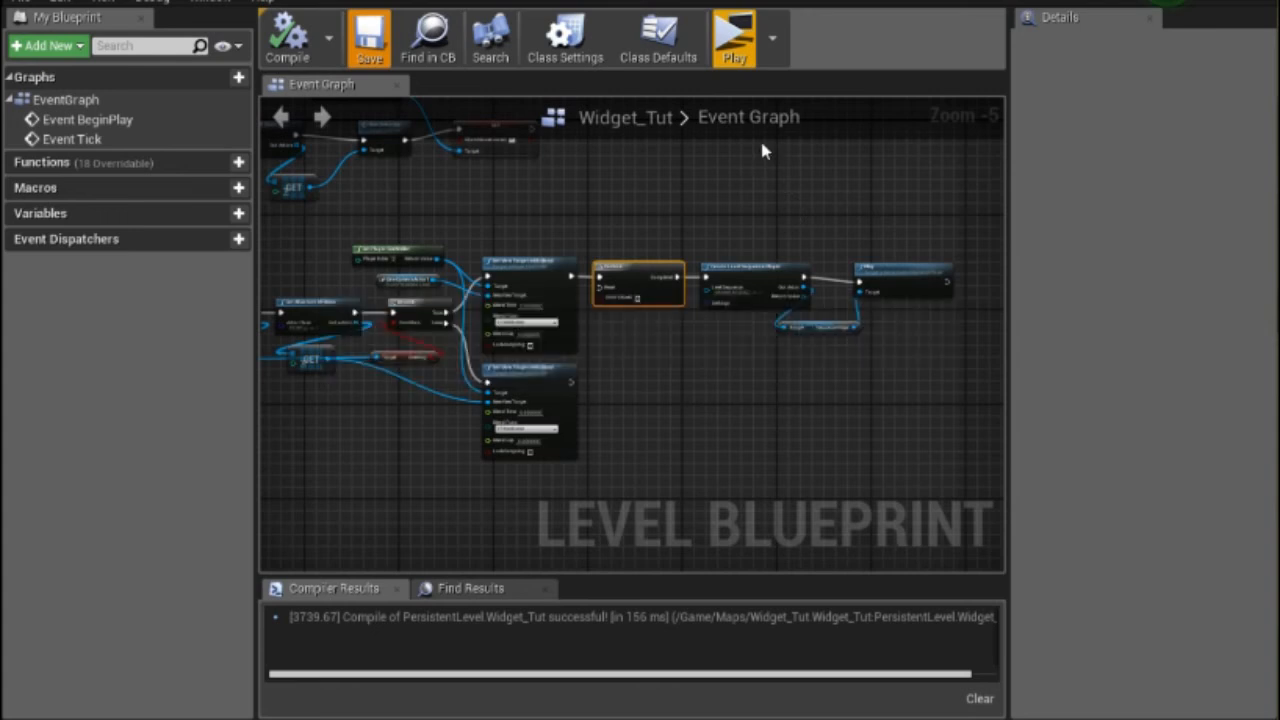
# Play the level, trigger the NPC's Greet option to test the cutscene, and end the play session
pyautogui.click(736, 40)
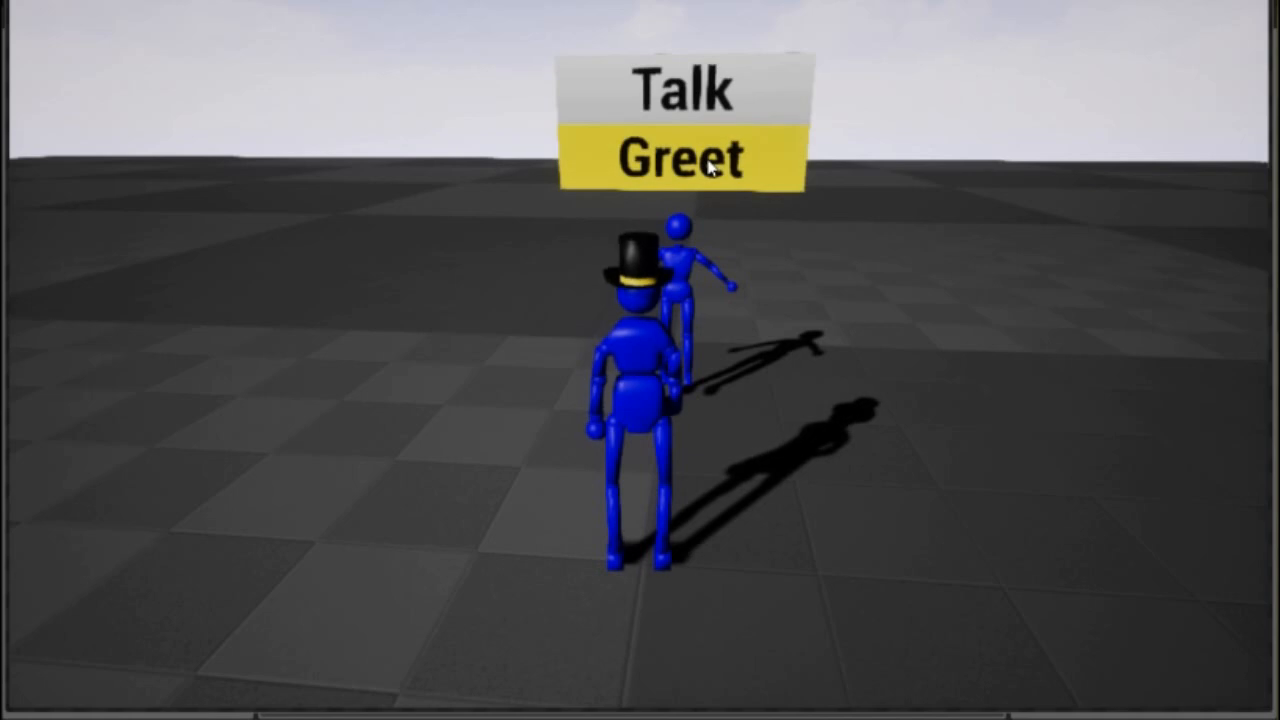
pyautogui.click(708, 165)
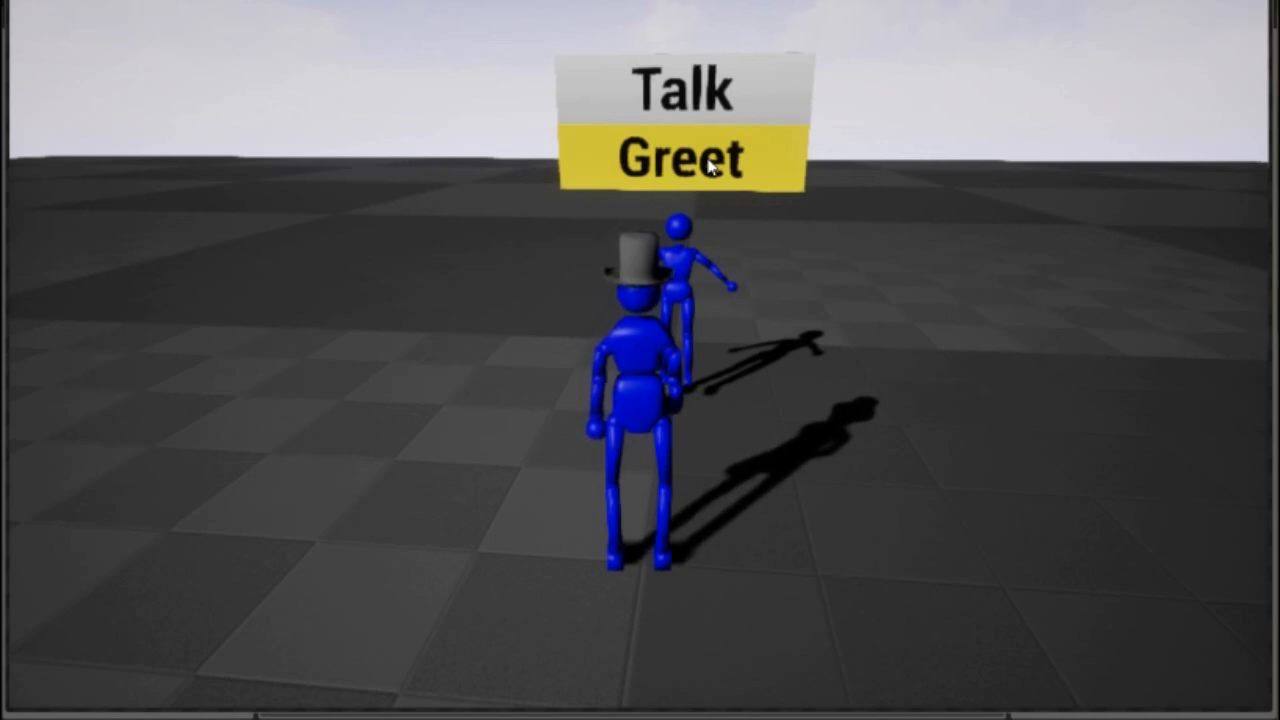
pyautogui.press('Escape')
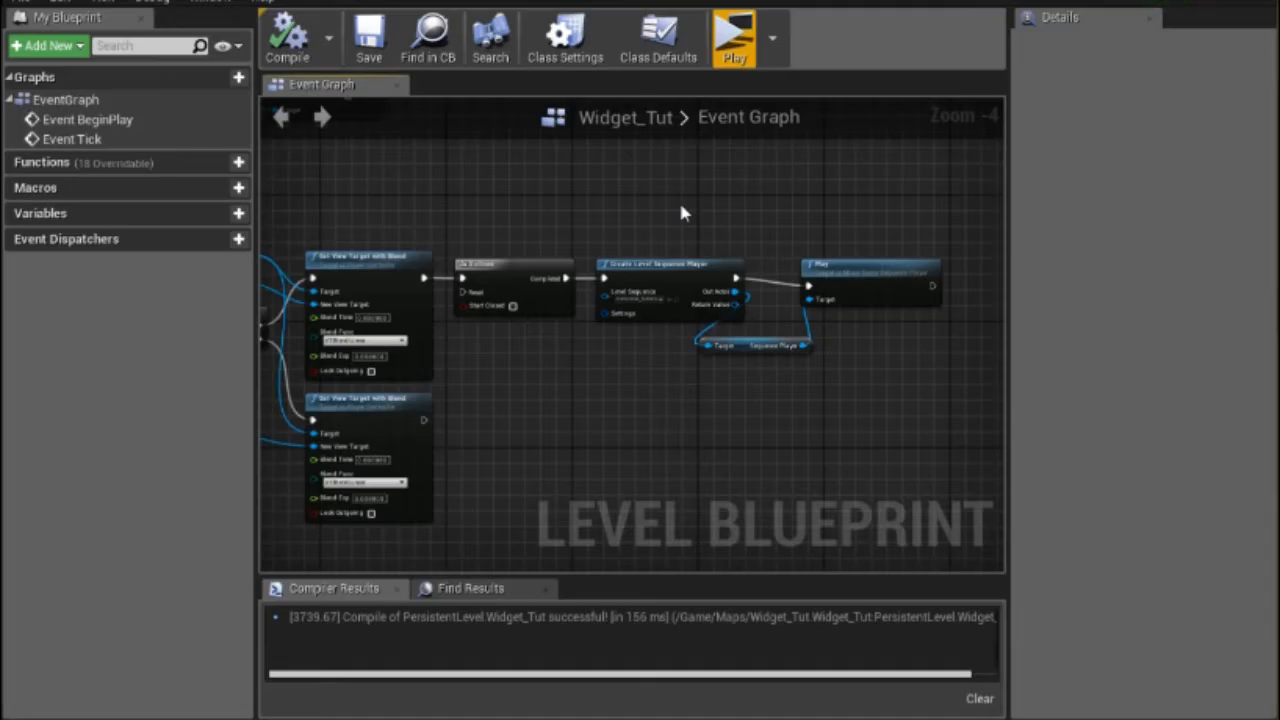